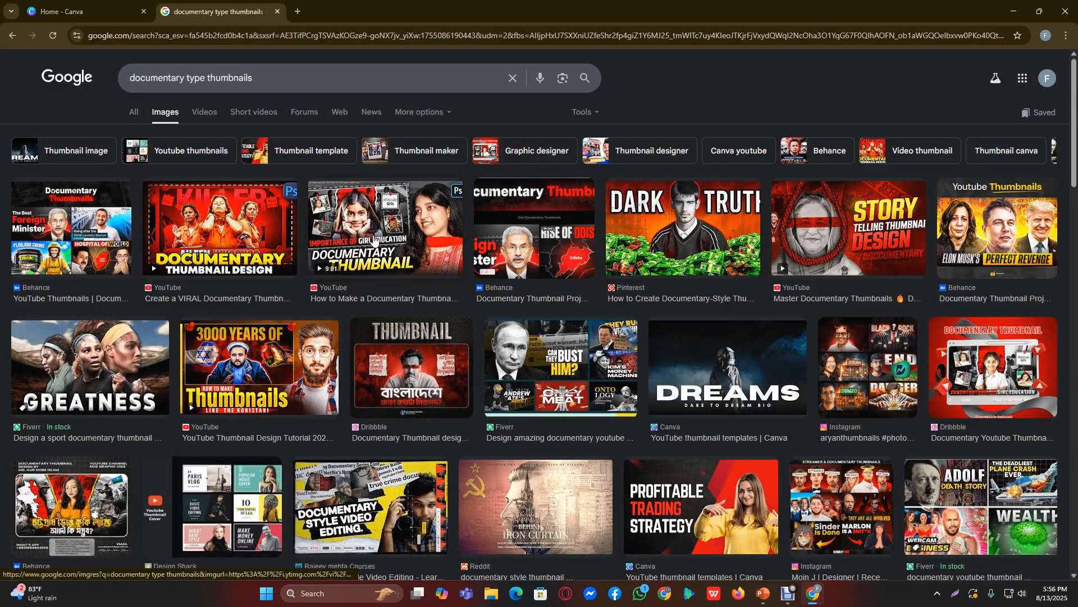
# Step: Examine several documentary-style thumbnails in the image results, including the girl education, documentary video editing and "3000 Years of" designs
pyautogui.click(374, 241)
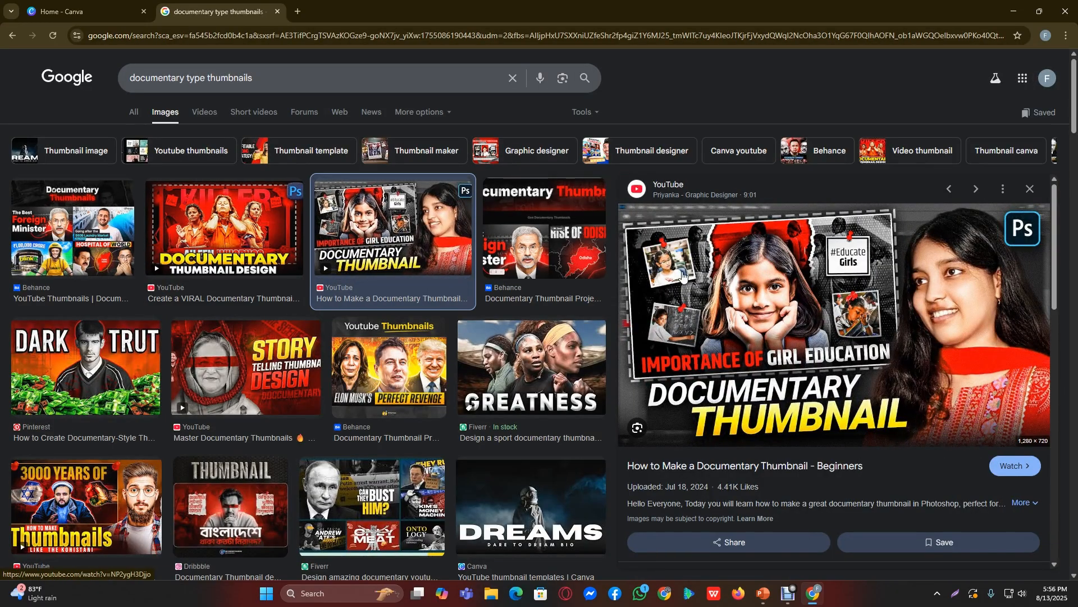
pyautogui.click(246, 365)
pyautogui.click(356, 352)
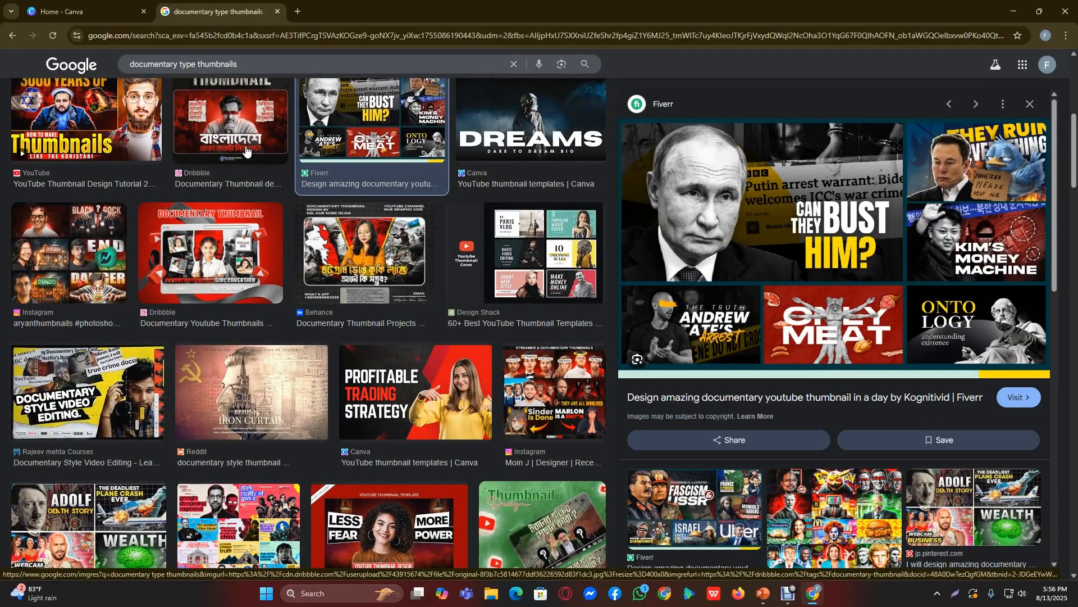
pyautogui.click(231, 141)
pyautogui.click(382, 291)
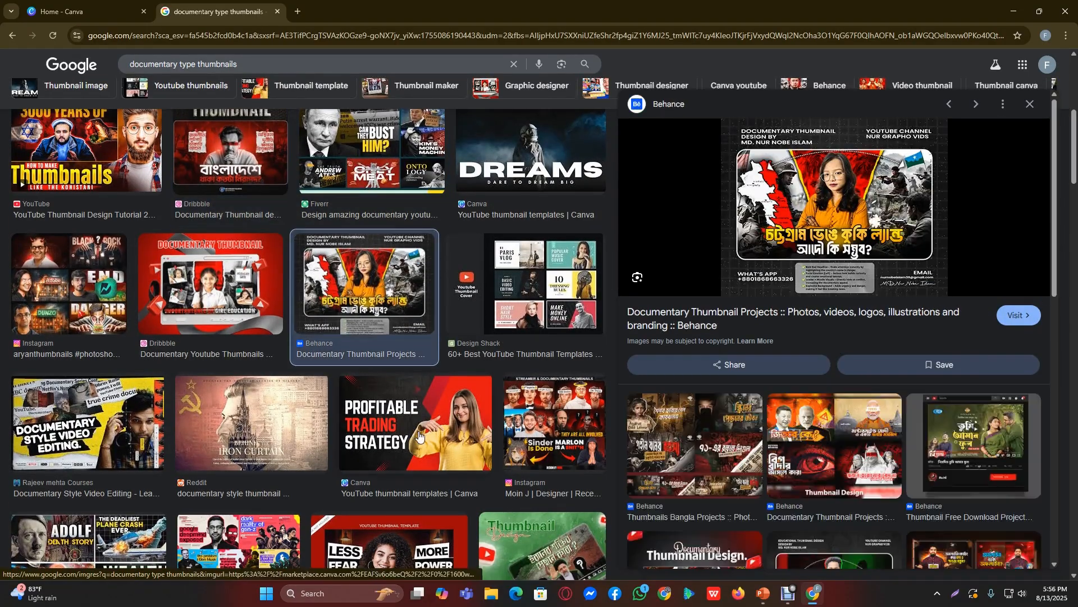
pyautogui.click(554, 423)
pyautogui.click(121, 427)
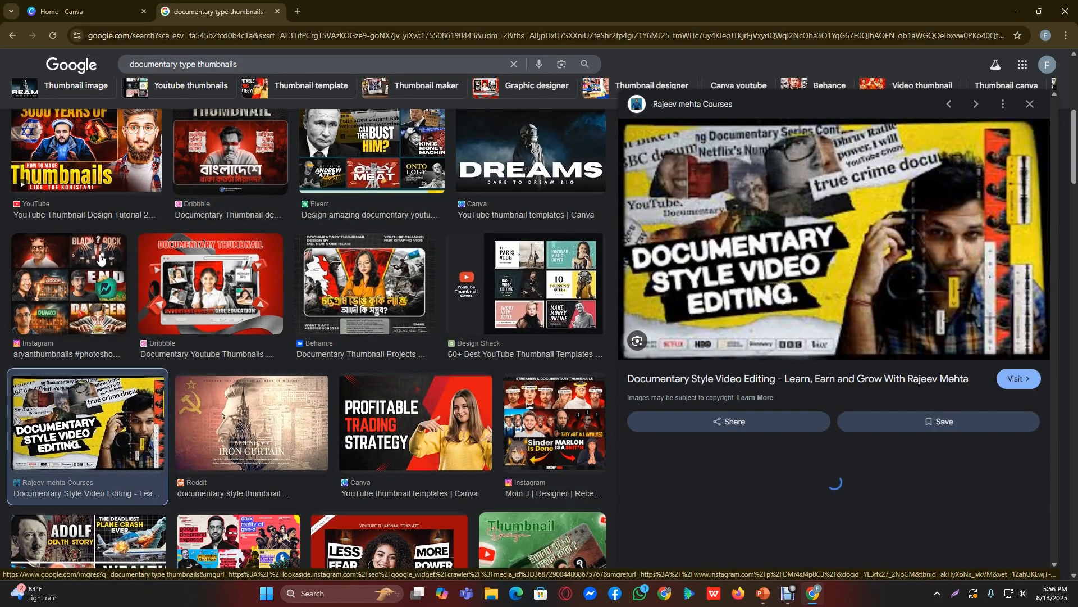
pyautogui.scroll(2, 104, 253)
pyautogui.click(101, 253)
pyautogui.scroll(-8, 275, 359)
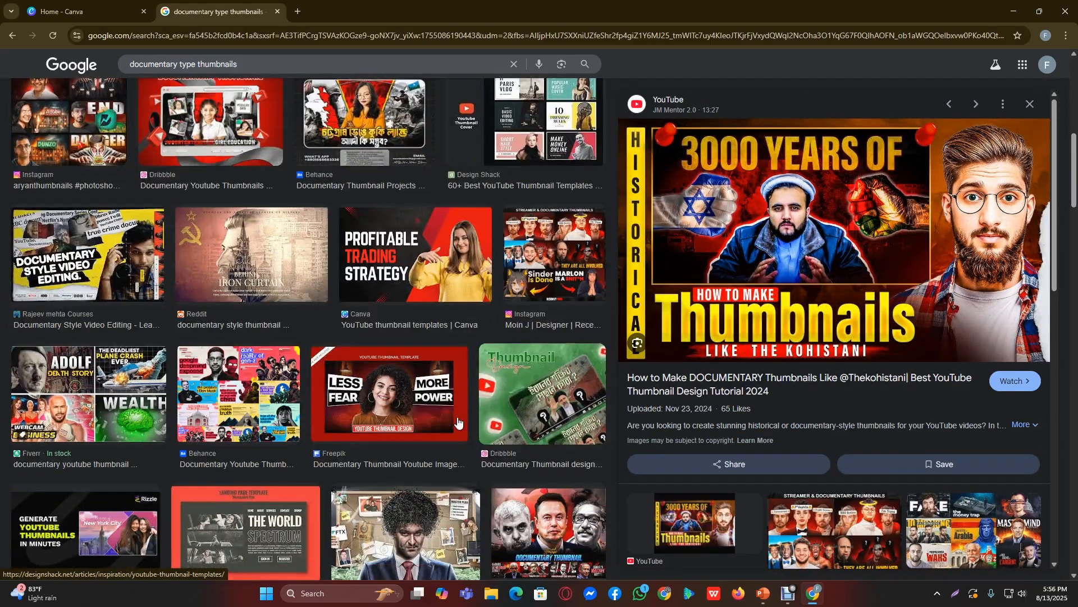
pyautogui.scroll(5, 308, 188)
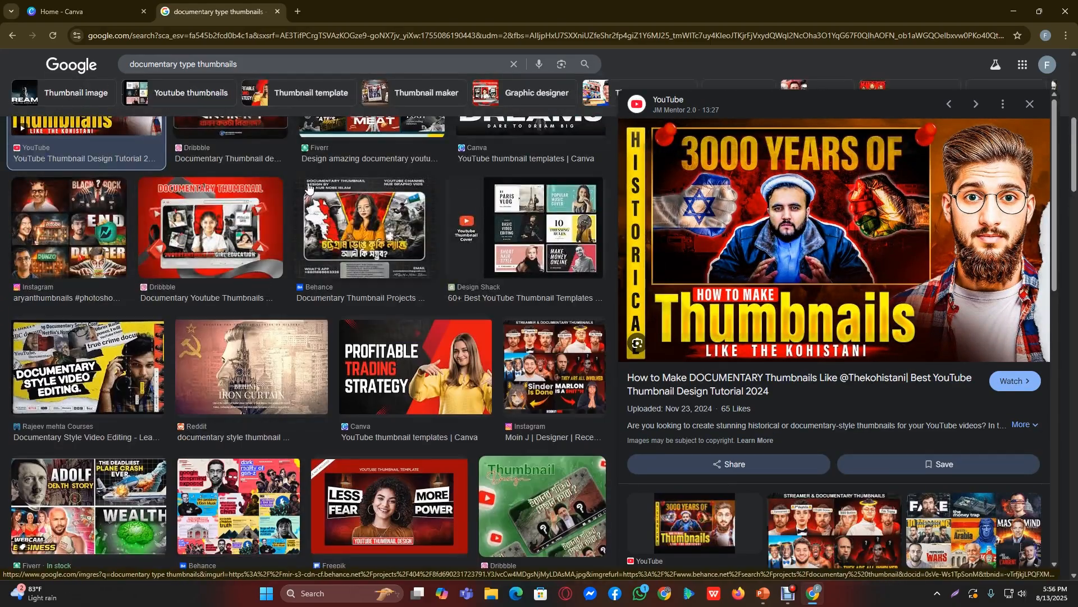
# Step: Search Google Images for "sports type thumbnail" in a new browser tab
pyautogui.click(295, 11)
pyautogui.write('sports type')
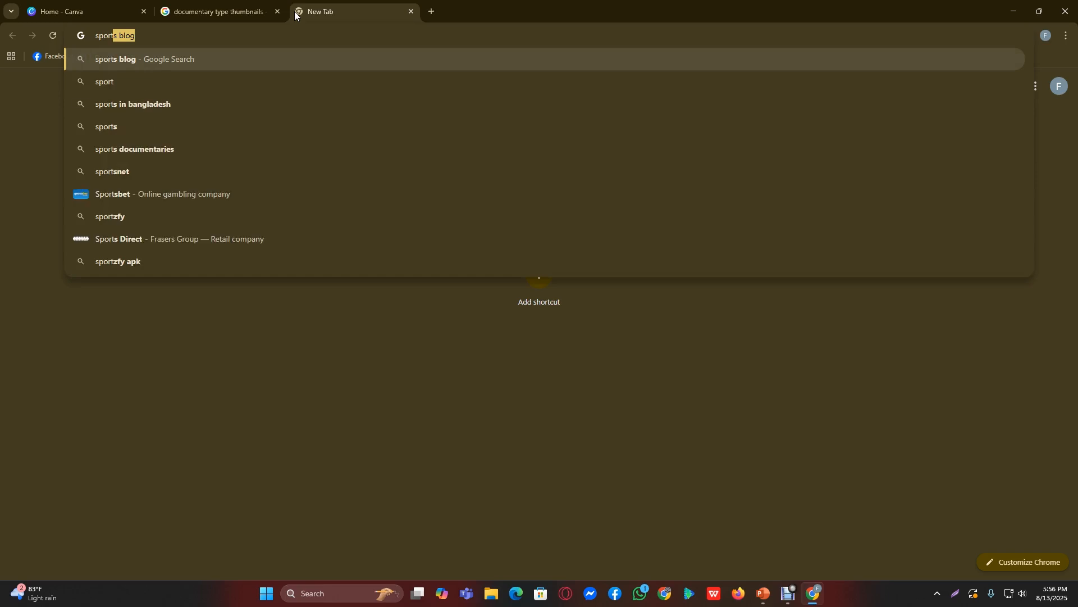
pyautogui.write(' thumbnail')
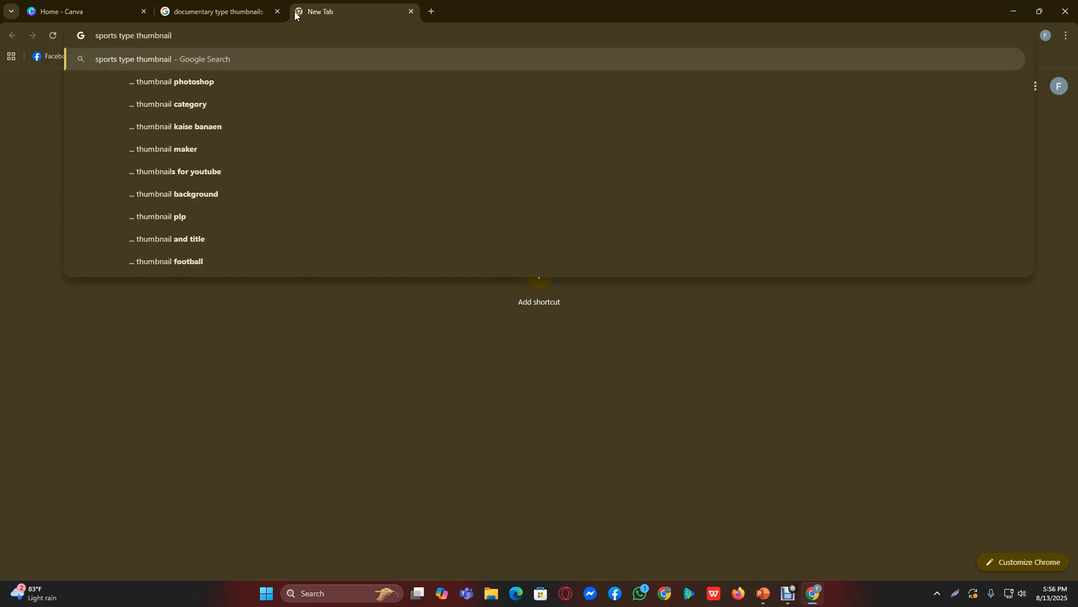
pyautogui.press('Return')
pyautogui.click(168, 113)
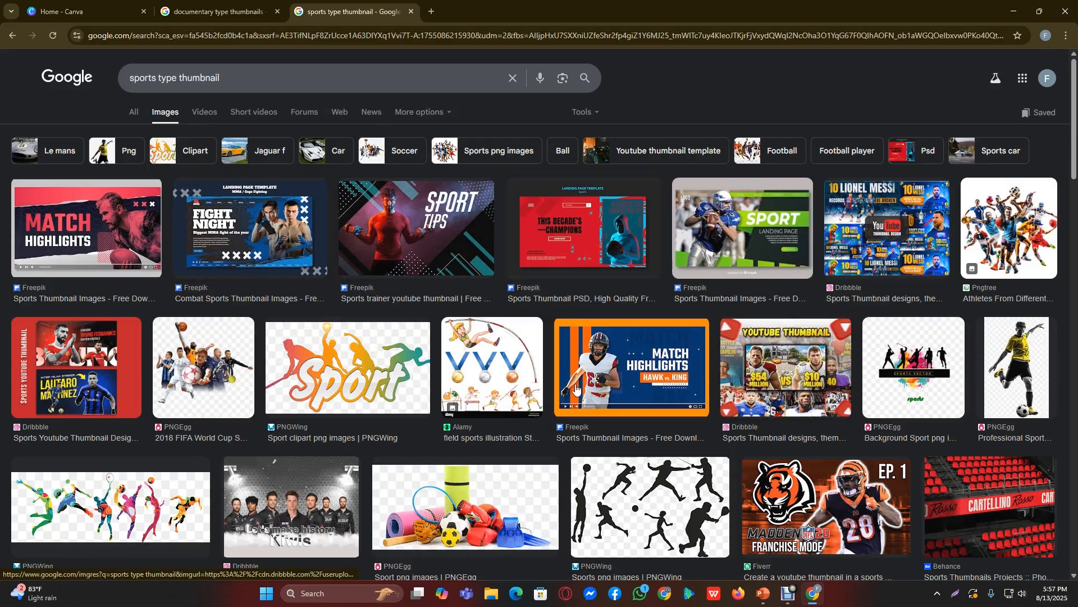
# Step: Examine sports thumbnail examples, previewing the Madden NFL 20 design and the Fiverr sports thumbnail collages and browsing further results
pyautogui.scroll(-3, 831, 339)
pyautogui.click(831, 340)
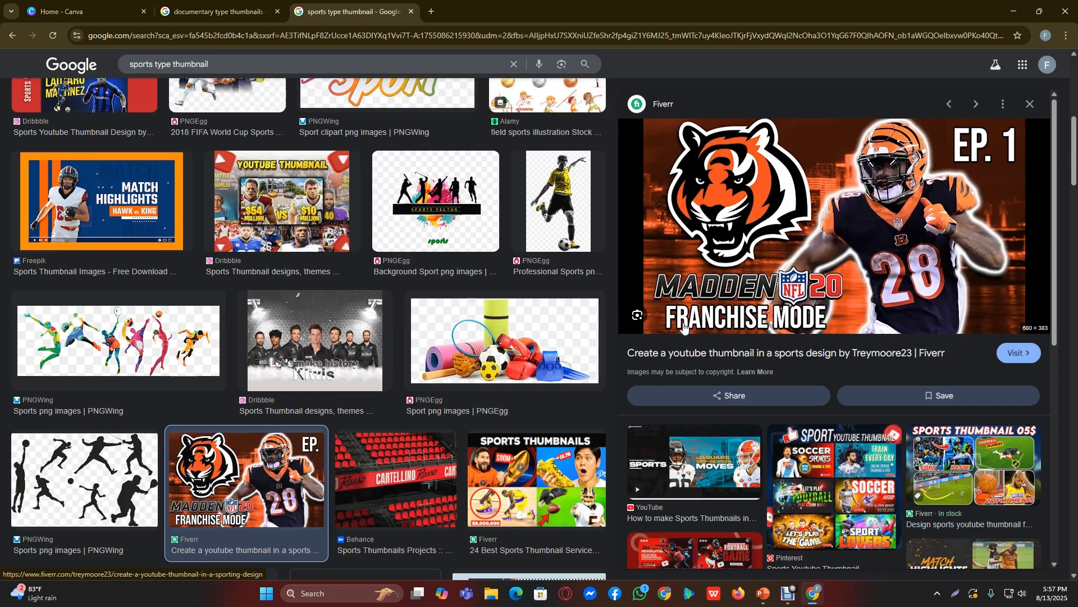
pyautogui.scroll(-3, 819, 280)
pyautogui.scroll(-5, 446, 308)
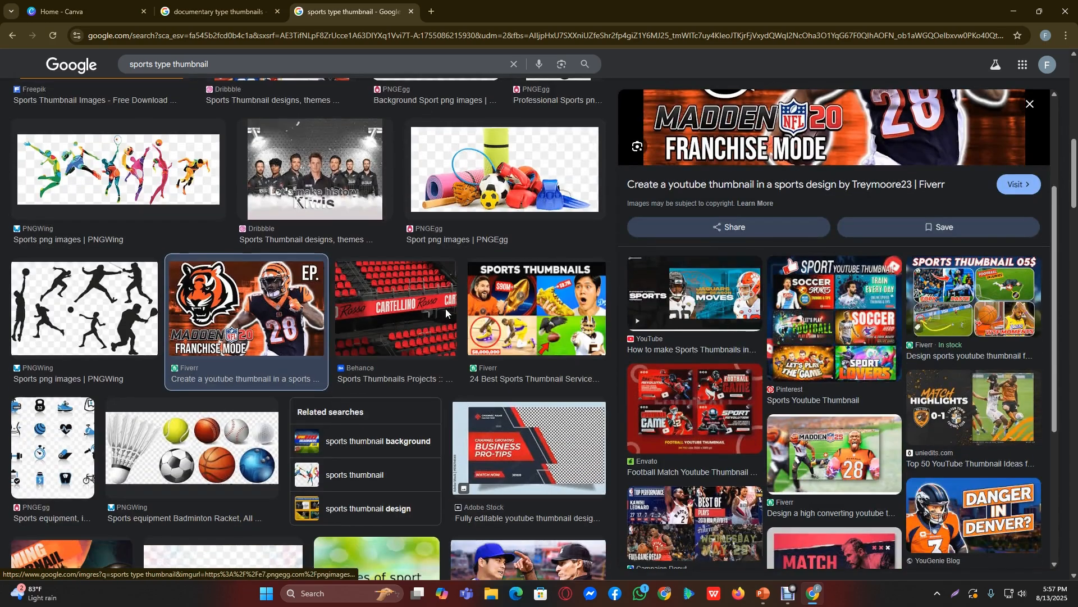
pyautogui.click(533, 216)
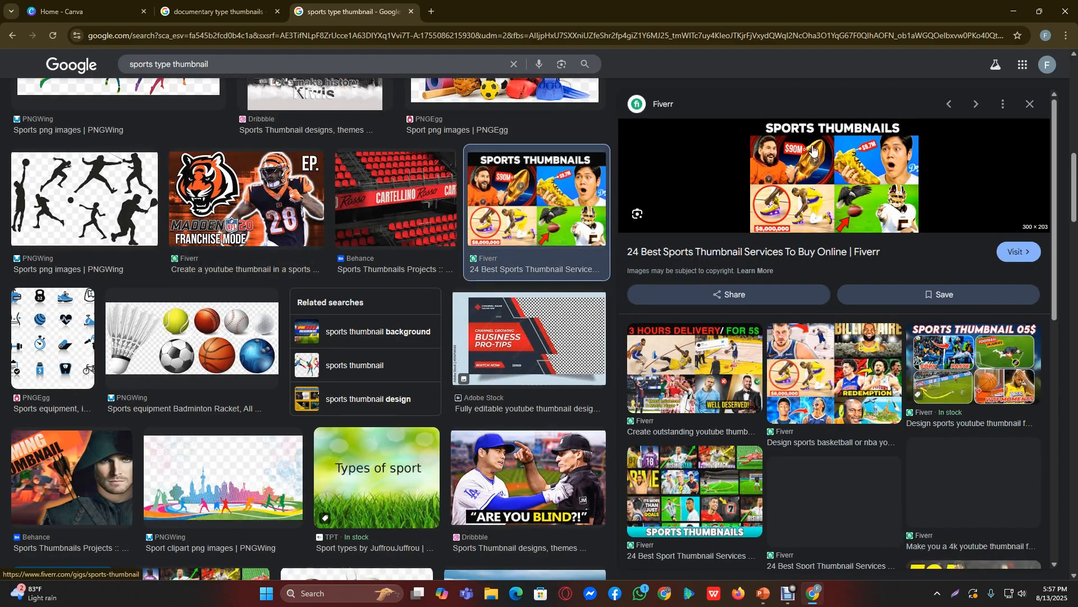
pyautogui.scroll(-3, 843, 281)
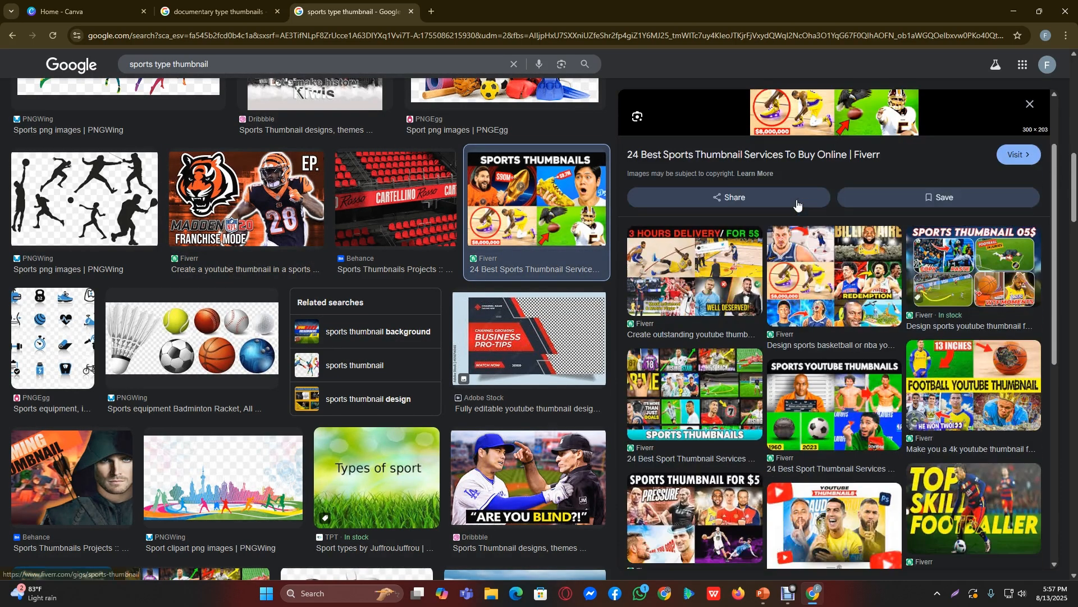
pyautogui.click(640, 319)
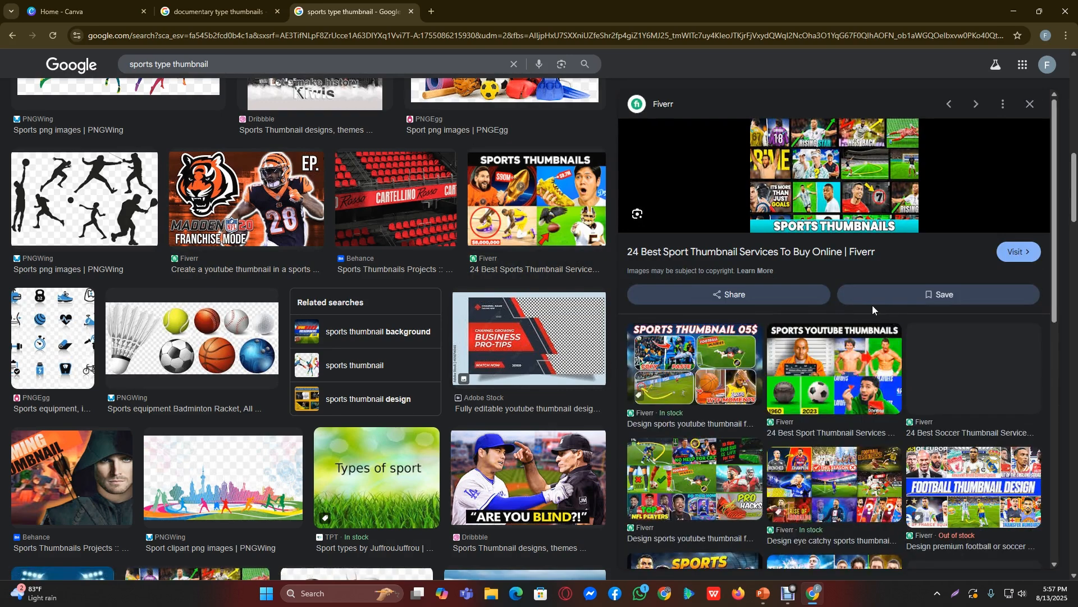
pyautogui.scroll(6, 949, 203)
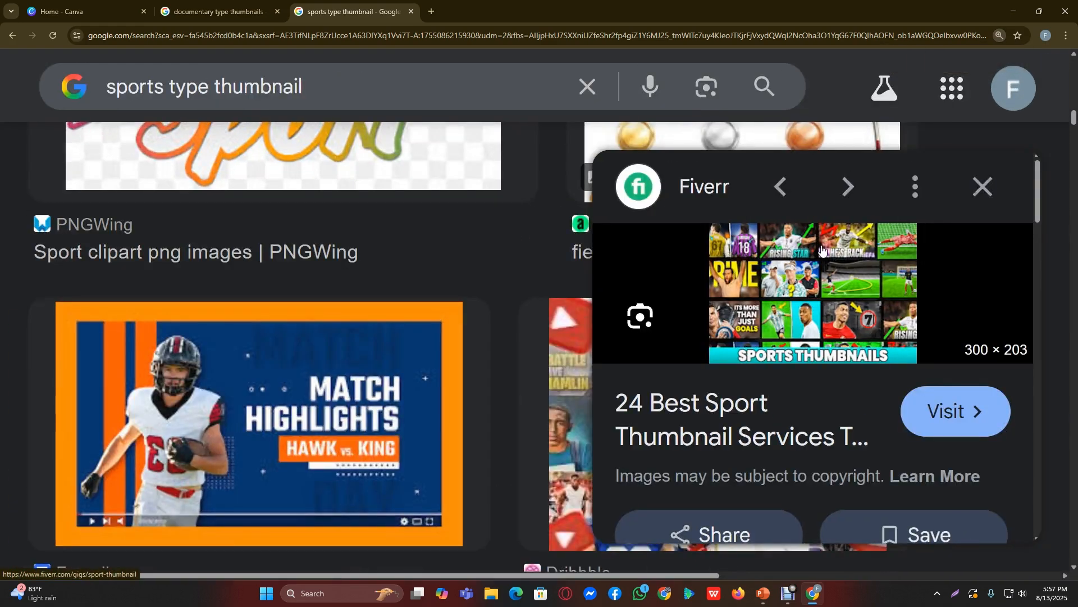
pyautogui.scroll(-6, 730, 271)
pyautogui.scroll(-5, 346, 319)
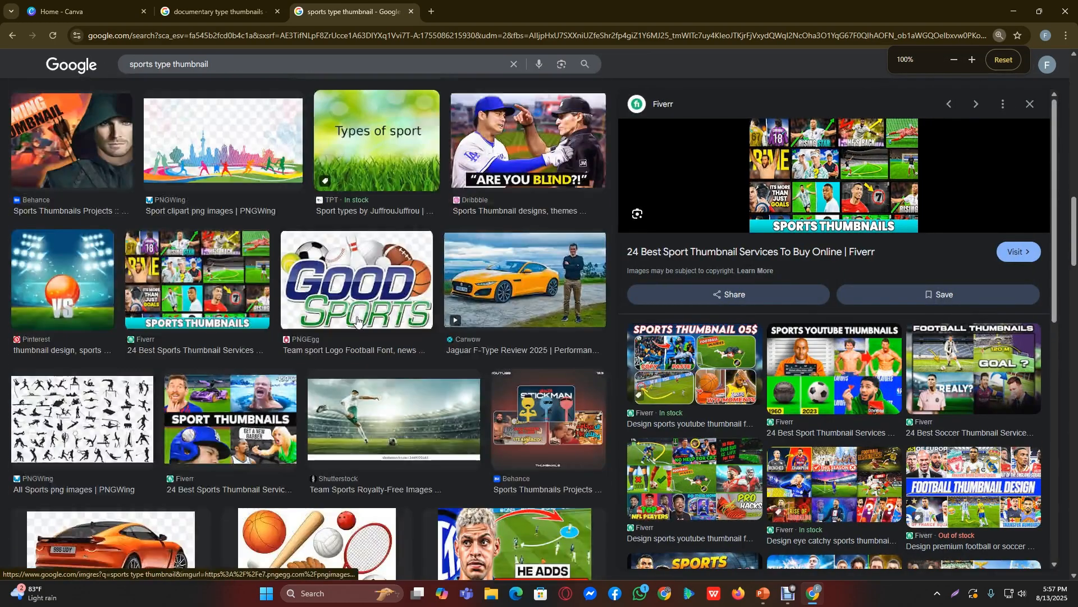
pyautogui.scroll(-10, 346, 319)
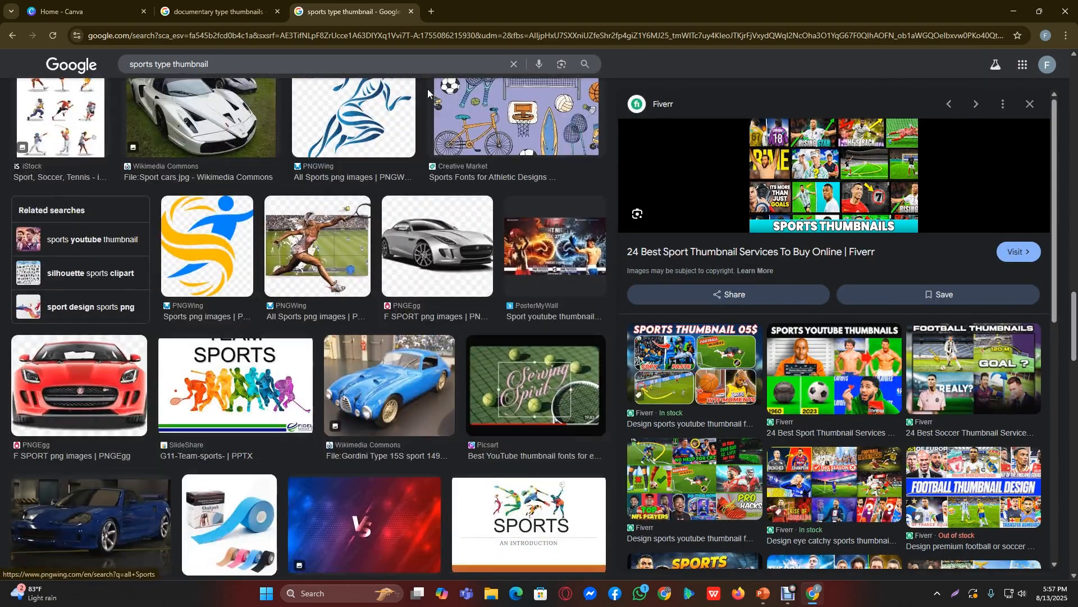
# Step: Search Google Images for "educational type thumbnail" in a new browser tab
pyautogui.click(434, 14)
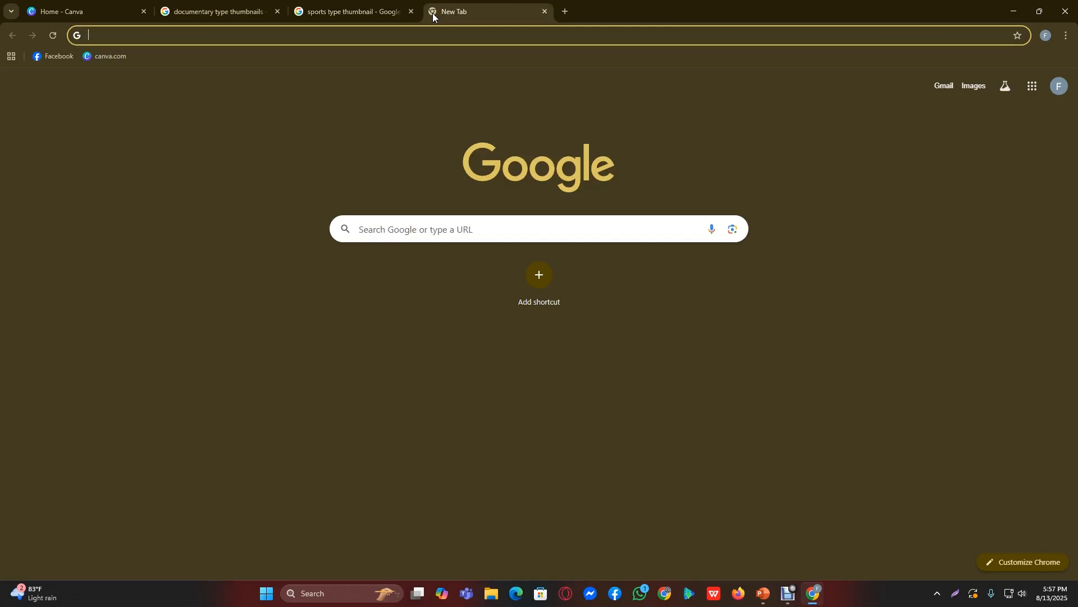
pyautogui.write('educational')
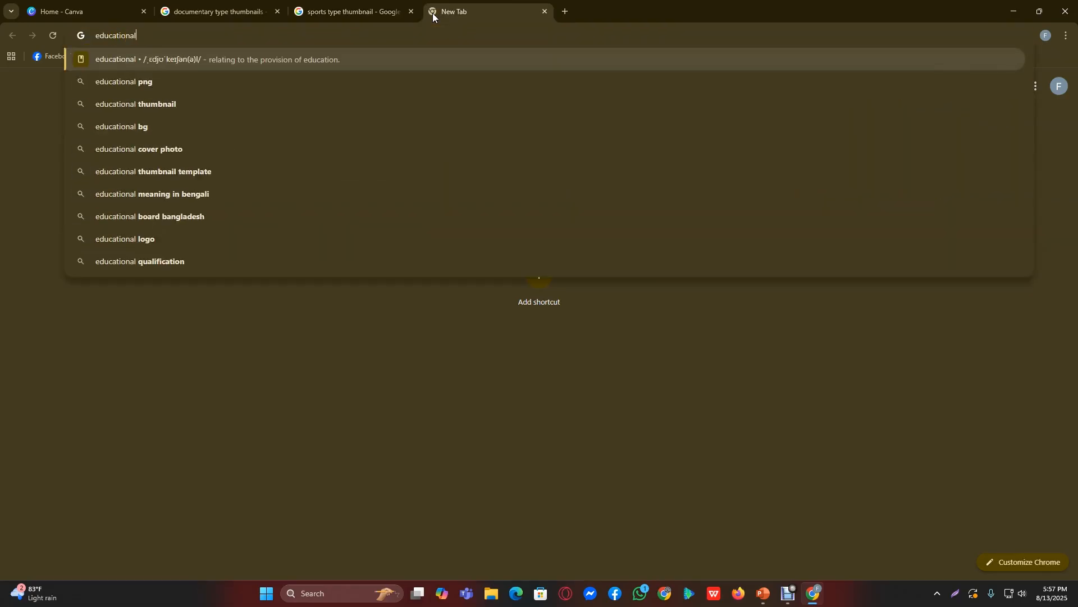
pyautogui.write(' type')
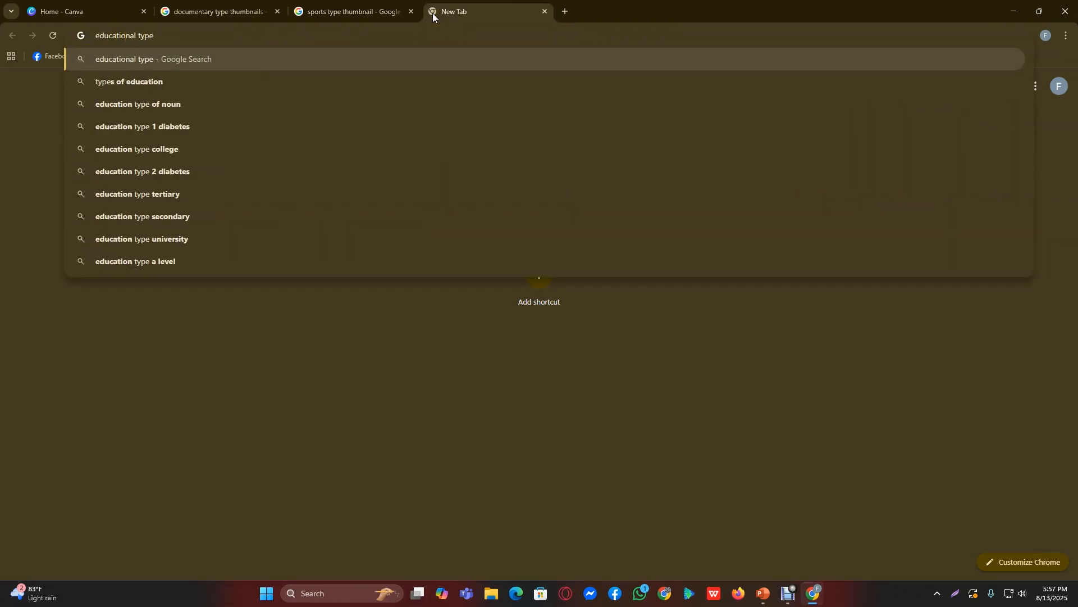
pyautogui.write(' thum')
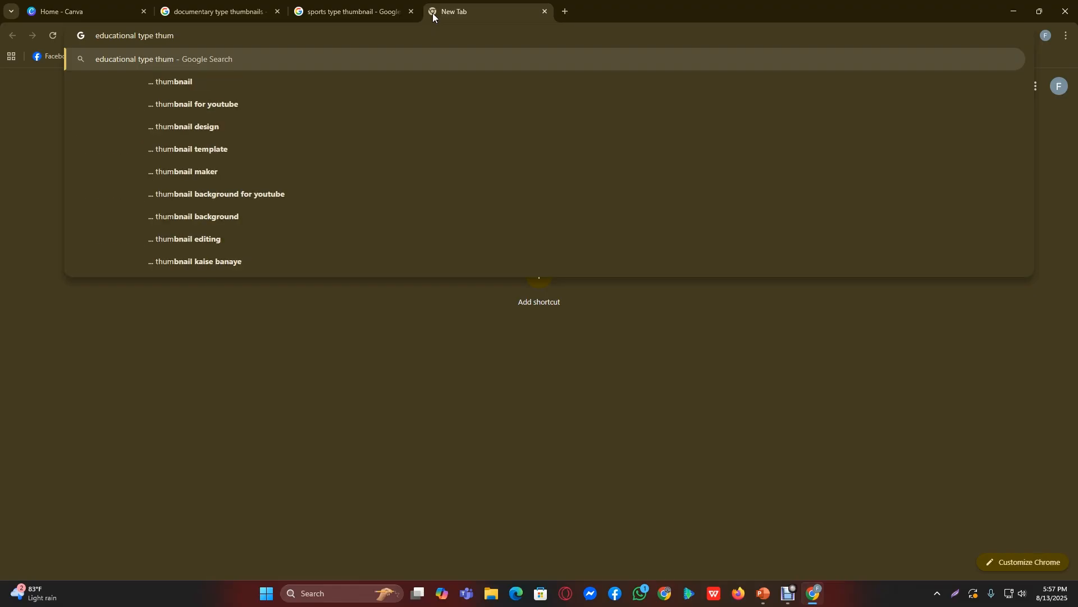
pyautogui.press('Down')
pyautogui.press('Return')
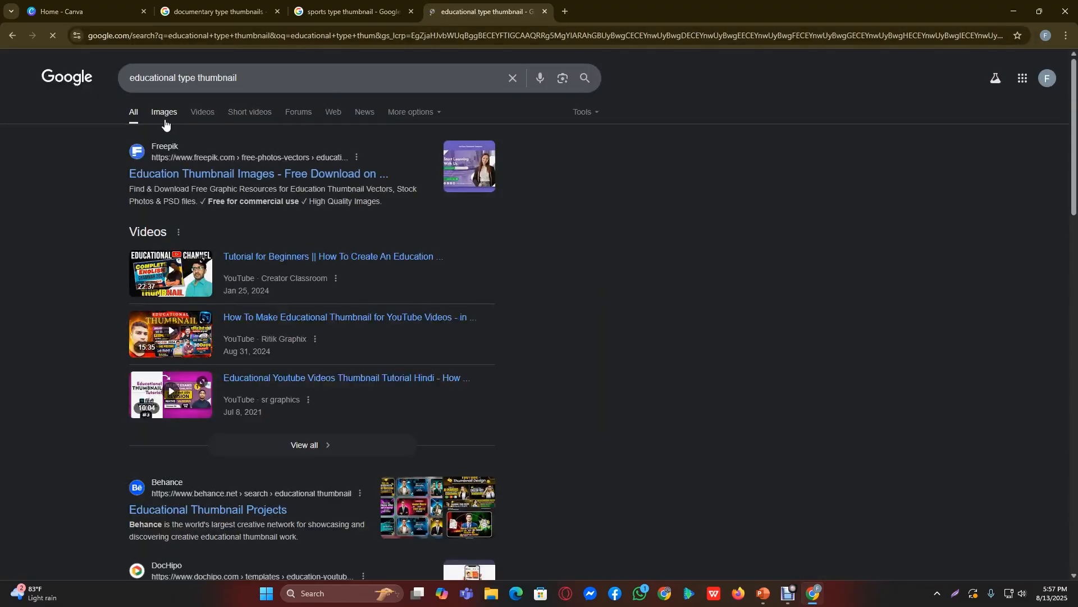
pyautogui.click(165, 119)
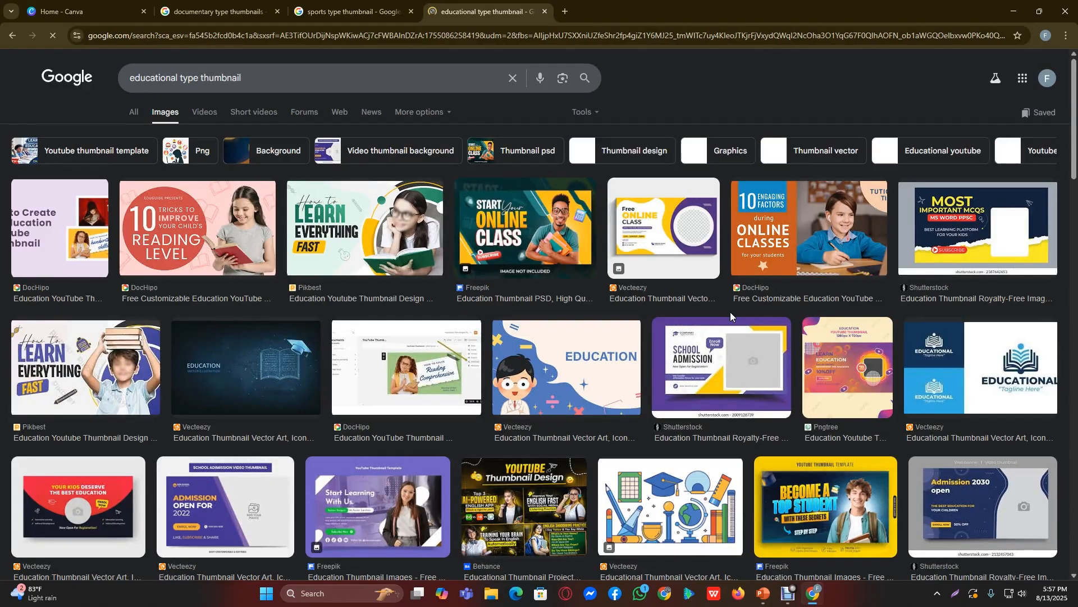
# Step: Browse the educational thumbnail results and preview the Behance Educational Thumbnail Design, followed by the related EdTech YouTube Thumbnail Design collage
pyautogui.scroll(-4, 786, 438)
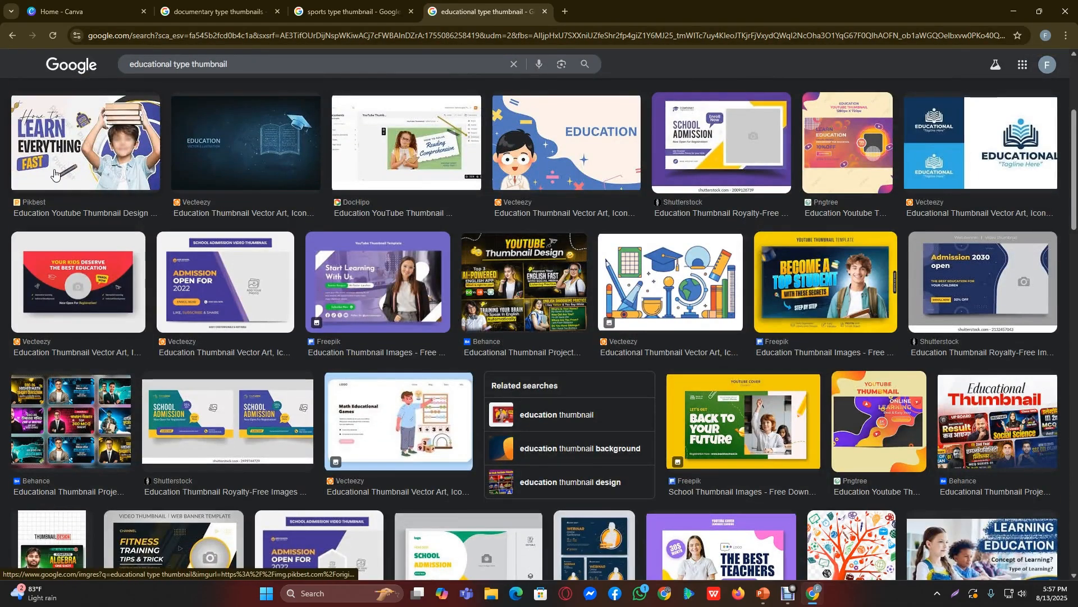
pyautogui.scroll(4, 55, 174)
pyautogui.scroll(-12, 267, 289)
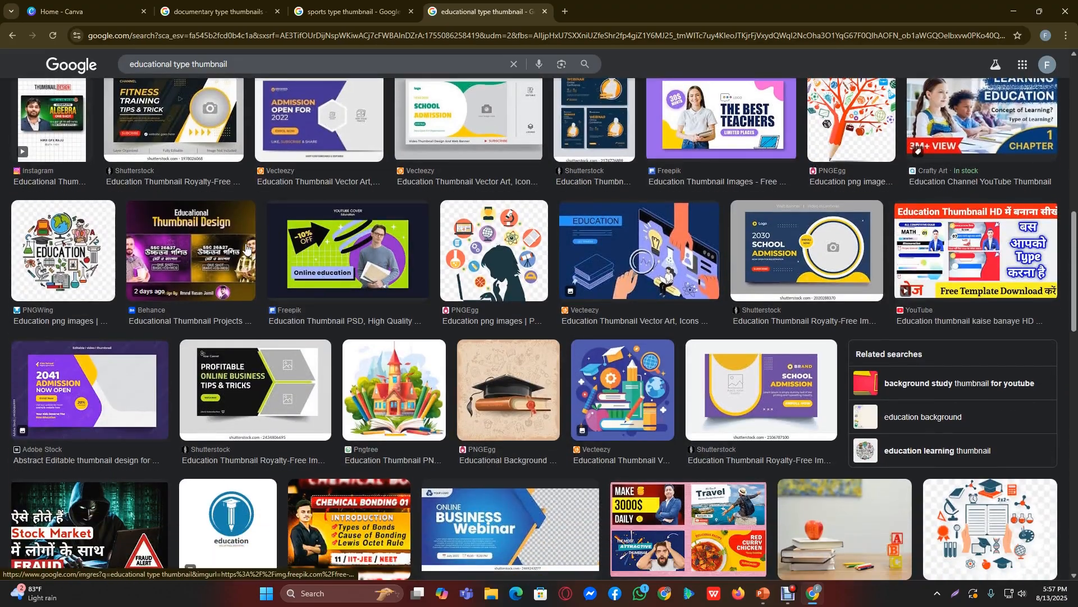
pyautogui.click(191, 295)
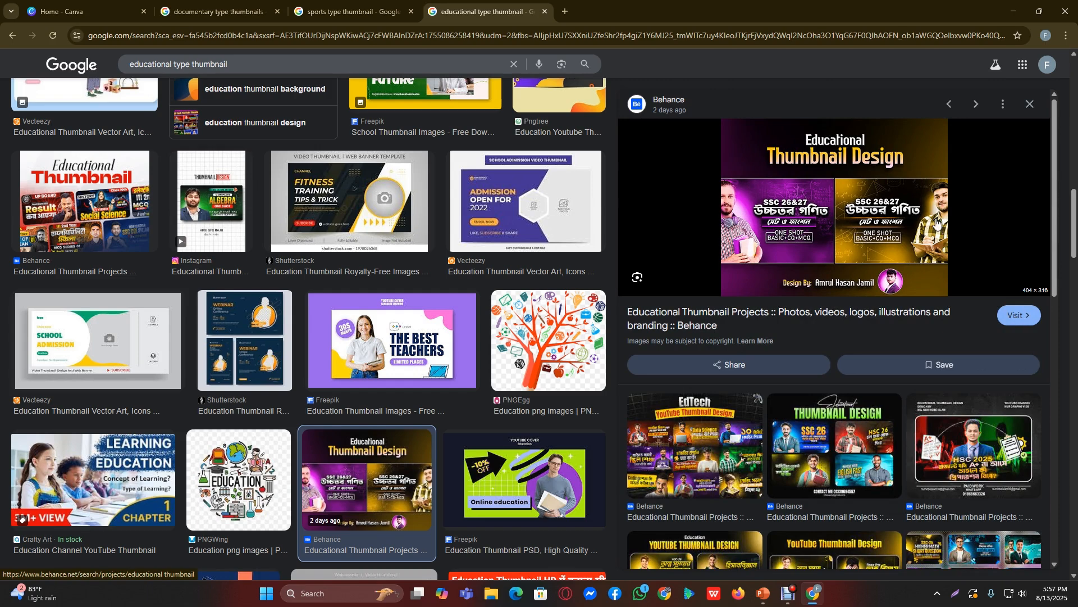
pyautogui.click(712, 441)
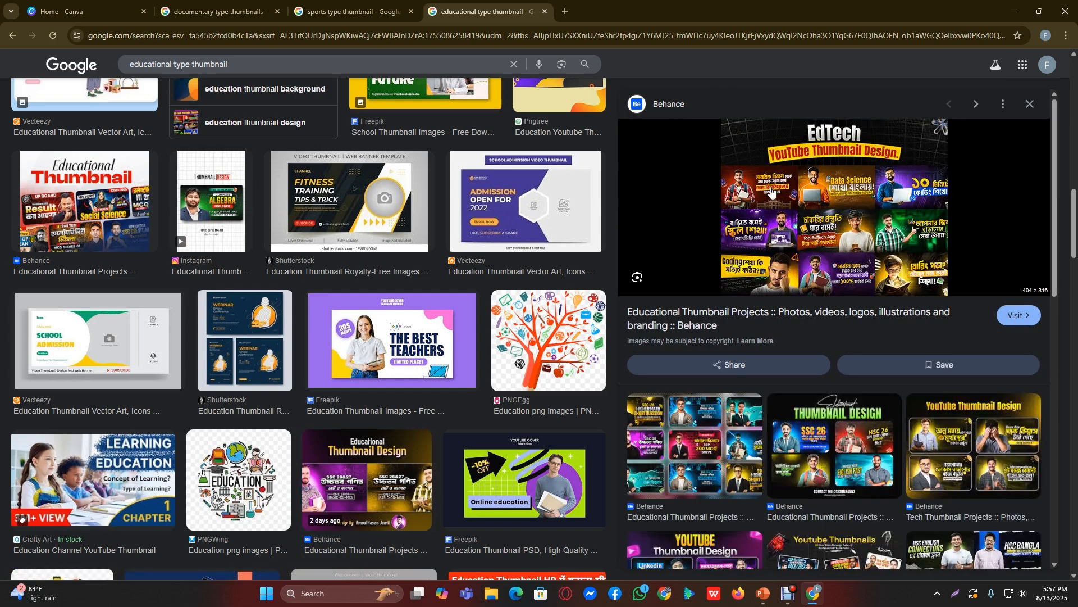
# Step: Magnify the results page to 300% to inspect the EdTech collage preview, and restore the page to normal size
pyautogui.hotkey('ctrl', '+')
pyautogui.hotkey('ctrl', '+')
pyautogui.hotkey('ctrl', '+')
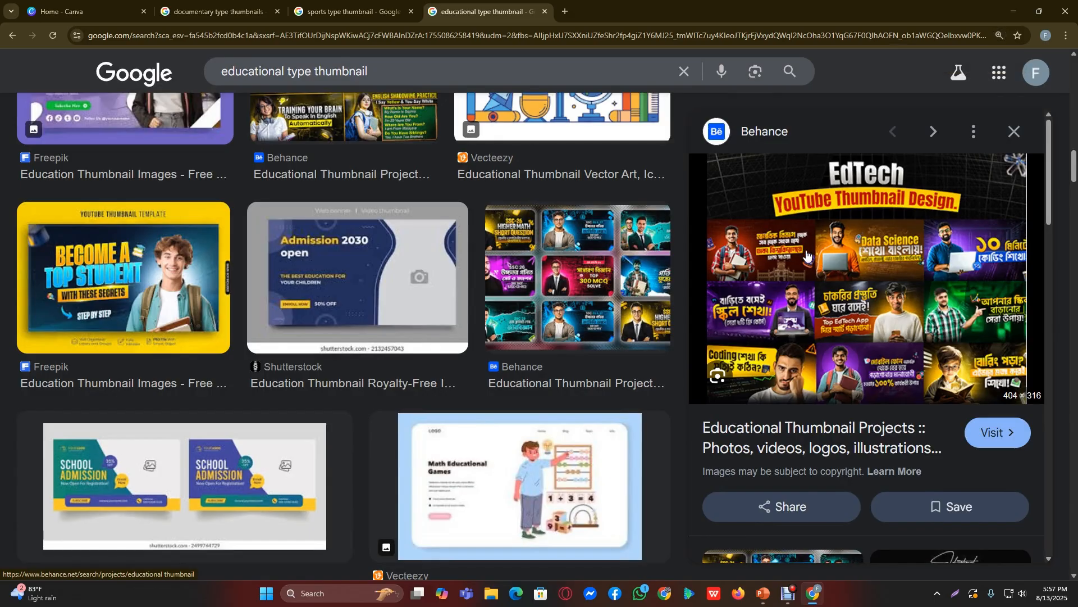
pyautogui.hotkey('ctrl', '+')
pyautogui.hotkey('ctrl', '+')
pyautogui.hotkey('ctrl', '+')
pyautogui.hotkey('ctrl', '+')
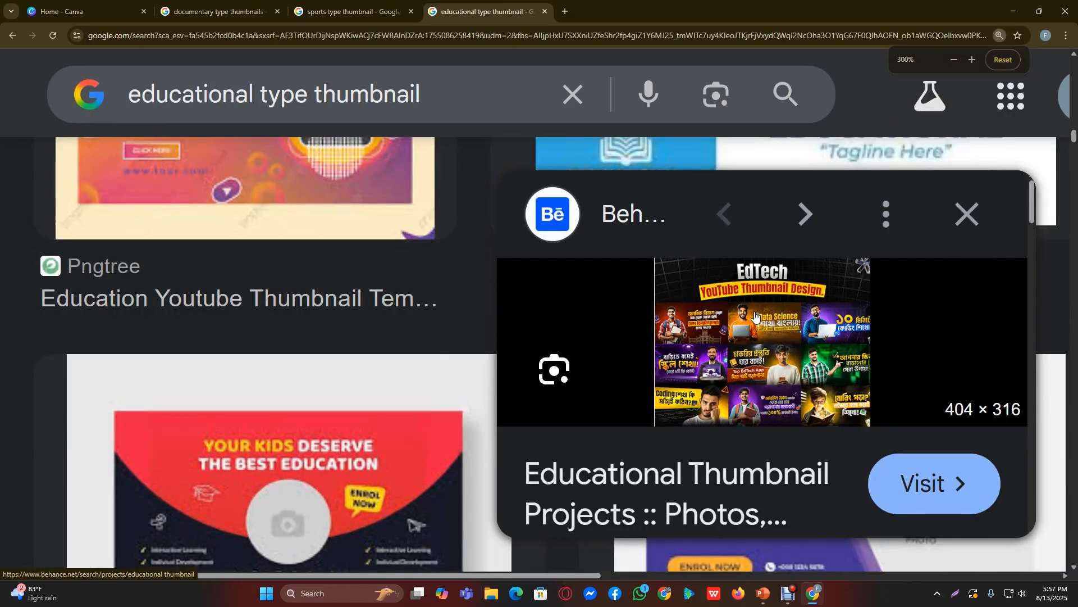
pyautogui.hotkey('ctrl', '-')
pyautogui.hotkey('ctrl', '-')
pyautogui.hotkey('ctrl', '-')
pyautogui.hotkey('ctrl', '-')
pyautogui.hotkey('ctrl', '-')
pyautogui.hotkey('ctrl', '-')
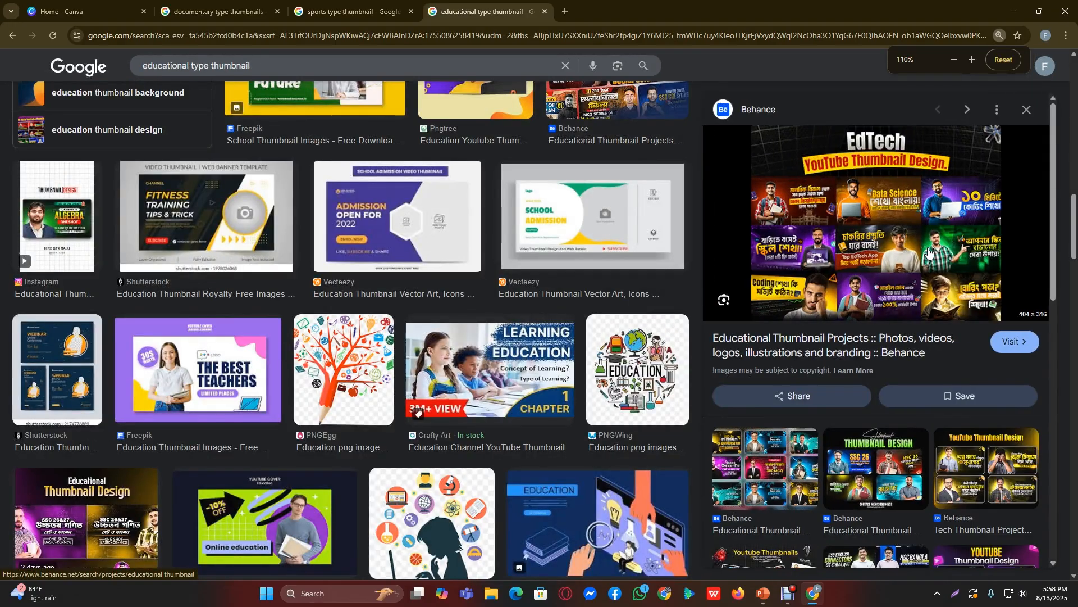
pyautogui.hotkey('ctrl', '-')
# Step: Open the EdTech YouTube Thumbnail Design image in its own tab and enlarge it to inspect the individual thumbnails
pyautogui.rightClick(849, 200)
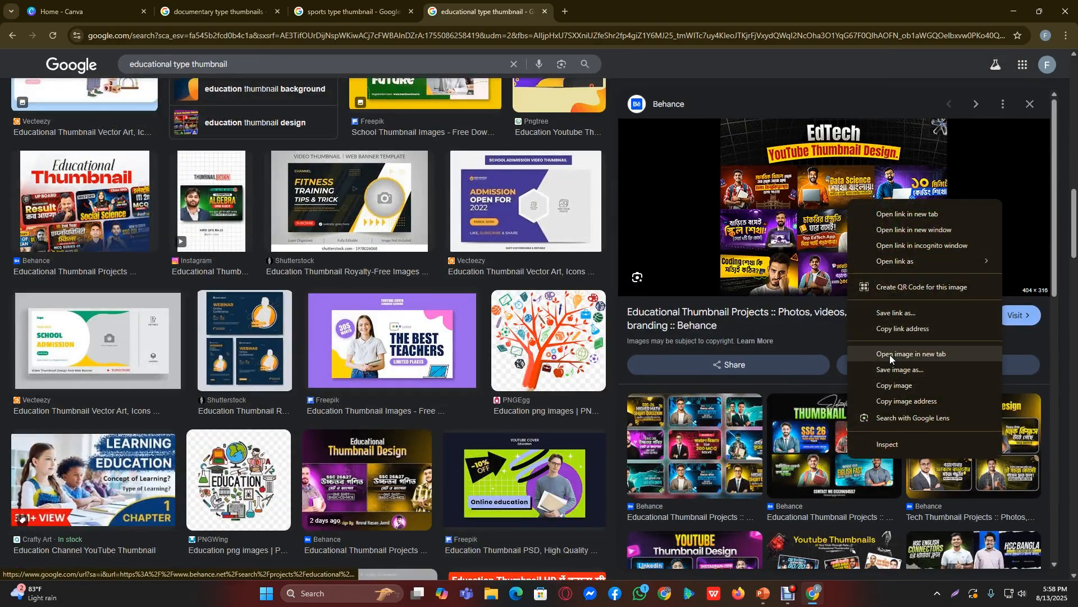
pyautogui.click(890, 355)
pyautogui.click(618, 12)
pyautogui.hotkey('ctrl', '+')
pyautogui.hotkey('ctrl', '+')
pyautogui.hotkey('ctrl', '+')
pyautogui.hotkey('ctrl', '+')
pyautogui.hotkey('ctrl', '+')
pyautogui.hotkey('ctrl', '+')
pyautogui.hotkey('ctrl', '+')
pyautogui.hotkey('ctrl', '+')
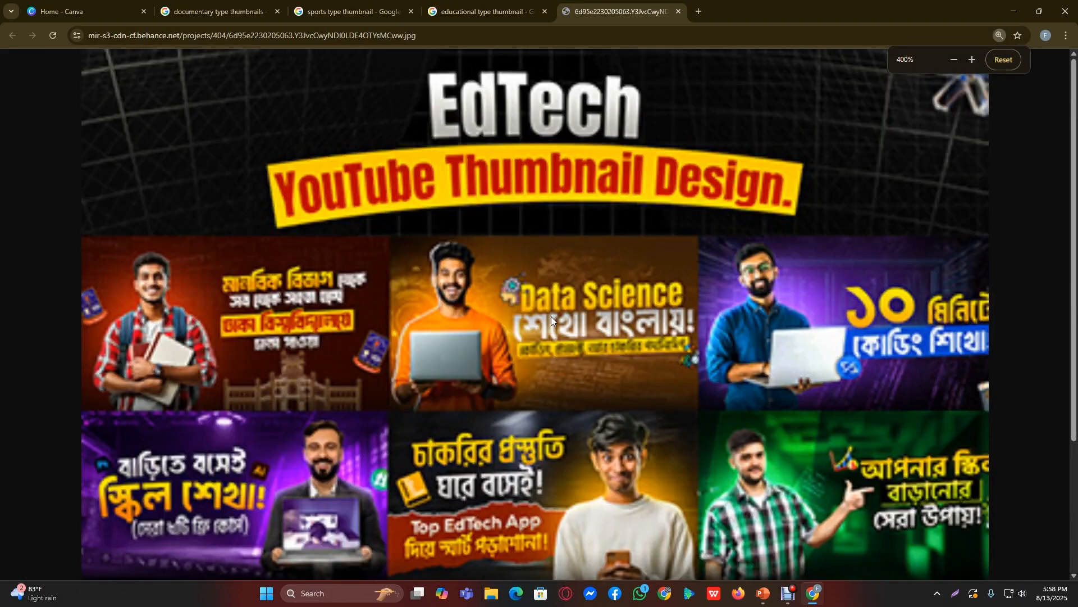
pyautogui.hotkey('ctrl', '-')
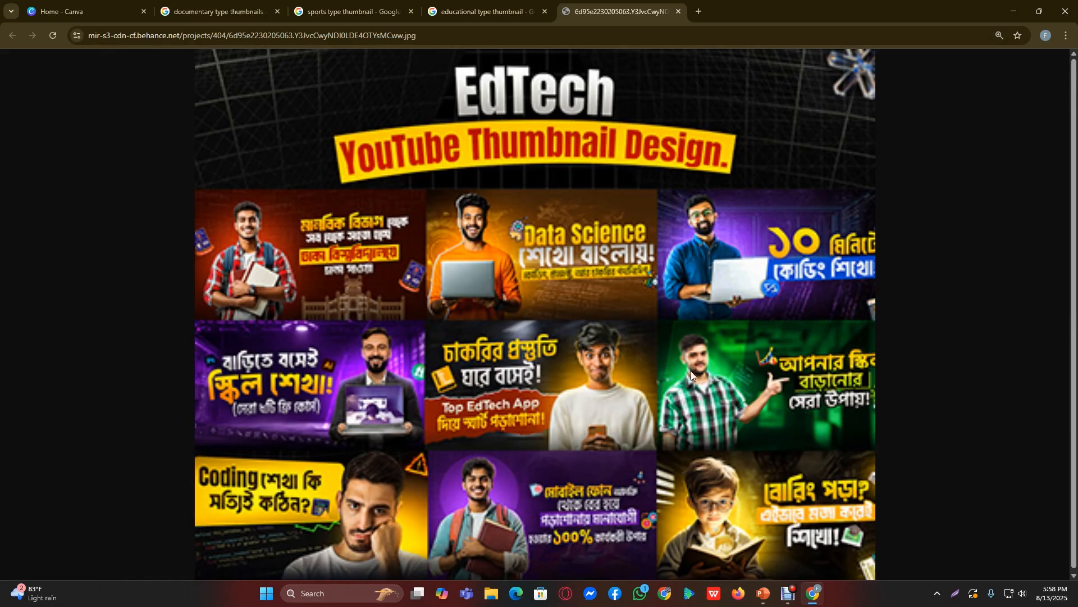
# Step: Revisit the educational and documentary search tabs and return to the Canva home page
pyautogui.click(472, 10)
pyautogui.click(183, 13)
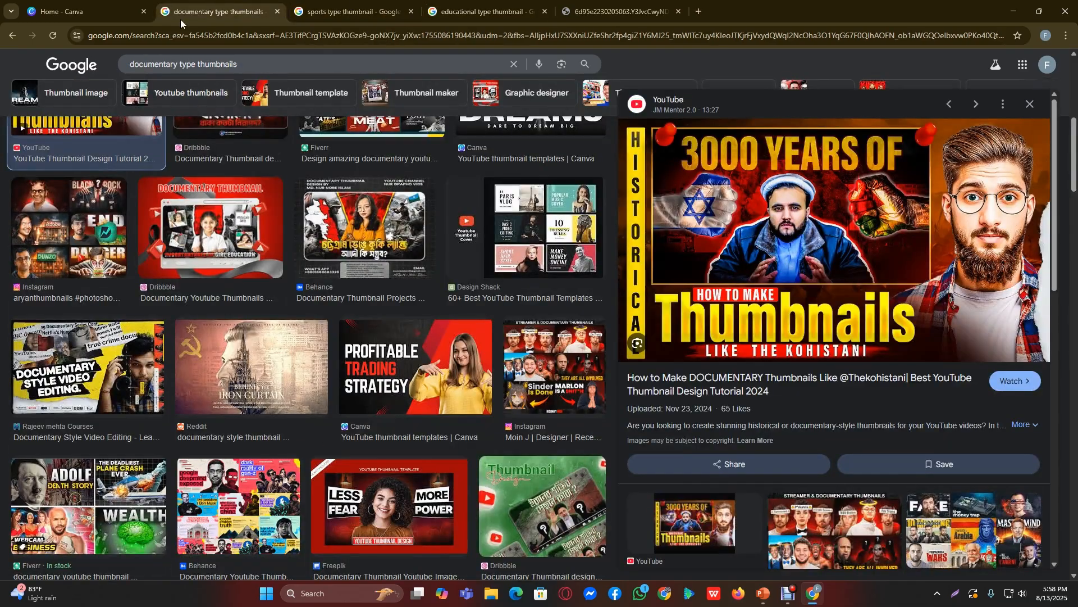
pyautogui.click(84, 11)
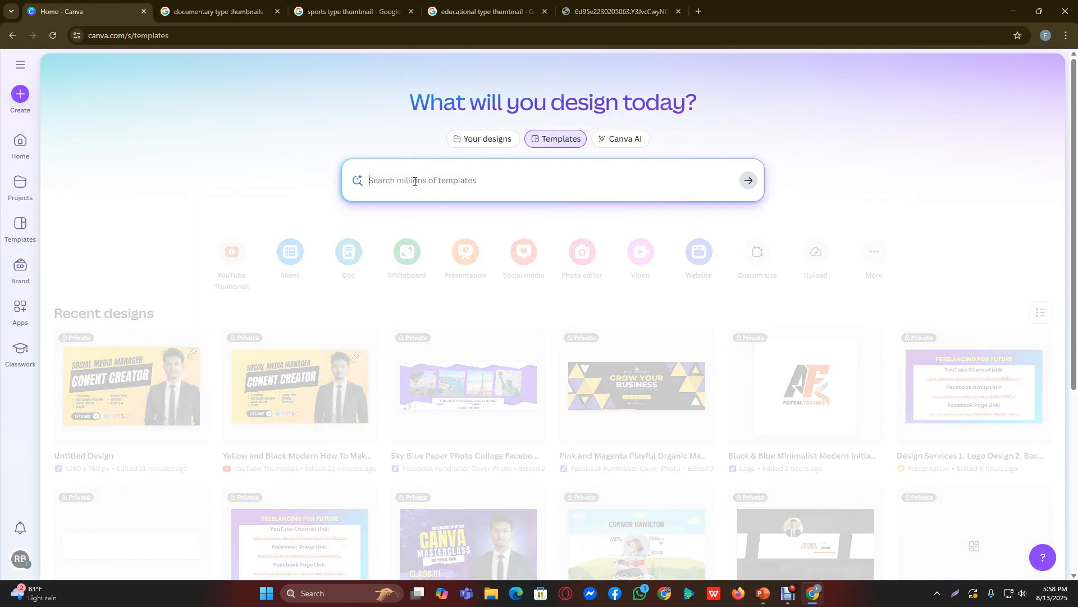
pyautogui.write('farming')
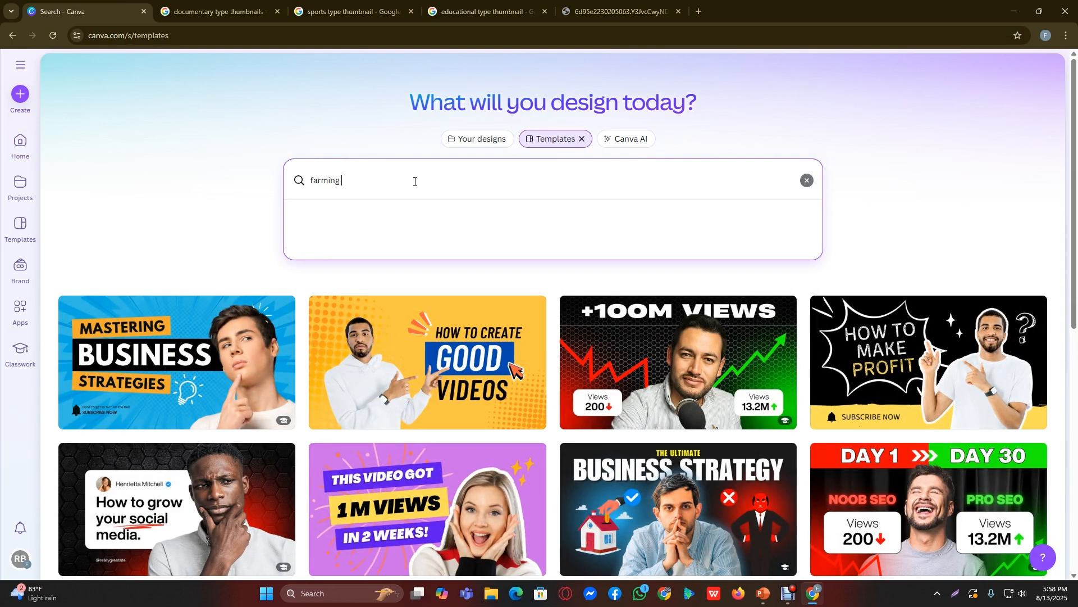
pyautogui.hotkey('ctrl', 'a')
pyautogui.press('BackSpace')
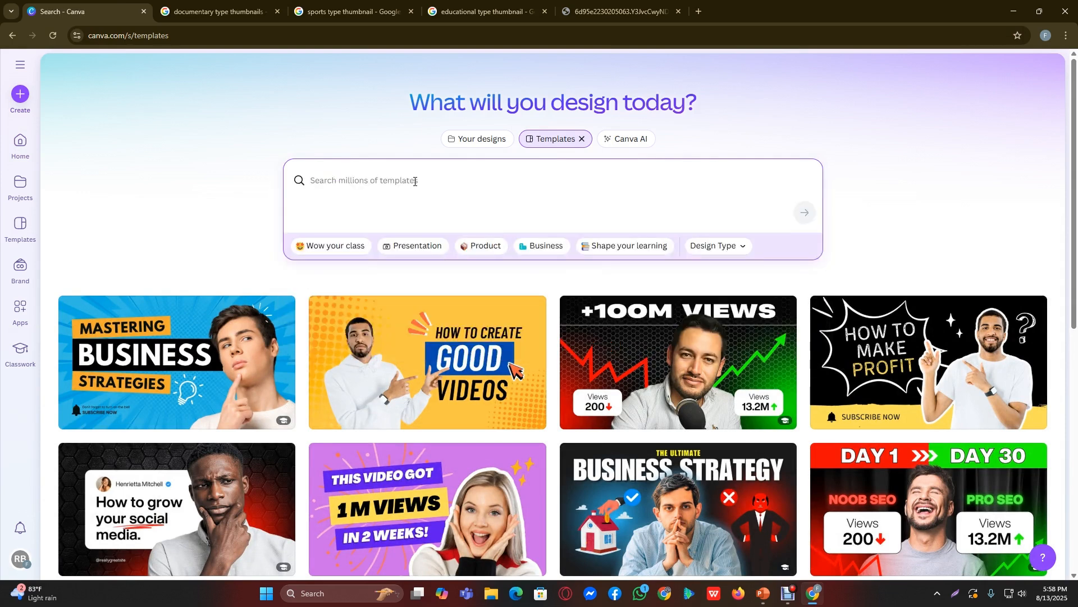
# Step: Search the Canva templates for "Vloging type thumbnail"
pyautogui.write('vl')
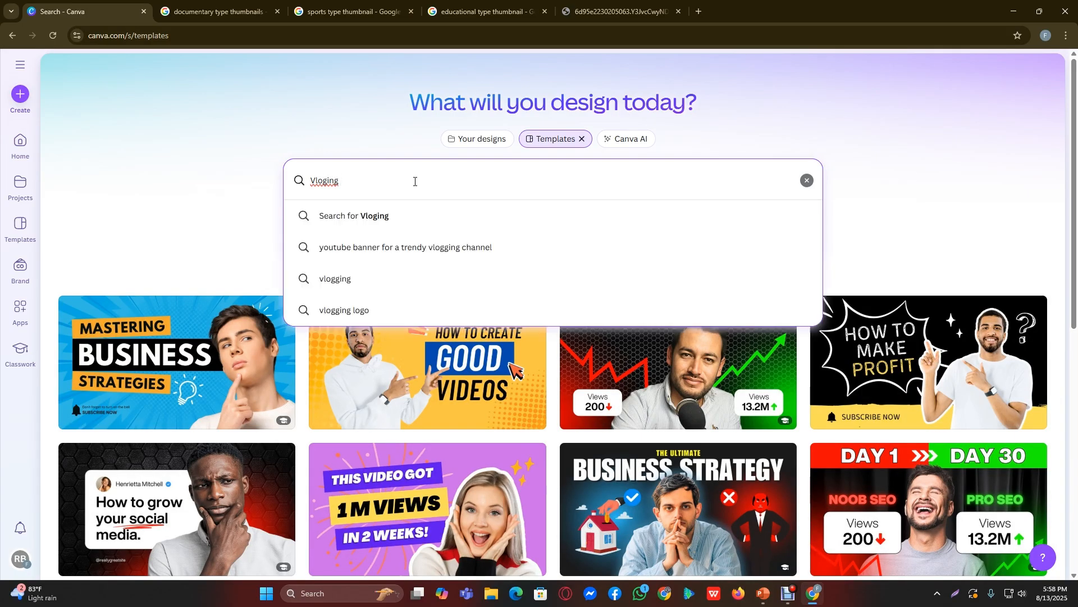
pyautogui.write('oging ')
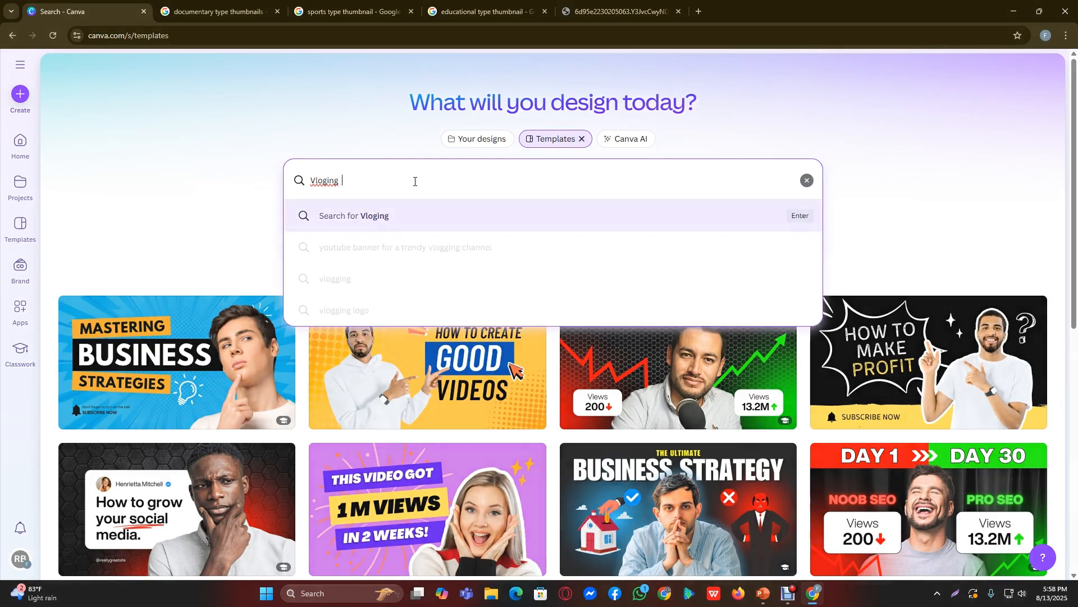
pyautogui.write('type')
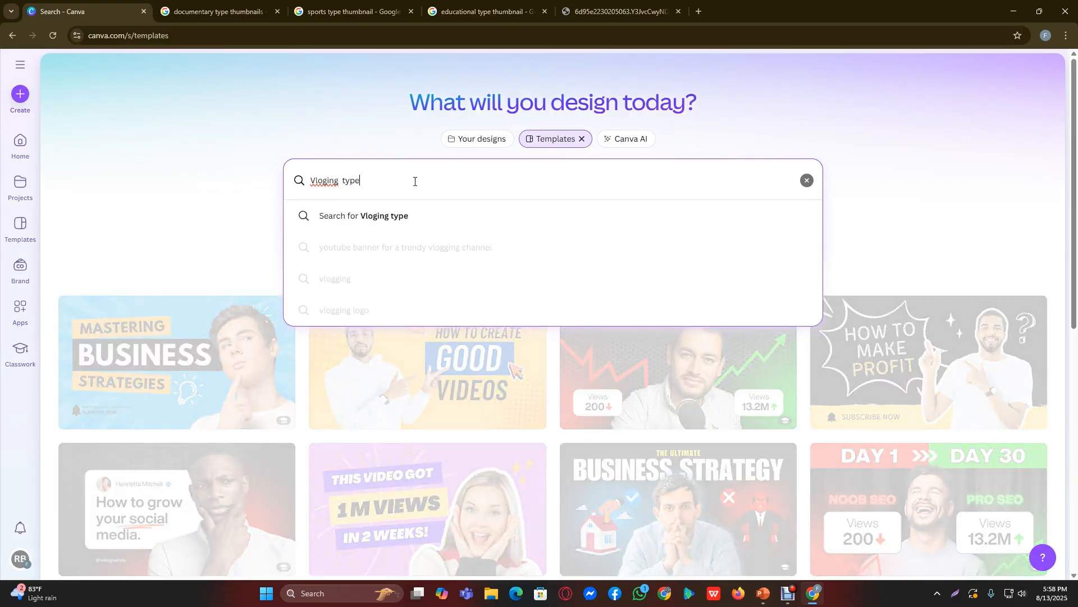
pyautogui.write(' thumbnail')
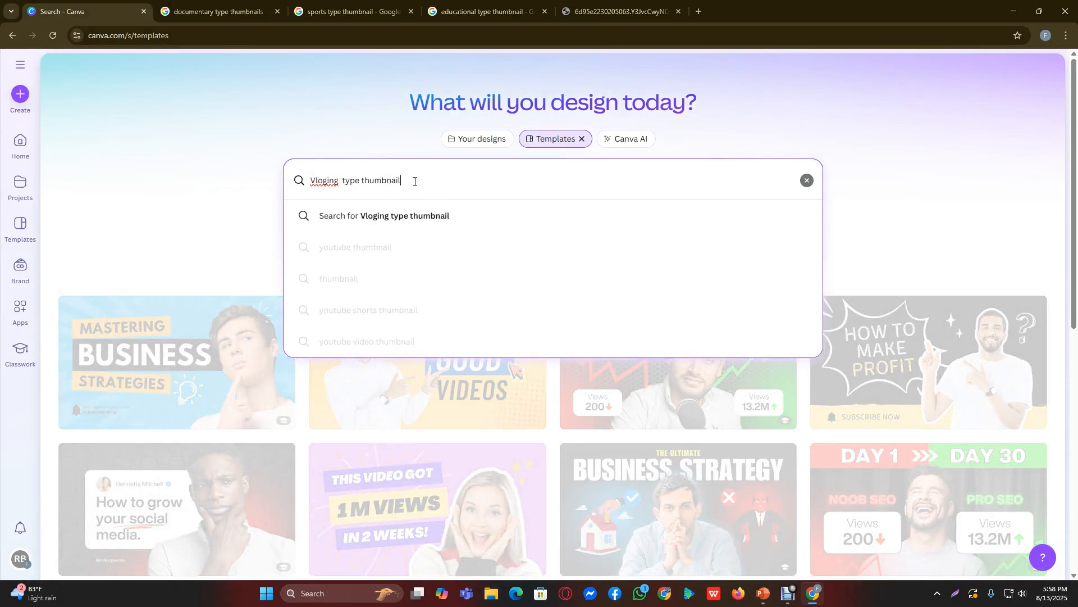
pyautogui.press('Return')
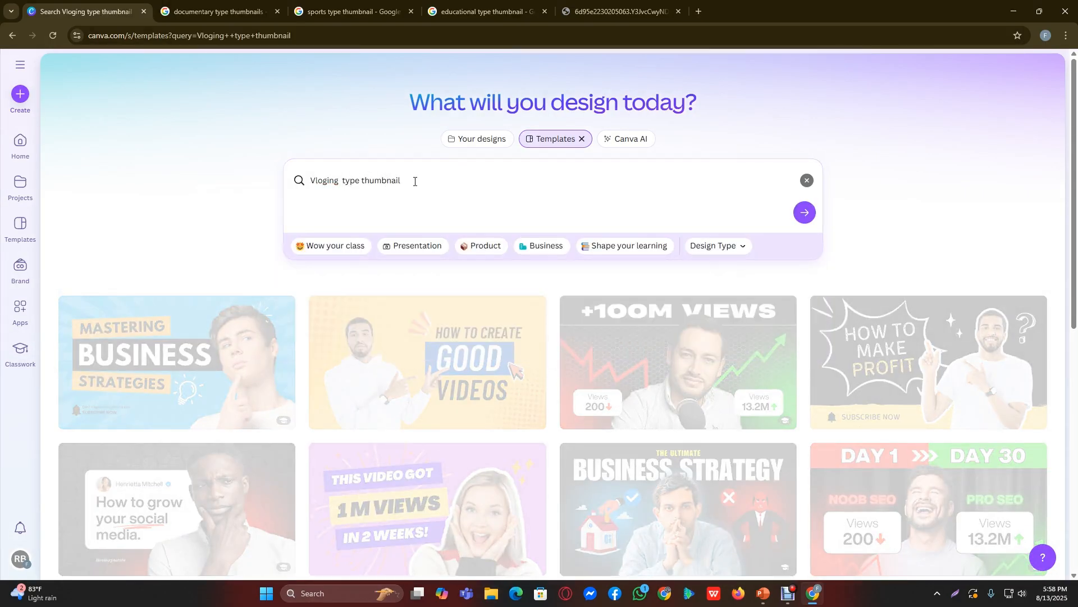
# Step: Browse the vlogging thumbnail templates to examine their layouts, titles and photo styles, and return to the search field
pyautogui.scroll(-3, 218, 327)
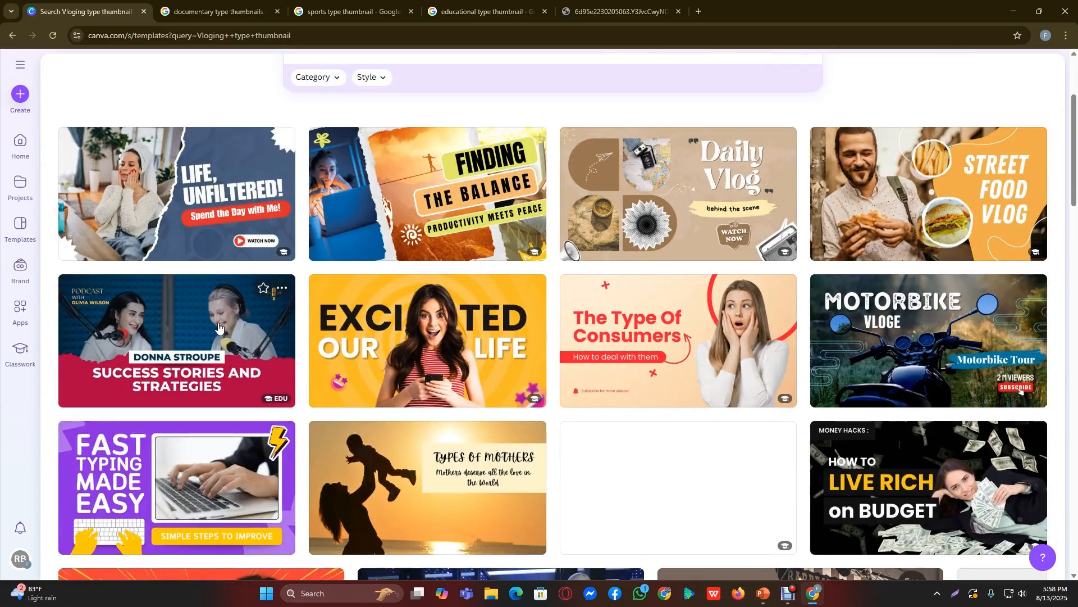
pyautogui.scroll(-4, 988, 292)
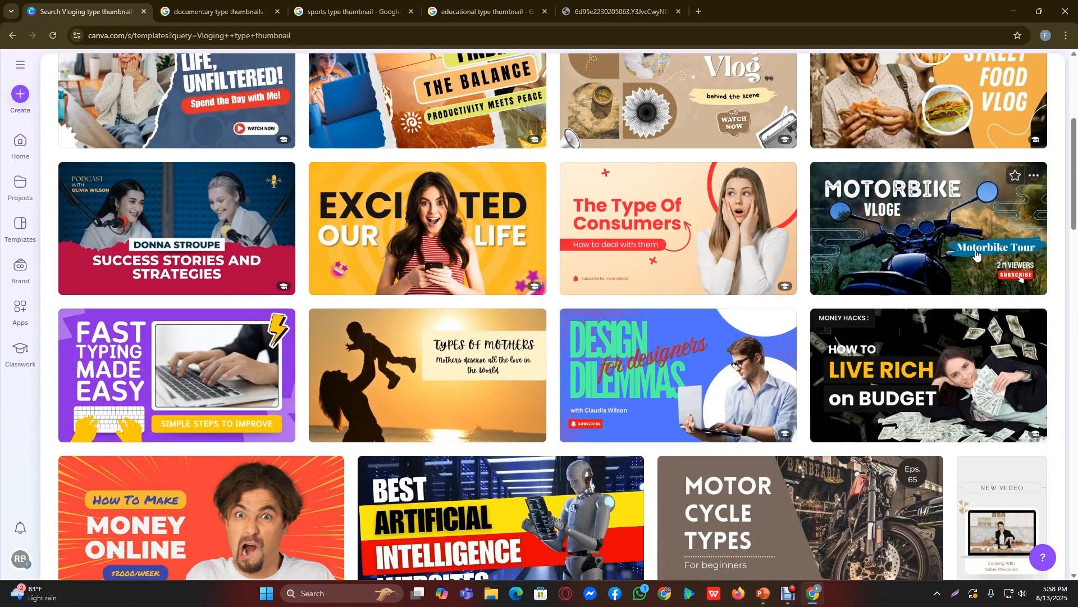
pyautogui.scroll(-6, 617, 359)
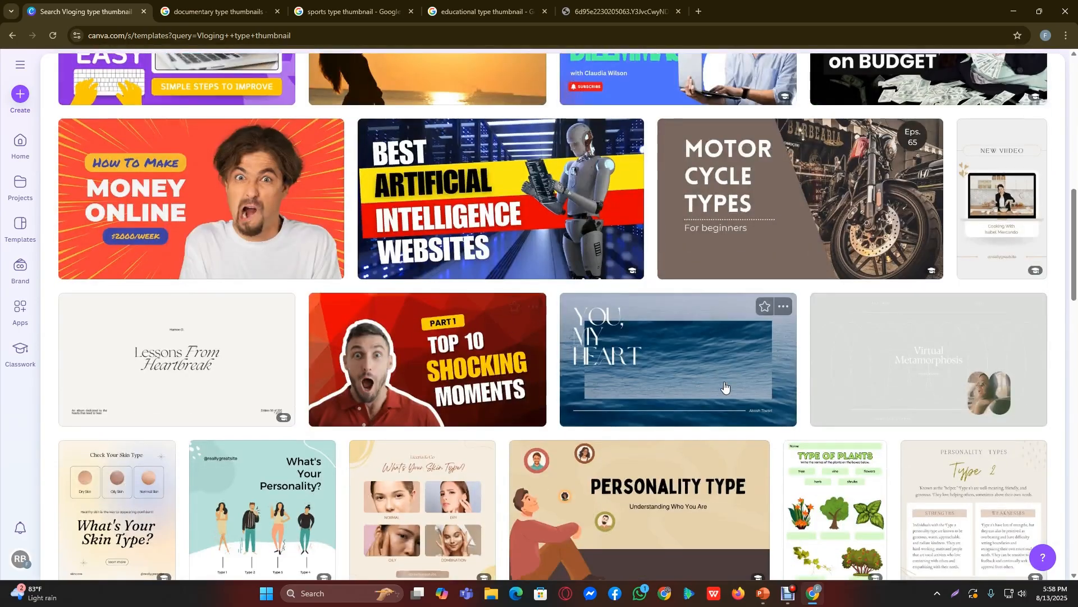
pyautogui.scroll(2, 724, 385)
pyautogui.scroll(-13, 724, 385)
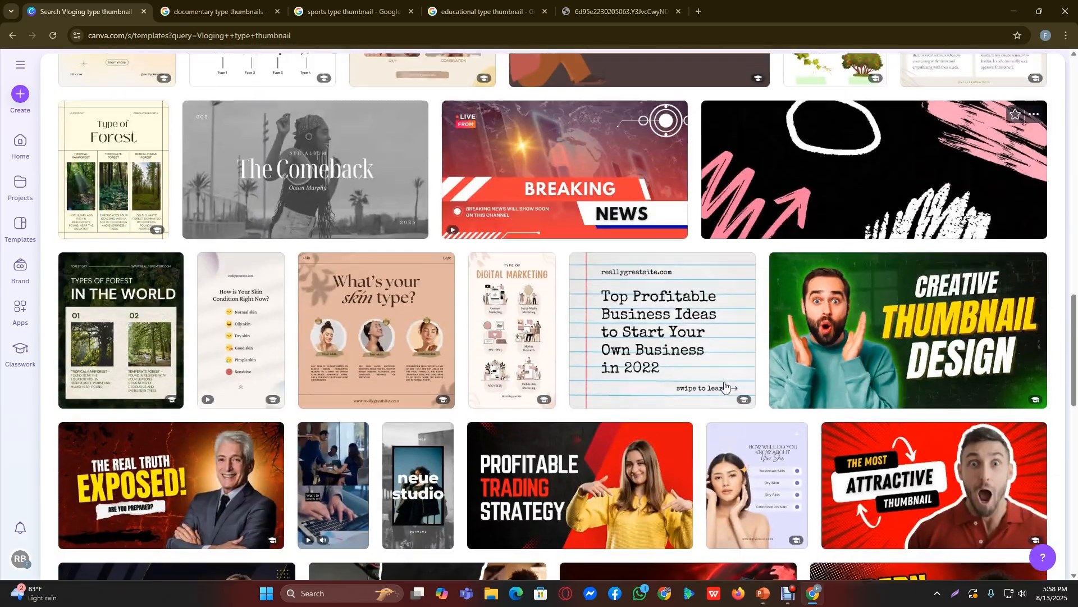
pyautogui.scroll(-5, 724, 385)
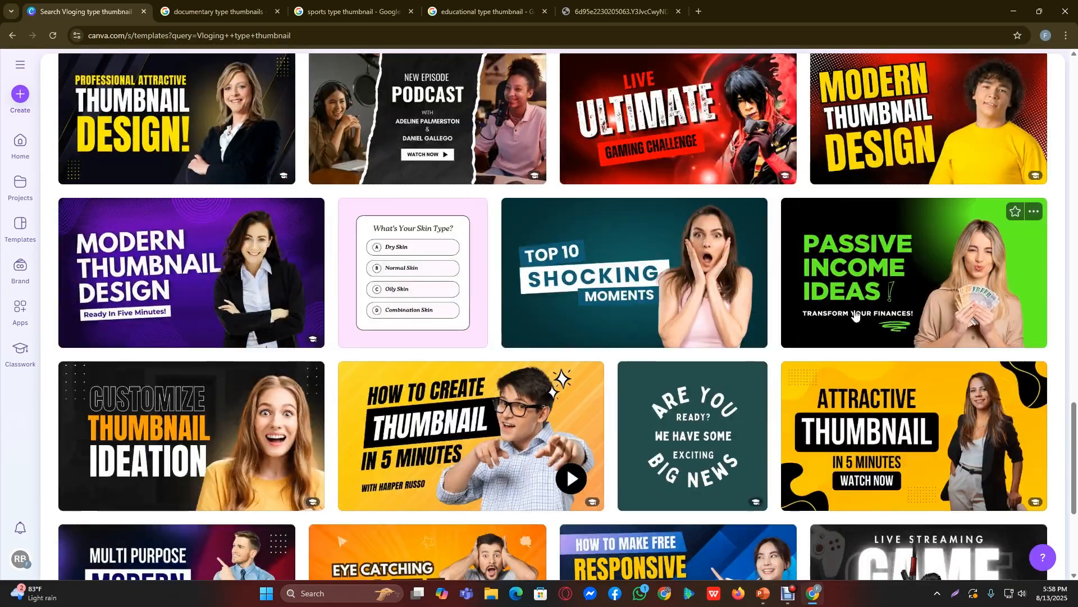
pyautogui.scroll(-4, 855, 315)
pyautogui.scroll(-1, 974, 351)
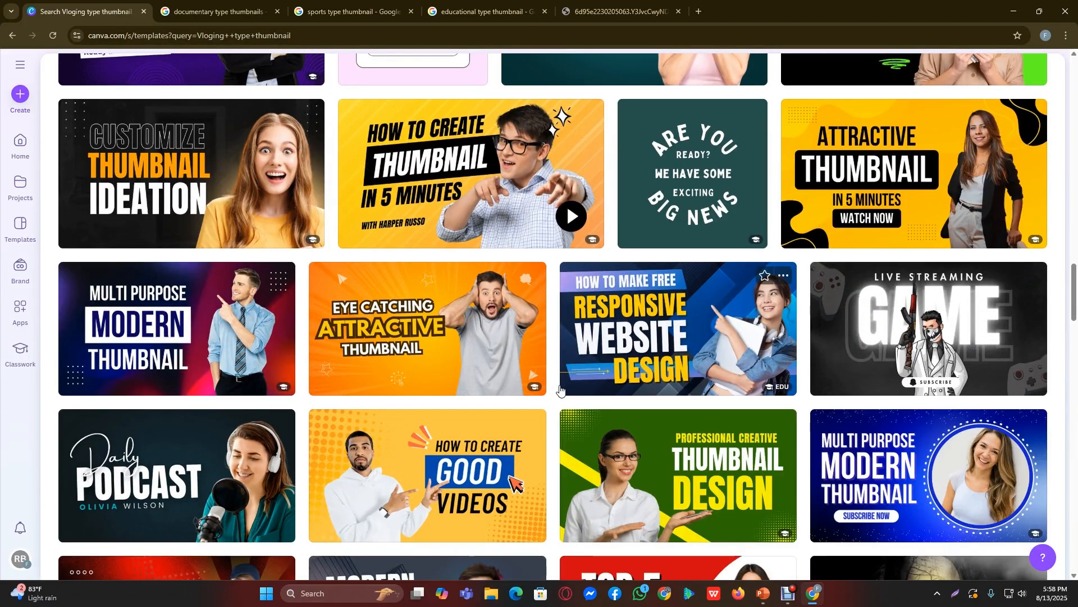
pyautogui.scroll(20, 560, 389)
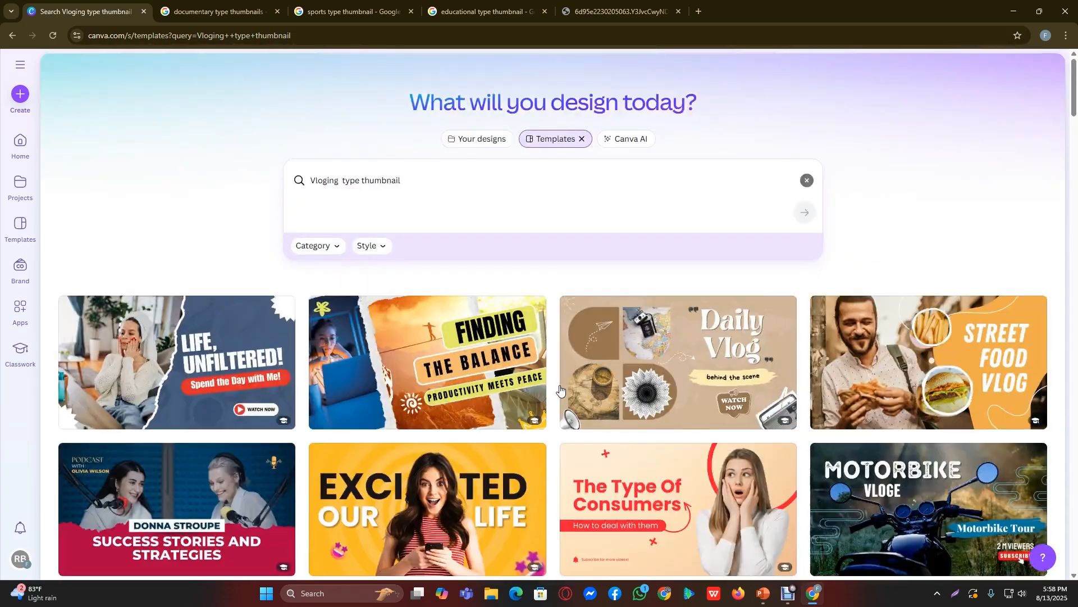
# Step: Replace the template search with "documentary type" and look through the resulting designs
pyautogui.click(440, 176)
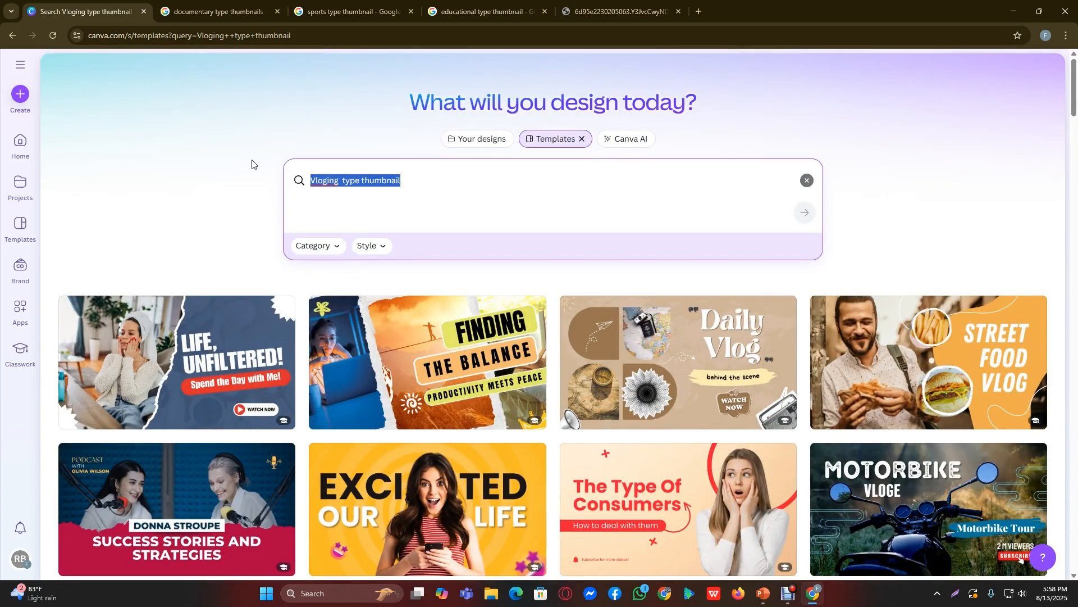
pyautogui.write('docu')
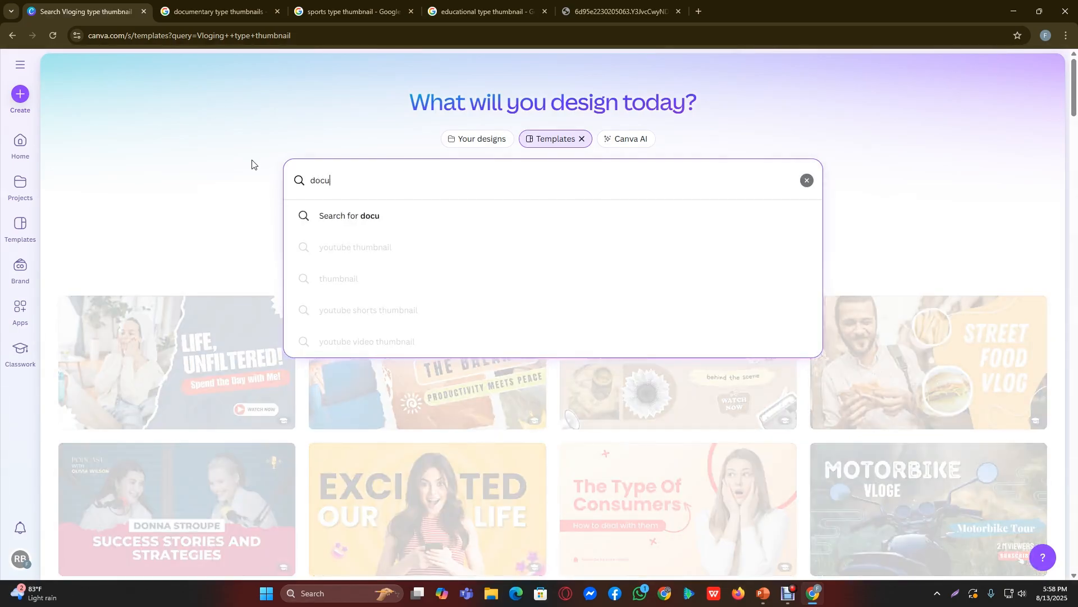
pyautogui.write('mentary')
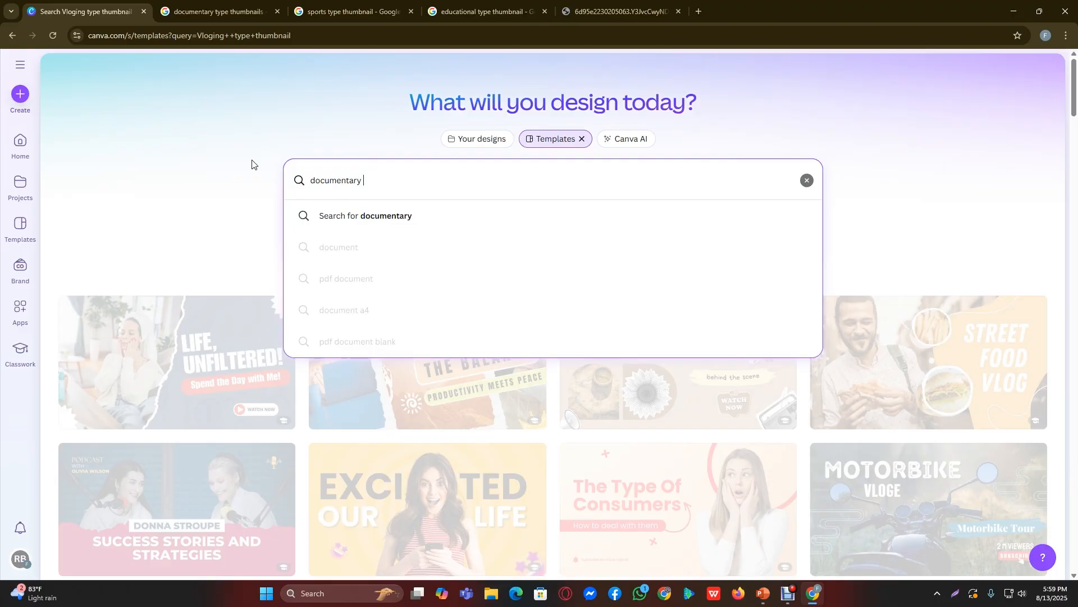
pyautogui.write(' type')
pyautogui.press('Return')
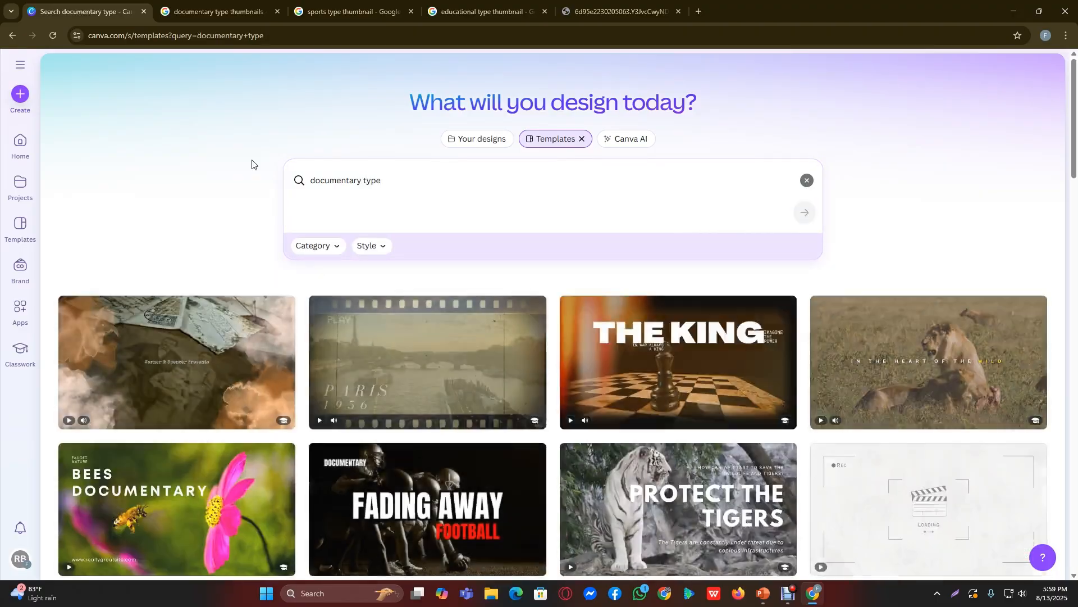
pyautogui.scroll(-5, 615, 428)
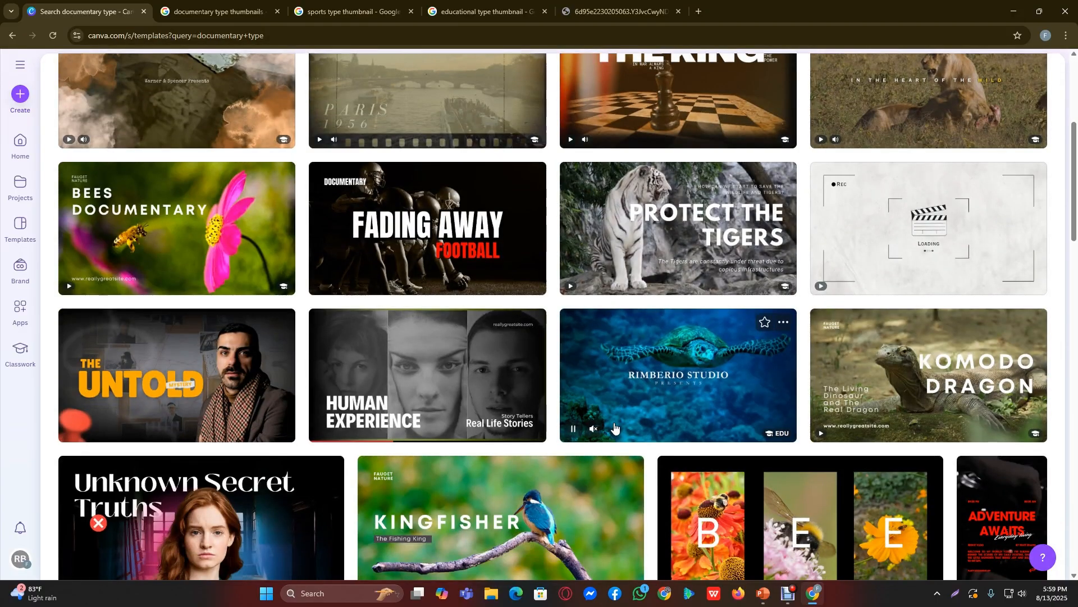
pyautogui.scroll(-3, 615, 428)
pyautogui.scroll(10, 480, 267)
# Step: Change the template search to "education type" and look through the resulting designs
pyautogui.doubleClick(361, 181)
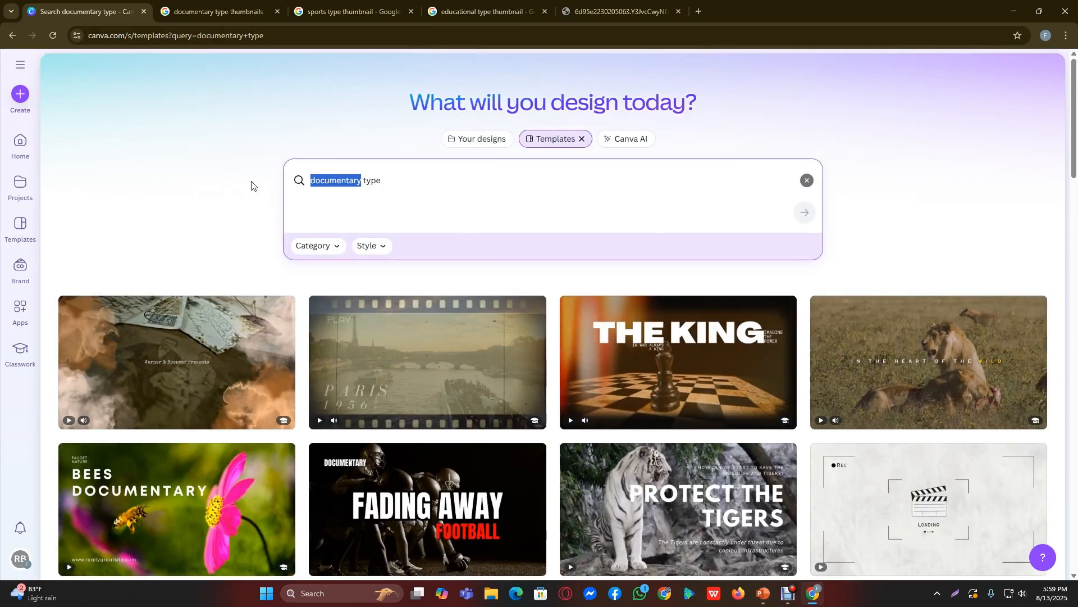
pyautogui.write('edu')
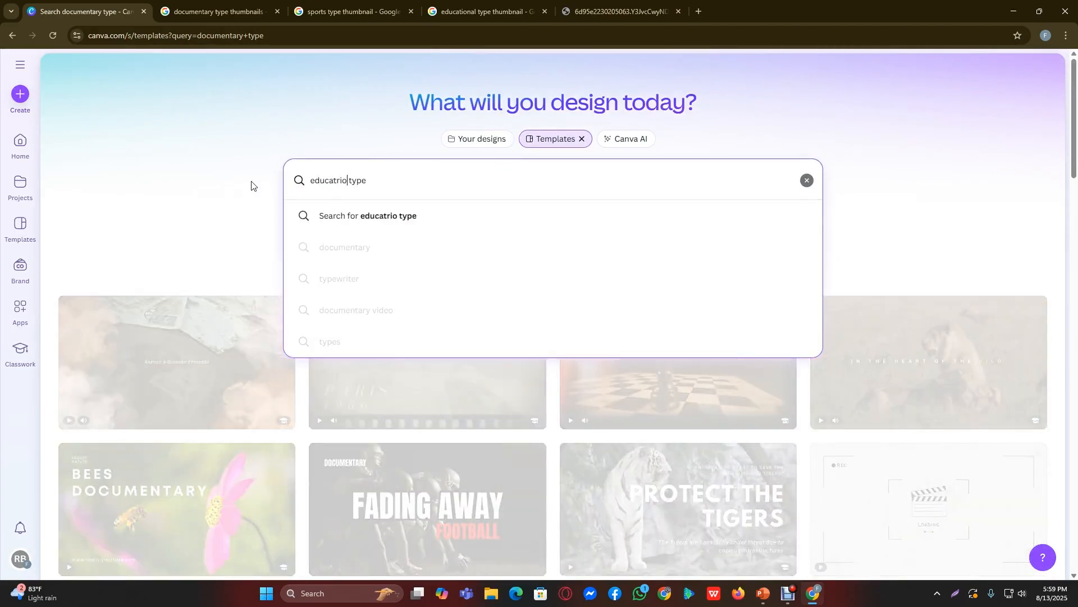
pyautogui.write('catrio')
pyautogui.press('BackSpace')
pyautogui.press('BackSpace')
pyautogui.press('BackSpace')
pyautogui.write('ion')
pyautogui.press('Return')
pyautogui.scroll(-5, 569, 319)
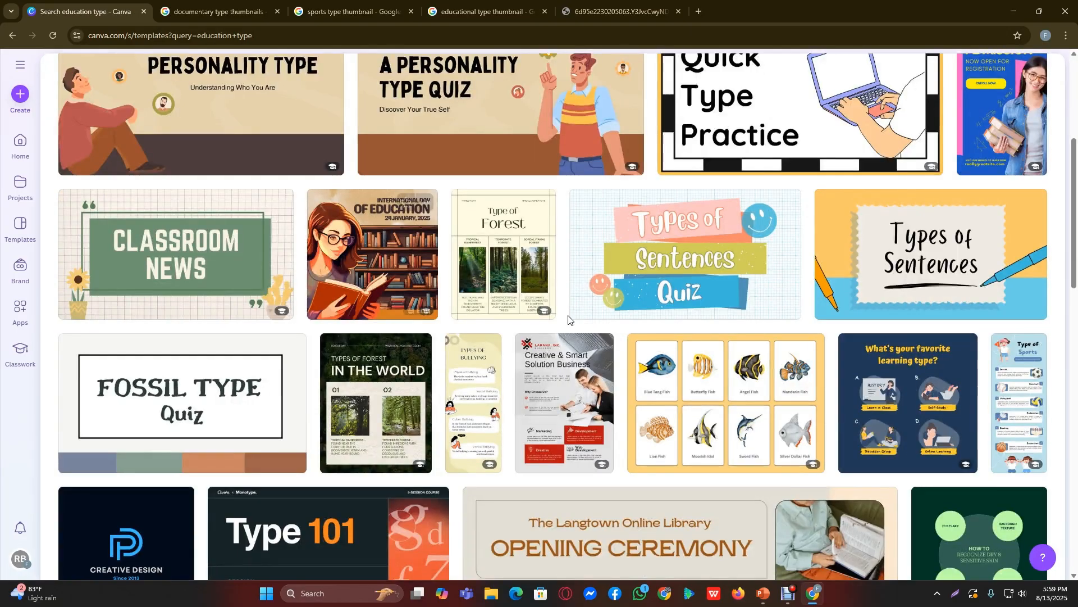
pyautogui.scroll(-7, 881, 361)
pyautogui.scroll(-13, 881, 361)
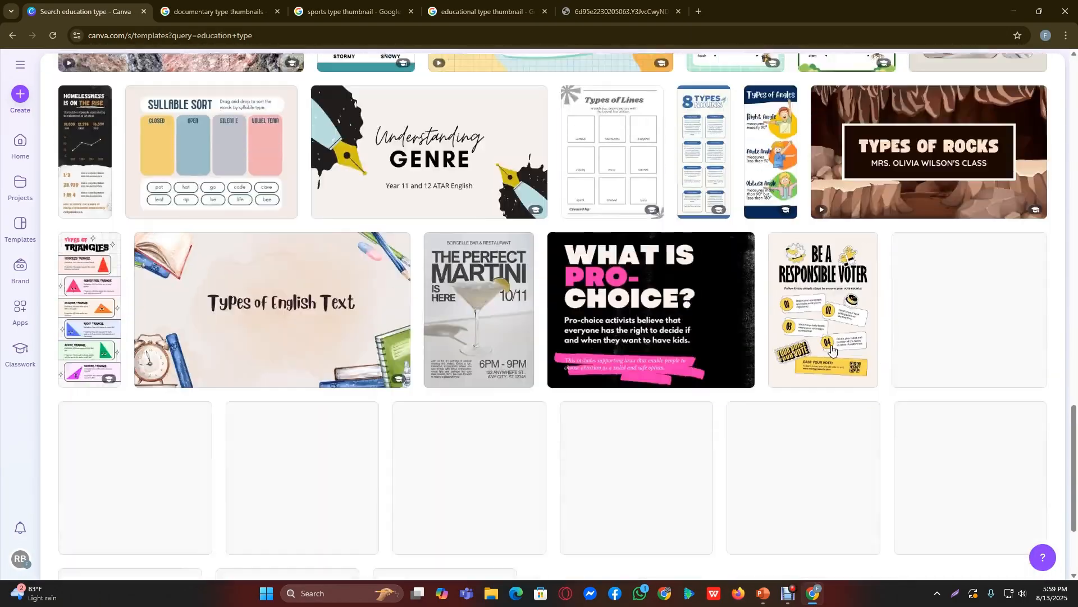
pyautogui.scroll(19, 569, 278)
pyautogui.scroll(5, 571, 280)
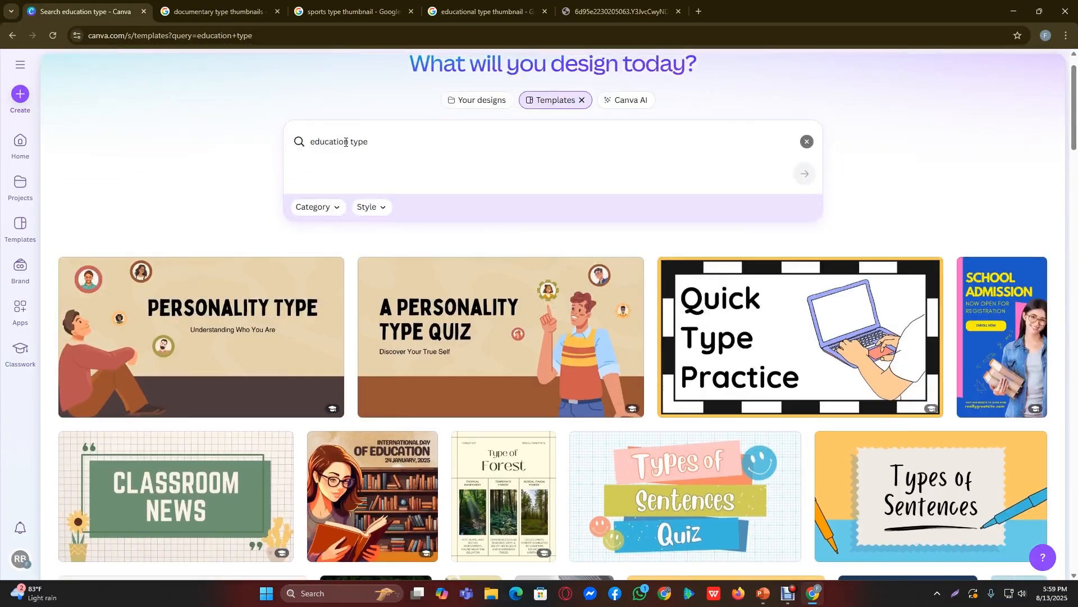
# Step: Refine the template search to "education type thumbnail"
pyautogui.moveTo(374, 141); pyautogui.dragTo(304, 141)
pyautogui.click(428, 135)
pyautogui.write('t')
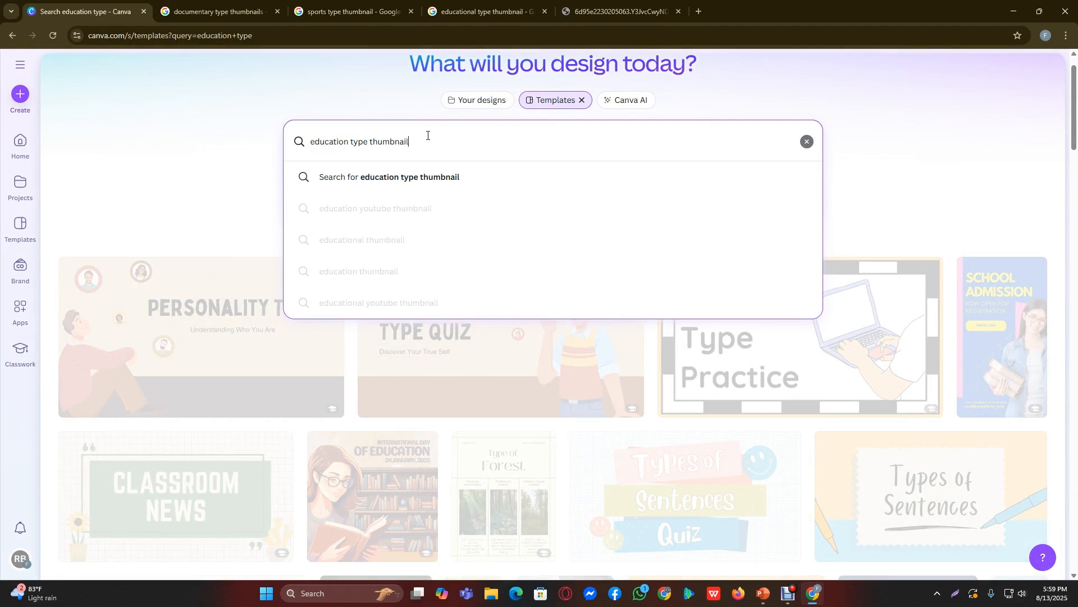
pyautogui.write('humbnail')
pyautogui.press('Return')
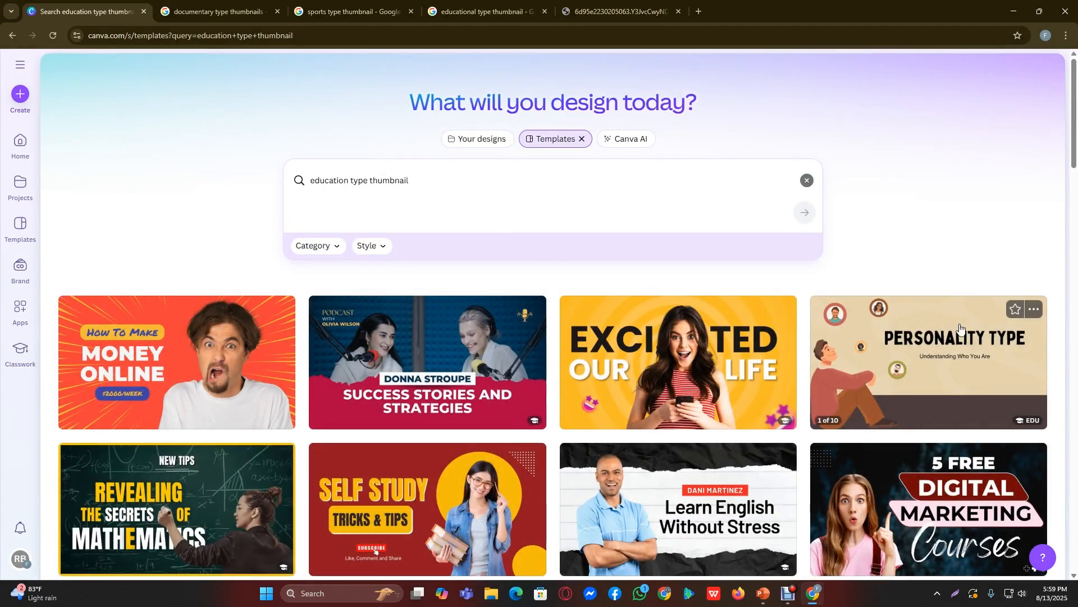
# Step: Browse the education thumbnail templates to examine their text, colour and photo arrangements, and return to the search field
pyautogui.scroll(-2, 228, 393)
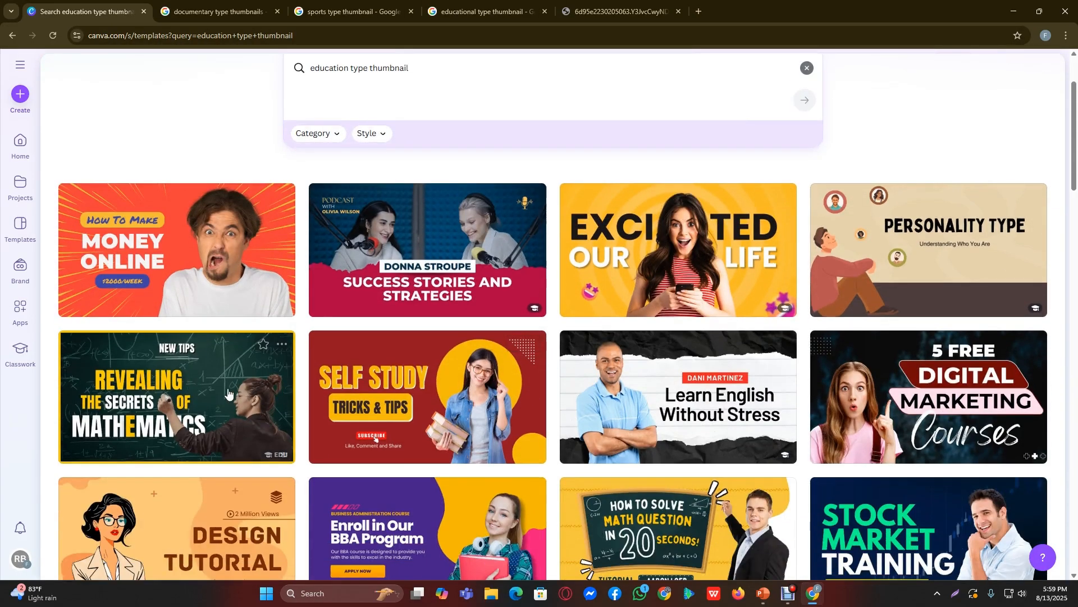
pyautogui.scroll(-1, 404, 390)
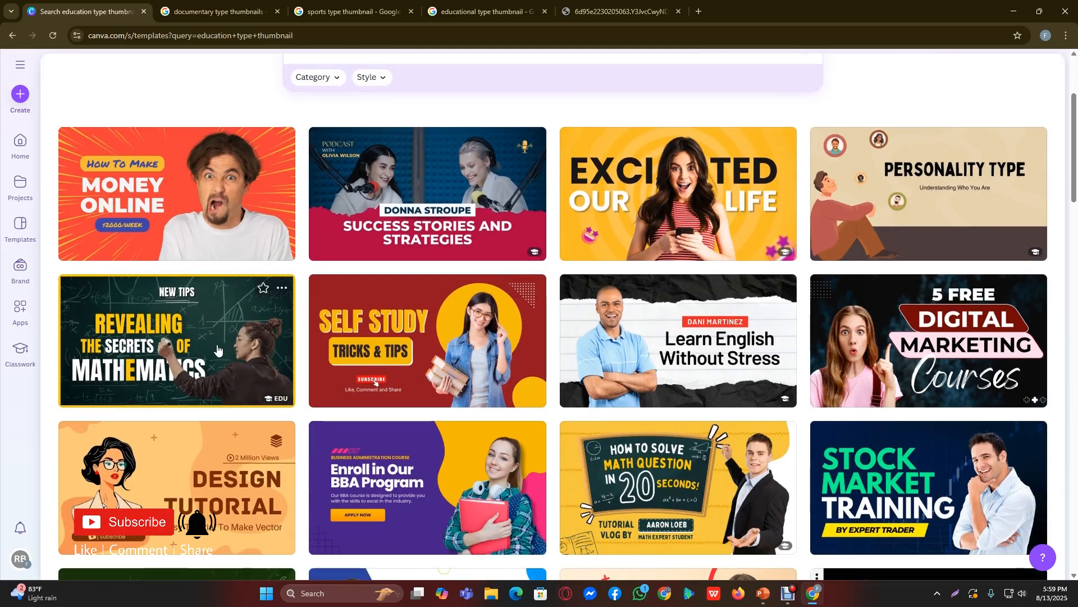
pyautogui.scroll(-6, 218, 350)
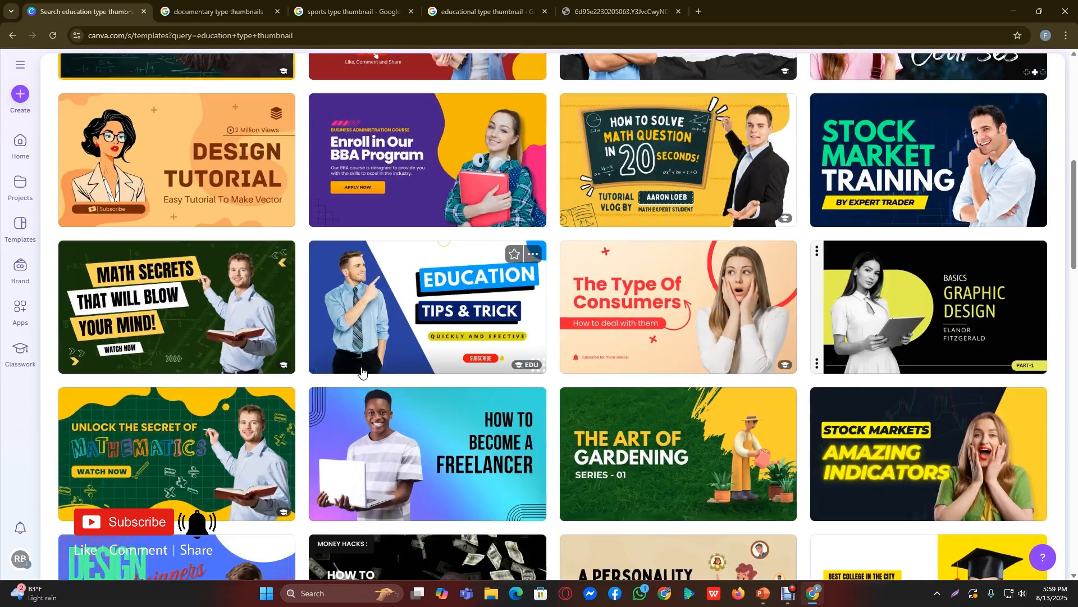
pyautogui.scroll(-3, 843, 376)
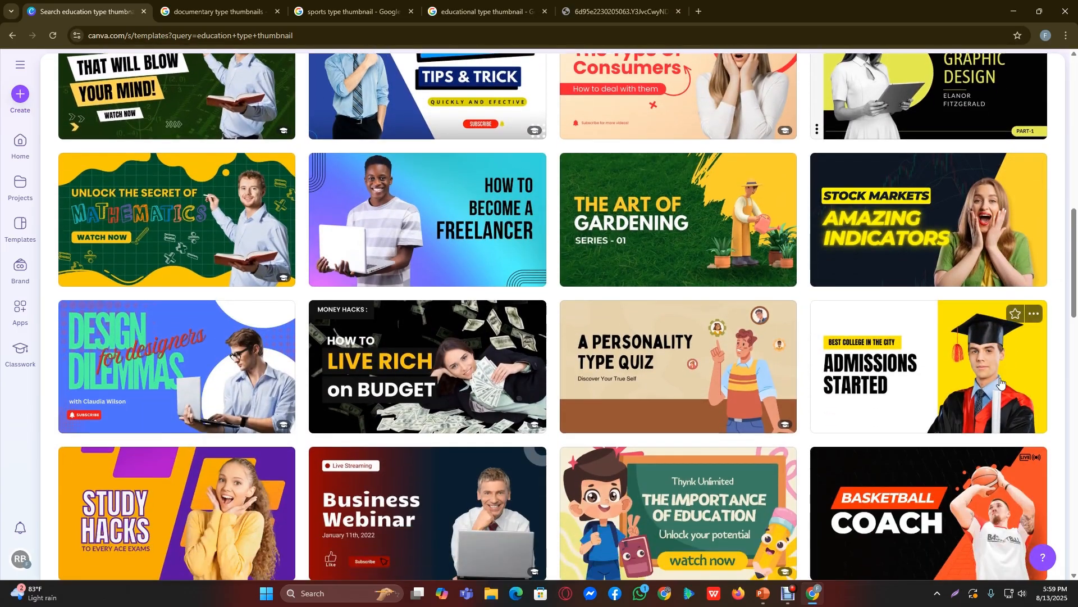
pyautogui.scroll(-7, 1001, 382)
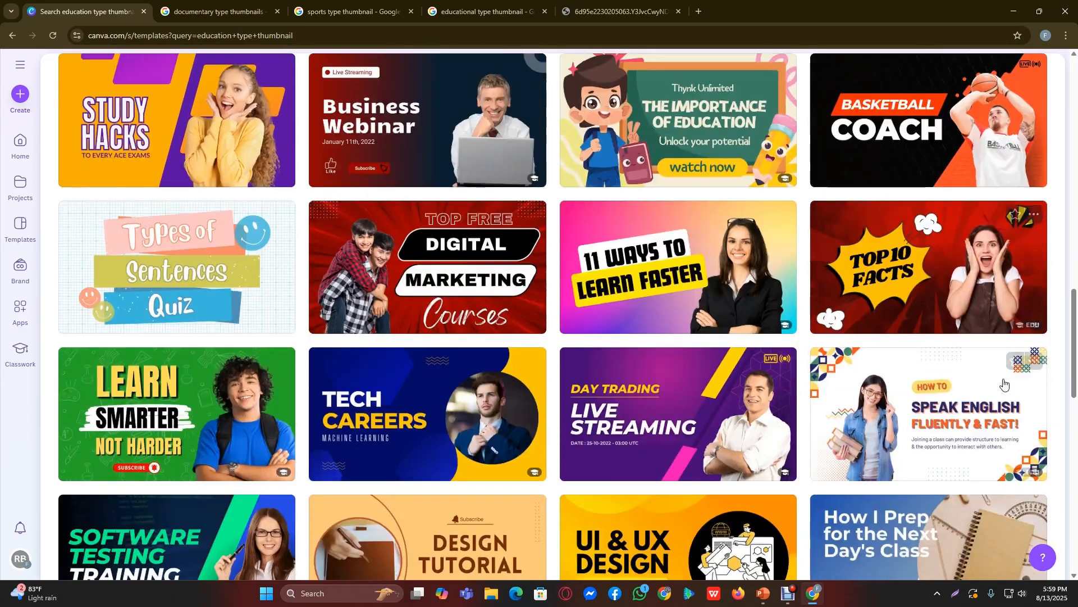
pyautogui.scroll(-9, 1005, 384)
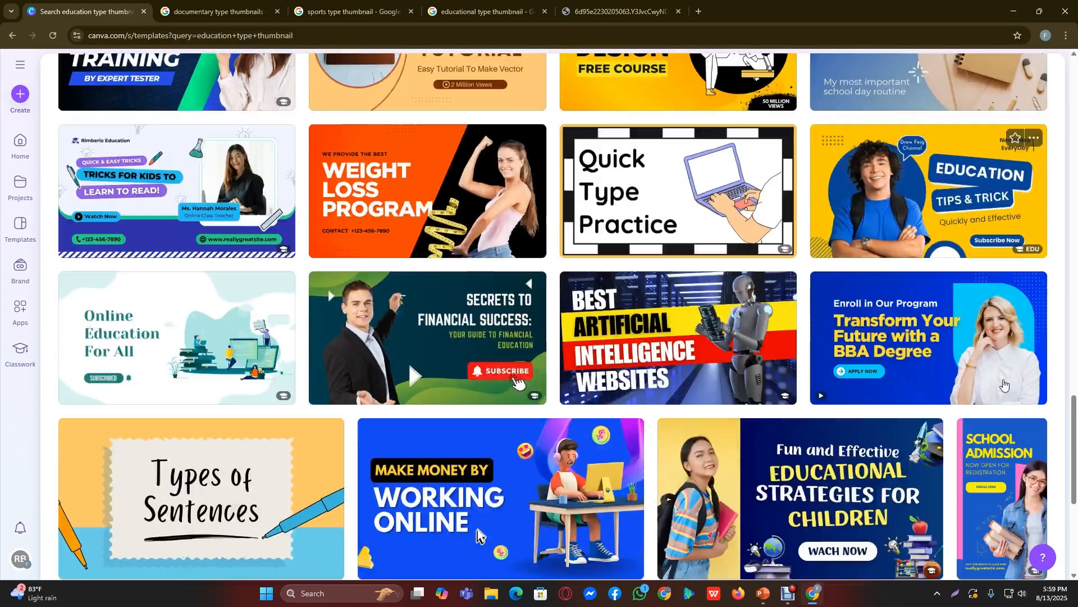
pyautogui.scroll(-8, 1004, 384)
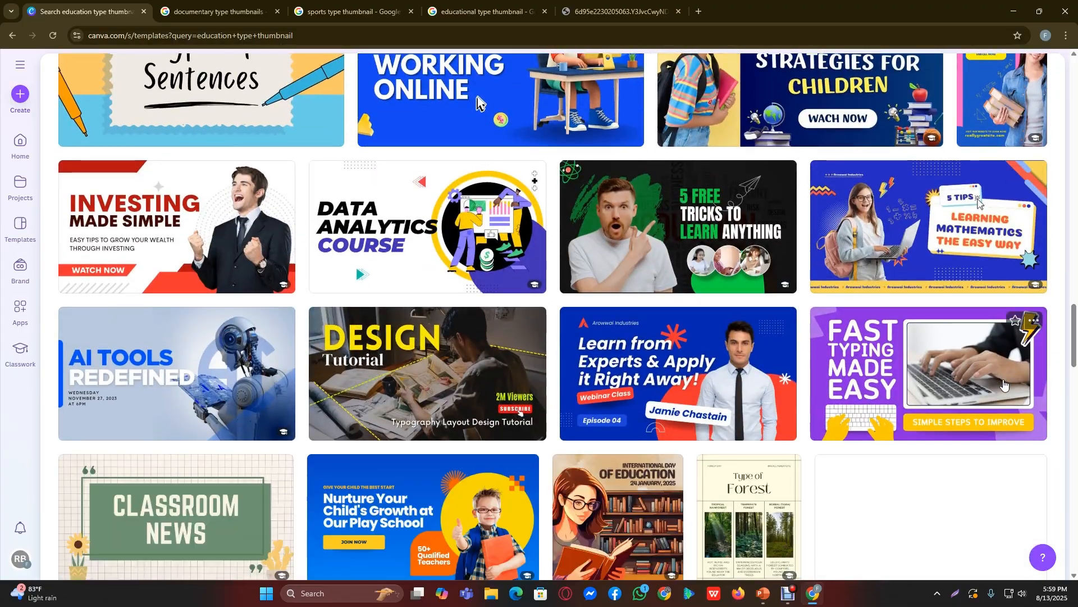
pyautogui.scroll(-3, 1004, 383)
pyautogui.scroll(-8, 1005, 383)
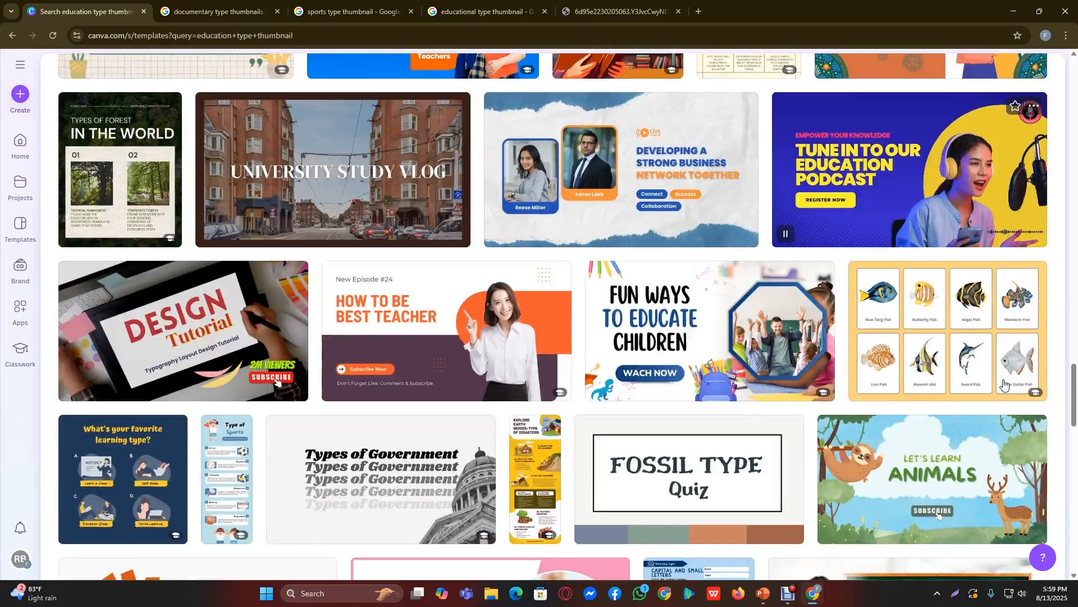
pyautogui.scroll(8, 517, 243)
pyautogui.scroll(20, 517, 242)
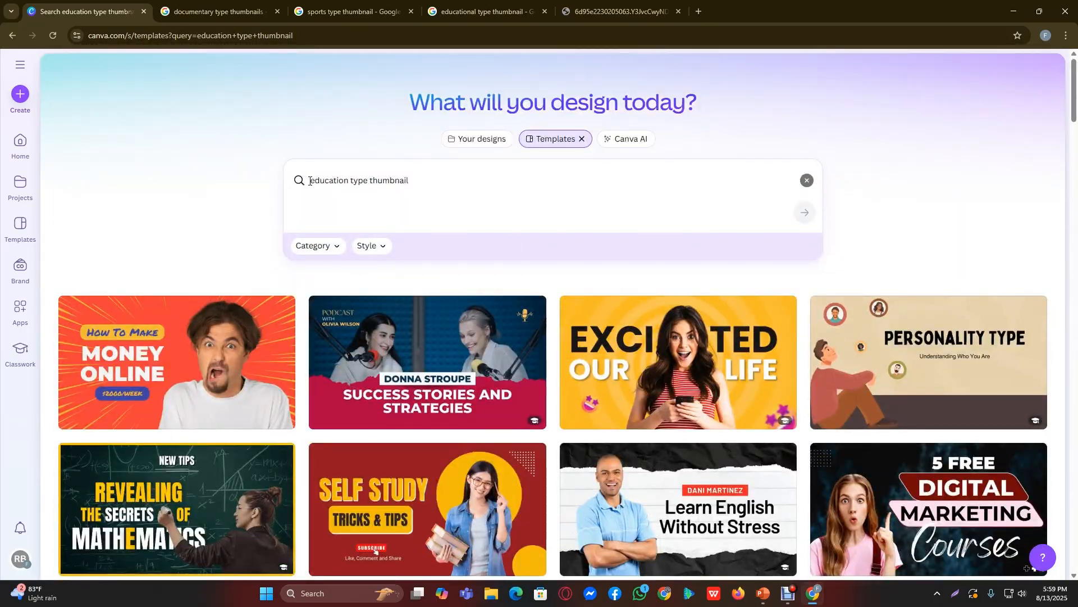
# Step: Change the template search to "tutorial type thumbnail"
pyautogui.click(362, 186)
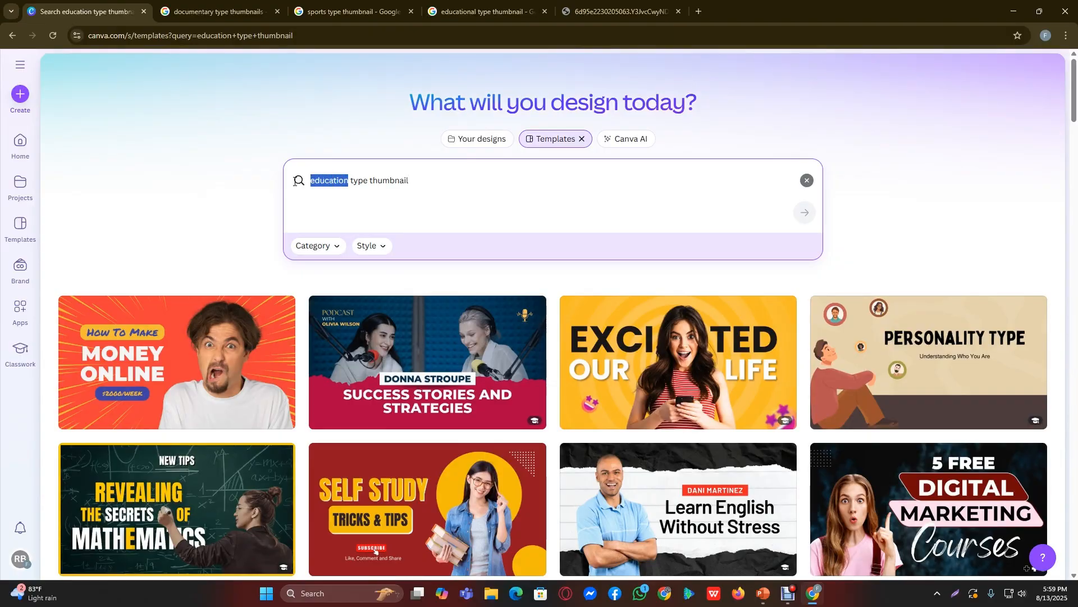
pyautogui.write('tur')
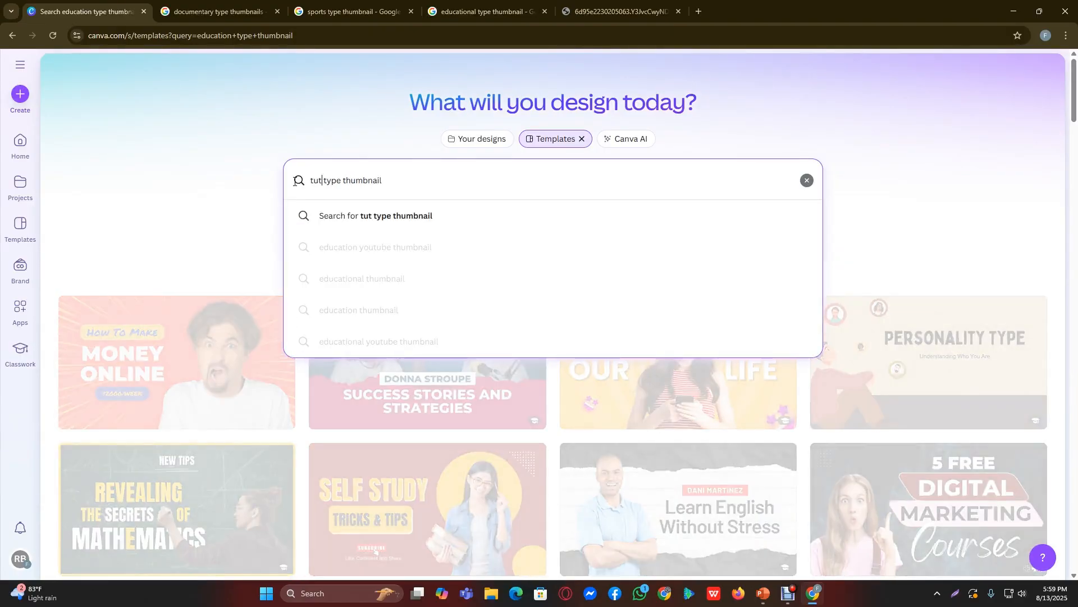
pyautogui.write('orial')
pyautogui.press('Return')
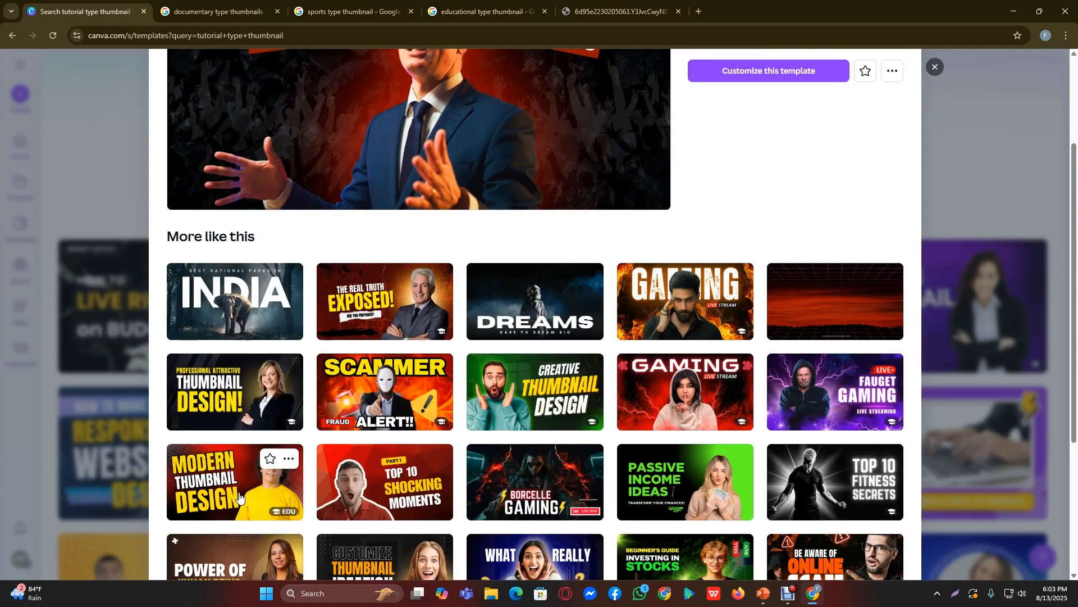
# Step: Open the red and yellow "Modern Thumbnail Design" template for customizing and delete the photo of the man in the yellow shirt
pyautogui.click(227, 496)
pyautogui.click(760, 216)
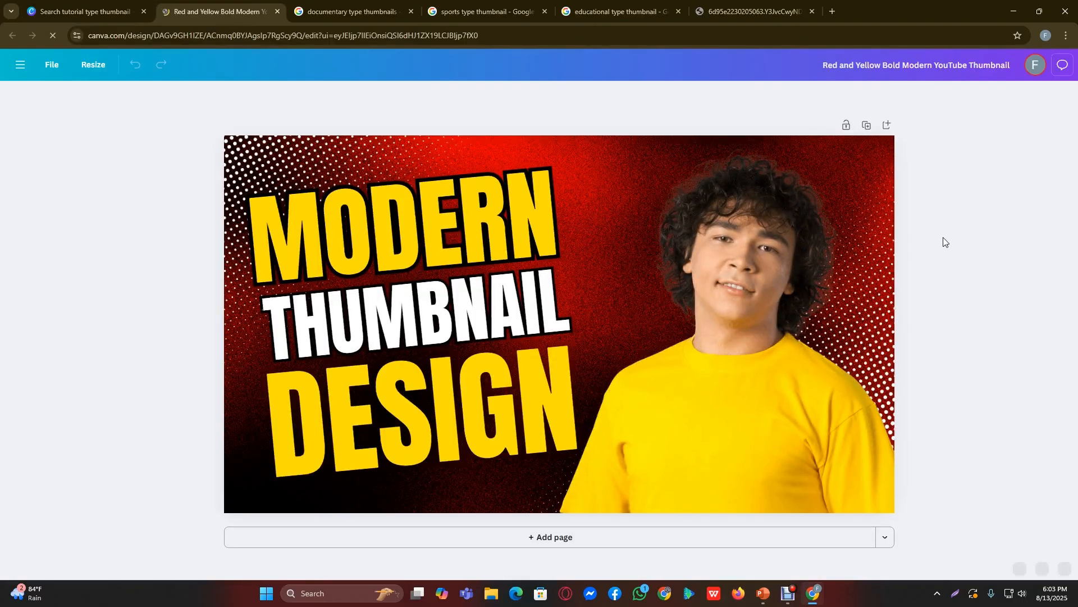
pyautogui.click(744, 342)
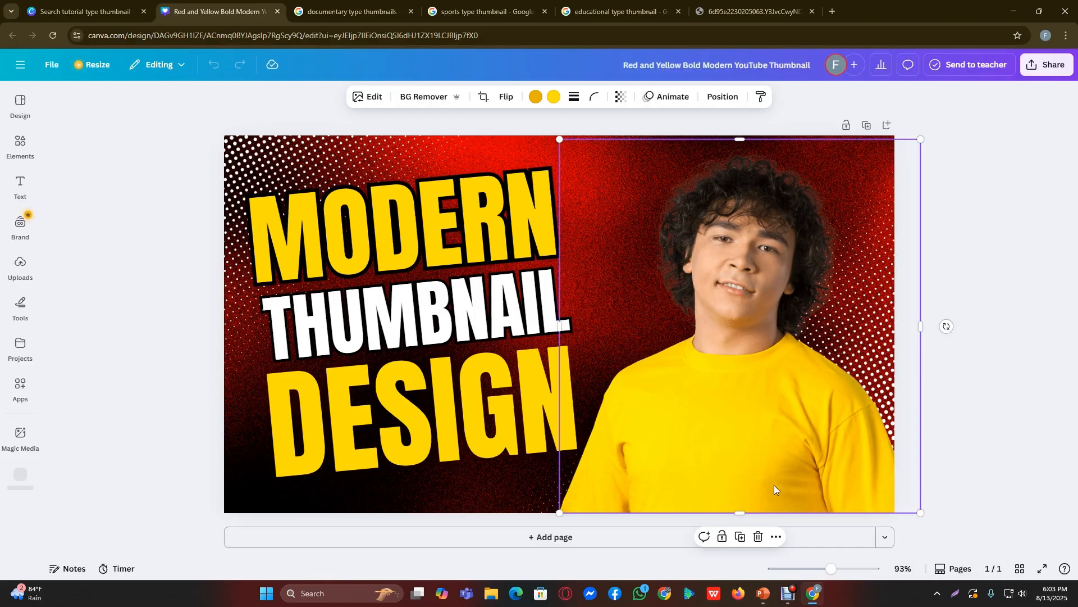
pyautogui.click(758, 537)
# Step: Try to delete the red background behind the text
pyautogui.click(712, 148)
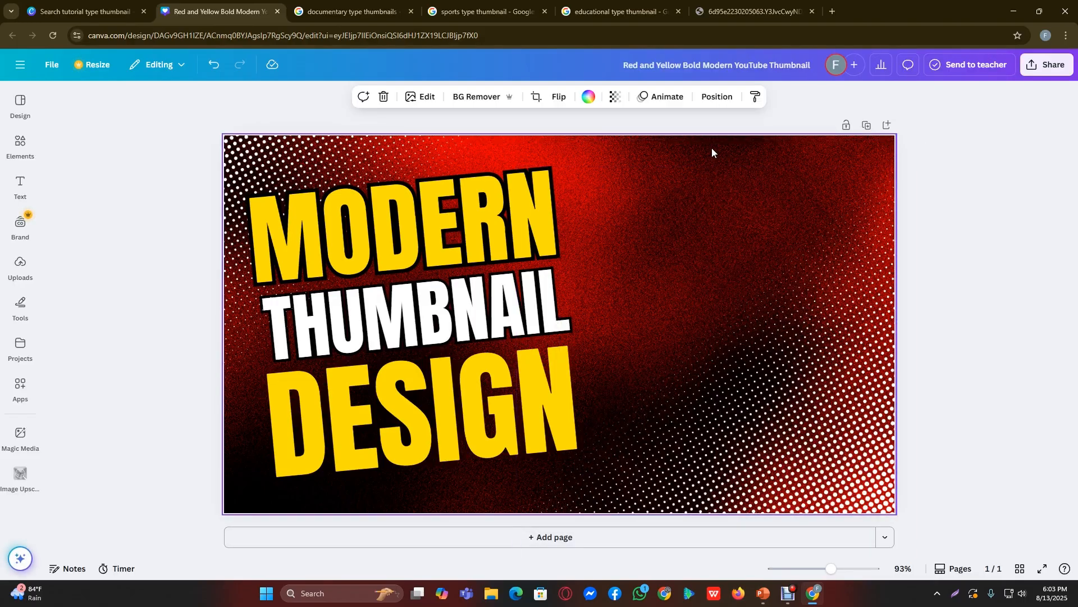
pyautogui.click(605, 177)
pyautogui.press('Delete')
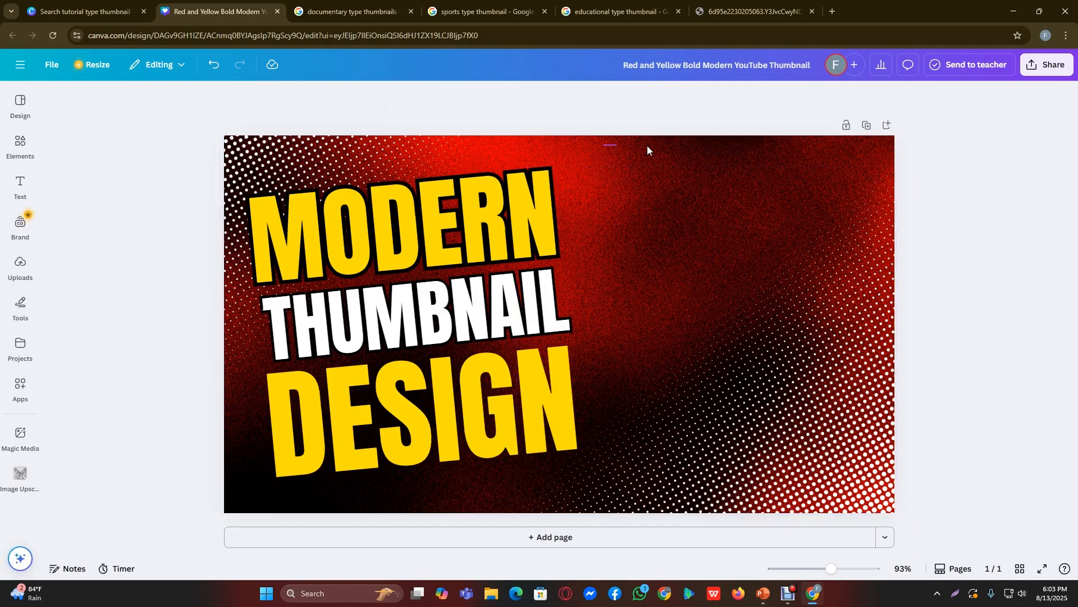
pyautogui.click(663, 147)
pyautogui.doubleClick(662, 146)
pyautogui.click(995, 178)
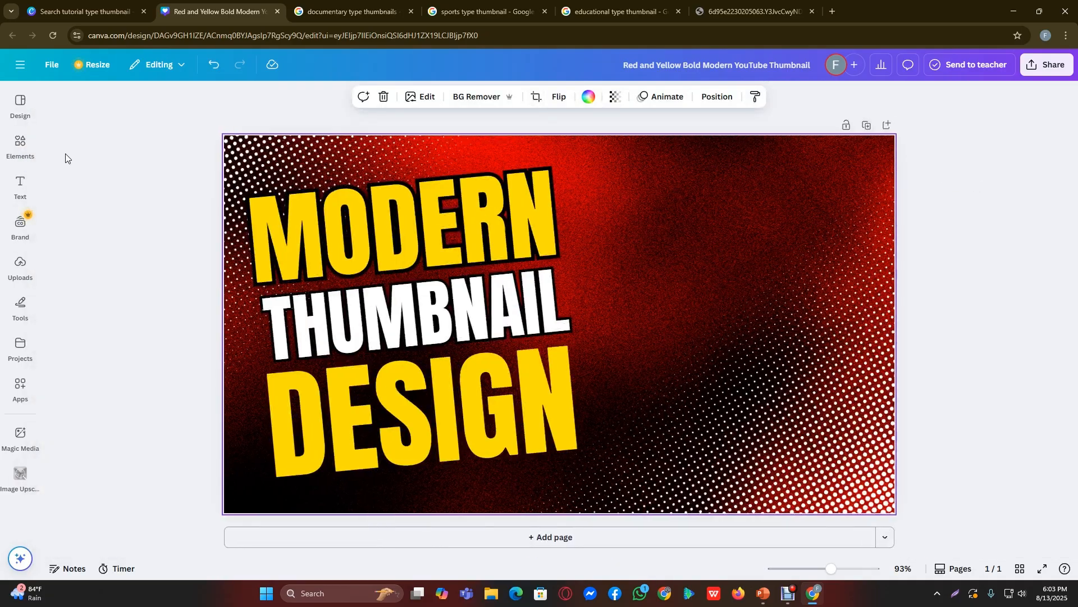
# Step: Search the elements library for "blue background"
pyautogui.click(22, 145)
pyautogui.click(124, 105)
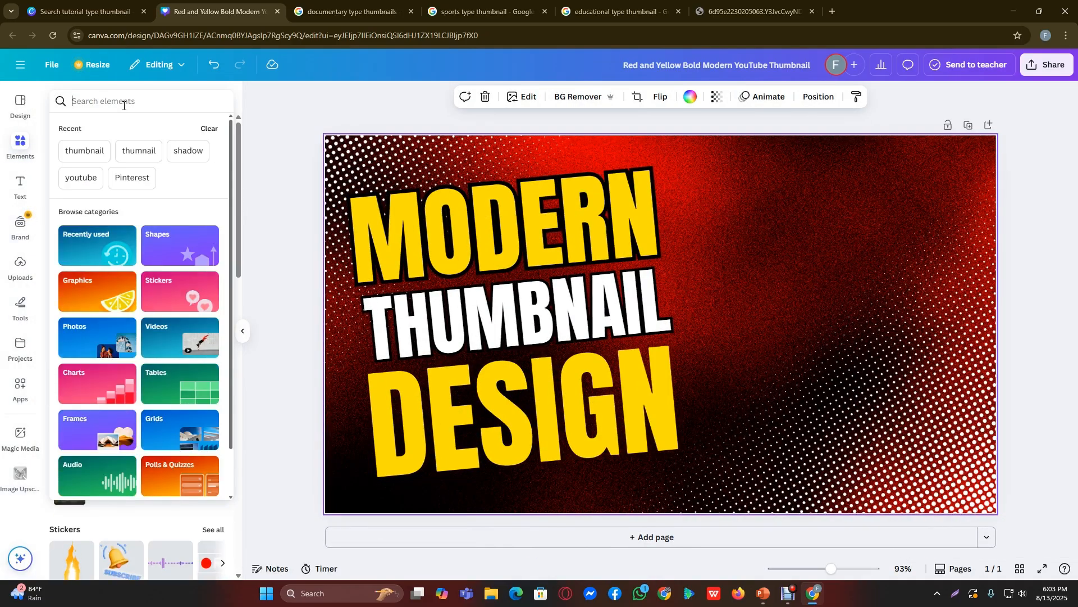
pyautogui.write('blue')
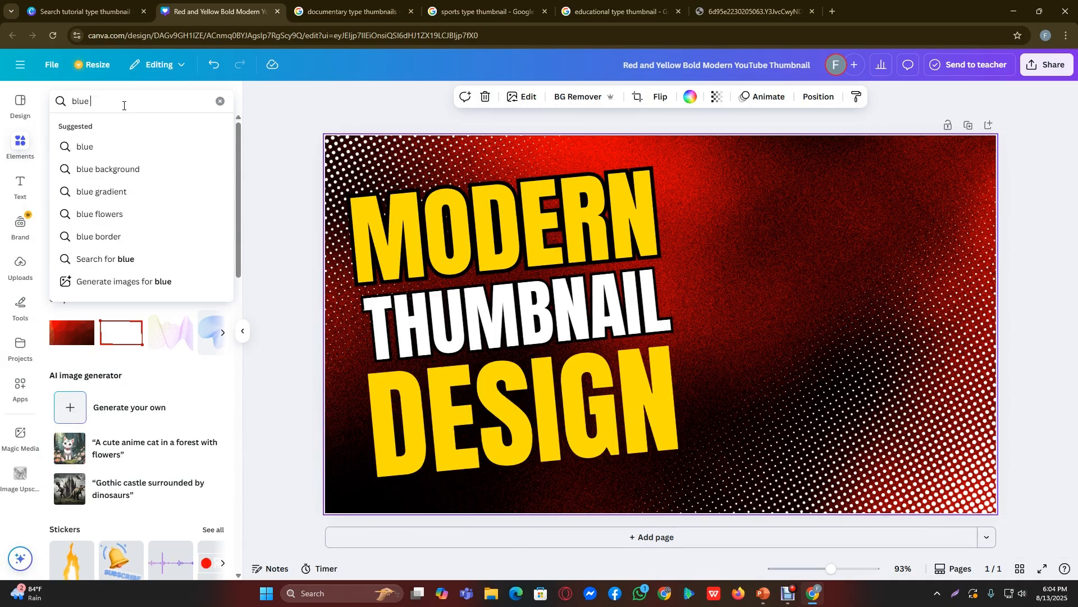
pyautogui.write(' background')
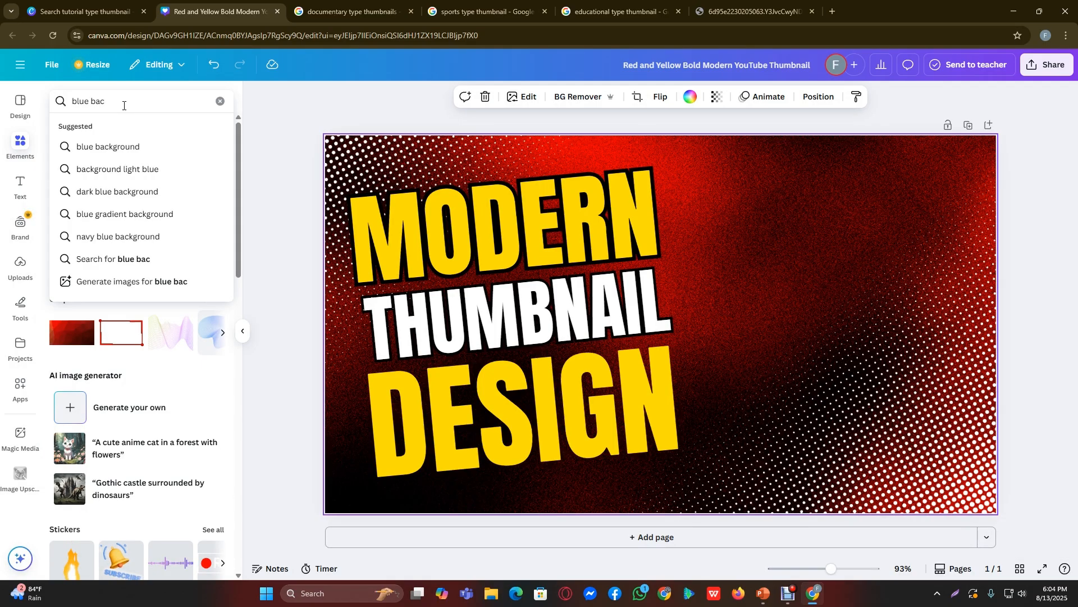
pyautogui.press('Return')
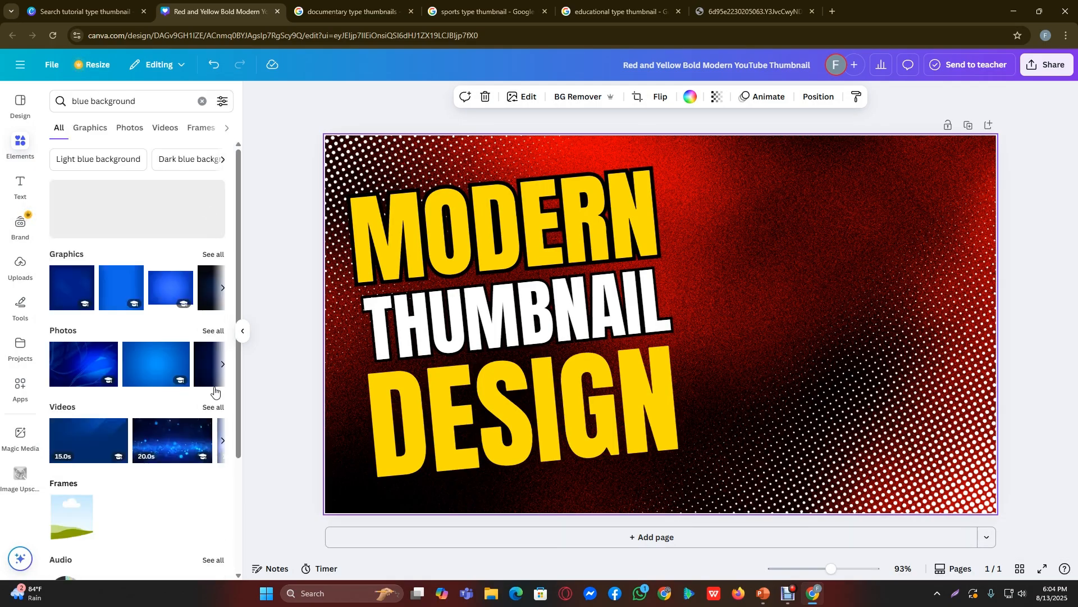
# Step: Browse all the blue background graphics and add the dark blue gradient with a brighter lower glow to the canvas
pyautogui.click(212, 256)
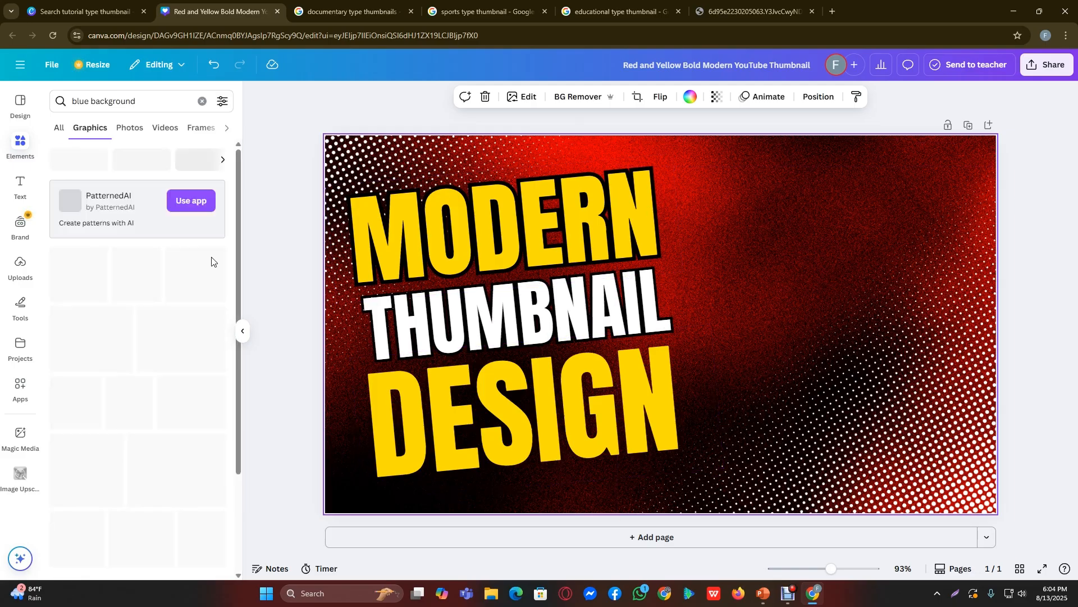
pyautogui.scroll(-3, 192, 417)
pyautogui.scroll(-4, 192, 416)
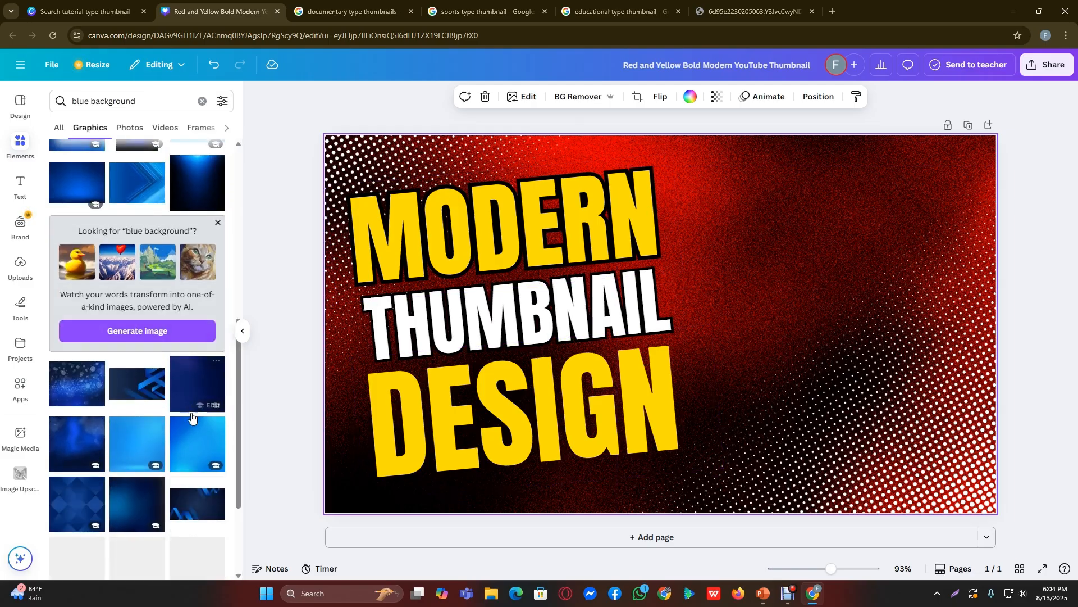
pyautogui.scroll(3, 122, 405)
pyautogui.click(71, 355)
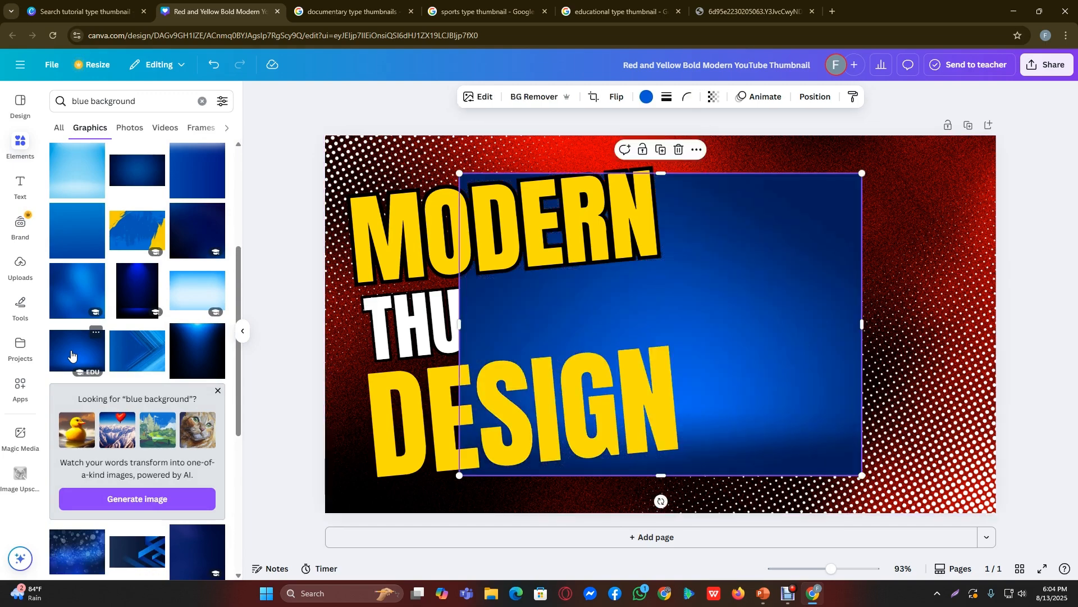
# Step: Delete the red background and enlarge the blue gradient to 1,280 × 960 so it covers the whole canvas
pyautogui.click(794, 154)
pyautogui.press('Delete')
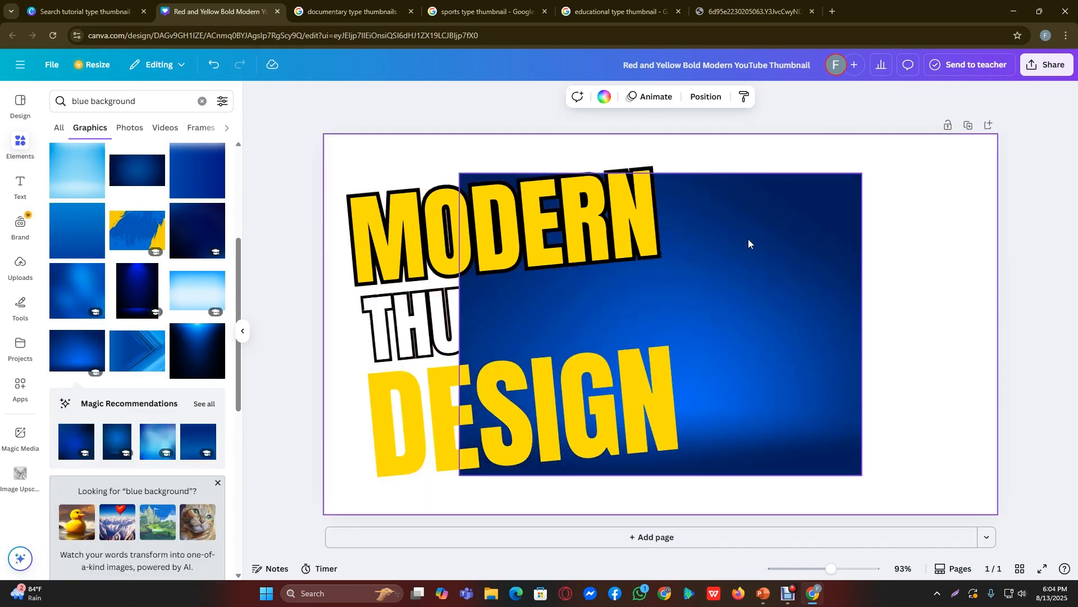
pyautogui.click(749, 238)
pyautogui.moveTo(459, 174); pyautogui.dragTo(279, 94)
pyautogui.moveTo(862, 477); pyautogui.dragTo(1005, 562)
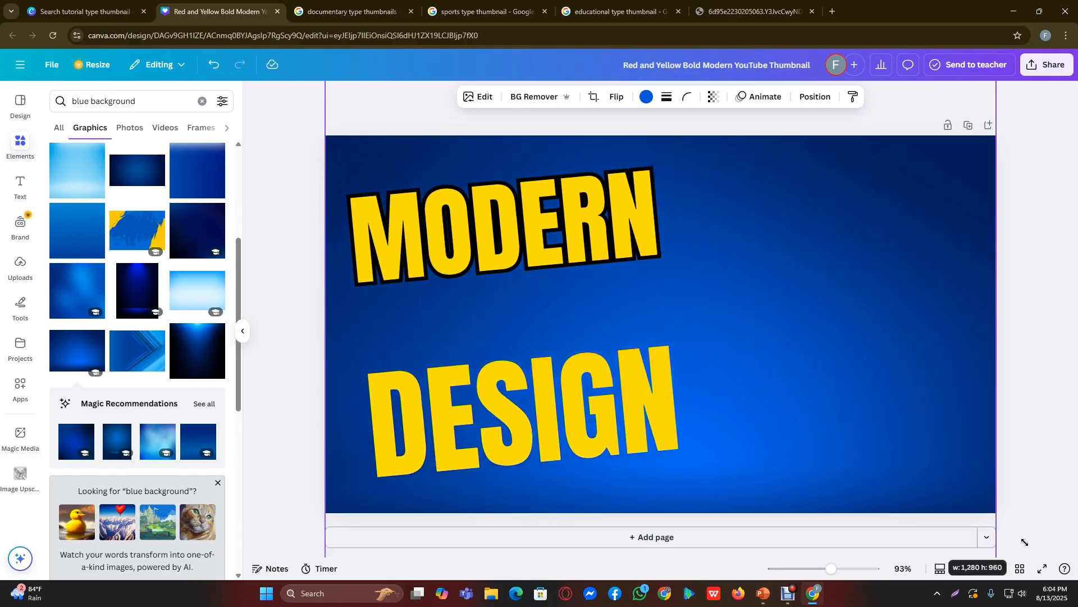
# Step: Send the blue gradient to the back, behind the text and halftone dots, and deselect it
pyautogui.click(815, 97)
pyautogui.click(159, 182)
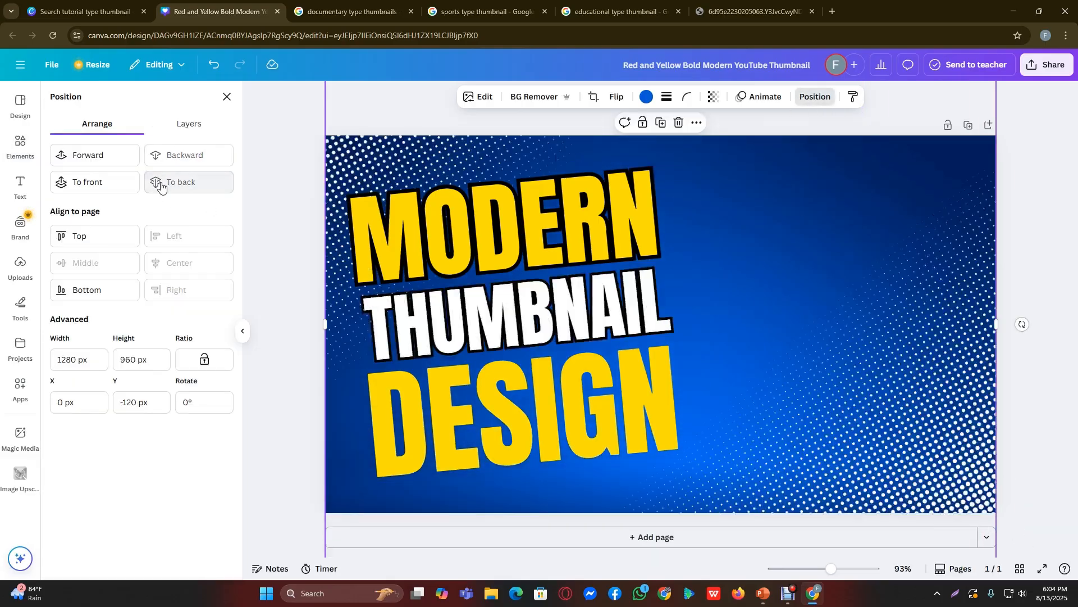
pyautogui.click(287, 155)
pyautogui.click(291, 219)
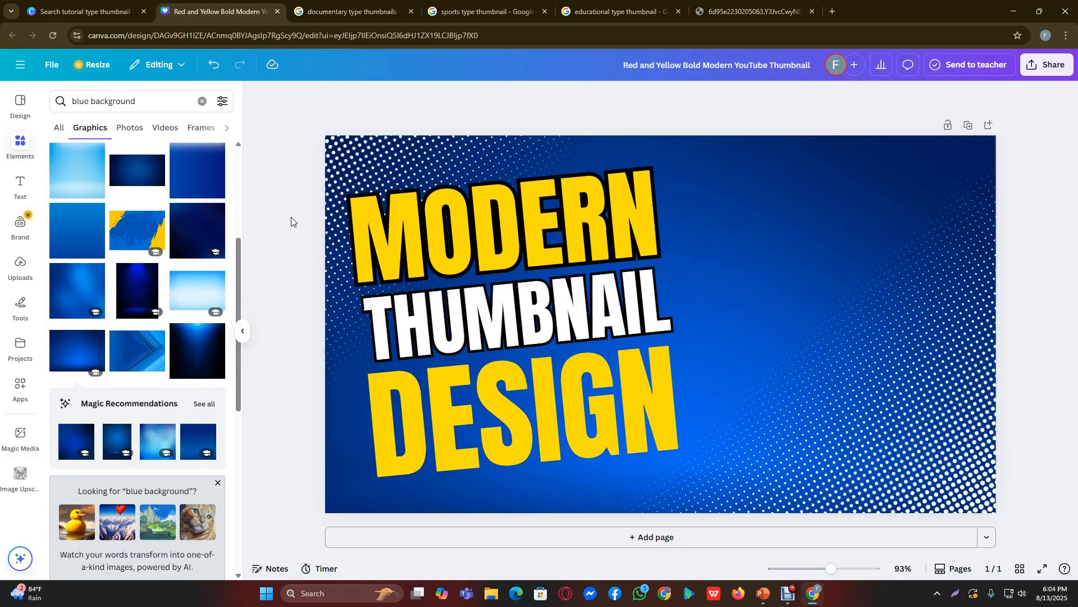
# Step: Shrink the MODERN text and move the THUMBNAIL text up directly beneath it
pyautogui.click(533, 245)
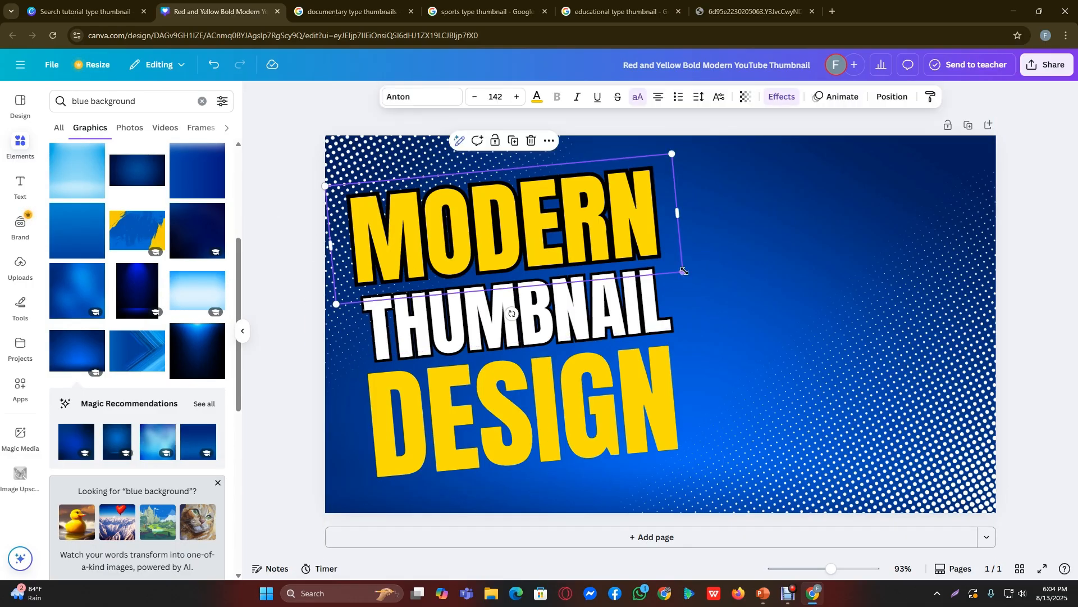
pyautogui.moveTo(684, 271); pyautogui.dragTo(608, 249)
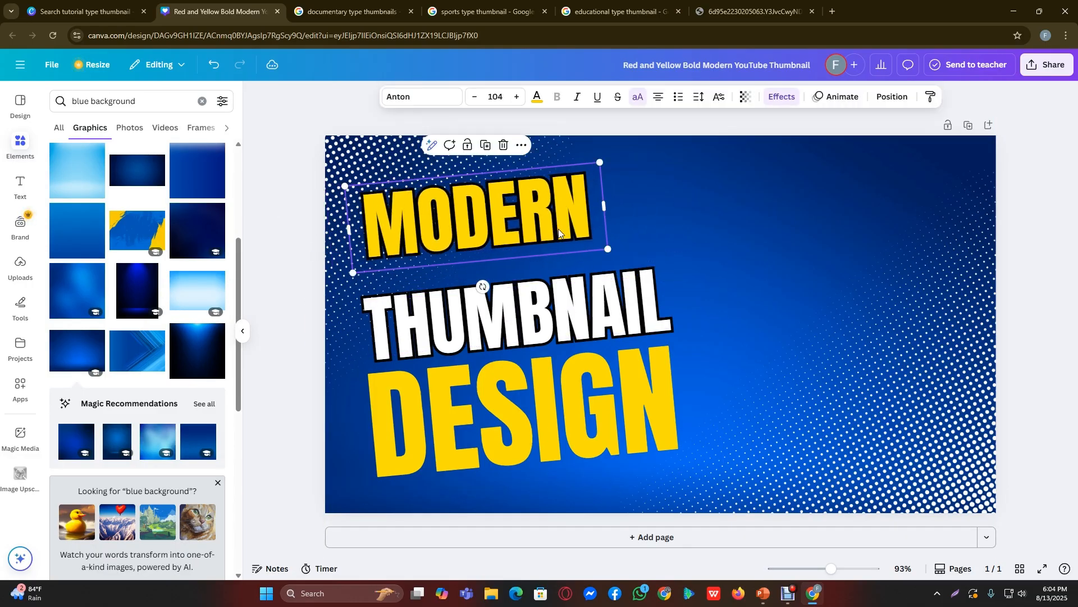
pyautogui.click(569, 353)
pyautogui.moveTo(616, 305); pyautogui.dragTo(580, 283)
pyautogui.click(568, 233)
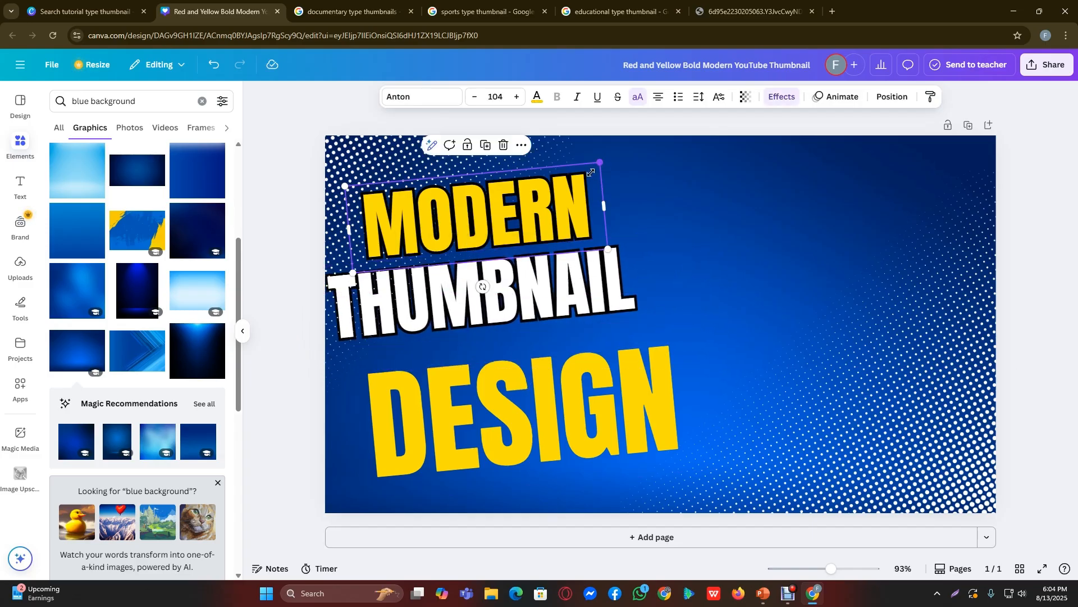
pyautogui.moveTo(590, 173); pyautogui.dragTo(571, 181)
pyautogui.click(559, 290)
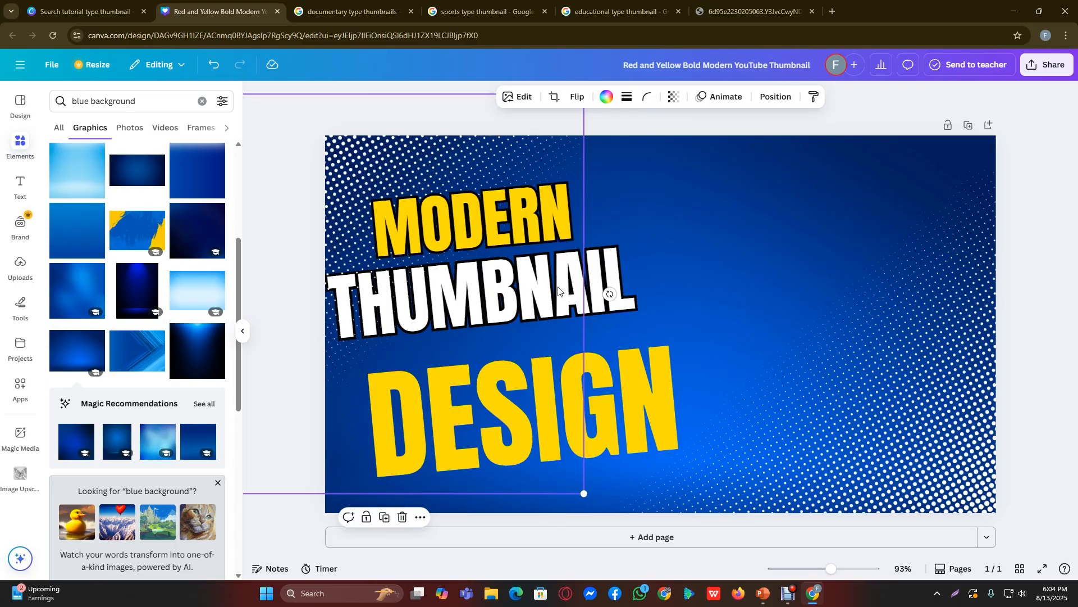
pyautogui.moveTo(598, 278)
pyautogui.mouseDown()
pyautogui.moveTo(618, 274)
pyautogui.moveTo(601, 271)
pyautogui.mouseUp()
# Step: Move the DESIGN text up under THUMBNAIL and scale it down to font size 153
pyautogui.moveTo(566, 396); pyautogui.dragTo(545, 357)
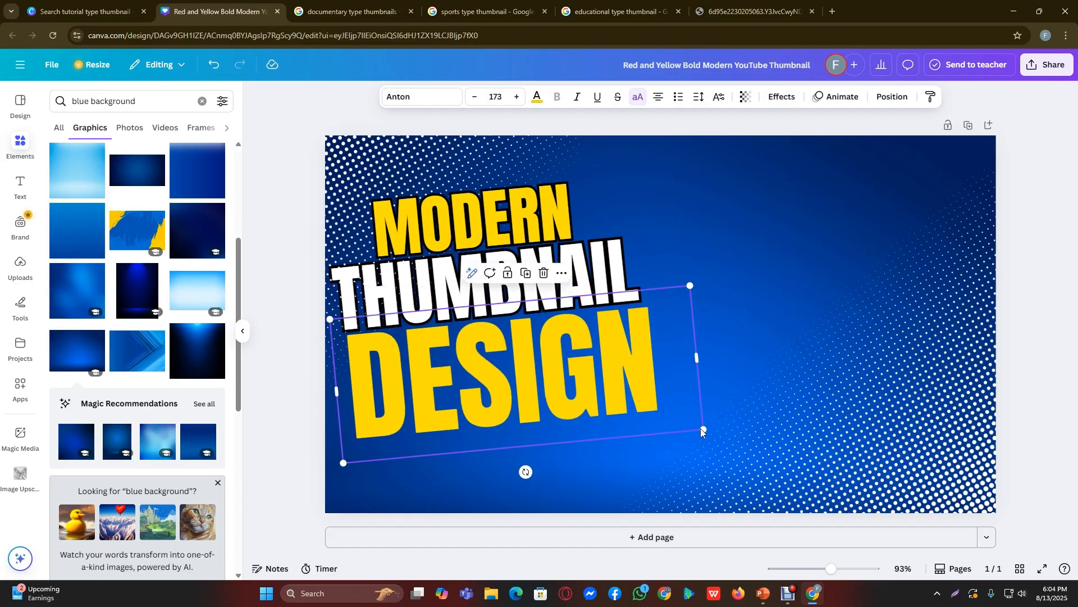
pyautogui.moveTo(702, 431); pyautogui.dragTo(658, 414)
pyautogui.moveTo(537, 348); pyautogui.dragTo(549, 354)
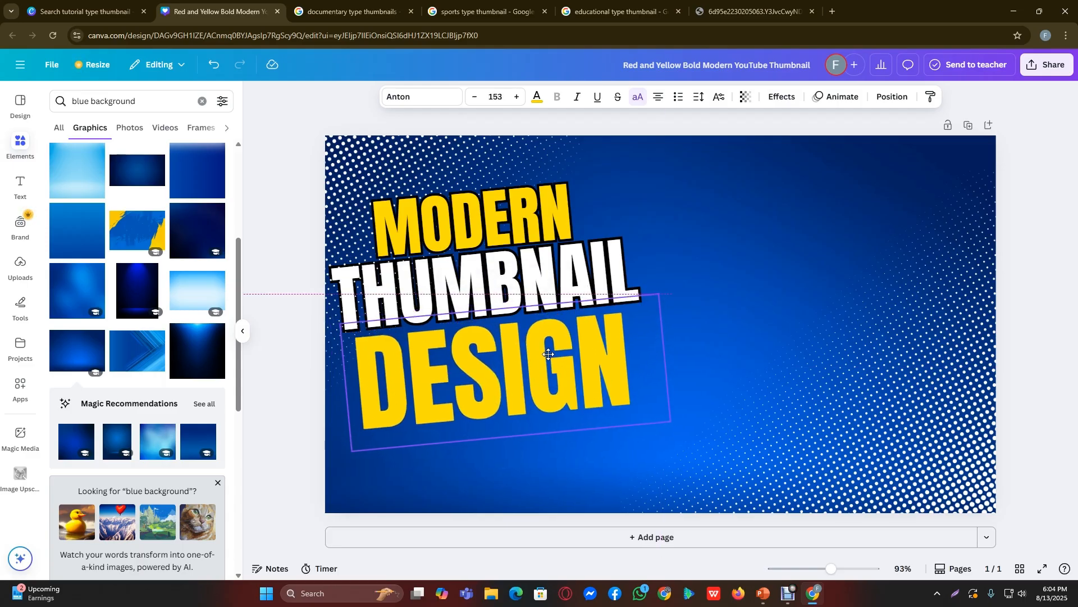
# Step: Send the halftone dots behind the text one layer backward, and bring them forward again
pyautogui.click(296, 264)
pyautogui.click(358, 344)
pyautogui.click(357, 186)
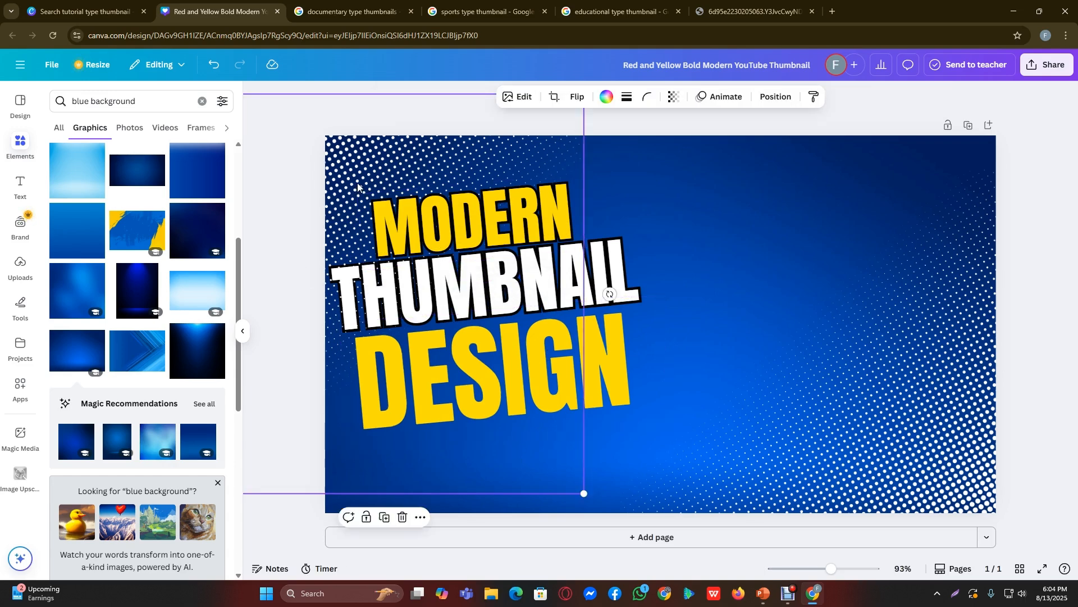
pyautogui.click(778, 98)
pyautogui.click(163, 160)
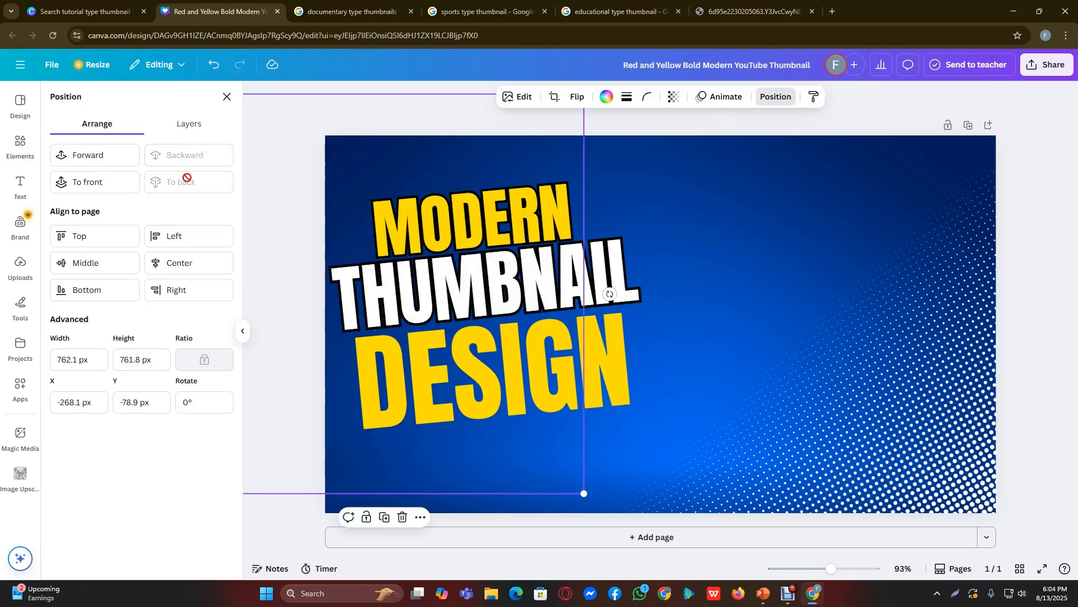
pyautogui.click(111, 157)
pyautogui.click(275, 211)
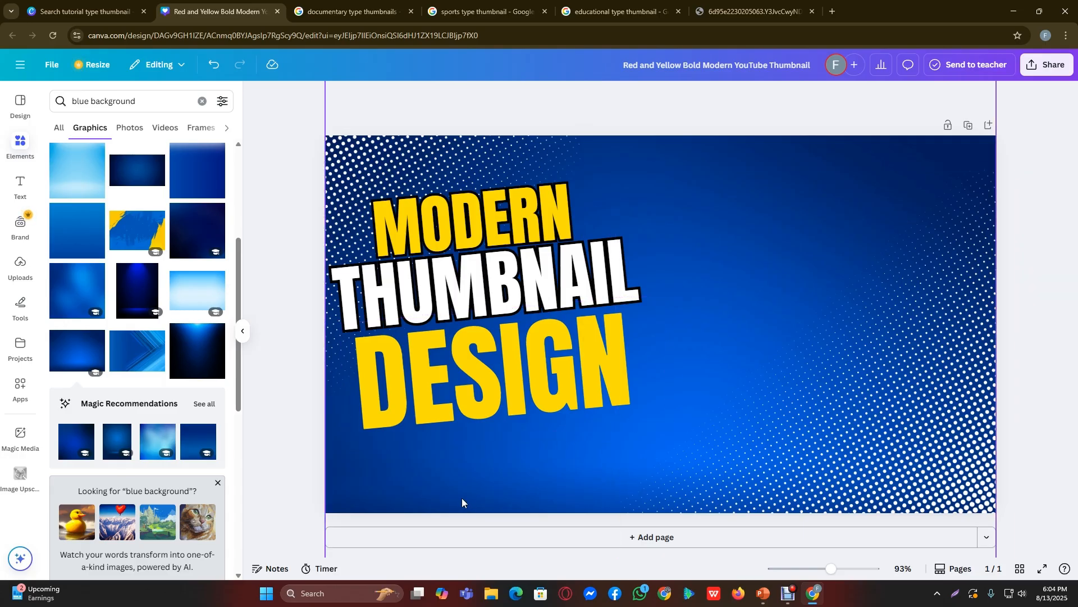
# Step: Add the uploaded Safar, beach, Education Trap and Eyecatching Thumbnail images to the canvas
pyautogui.click(22, 271)
pyautogui.scroll(-6, 205, 475)
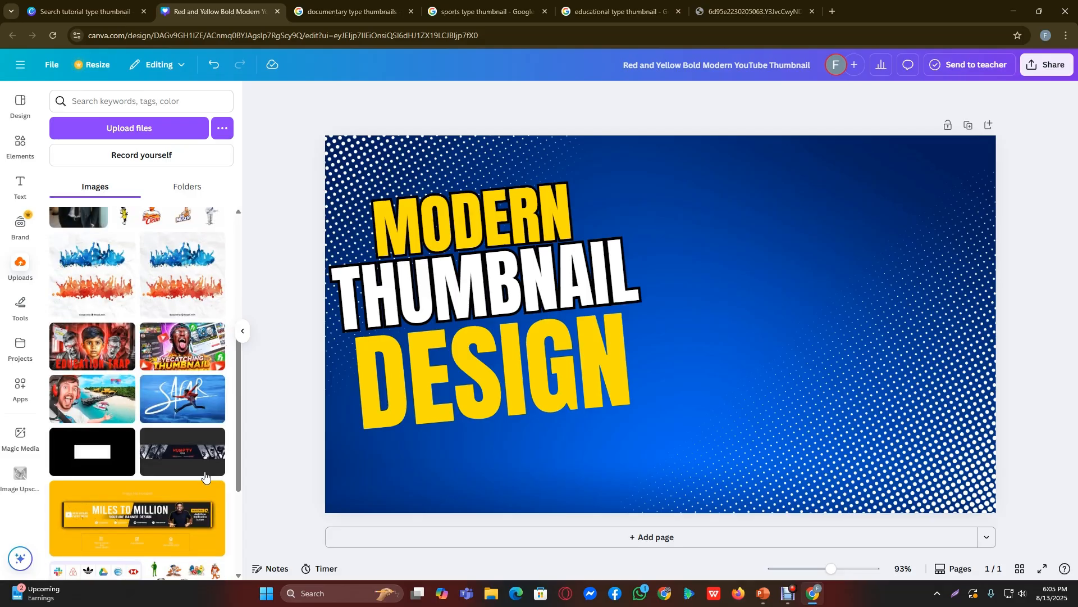
pyautogui.click(165, 404)
pyautogui.click(105, 396)
pyautogui.click(106, 351)
pyautogui.click(171, 350)
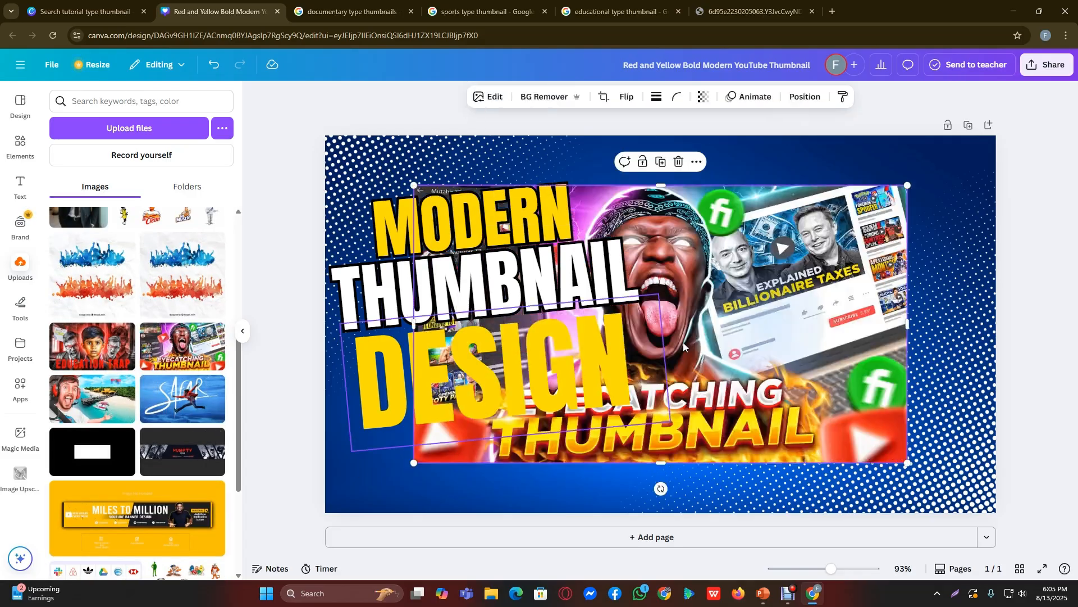
# Step: Shrink the Eyecatching Thumbnail image and place it near the canvas's upper edge, beside the title text
pyautogui.moveTo(872, 372); pyautogui.dragTo(966, 466)
pyautogui.moveTo(995, 279); pyautogui.dragTo(840, 367)
pyautogui.moveTo(701, 437); pyautogui.dragTo(848, 243)
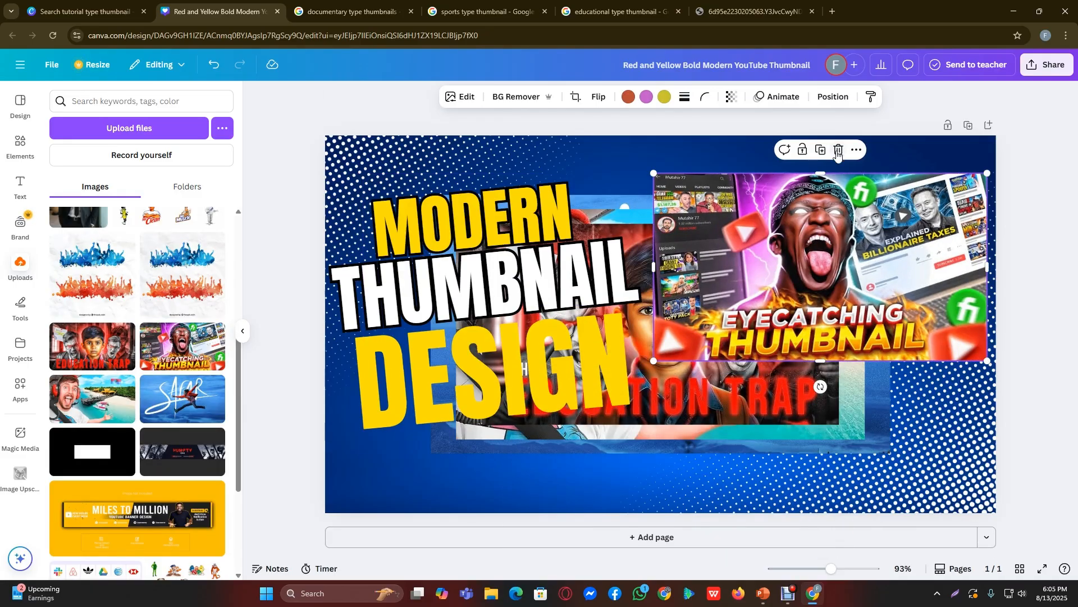
pyautogui.moveTo(653, 175); pyautogui.dragTo(729, 192)
# Step: Shrink the Education Trap image and place it in the canvas's upper-right corner beside the Eyecatching Thumbnail image
pyautogui.click(777, 321)
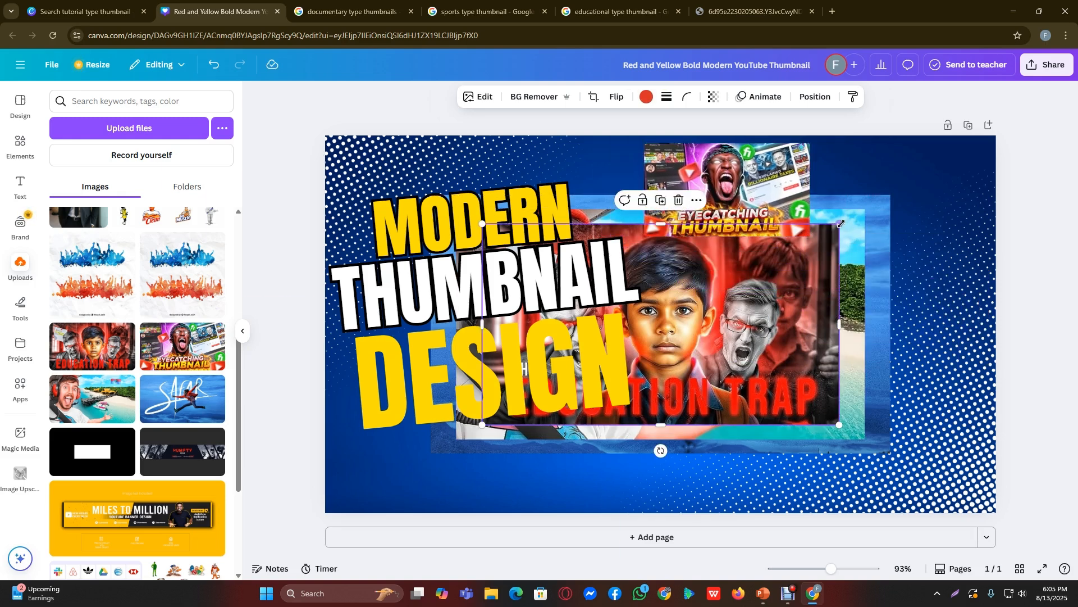
pyautogui.moveTo(839, 224); pyautogui.dragTo(722, 385)
pyautogui.moveTo(672, 360); pyautogui.dragTo(1007, 198)
pyautogui.moveTo(1028, 260); pyautogui.dragTo(984, 237)
# Step: Shrink the beach image to match the Education Trap image's width and place it directly below that image
pyautogui.click(791, 287)
pyautogui.moveTo(790, 287); pyautogui.dragTo(914, 362)
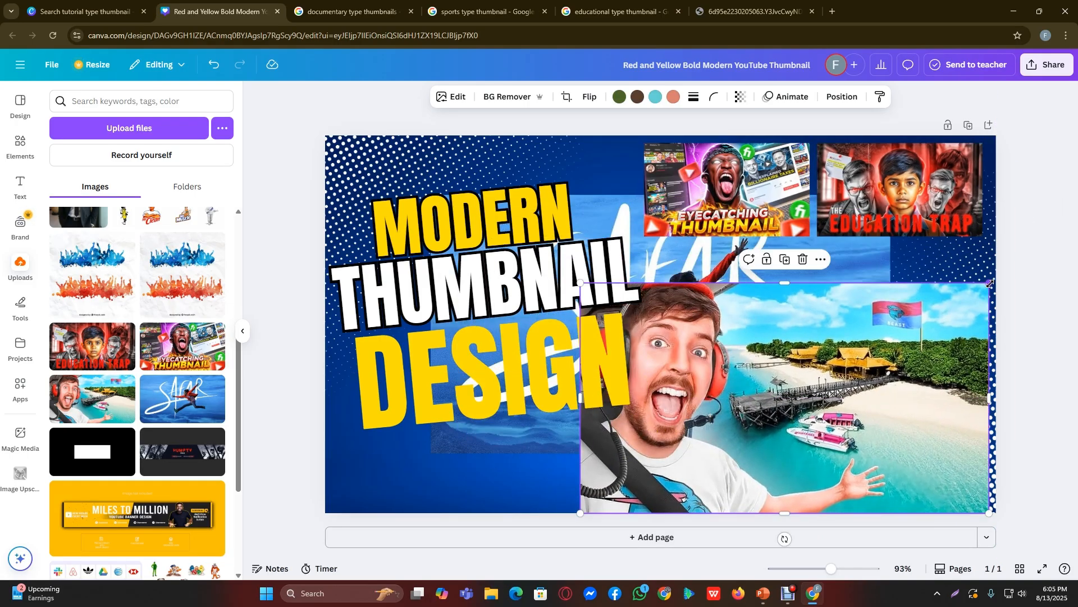
pyautogui.moveTo(990, 284); pyautogui.dragTo(794, 393)
pyautogui.moveTo(681, 478); pyautogui.dragTo(871, 326)
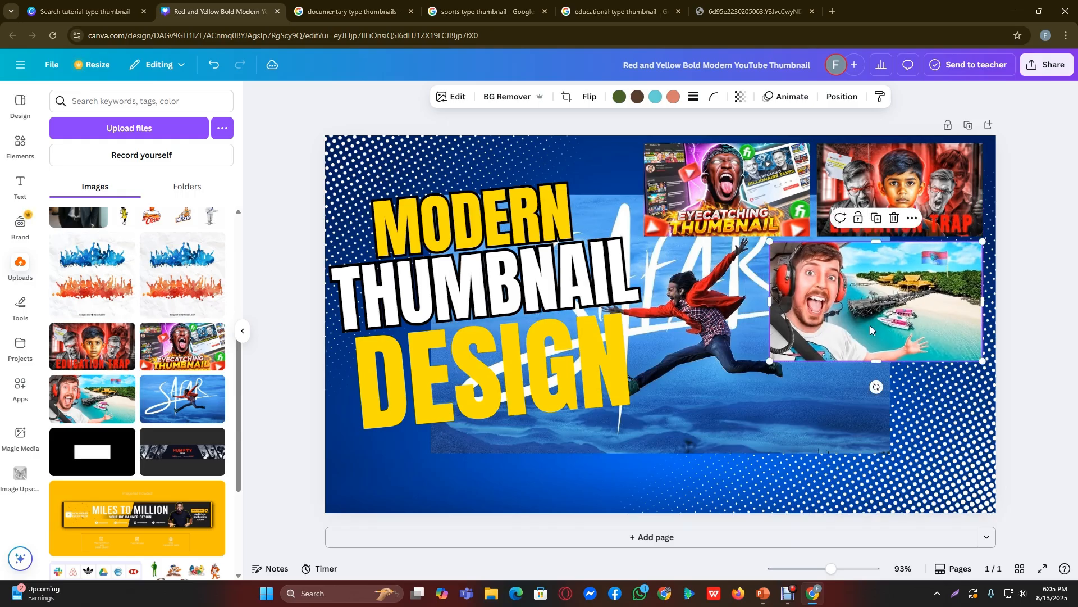
pyautogui.moveTo(768, 363); pyautogui.dragTo(952, 434)
# Step: Shrink the Safar image to match the beach image and place it directly below the Eyecatching Thumbnail image
pyautogui.click(745, 349)
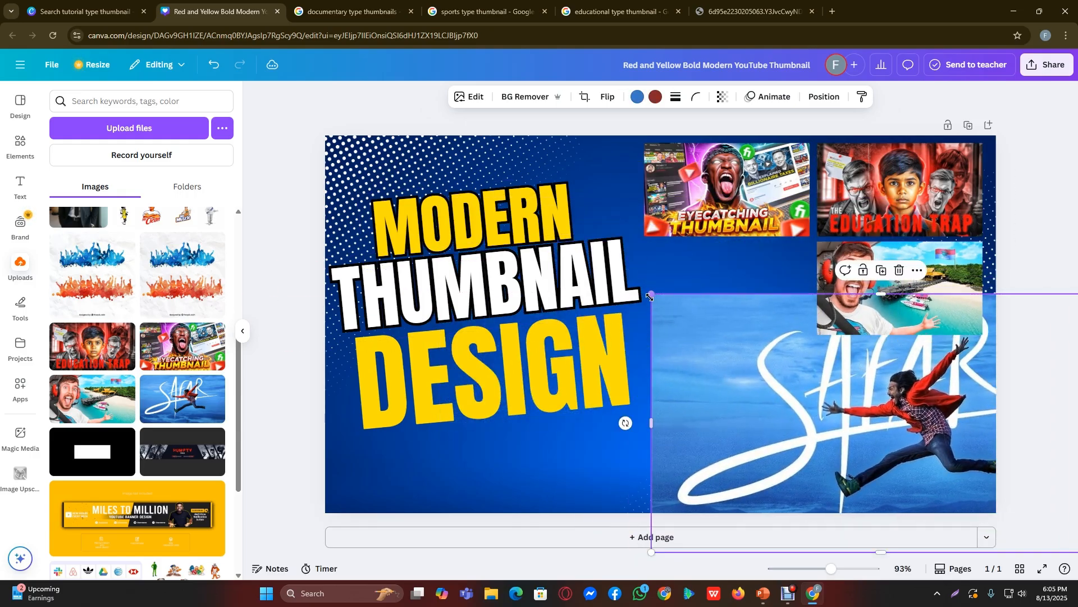
pyautogui.moveTo(627, 296); pyautogui.dragTo(824, 381)
pyautogui.moveTo(876, 430); pyautogui.dragTo(711, 286)
pyautogui.moveTo(937, 410); pyautogui.dragTo(810, 333)
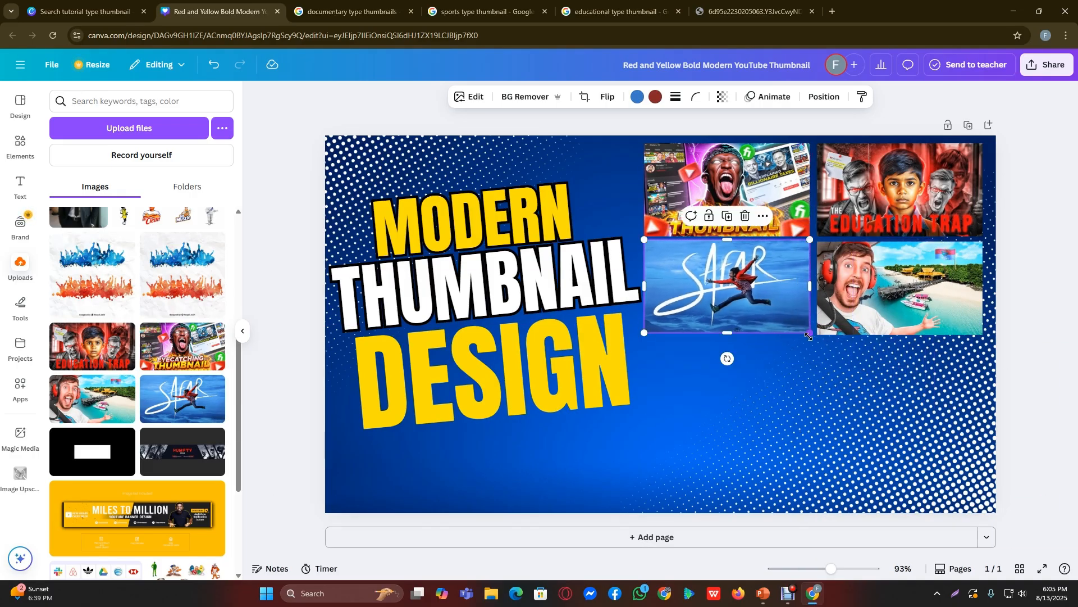
pyautogui.click(1026, 303)
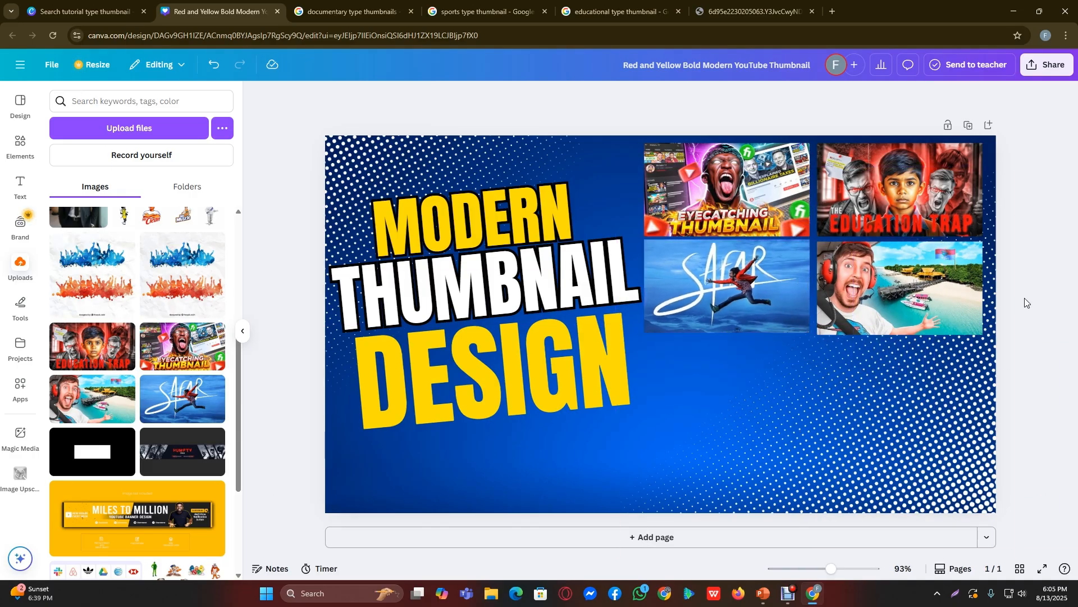
pyautogui.click(760, 268)
pyautogui.click(1045, 267)
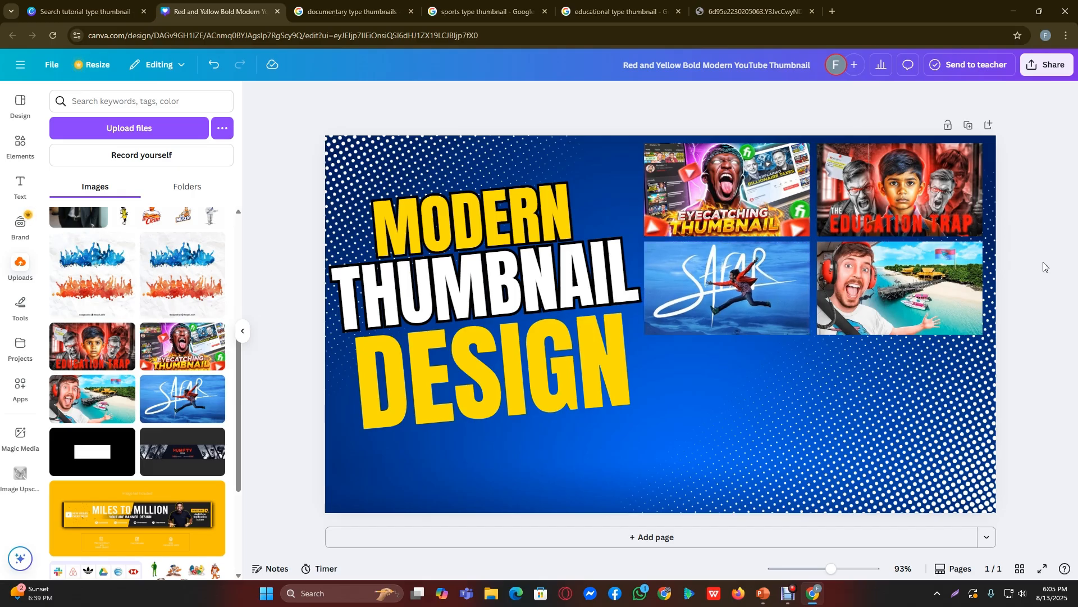
# Step: Apply a Glow shadow to the Eyecatching Thumbnail image and set its colour to white #FFFFFF
pyautogui.click(758, 189)
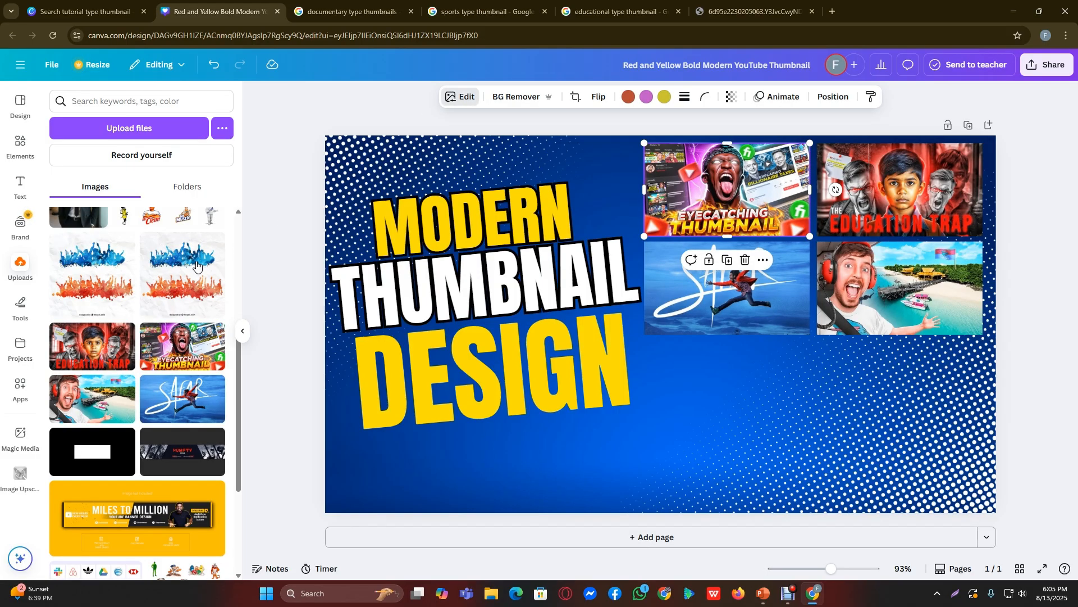
pyautogui.click(77, 418)
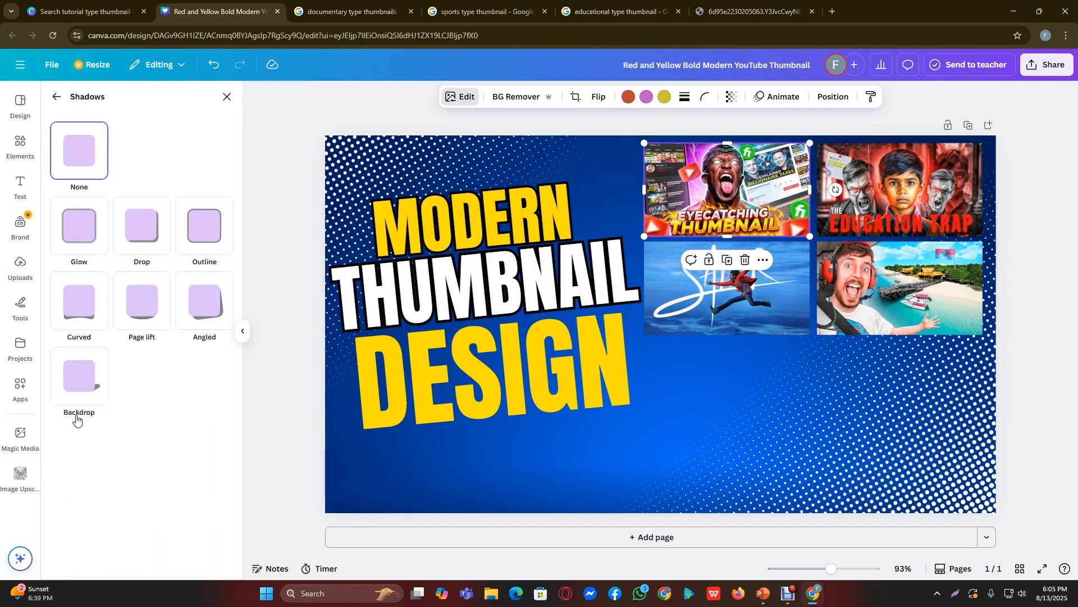
pyautogui.click(80, 237)
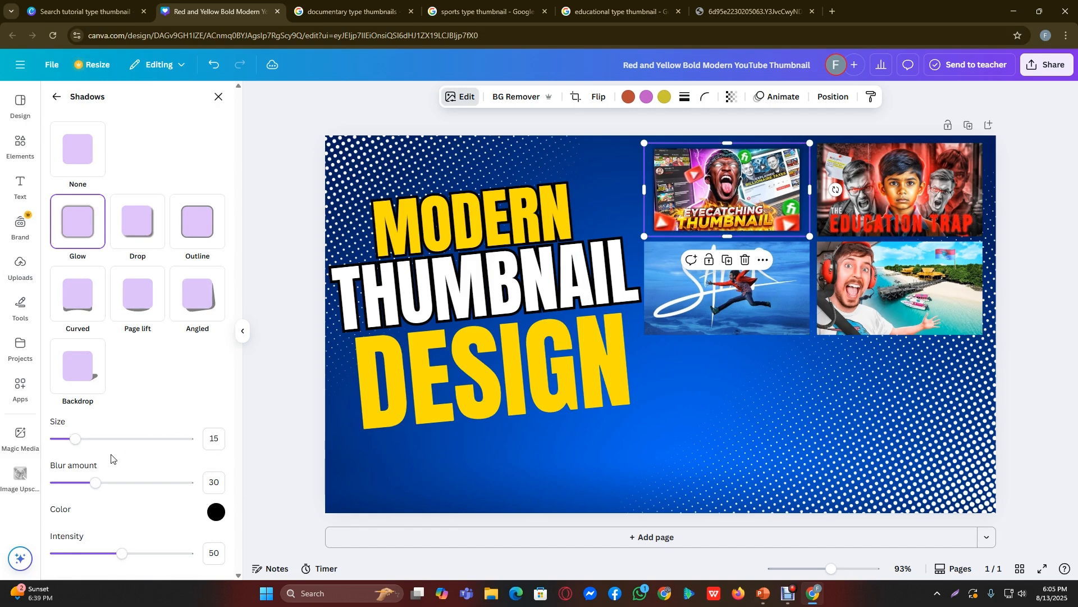
pyautogui.click(216, 513)
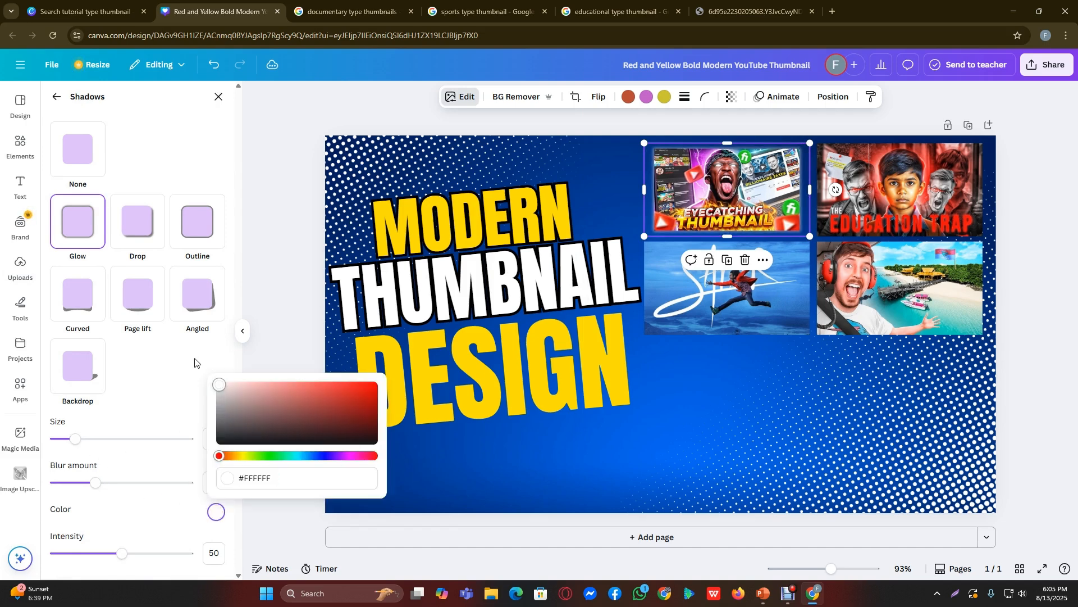
# Step: Set the Eyecatching Thumbnail image's glow to yellow with size 0, blur amount 28 and intensity 100
pyautogui.click(245, 456)
pyautogui.moveTo(342, 397); pyautogui.dragTo(395, 376)
pyautogui.moveTo(78, 440); pyautogui.dragTo(47, 447)
pyautogui.moveTo(105, 491)
pyautogui.mouseDown()
pyautogui.moveTo(179, 484)
pyautogui.moveTo(60, 484)
pyautogui.moveTo(93, 484)
pyautogui.mouseUp()
pyautogui.moveTo(123, 555); pyautogui.dragTo(190, 555)
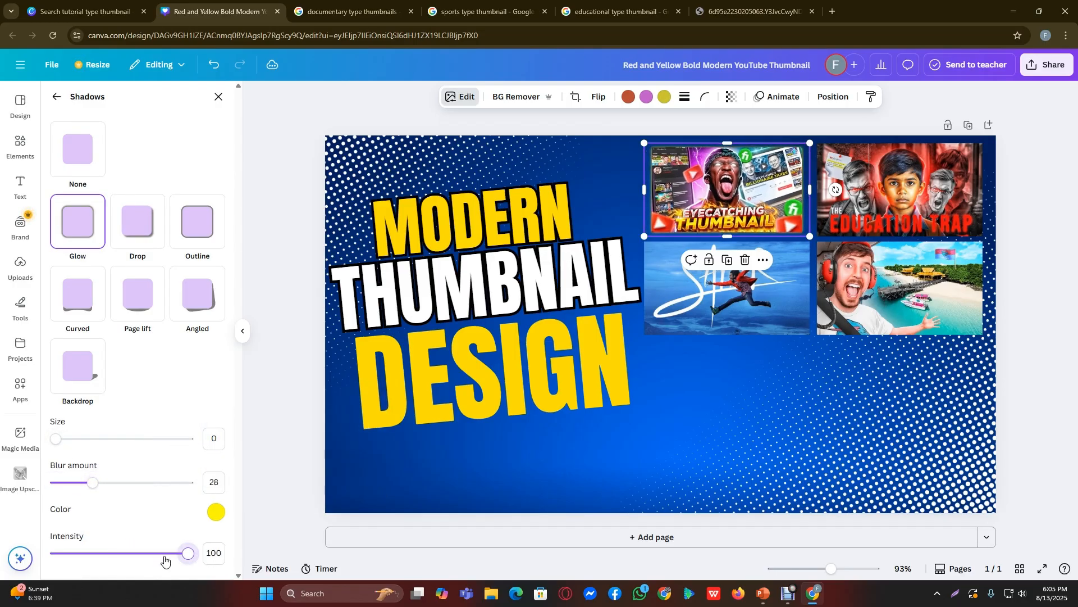
# Step: Set the Eyecatching Thumbnail image's glow to white with size 34, blur amount 100 and intensity 87
pyautogui.click(216, 513)
pyautogui.moveTo(55, 440); pyautogui.dragTo(100, 439)
pyautogui.moveTo(93, 484); pyautogui.dragTo(219, 493)
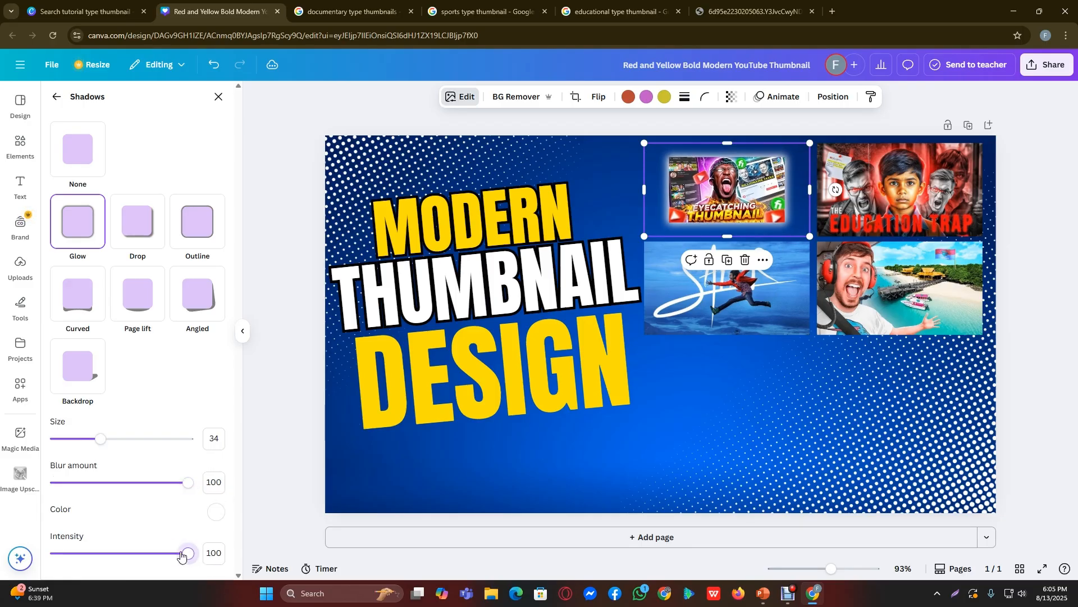
pyautogui.moveTo(181, 556); pyautogui.dragTo(171, 554)
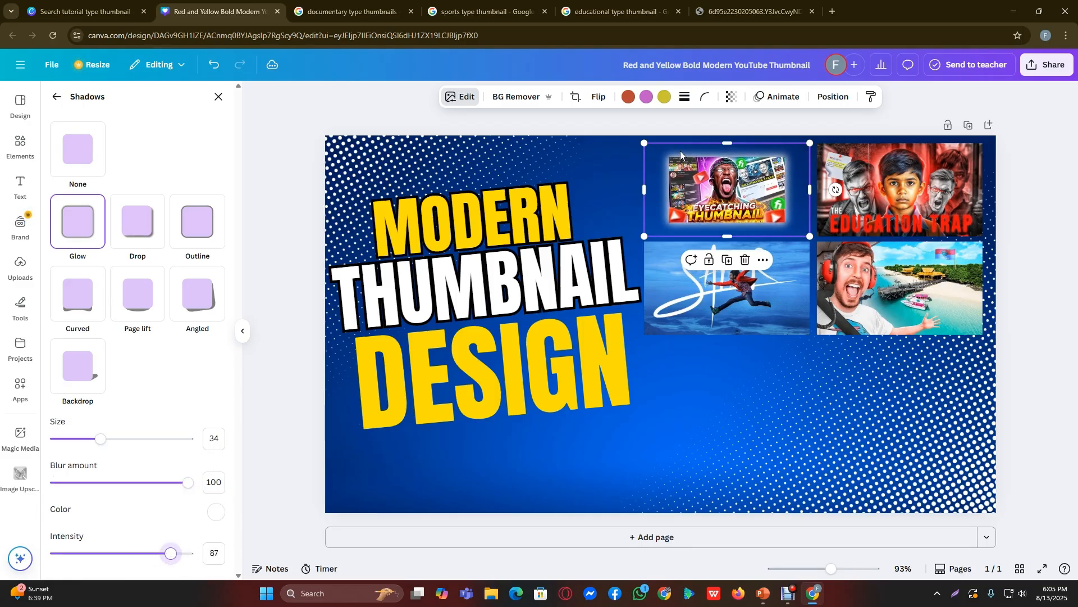
# Step: Enlarge the Eyecatching Thumbnail image around its position in the grid and change its glow colour to yellow #FFFC00
pyautogui.moveTo(646, 142)
pyautogui.mouseDown()
pyautogui.moveTo(597, 116)
pyautogui.moveTo(645, 158)
pyautogui.mouseUp()
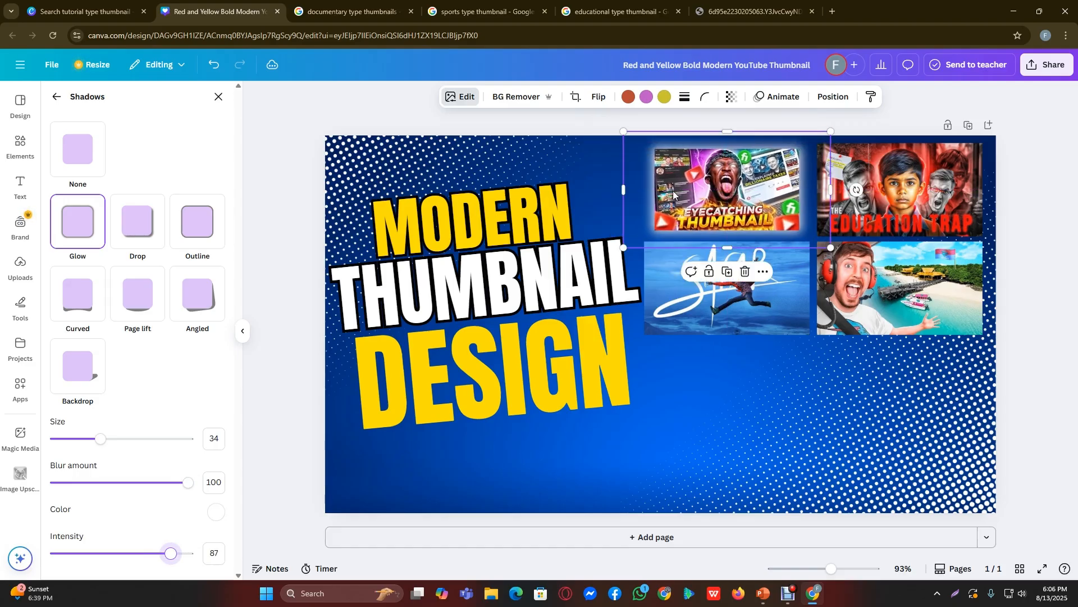
pyautogui.moveTo(755, 197); pyautogui.dragTo(755, 197)
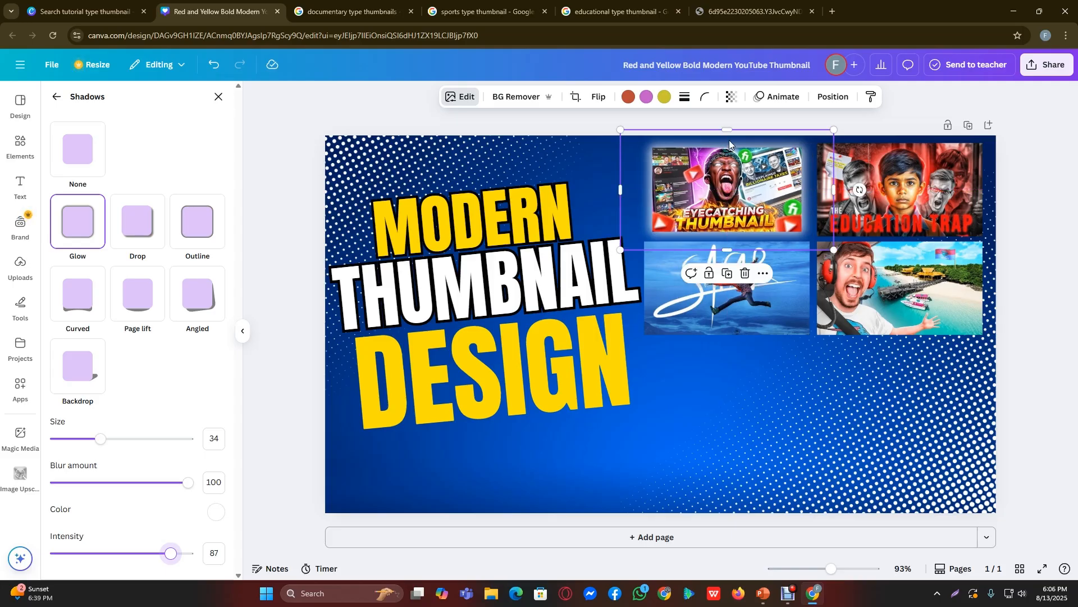
pyautogui.click(218, 516)
pyautogui.click(243, 455)
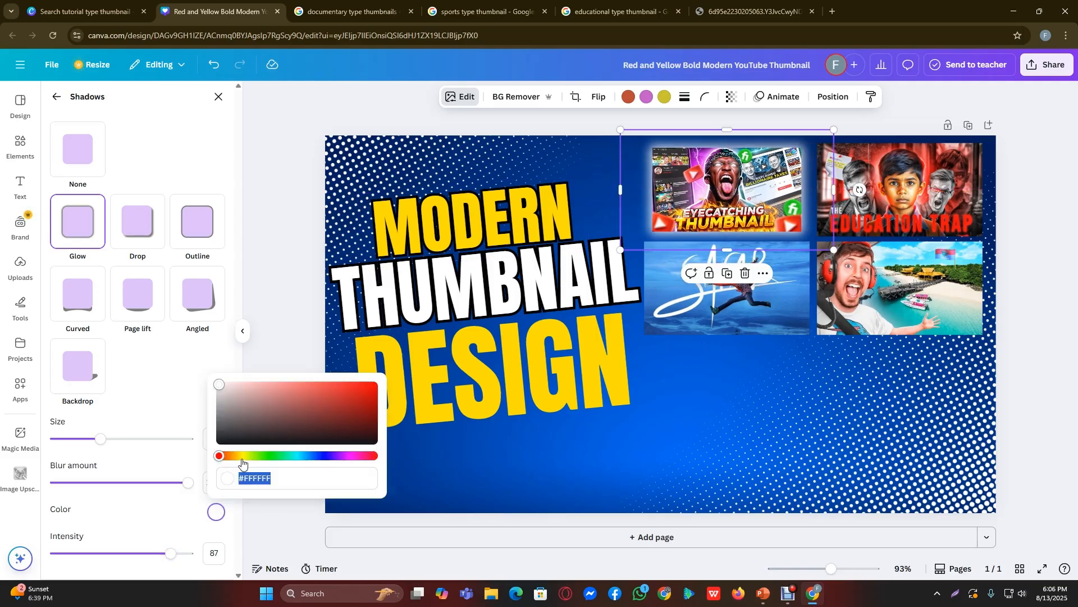
pyautogui.moveTo(375, 408); pyautogui.dragTo(423, 343)
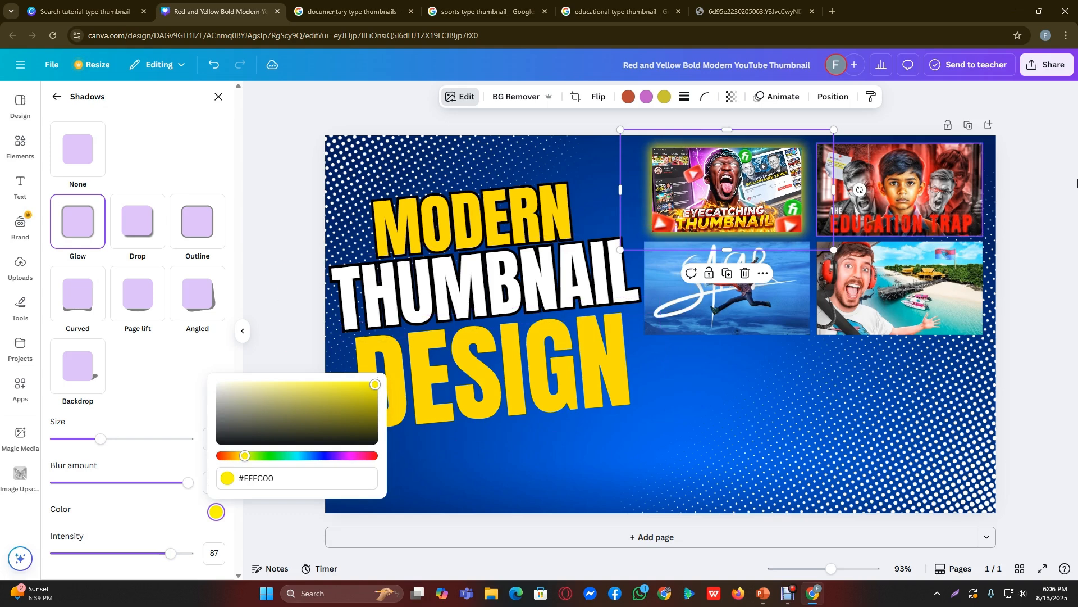
pyautogui.click(1033, 183)
# Step: Apply a Glow shadow to the Safar image
pyautogui.click(761, 275)
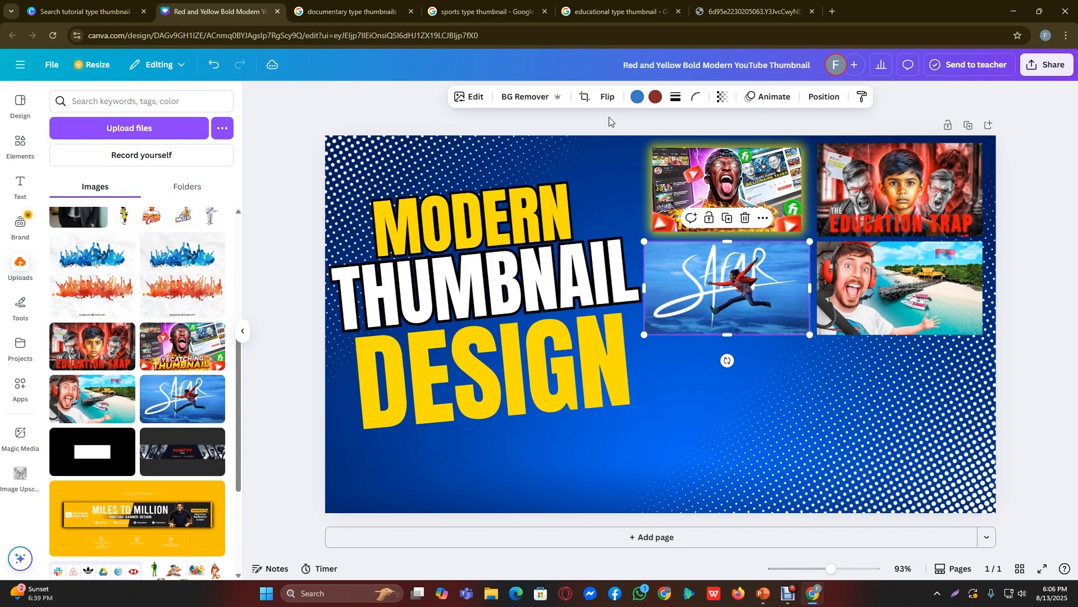
pyautogui.click(476, 97)
pyautogui.scroll(-1, 103, 494)
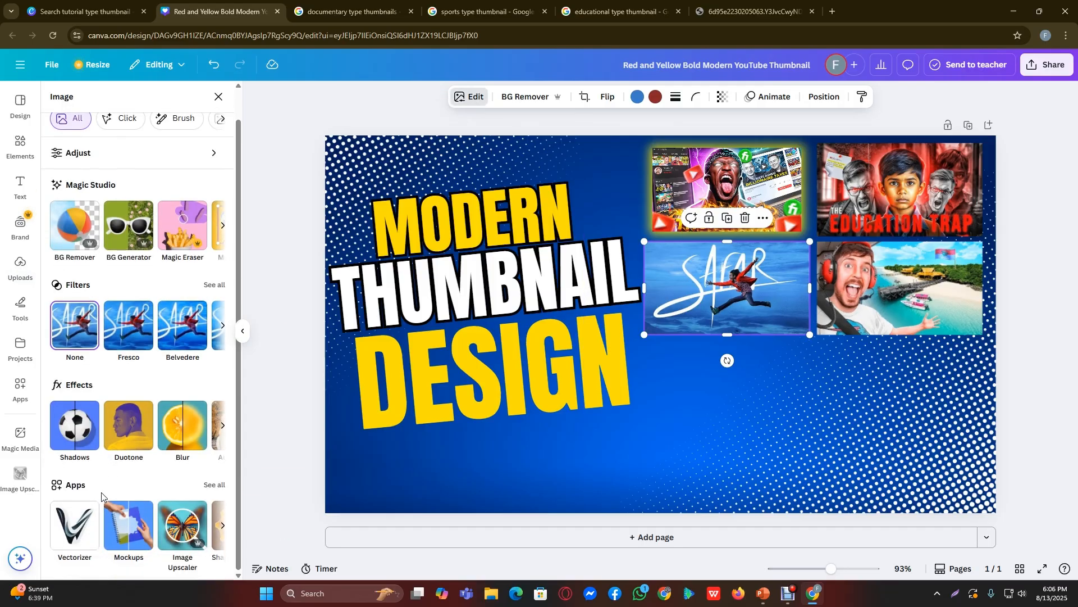
pyautogui.click(84, 443)
pyautogui.click(78, 240)
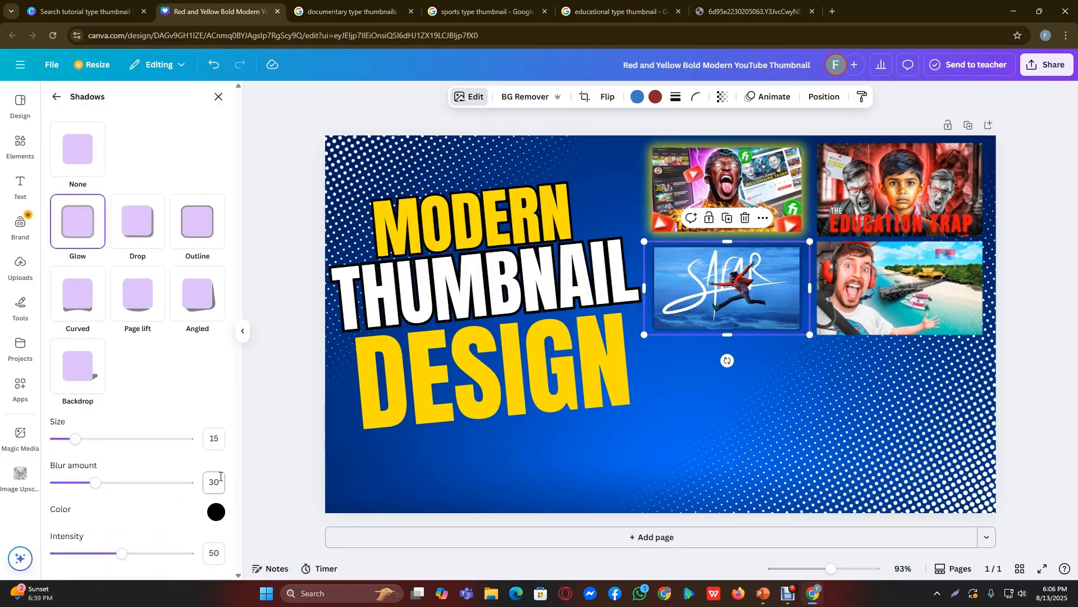
pyautogui.click(217, 512)
pyautogui.click(248, 457)
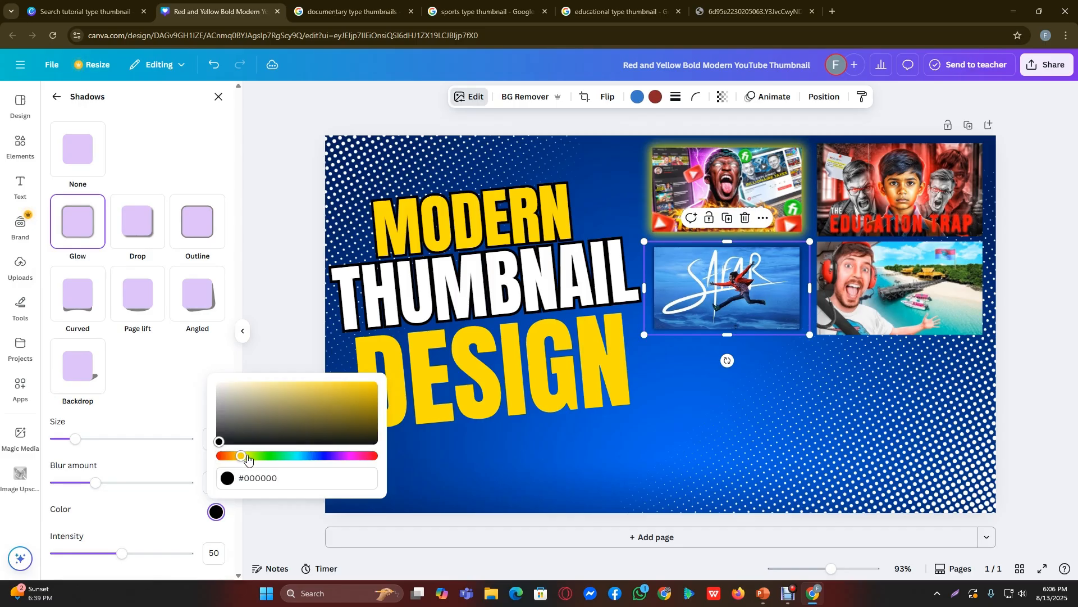
# Step: Copy the glow colour code #FFFC00 from the Eyecatching Thumbnail image
pyautogui.click(711, 200)
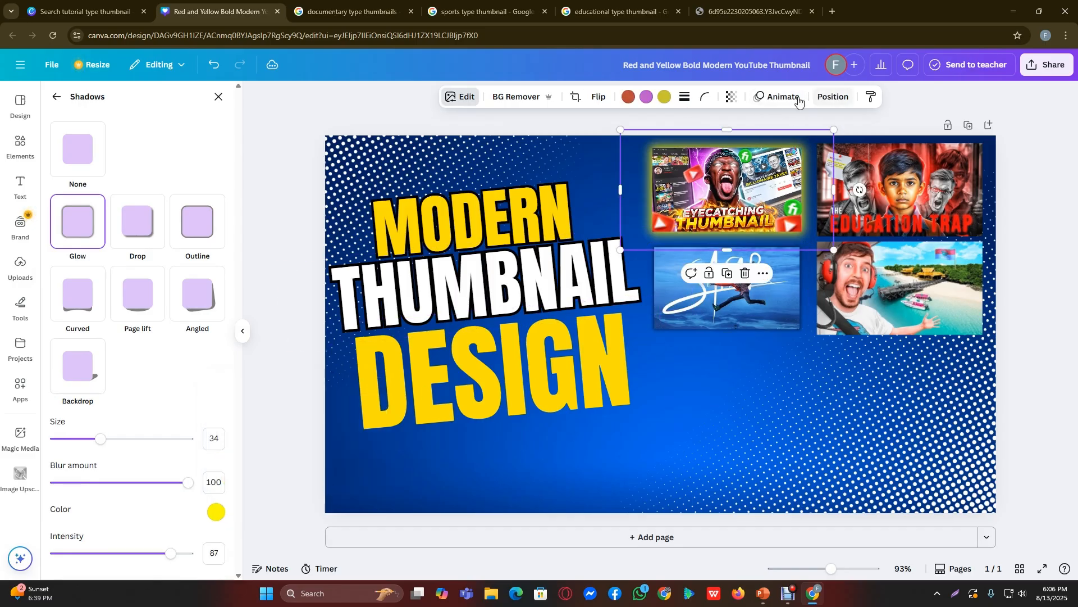
pyautogui.click(210, 517)
pyautogui.hotkey('ctrl', 'c')
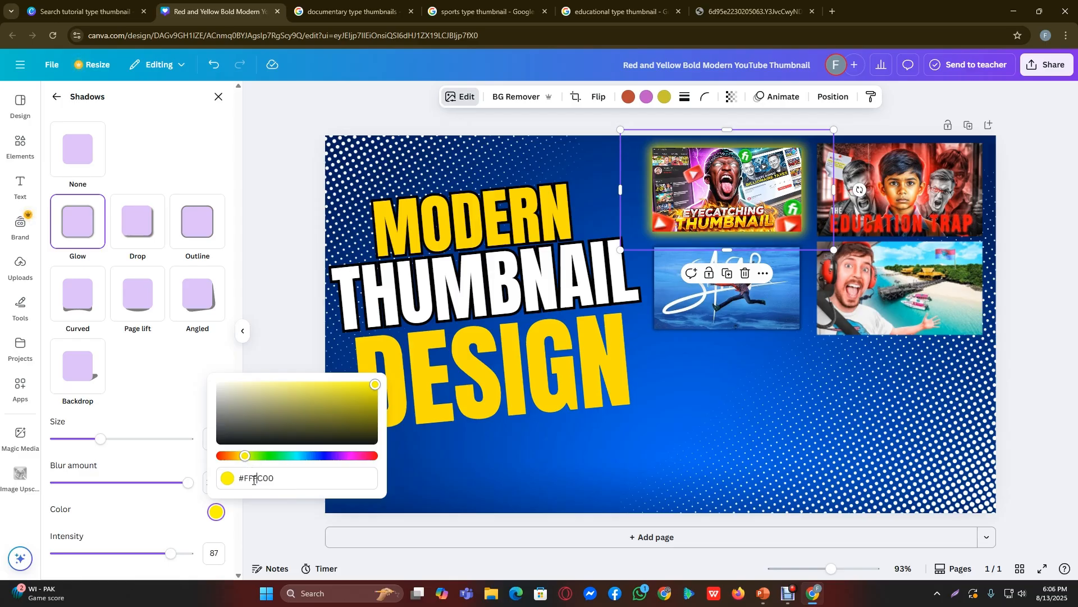
pyautogui.click(745, 274)
pyautogui.hotkey('ctrl', 'z')
# Step: Set the Safar image's glow colour to the copied yellow #FFFC00
pyautogui.click(771, 289)
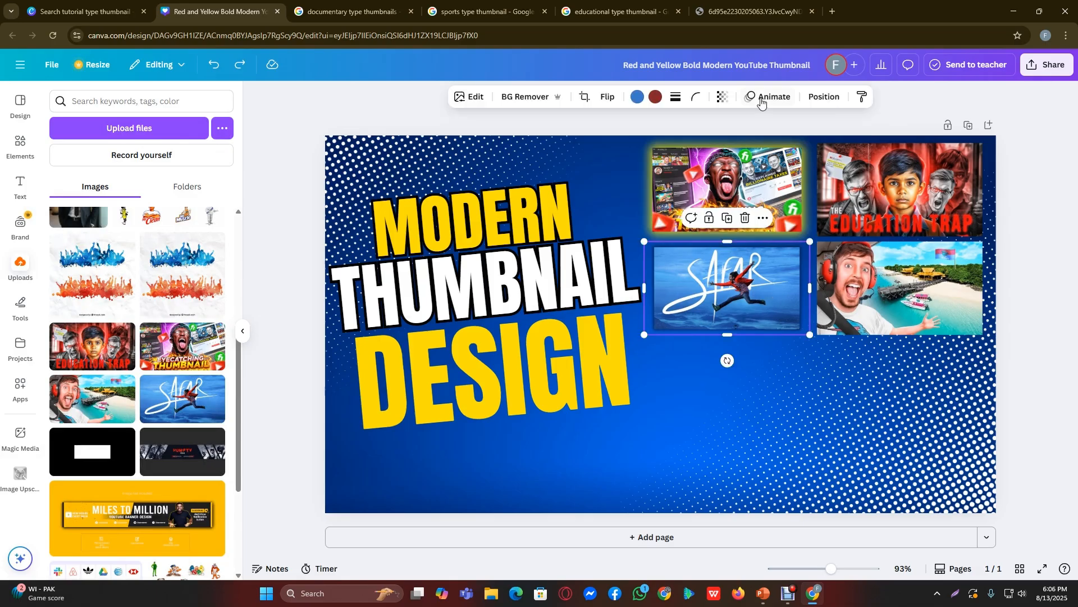
pyautogui.click(465, 99)
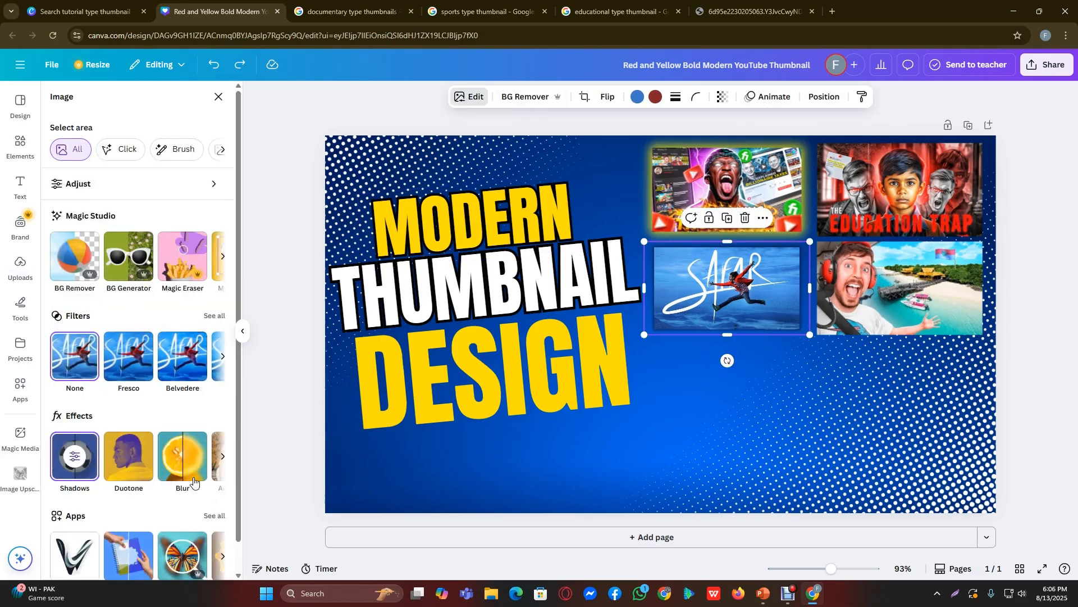
pyautogui.scroll(-1, 98, 423)
pyautogui.click(66, 429)
pyautogui.click(224, 513)
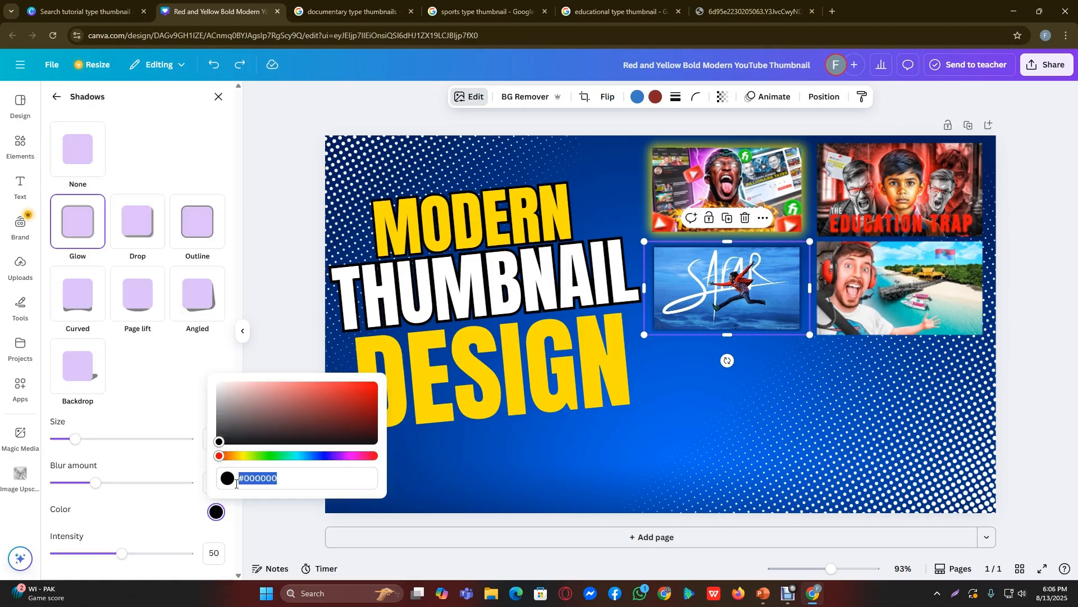
pyautogui.hotkey('ctrl', 'v')
pyautogui.click(149, 500)
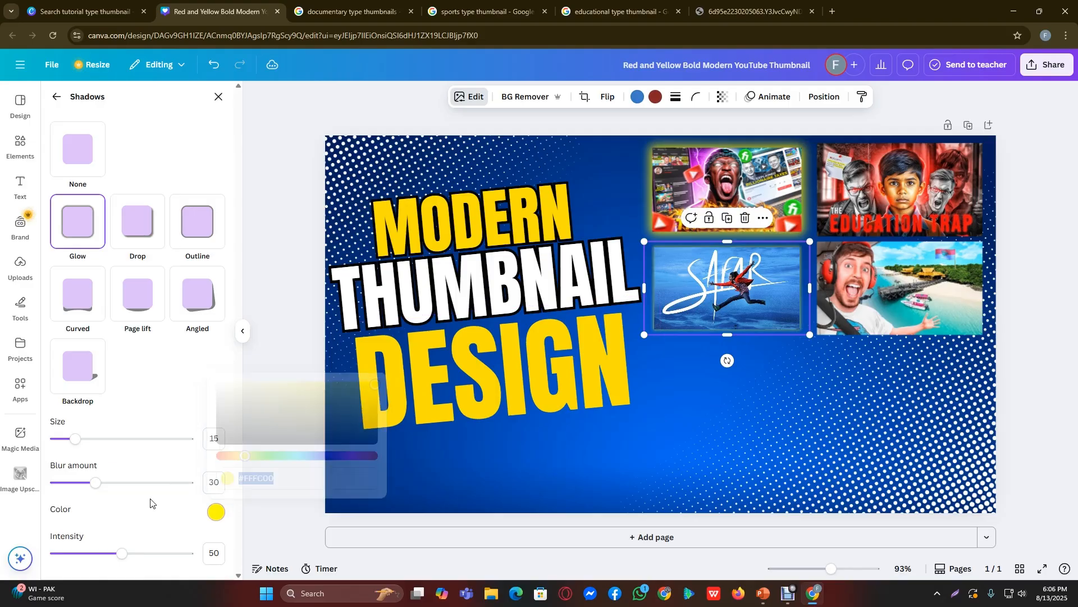
# Step: Set the Safar image's glow size, blur amount and intensity to 100
pyautogui.moveTo(96, 482); pyautogui.dragTo(190, 482)
pyautogui.moveTo(121, 553); pyautogui.dragTo(148, 553)
pyautogui.moveTo(274, 554); pyautogui.dragTo(270, 553)
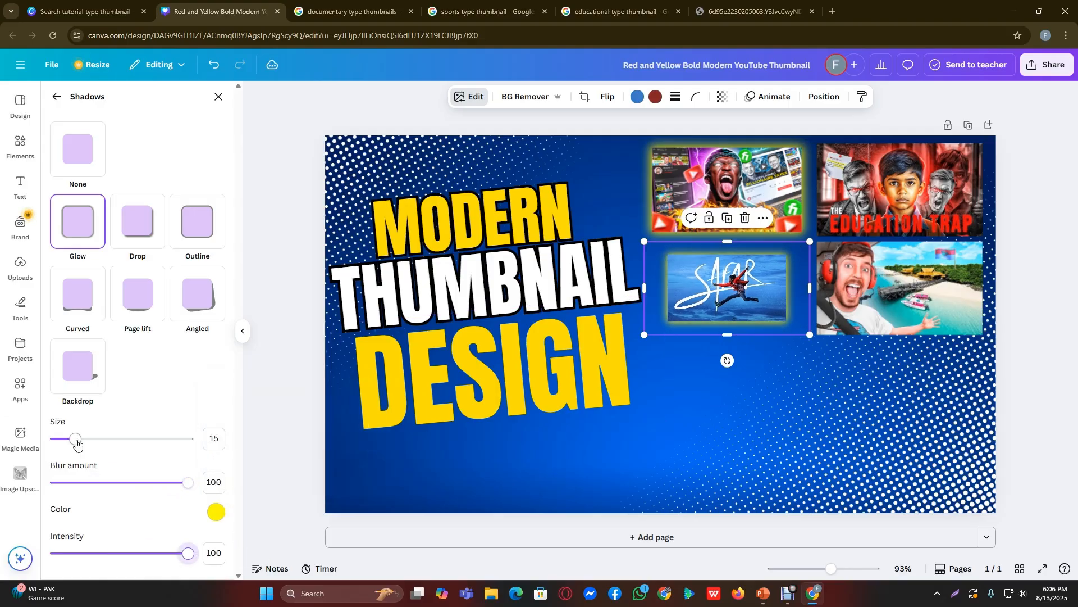
pyautogui.moveTo(75, 439); pyautogui.dragTo(194, 440)
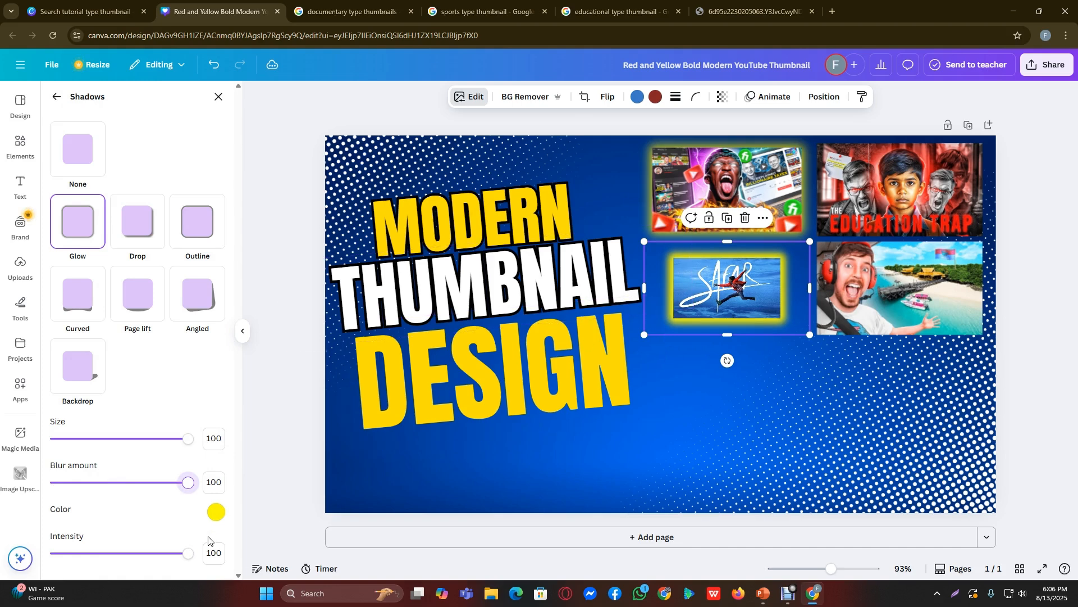
# Step: Match the Safar image's glow to the Eyecatching Thumbnail image's, with size 34 and intensity 87
pyautogui.click(729, 172)
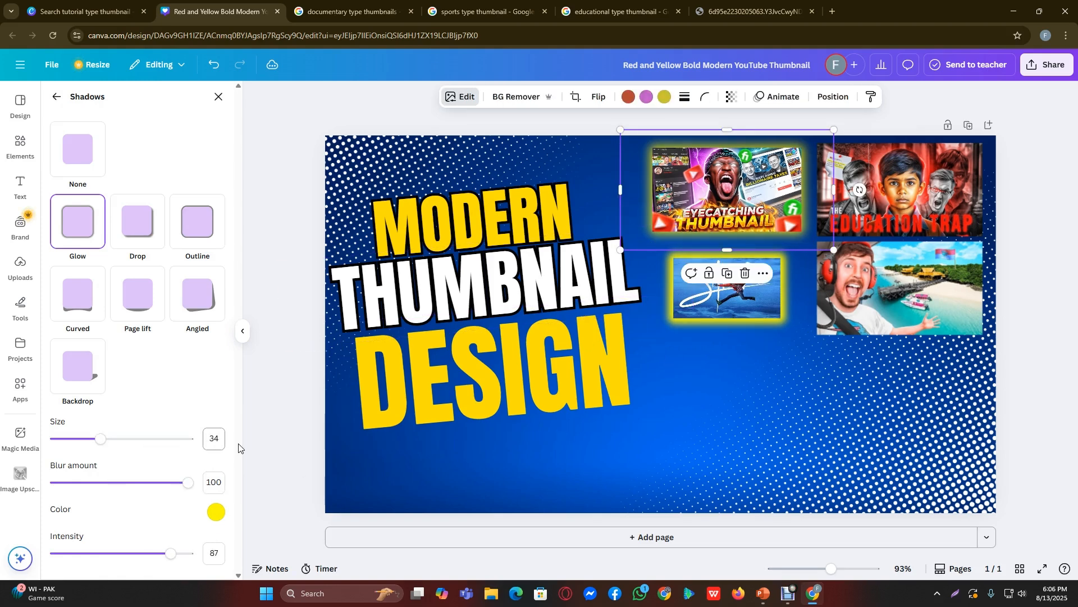
pyautogui.click(748, 303)
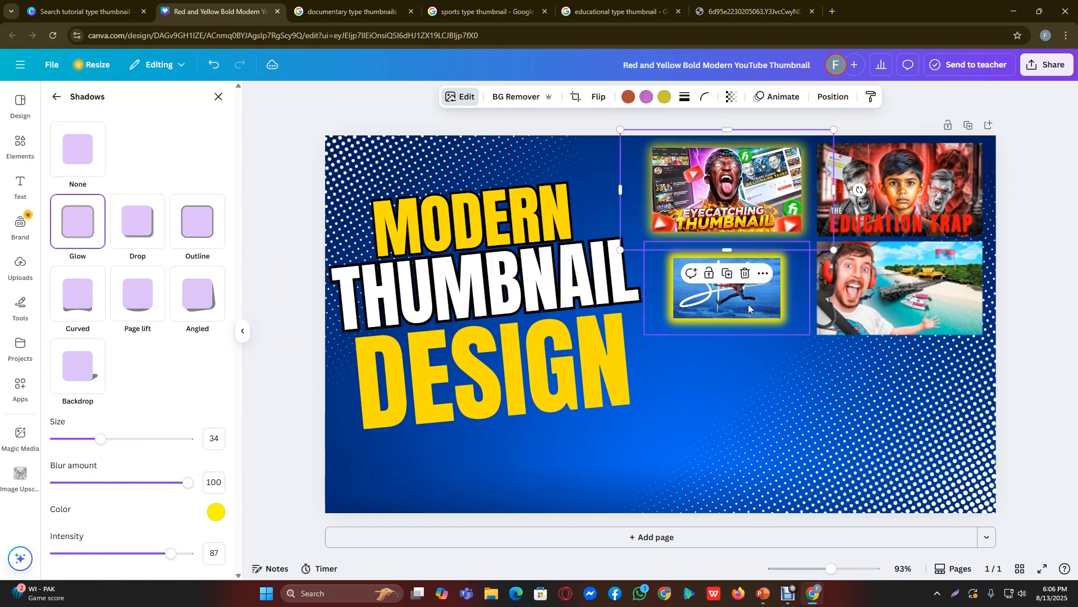
pyautogui.click(222, 434)
pyautogui.write('34')
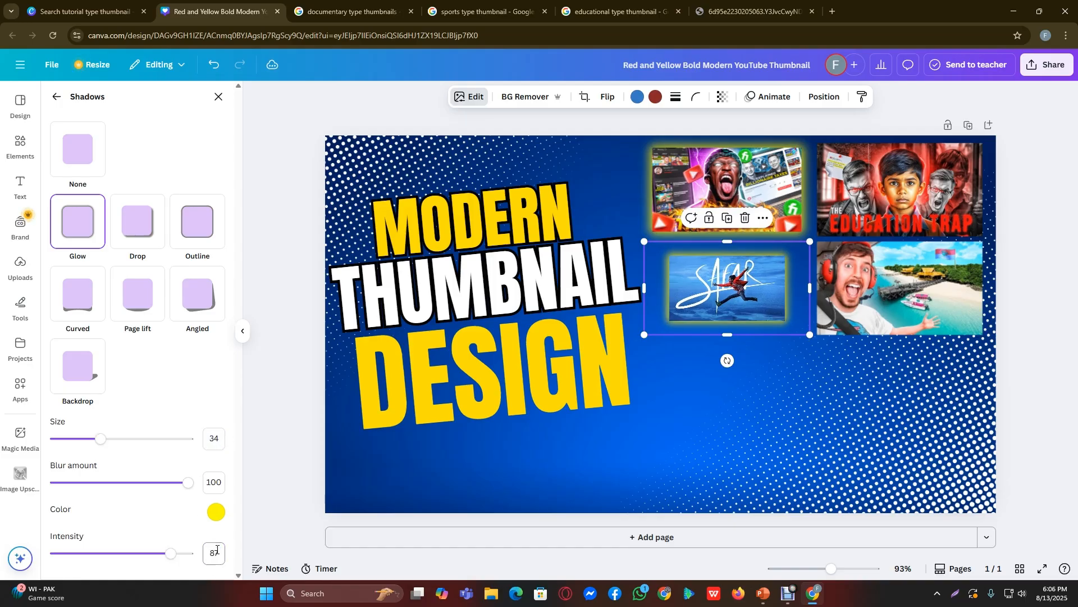
# Step: Enlarge the Safar image to the Eyecatching Thumbnail image's width and align it just below that image with a small gap
pyautogui.moveTo(644, 241); pyautogui.dragTo(609, 232)
pyautogui.moveTo(718, 280); pyautogui.dragTo(735, 279)
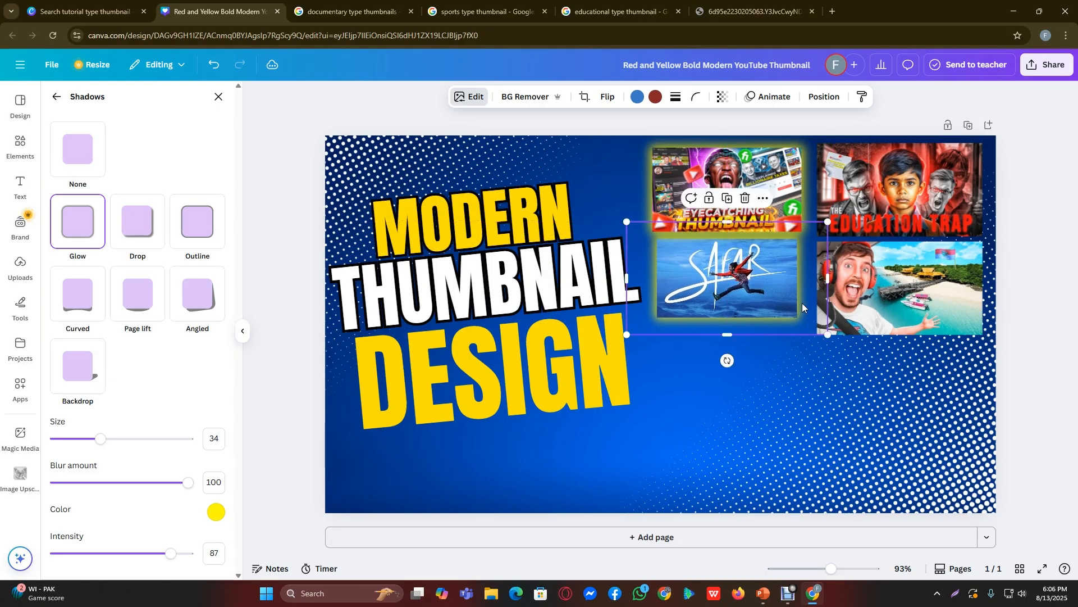
pyautogui.moveTo(828, 334); pyautogui.dragTo(844, 344)
pyautogui.moveTo(790, 321); pyautogui.dragTo(784, 321)
pyautogui.moveTo(839, 345); pyautogui.dragTo(835, 342)
pyautogui.click(1005, 315)
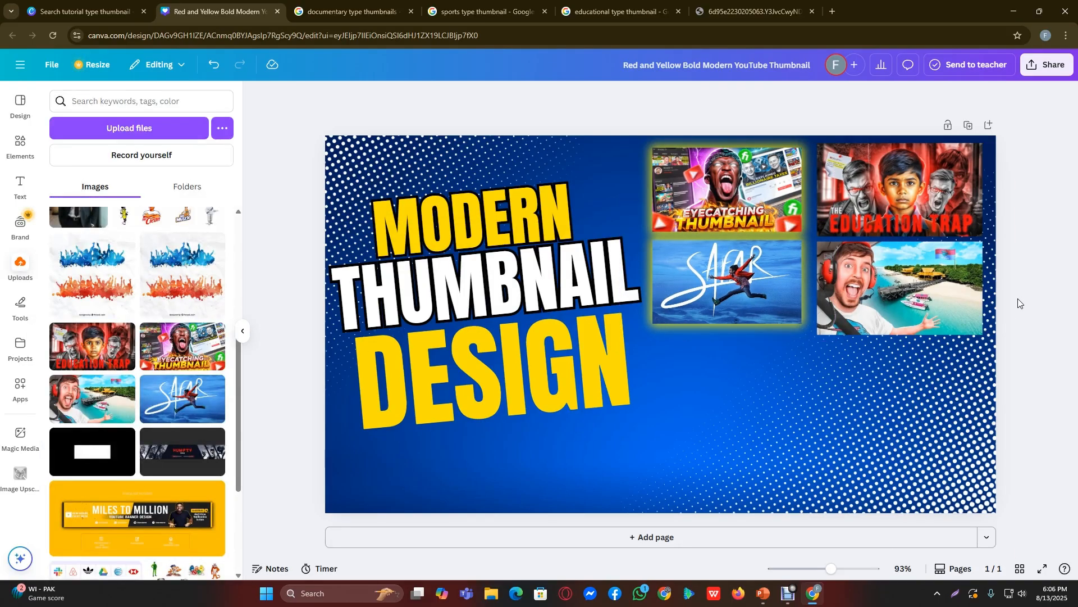
pyautogui.moveTo(742, 299); pyautogui.dragTo(742, 289)
pyautogui.moveTo(742, 288); pyautogui.dragTo(741, 297)
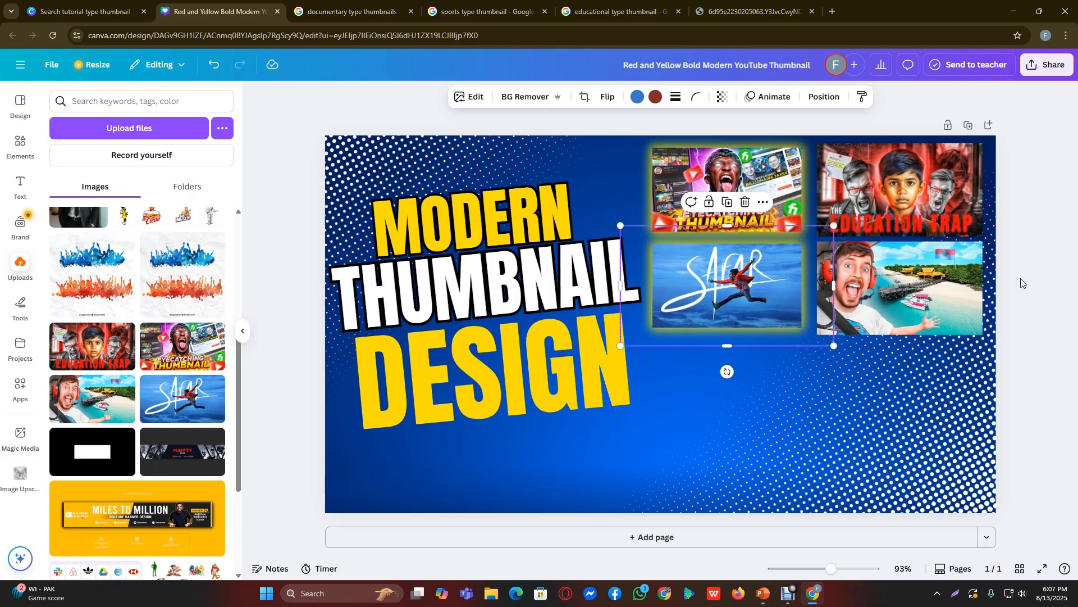
pyautogui.click(872, 282)
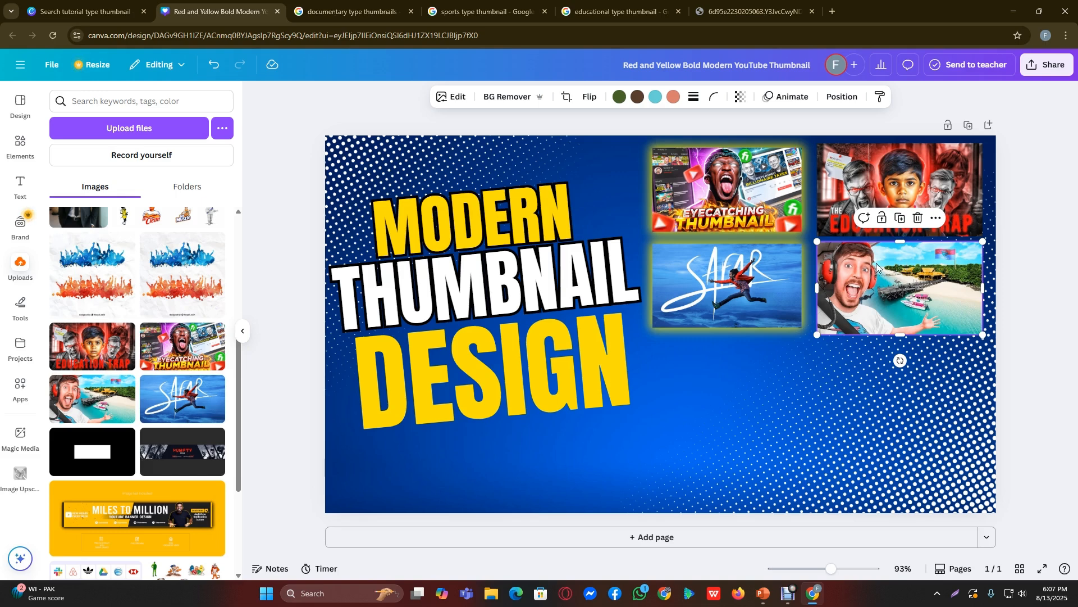
pyautogui.click(753, 260)
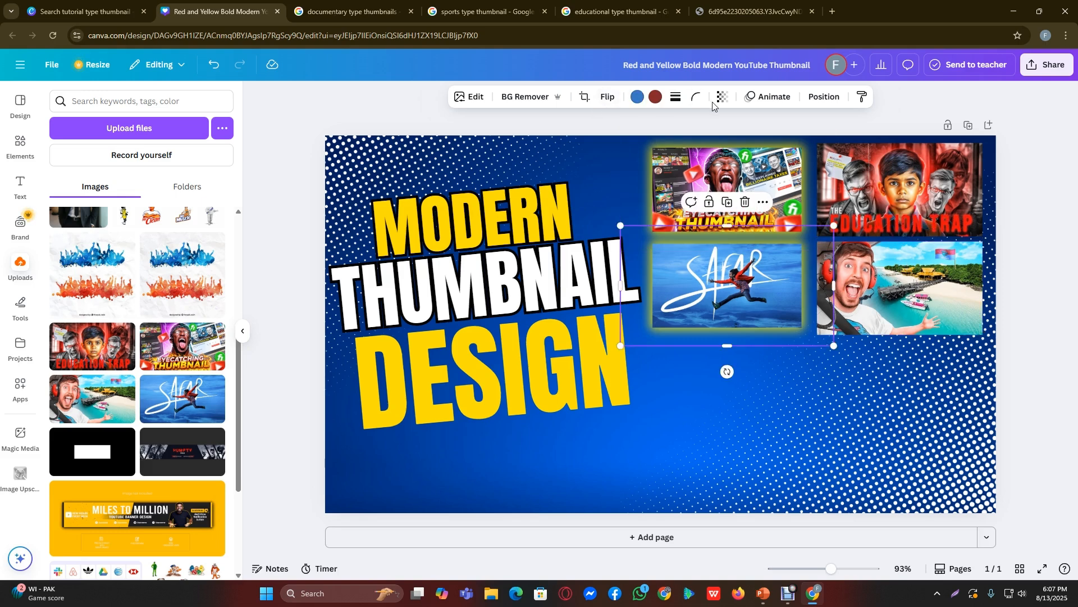
pyautogui.click(695, 97)
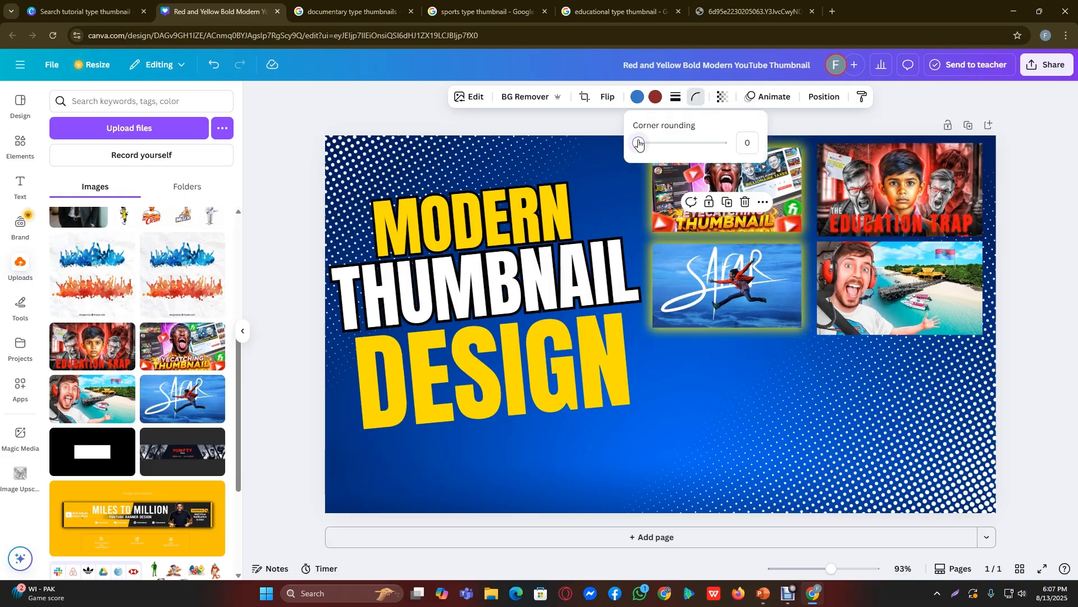
pyautogui.moveTo(639, 144)
pyautogui.mouseDown()
pyautogui.moveTo(753, 143)
pyautogui.moveTo(639, 144)
pyautogui.mouseUp()
pyautogui.press('Escape')
pyautogui.click(1007, 178)
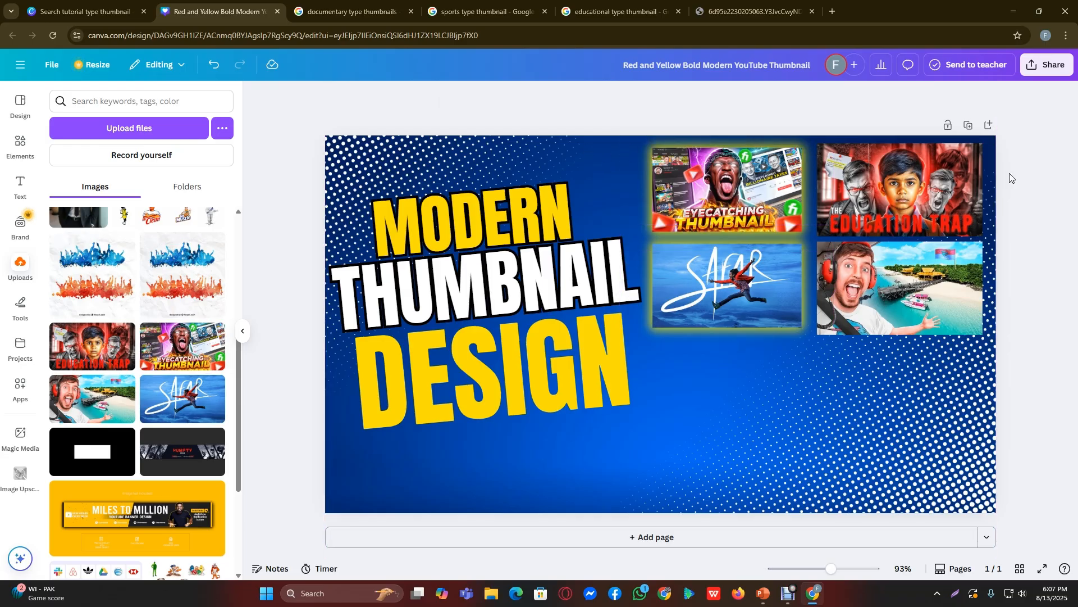
# Step: Apply a glow to the Education Trap image with size 34, blur amount 100, intensity 87 and colour #FFFC00
pyautogui.click(832, 180)
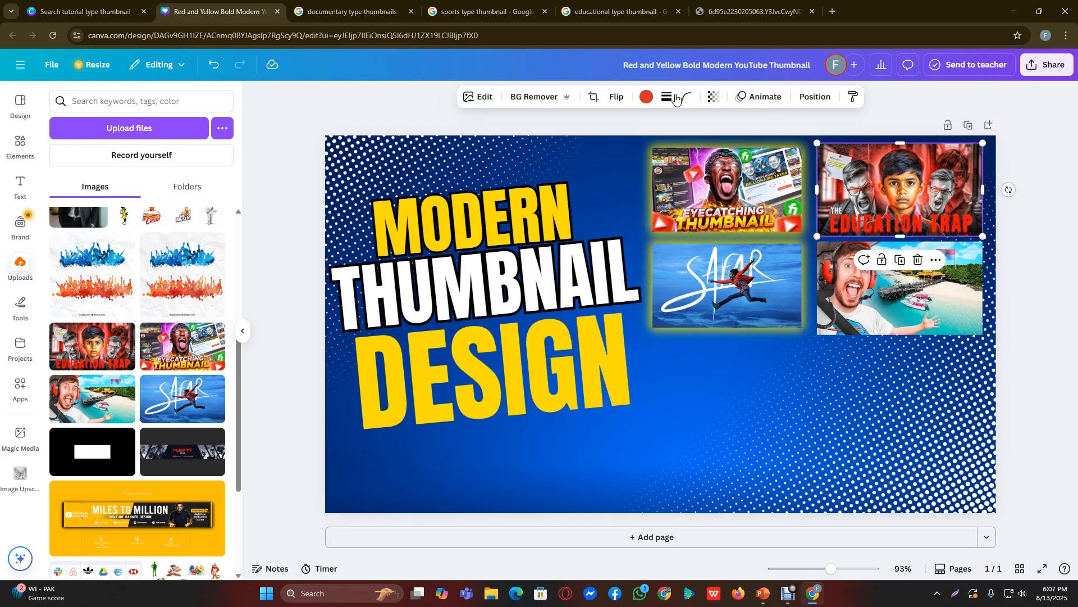
pyautogui.click(647, 98)
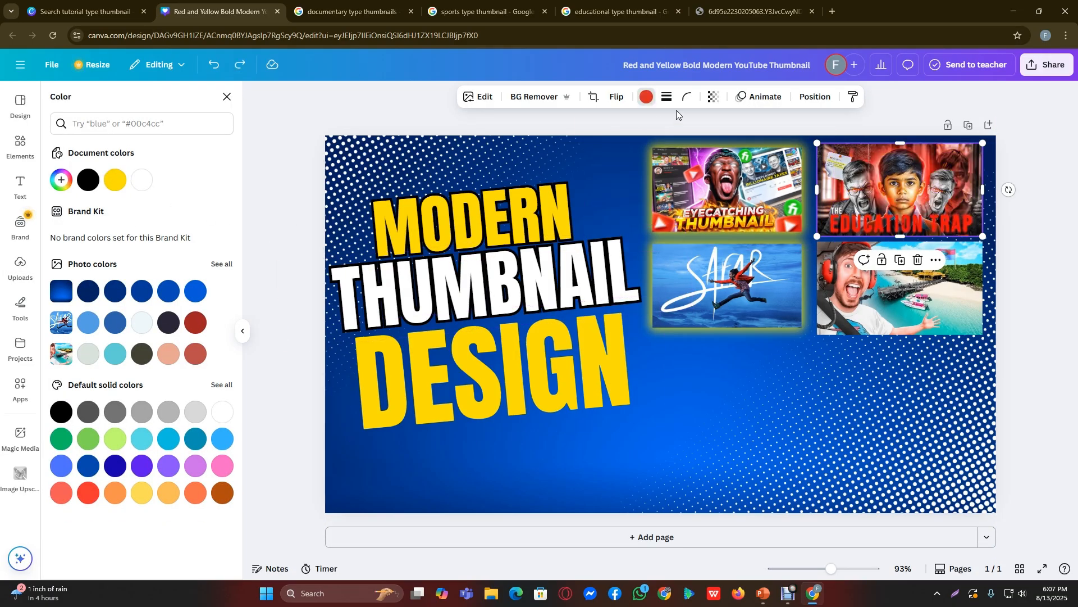
pyautogui.click(478, 96)
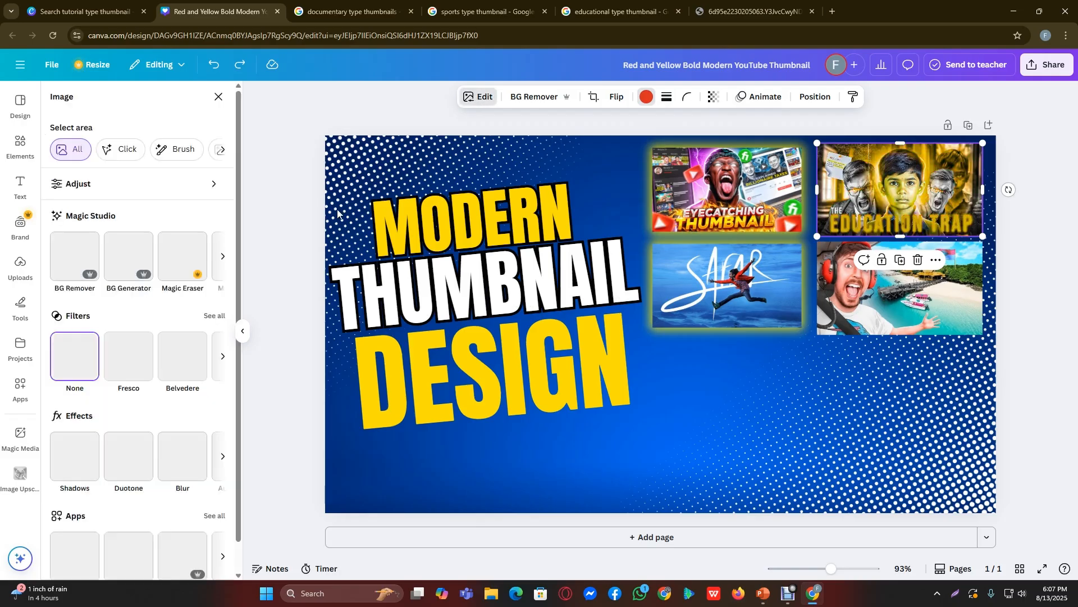
pyautogui.scroll(-1, 76, 438)
pyautogui.click(75, 436)
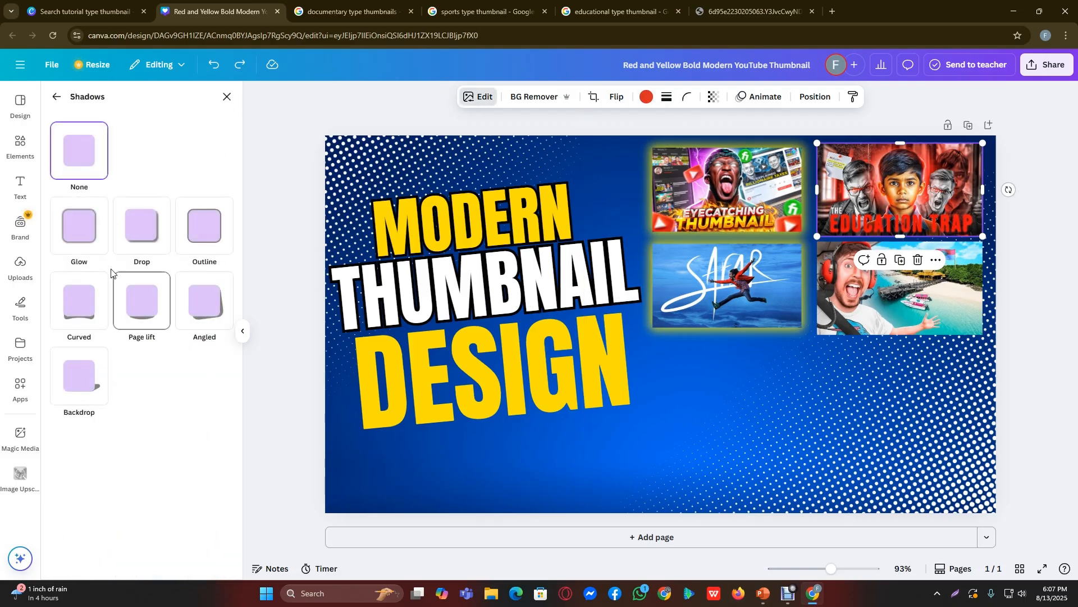
pyautogui.click(77, 225)
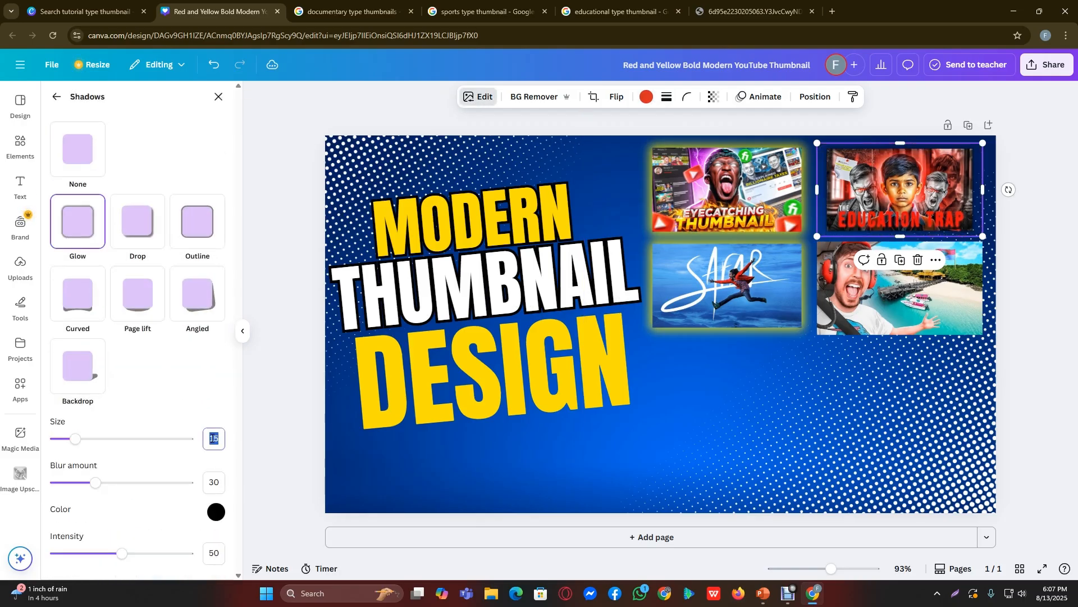
pyautogui.press('Return')
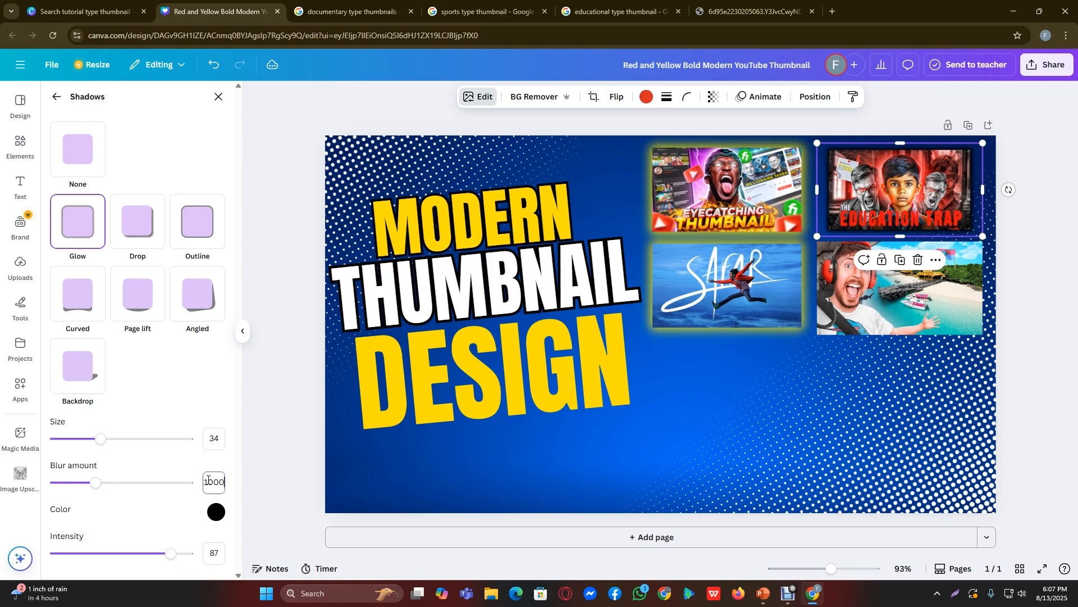
pyautogui.press('Return')
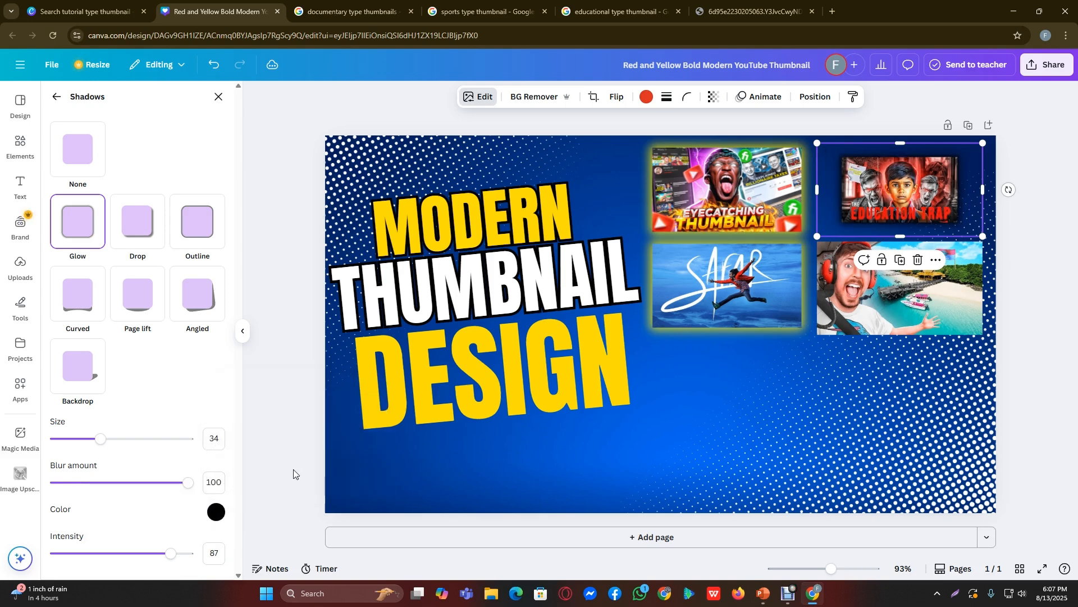
pyautogui.click(216, 512)
pyautogui.write('#FFFC00')
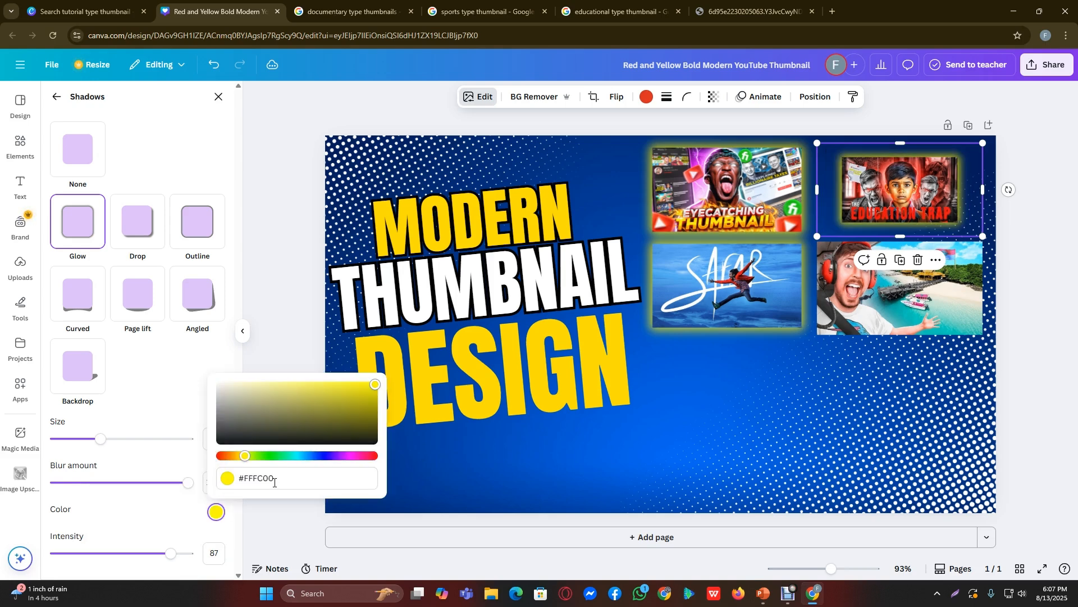
# Step: Enlarge the Education Trap image to match the Eyecatching Thumbnail image and align it beside that image with a small gap
pyautogui.moveTo(817, 235); pyautogui.dragTo(796, 252)
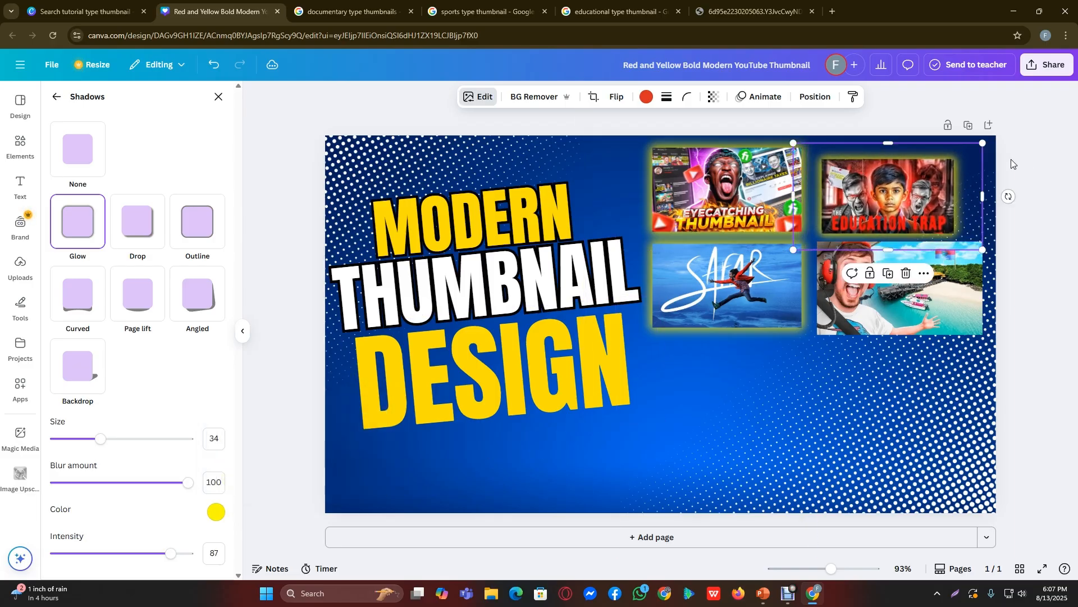
pyautogui.moveTo(981, 145); pyautogui.dragTo(1005, 130)
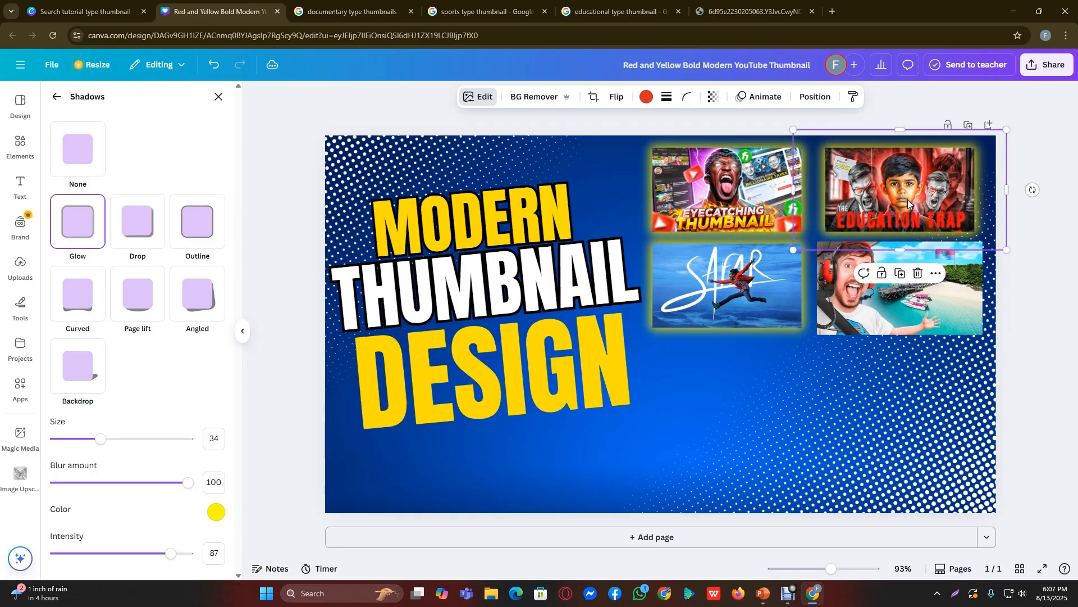
pyautogui.moveTo(906, 196); pyautogui.dragTo(893, 197)
pyautogui.moveTo(993, 250); pyautogui.dragTo(995, 251)
pyautogui.click(908, 203)
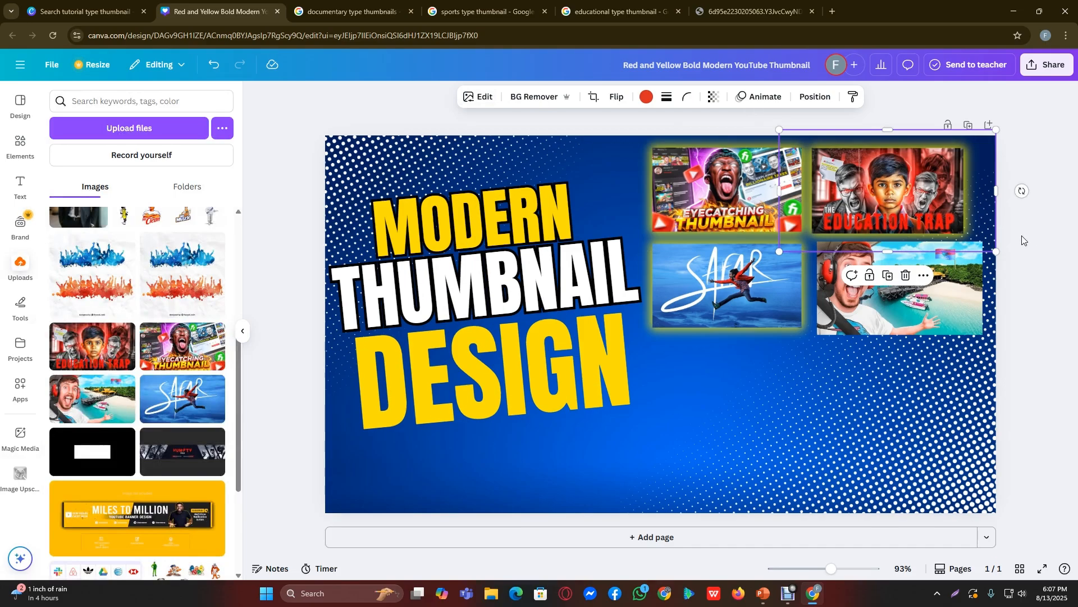
pyautogui.press('Up')
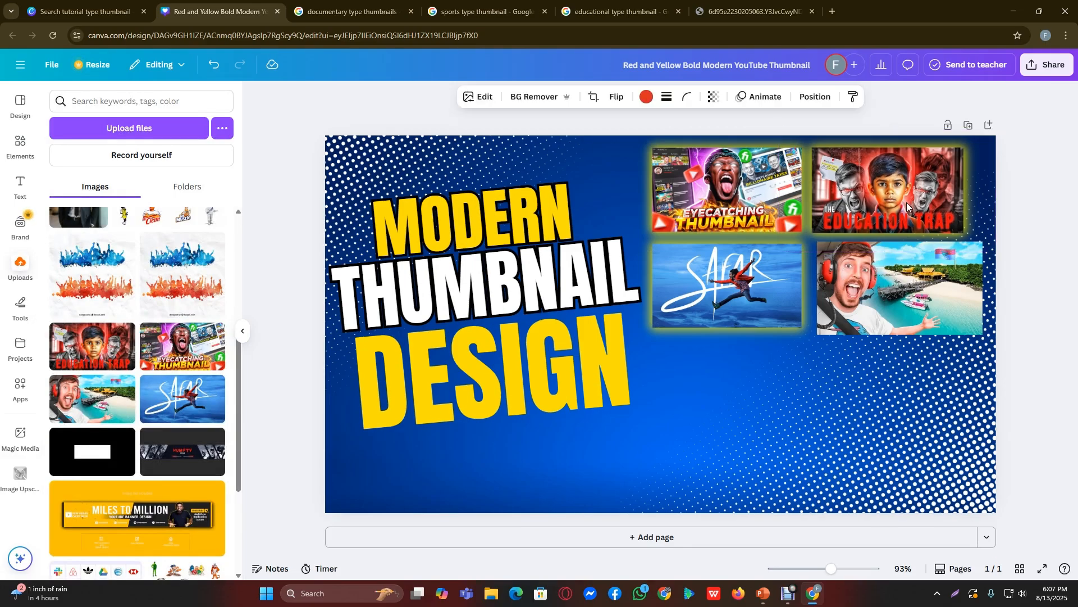
# Step: Apply a glow to the beach image with the man in red headphones, with size 34, blur amount 100 and intensity 87
pyautogui.click(953, 301)
pyautogui.moveTo(930, 300); pyautogui.dragTo(929, 296)
pyautogui.click(451, 97)
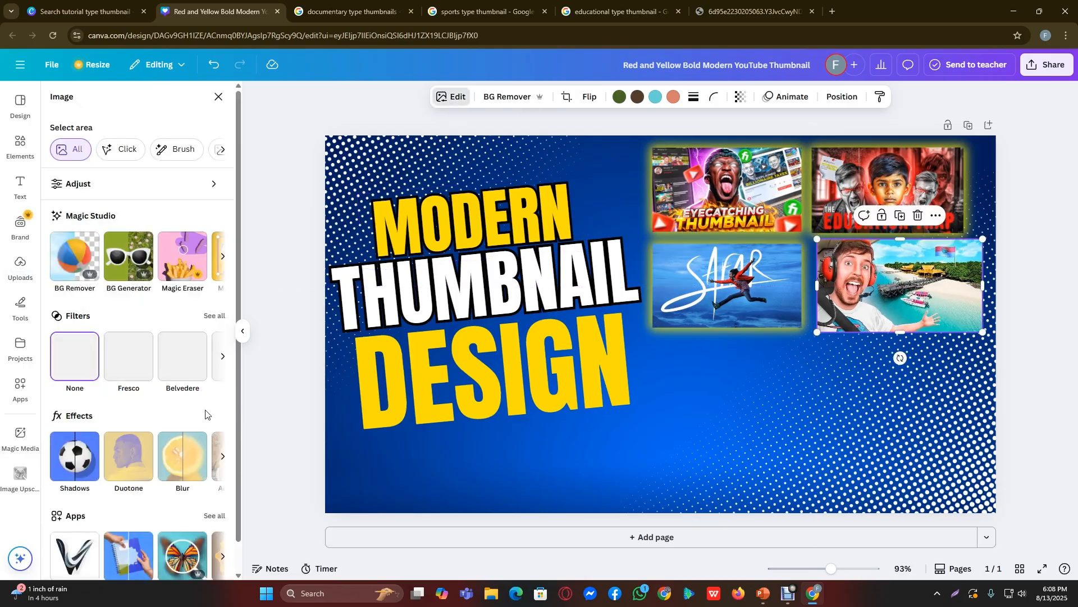
pyautogui.click(76, 461)
pyautogui.click(85, 223)
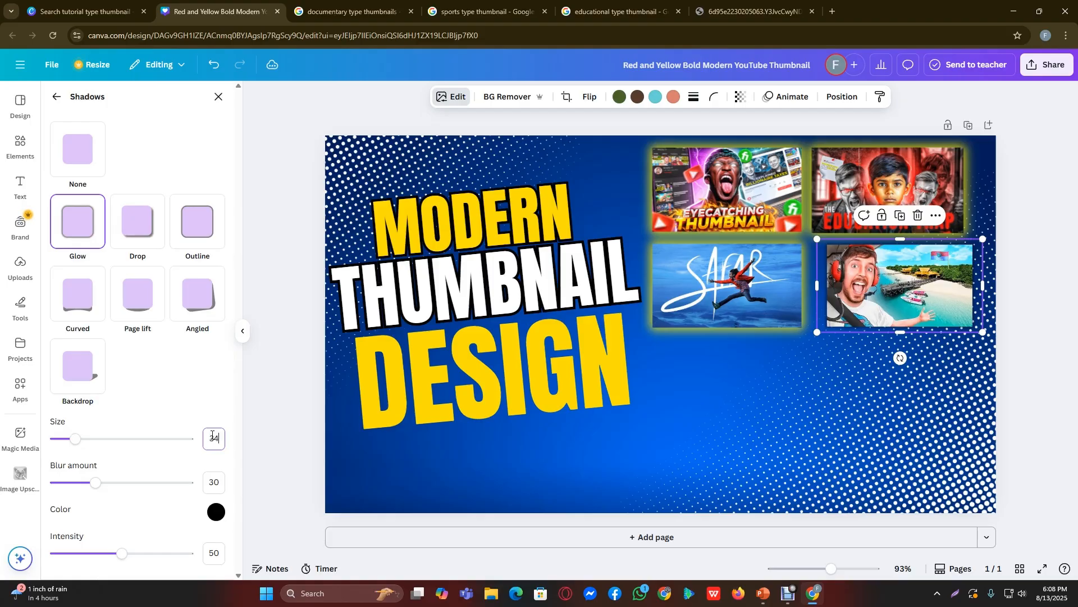
pyautogui.press('Return')
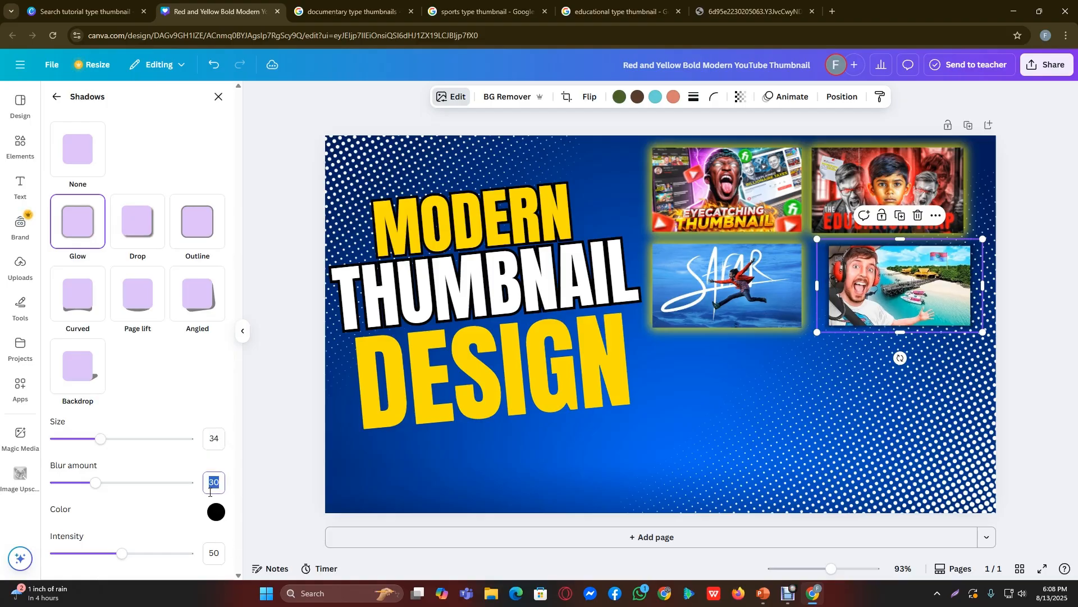
pyautogui.click(210, 492)
pyautogui.write('100')
pyautogui.press('Return')
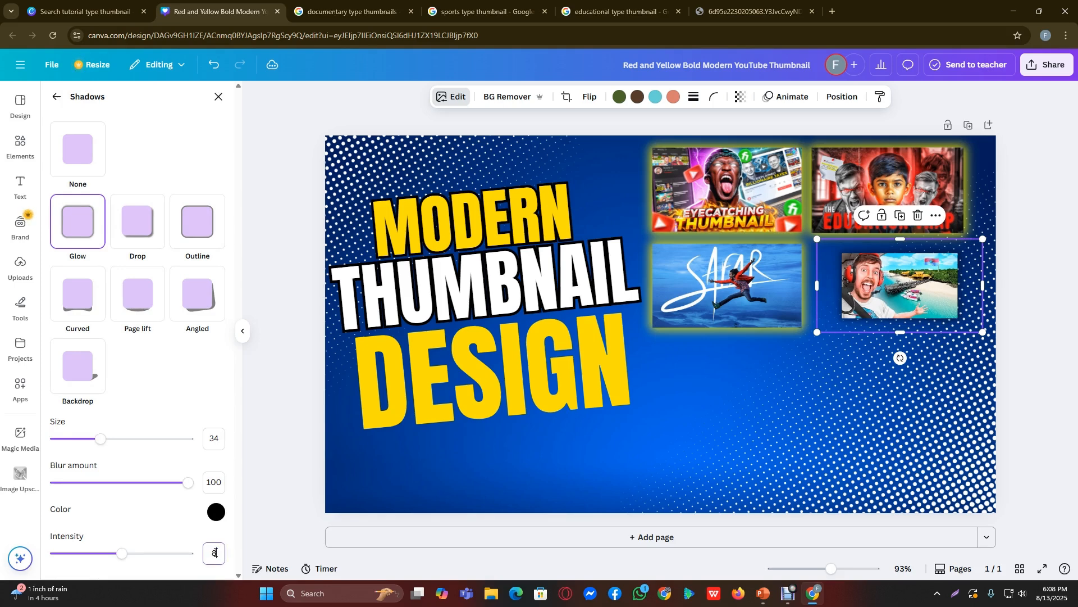
# Step: Look through the similar thumbnail designs on the original template's page and return to the design
pyautogui.click(349, 11)
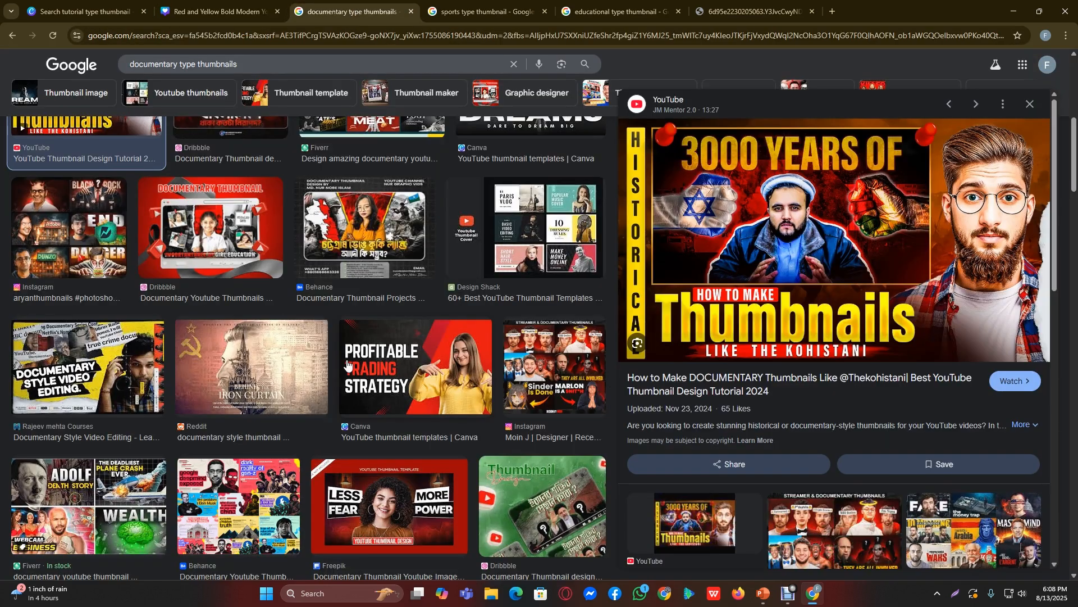
pyautogui.click(84, 11)
pyautogui.scroll(-4, 573, 483)
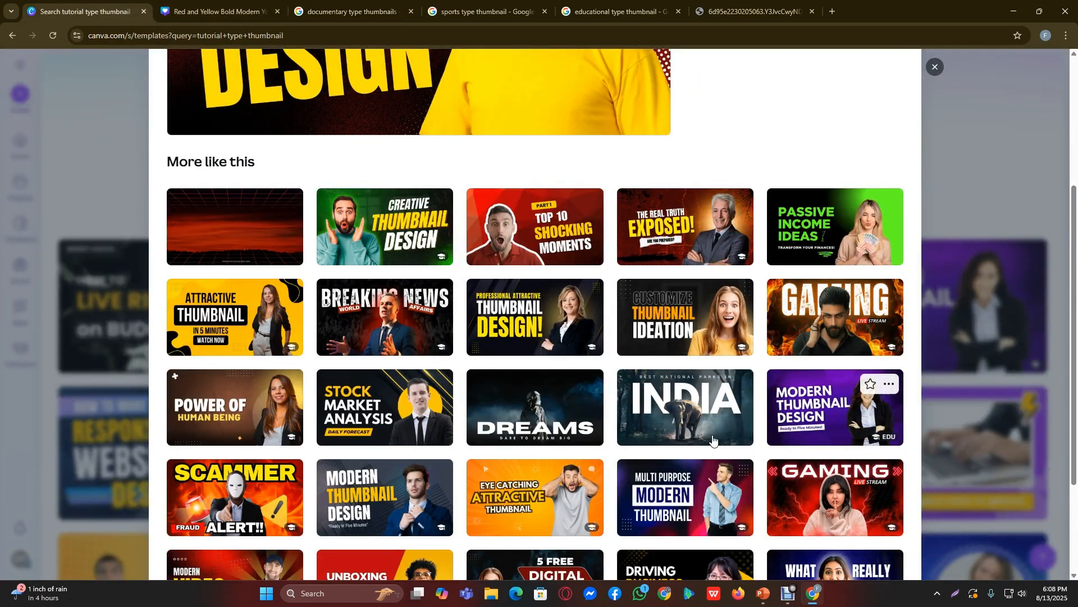
pyautogui.scroll(-3, 507, 396)
pyautogui.scroll(8, 507, 397)
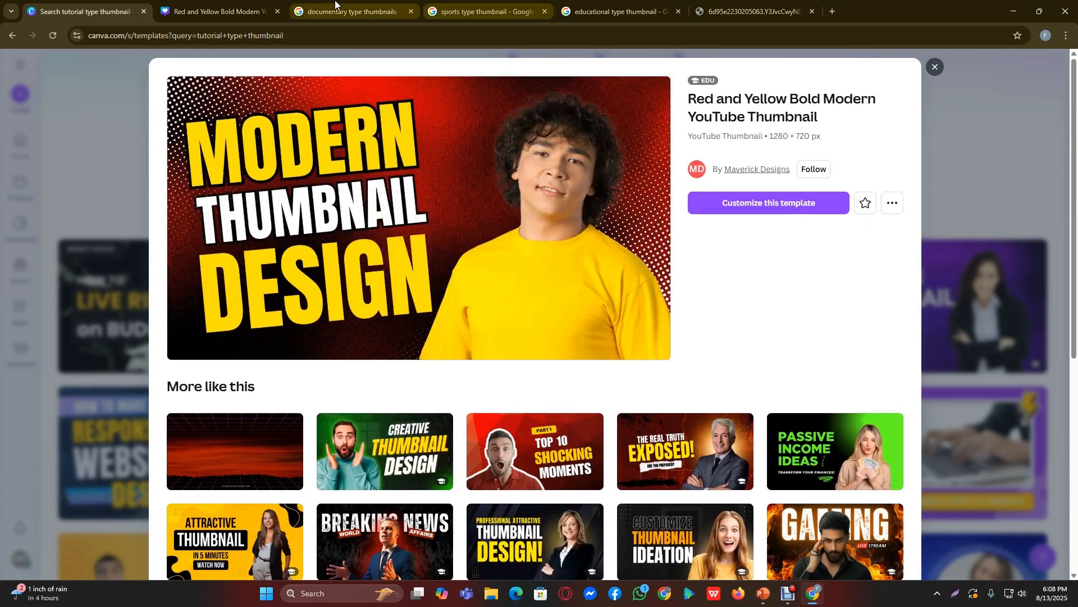
pyautogui.click(219, 11)
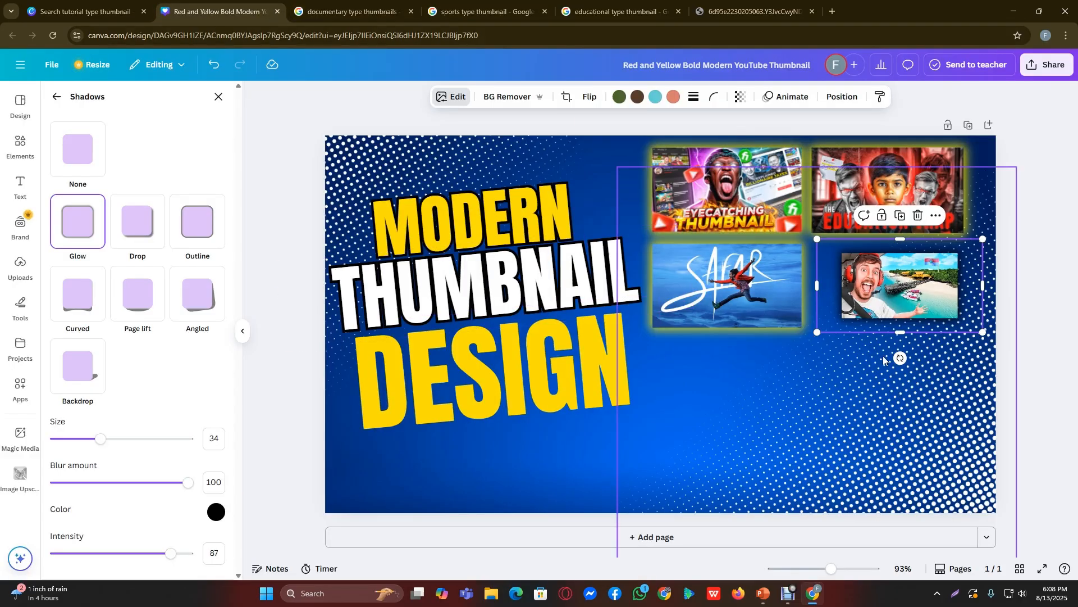
# Step: Set the beach image's glow colour to #FFFC00 and enlarge the image to the Safar image's size, placing it below the Education Trap image
pyautogui.click(215, 512)
pyautogui.write('#FFFC00')
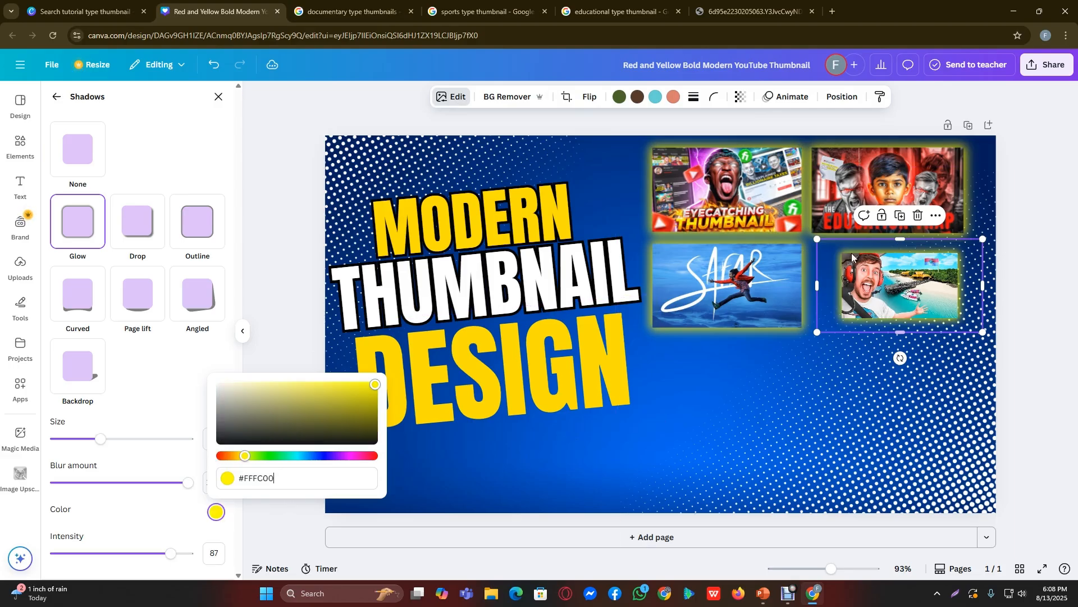
pyautogui.moveTo(819, 240); pyautogui.dragTo(794, 225)
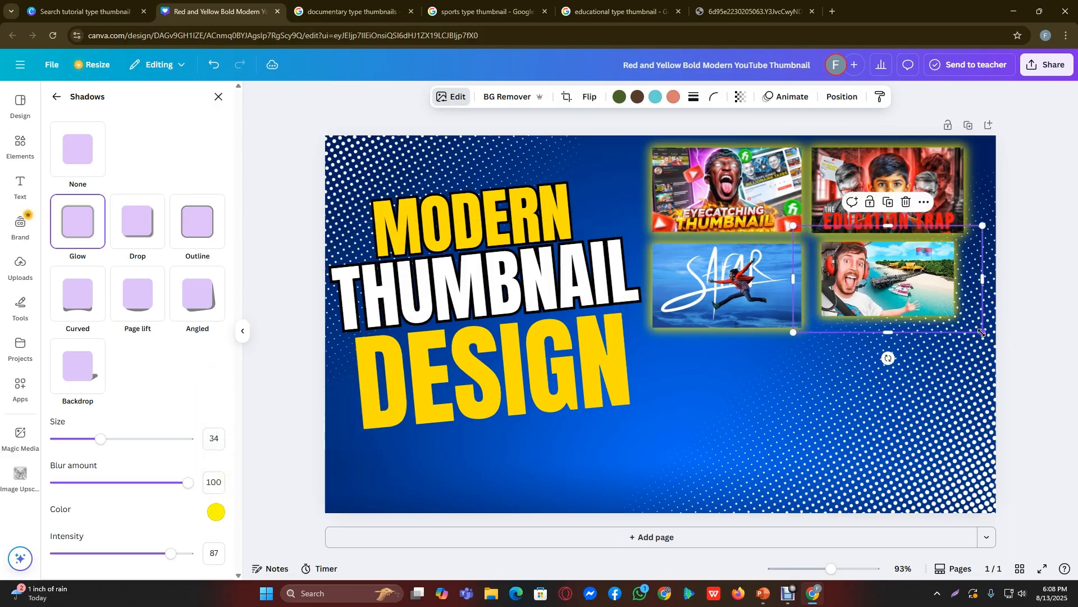
pyautogui.moveTo(982, 333); pyautogui.dragTo(1011, 349)
pyautogui.moveTo(948, 308); pyautogui.dragTo(934, 304)
pyautogui.moveTo(1000, 223); pyautogui.dragTo(984, 248)
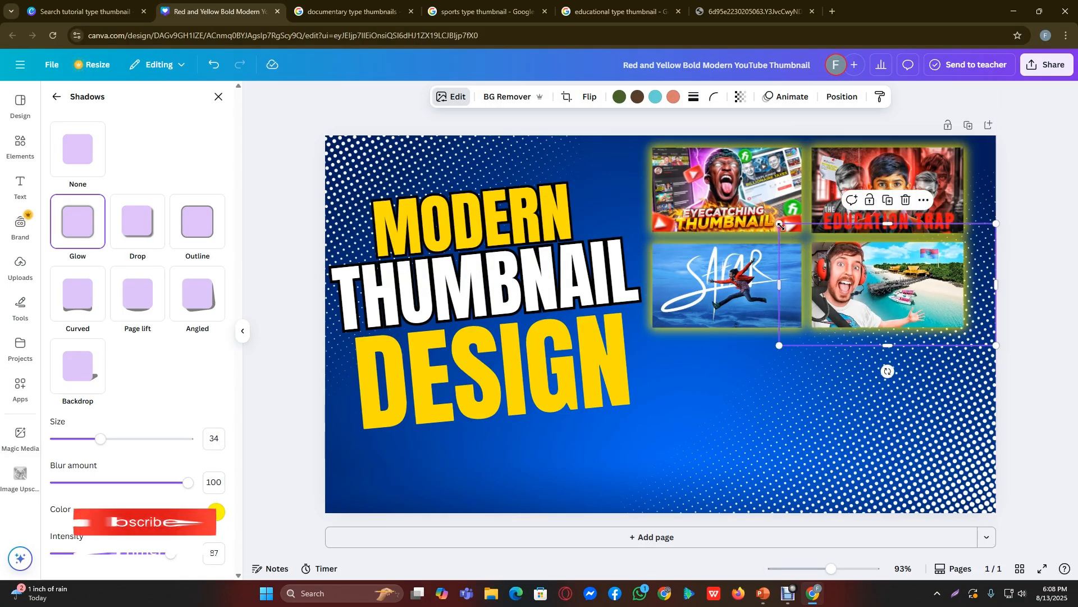
# Step: Fine-tune the beach image's size and position to line up with the Safar and Education Trap images
pyautogui.moveTo(779, 224); pyautogui.dragTo(783, 226)
pyautogui.moveTo(878, 290); pyautogui.dragTo(878, 289)
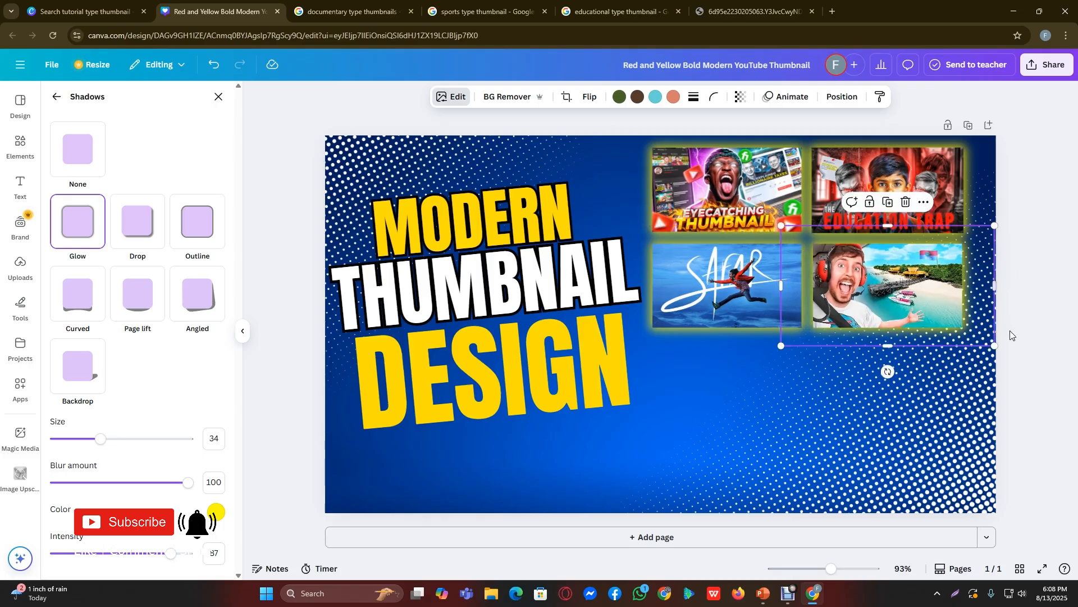
pyautogui.moveTo(995, 346); pyautogui.dragTo(999, 346)
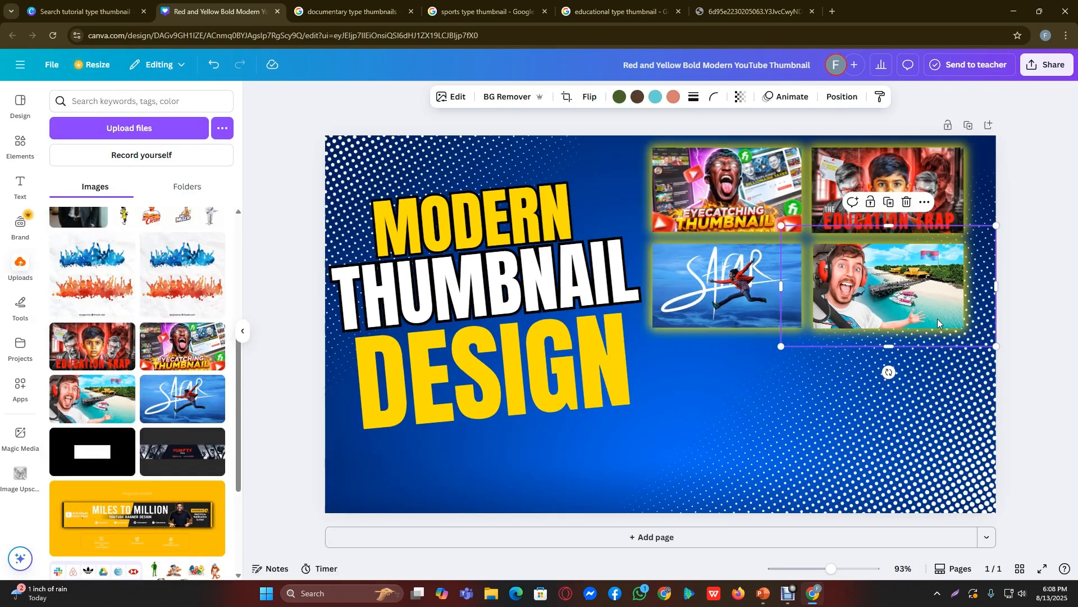
pyautogui.moveTo(938, 320); pyautogui.dragTo(938, 319)
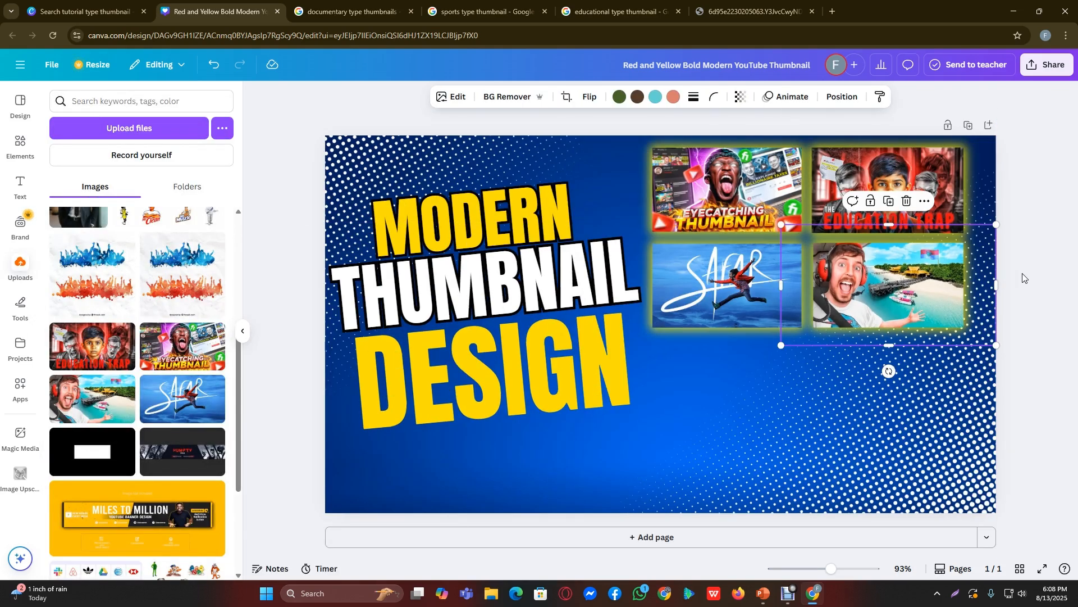
pyautogui.moveTo(997, 225); pyautogui.dragTo(1000, 226)
pyautogui.scroll(5, 960, 268)
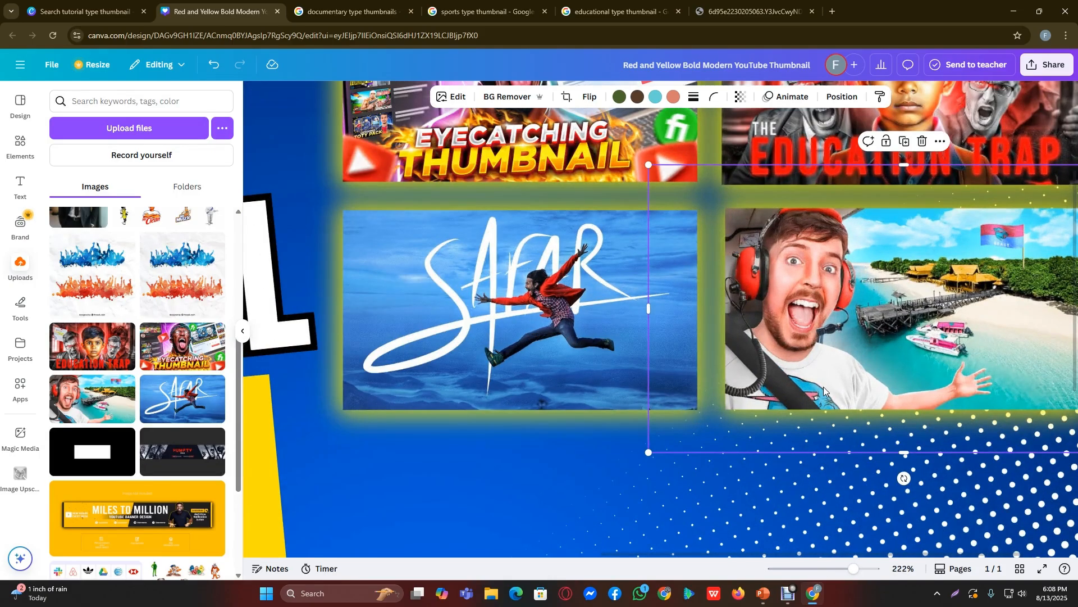
pyautogui.scroll(-5, 823, 387)
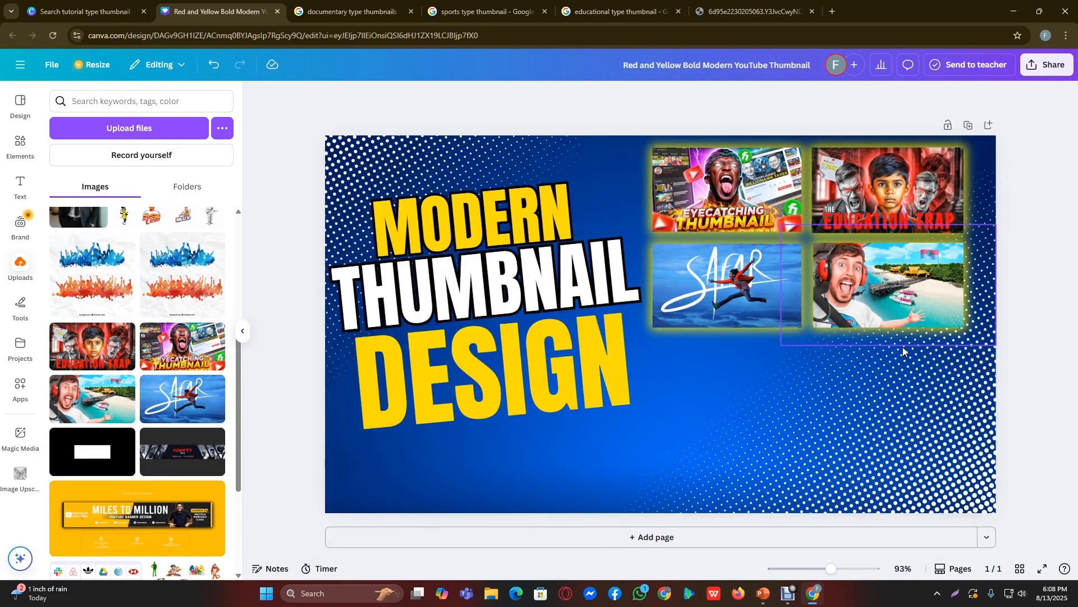
# Step: Apply the Shadow text effect to the yellow DESIGN title line
pyautogui.scroll(-1, 902, 346)
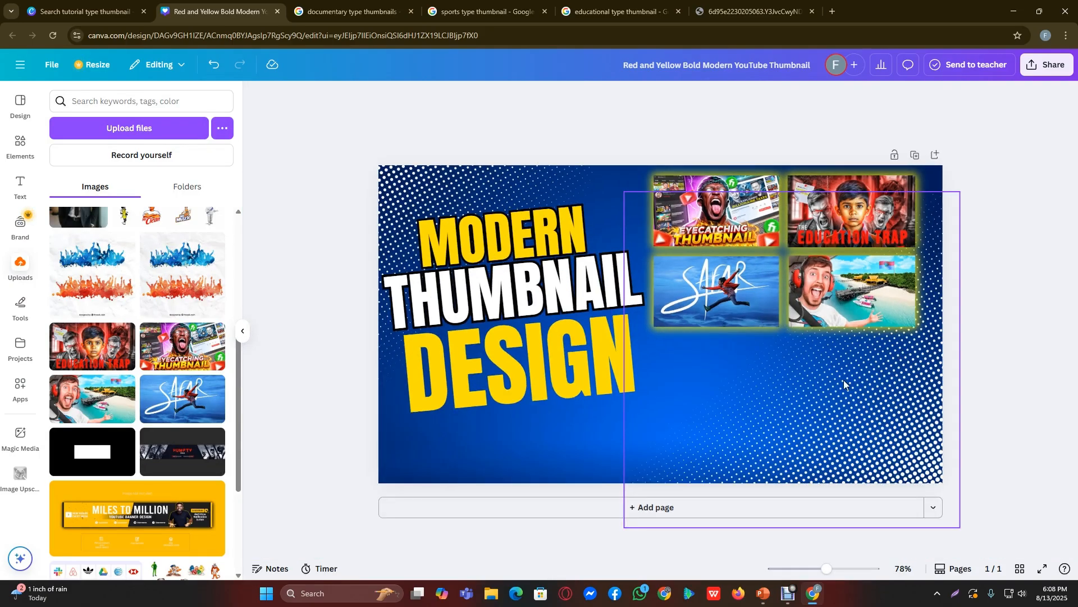
pyautogui.click(541, 363)
pyautogui.click(777, 100)
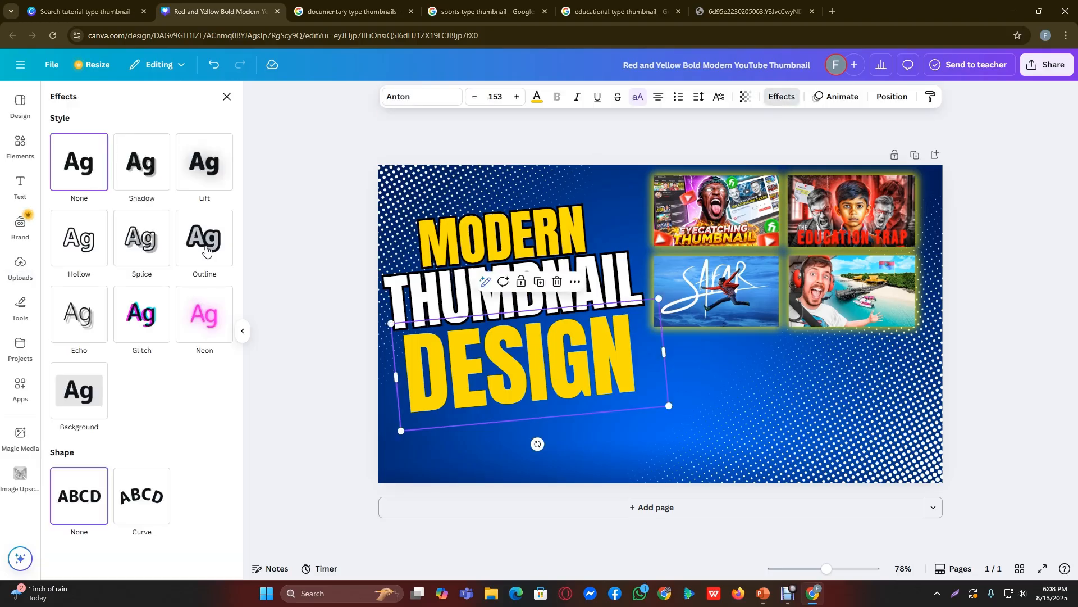
pyautogui.click(140, 169)
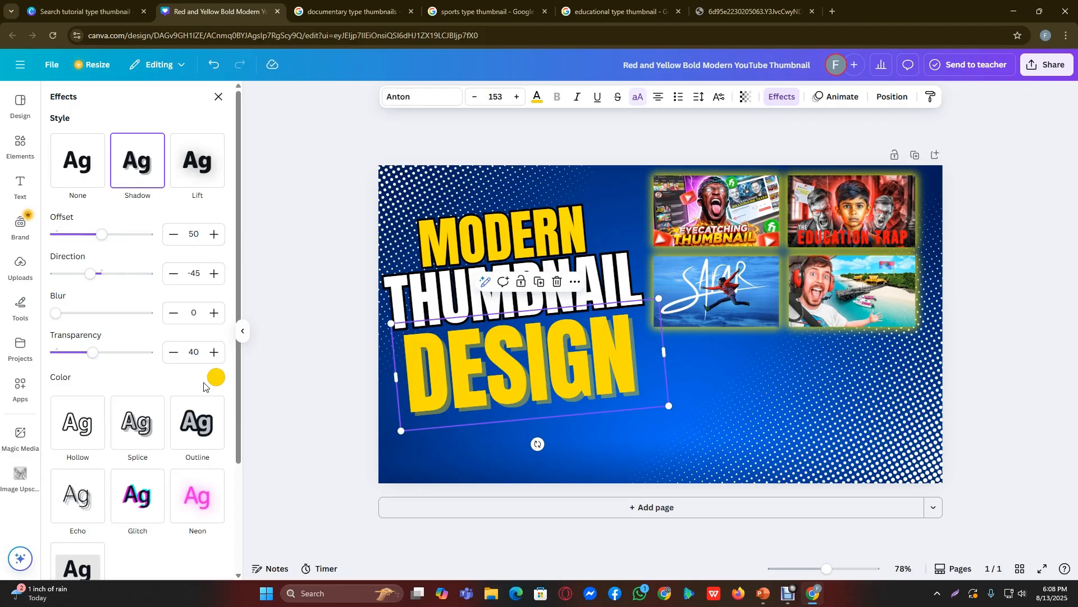
# Step: Change the shadow colour of the yellow DESIGN title line to black
pyautogui.click(215, 377)
pyautogui.click(60, 290)
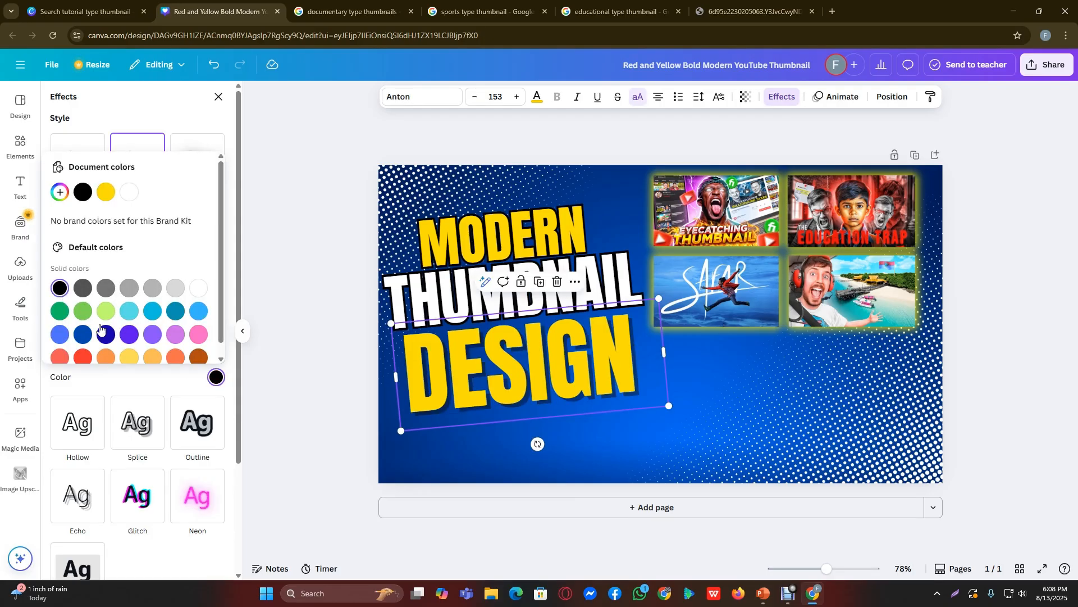
pyautogui.click(144, 388)
pyautogui.click(300, 339)
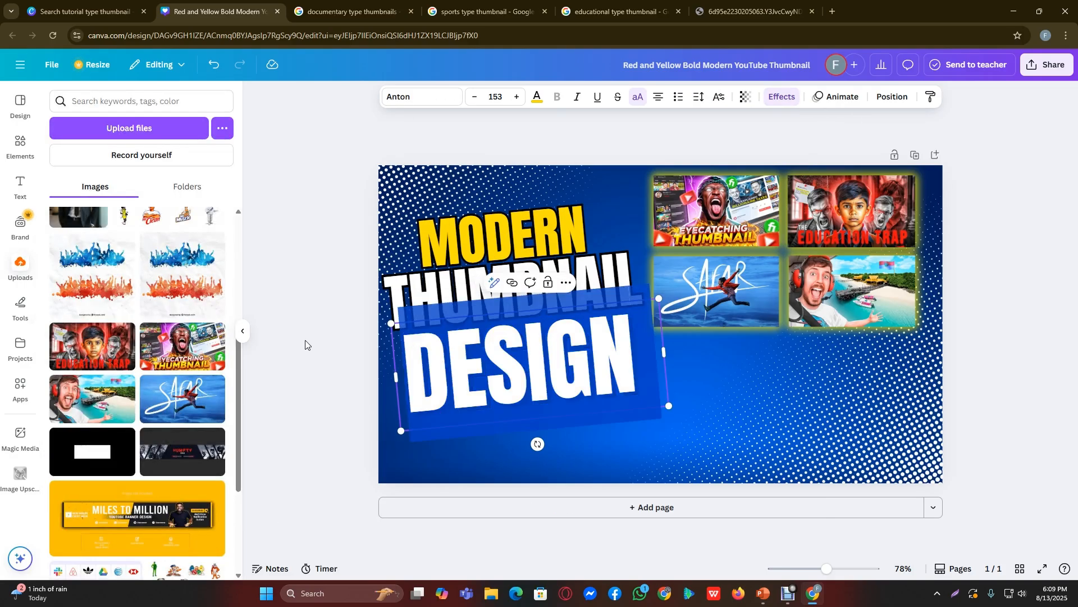
pyautogui.click(302, 340)
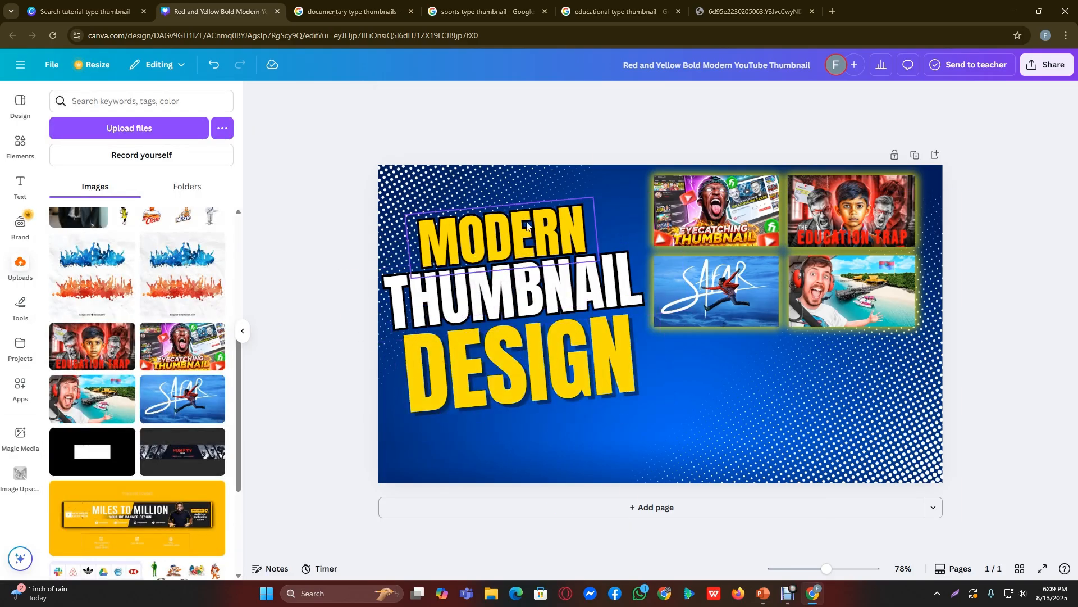
# Step: Nudge the yellow MODERN title line slightly to the right above the THUMBNAIL line
pyautogui.click(516, 287)
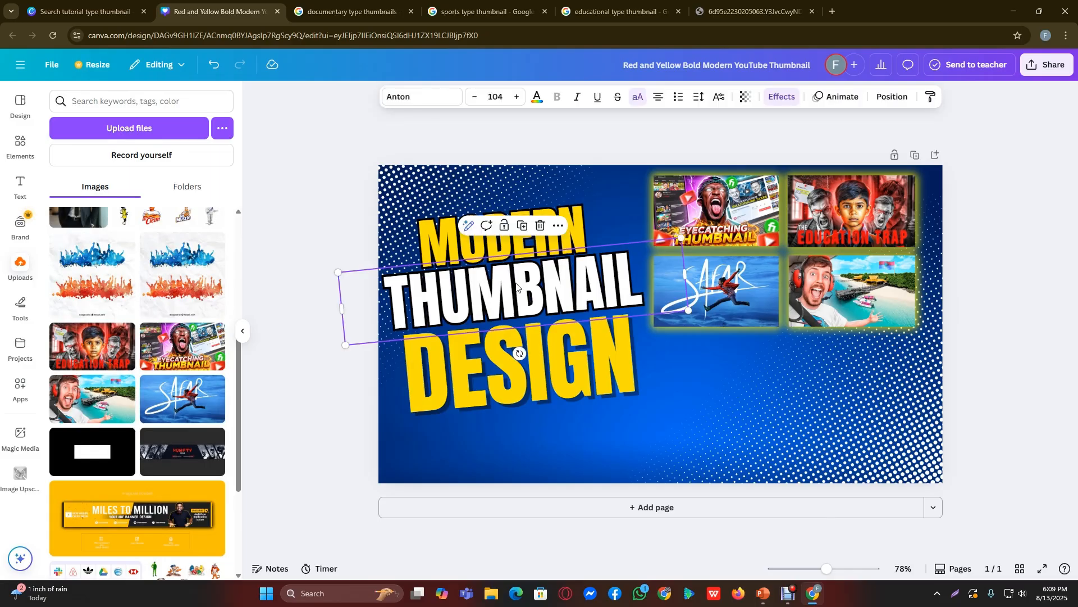
pyautogui.click(576, 235)
pyautogui.moveTo(550, 220); pyautogui.dragTo(547, 220)
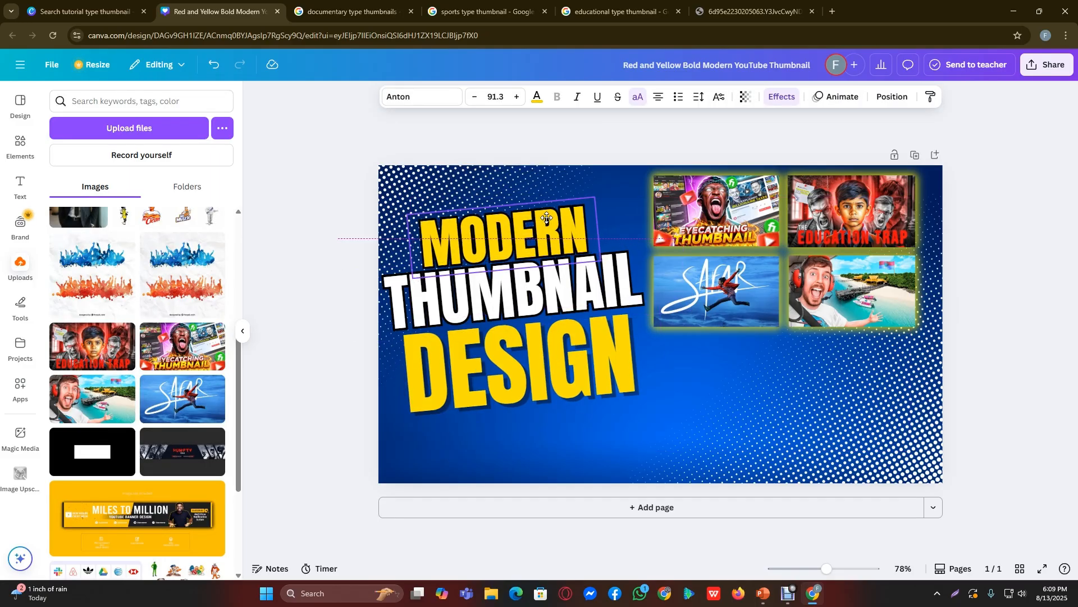
pyautogui.click(330, 198)
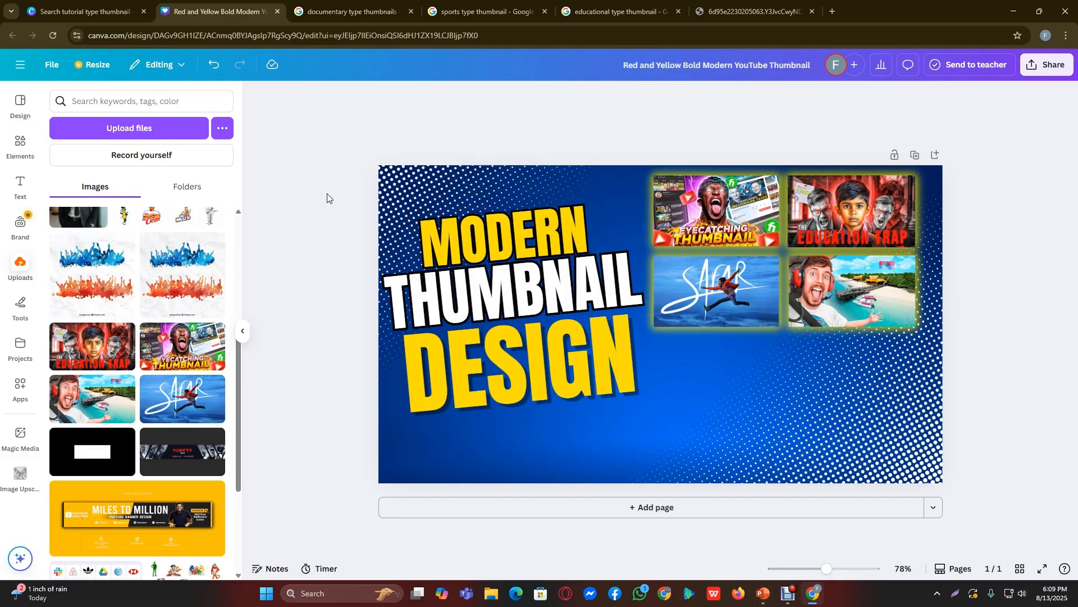
# Step: Insert the uploaded portrait of the man in the black suit, enlarge it and place it over the right half of the thumbnail
pyautogui.click(20, 276)
pyautogui.click(79, 413)
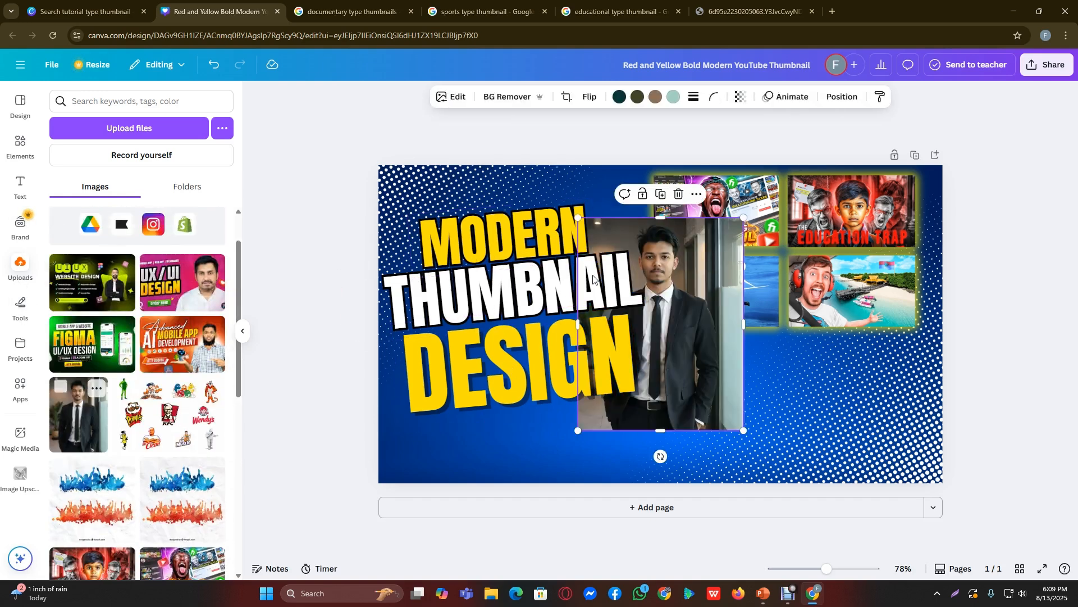
pyautogui.moveTo(629, 261); pyautogui.dragTo(761, 313)
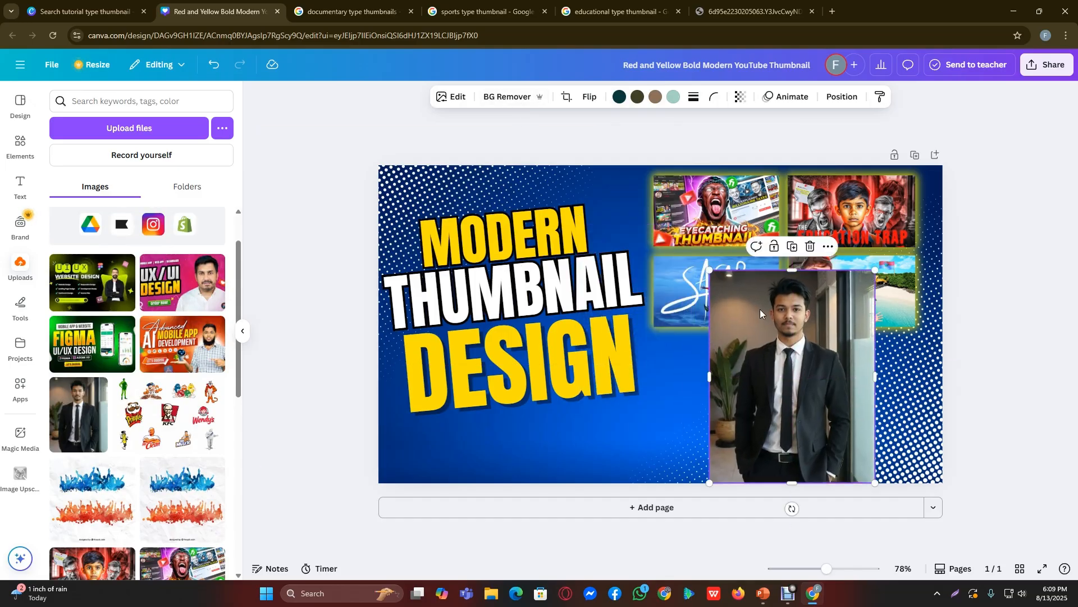
pyautogui.moveTo(711, 271); pyautogui.dragTo(537, 193)
pyautogui.moveTo(763, 356); pyautogui.dragTo(809, 415)
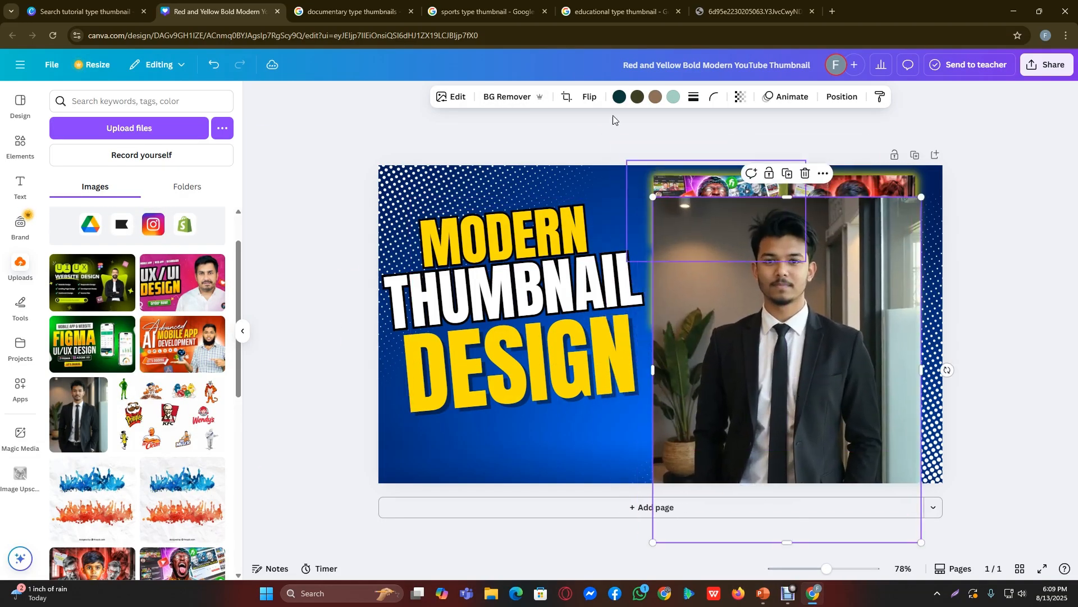
# Step: Remove the portrait's background, then enlarge the cut-out and shift it to the thumbnail's right edge
pyautogui.click(509, 101)
pyautogui.moveTo(917, 207); pyautogui.dragTo(977, 181)
pyautogui.moveTo(872, 375); pyautogui.dragTo(957, 386)
# Step: Stack the Education Trap and beach images below the Safar image in one column, moving the portrait out of the way
pyautogui.moveTo(821, 244); pyautogui.dragTo(714, 355)
pyautogui.moveTo(810, 421); pyautogui.dragTo(807, 418)
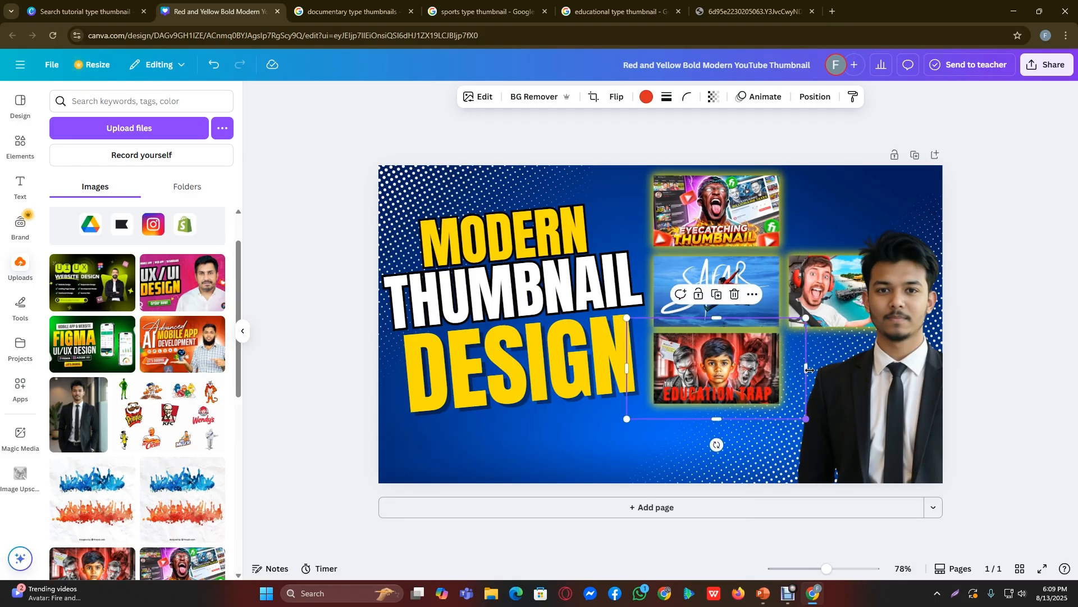
pyautogui.moveTo(833, 299); pyautogui.dragTo(848, 422)
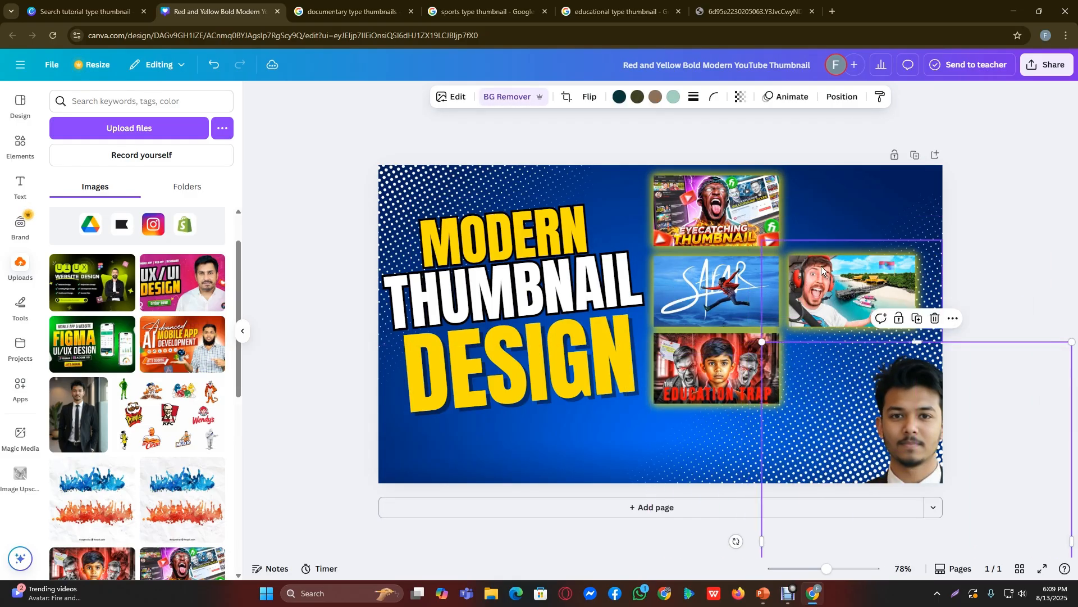
pyautogui.moveTo(821, 270); pyautogui.dragTo(714, 424)
# Step: Lock the lower-right halftone pattern and shift the column of four example thumbnails slightly left and up
pyautogui.click(965, 263)
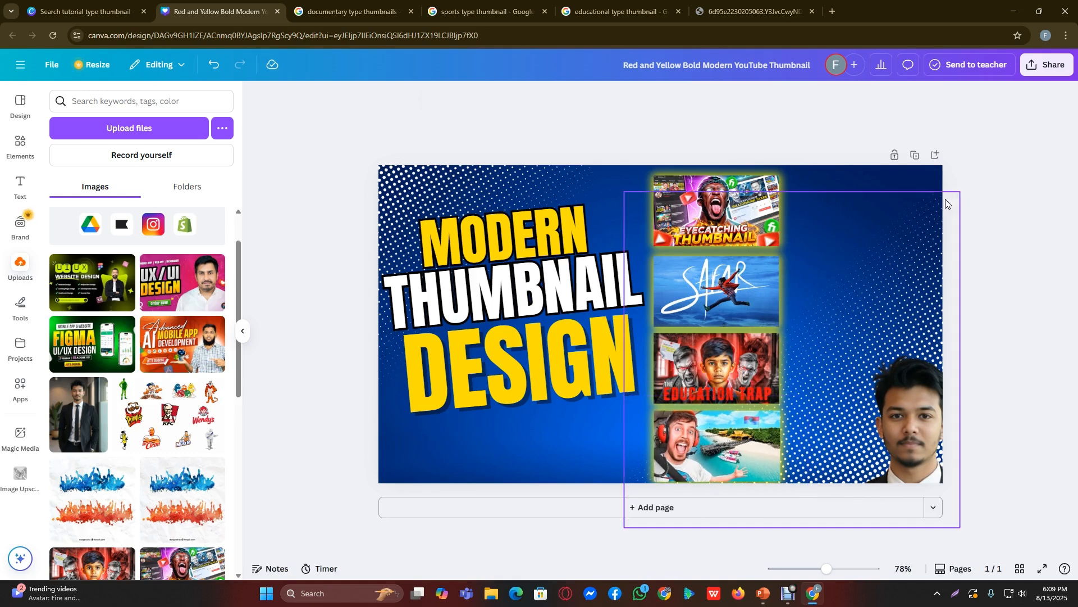
pyautogui.moveTo(990, 199); pyautogui.dragTo(909, 232)
pyautogui.click(775, 169)
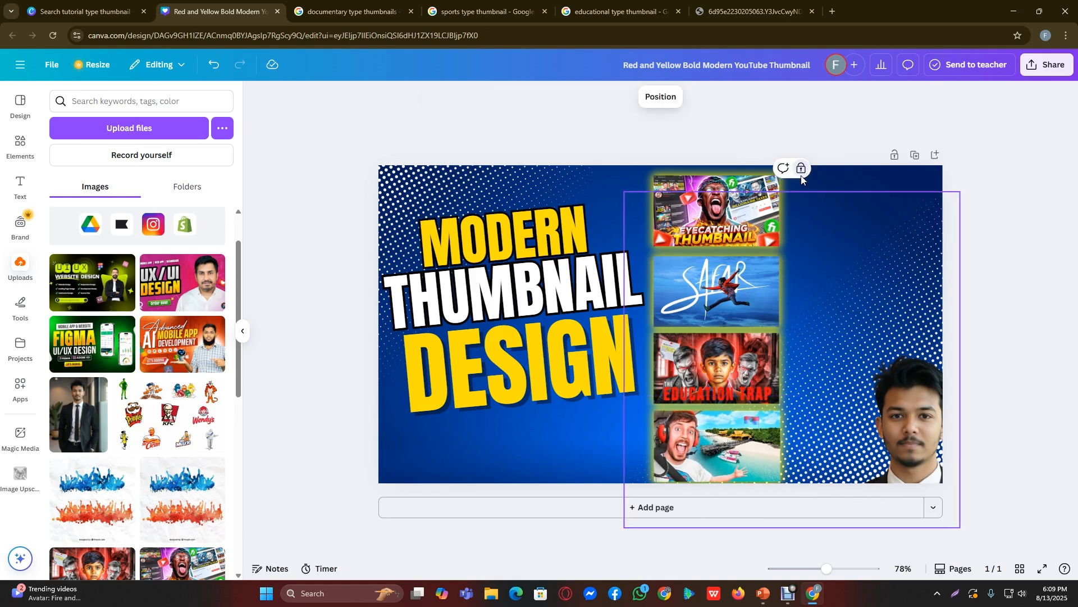
pyautogui.click(988, 185)
pyautogui.moveTo(711, 136); pyautogui.dragTo(715, 452)
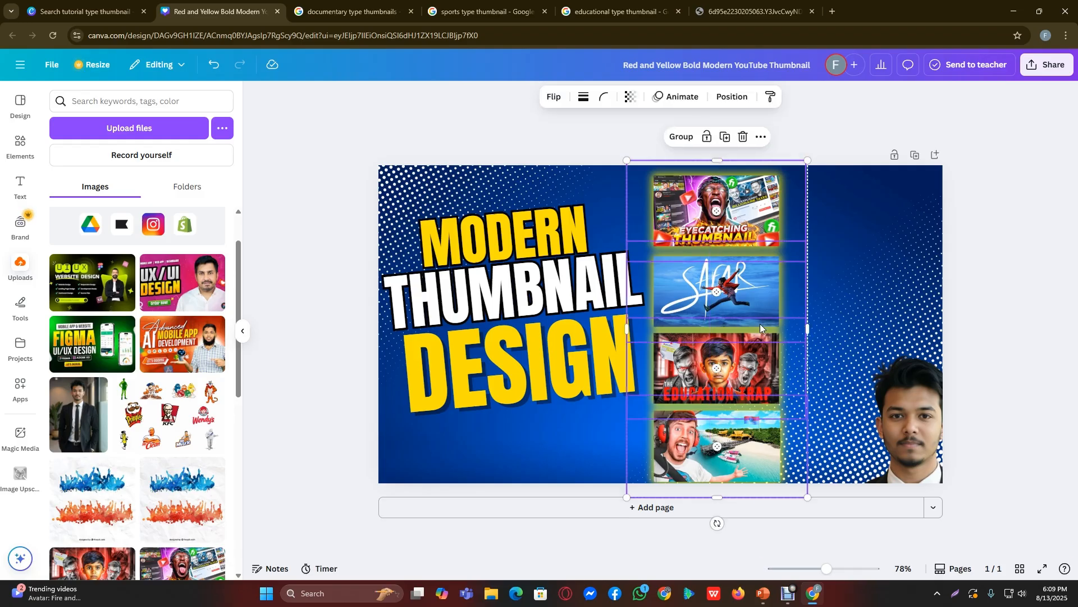
pyautogui.moveTo(759, 323); pyautogui.dragTo(744, 318)
# Step: Lock the halftone pattern in the design's upper-left corner
pyautogui.moveTo(260, 130); pyautogui.dragTo(598, 467)
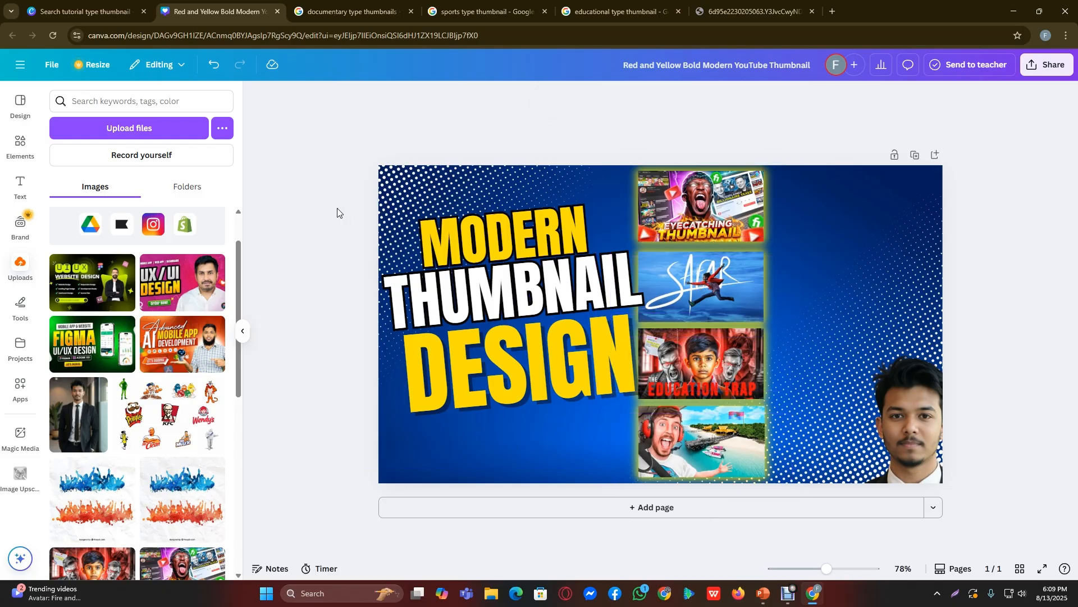
pyautogui.moveTo(336, 155); pyautogui.dragTo(406, 190)
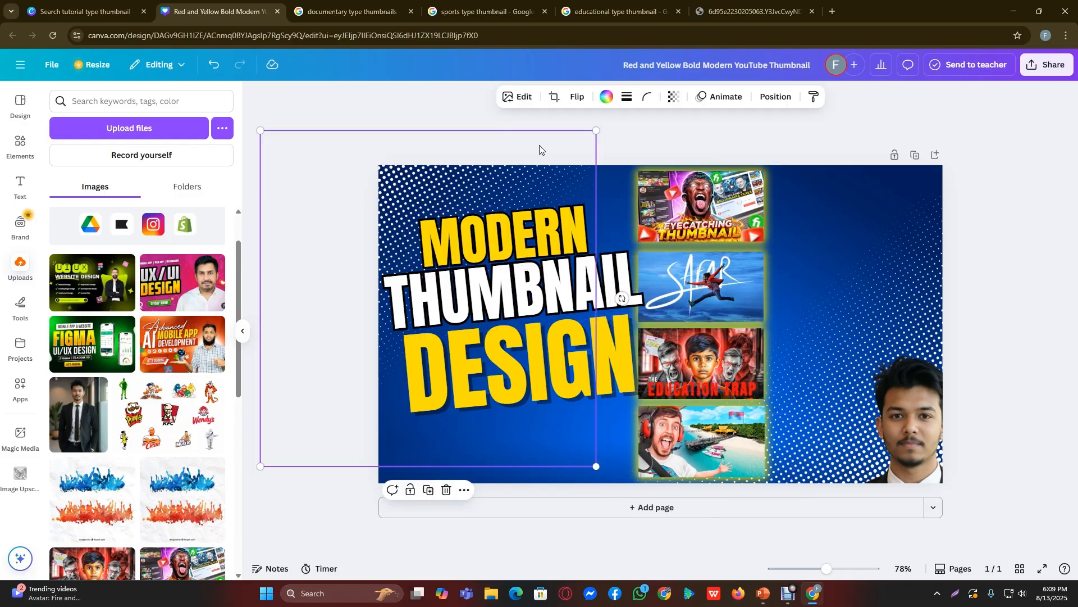
pyautogui.click(411, 490)
# Step: Shrink the three title lines together and reposition them clear of the example thumbnail column
pyautogui.moveTo(340, 196); pyautogui.dragTo(653, 402)
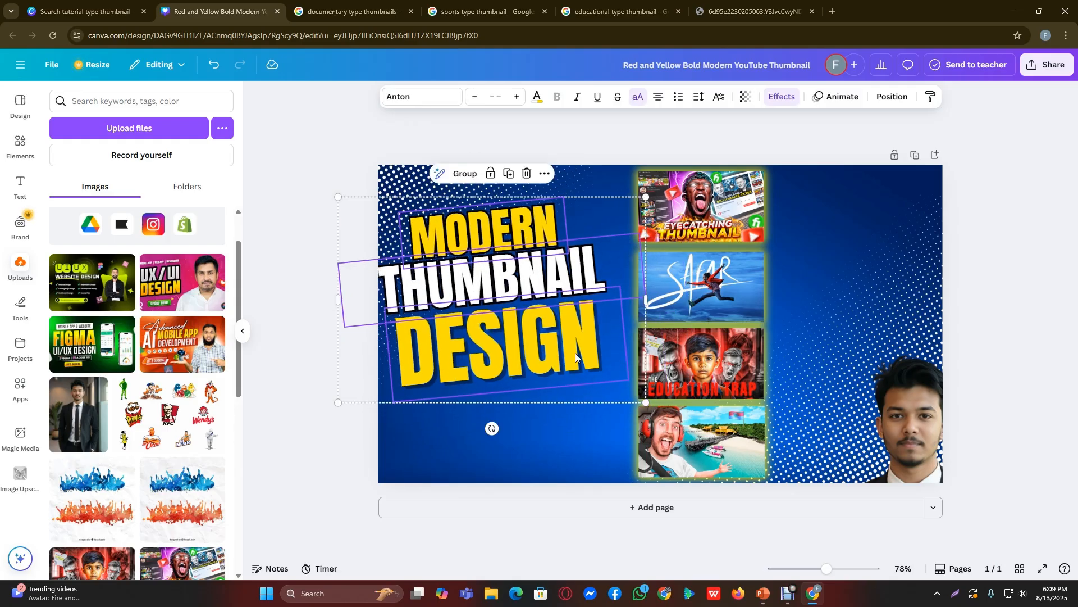
pyautogui.moveTo(584, 355); pyautogui.dragTo(579, 368)
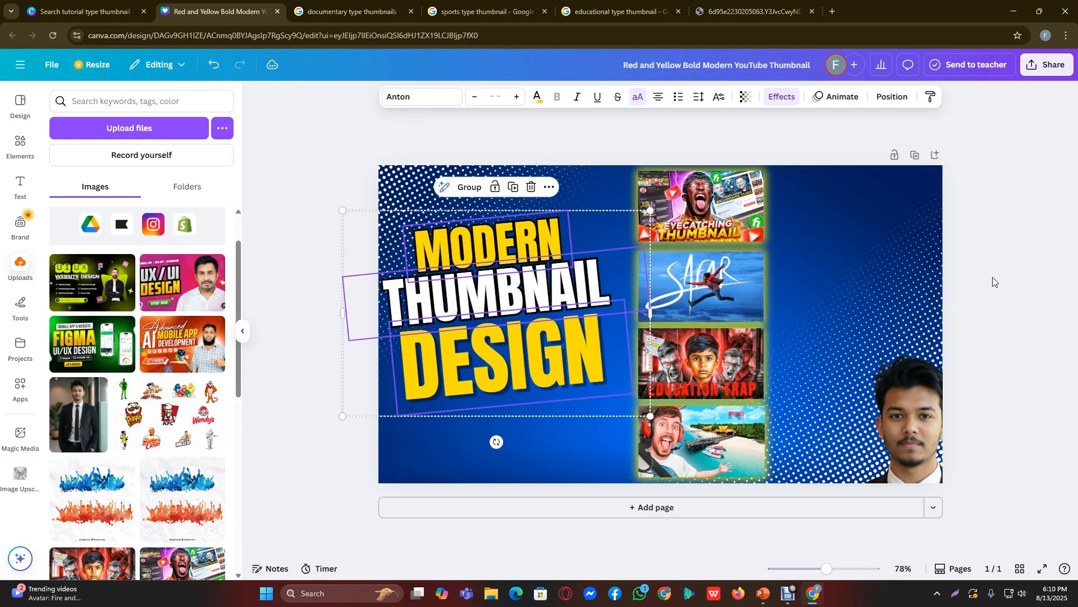
pyautogui.click(977, 314)
# Step: Move the portrait back up beside the example thumbnails, then enlarge the three title lines slightly and raise them
pyautogui.moveTo(960, 420); pyautogui.dragTo(831, 274)
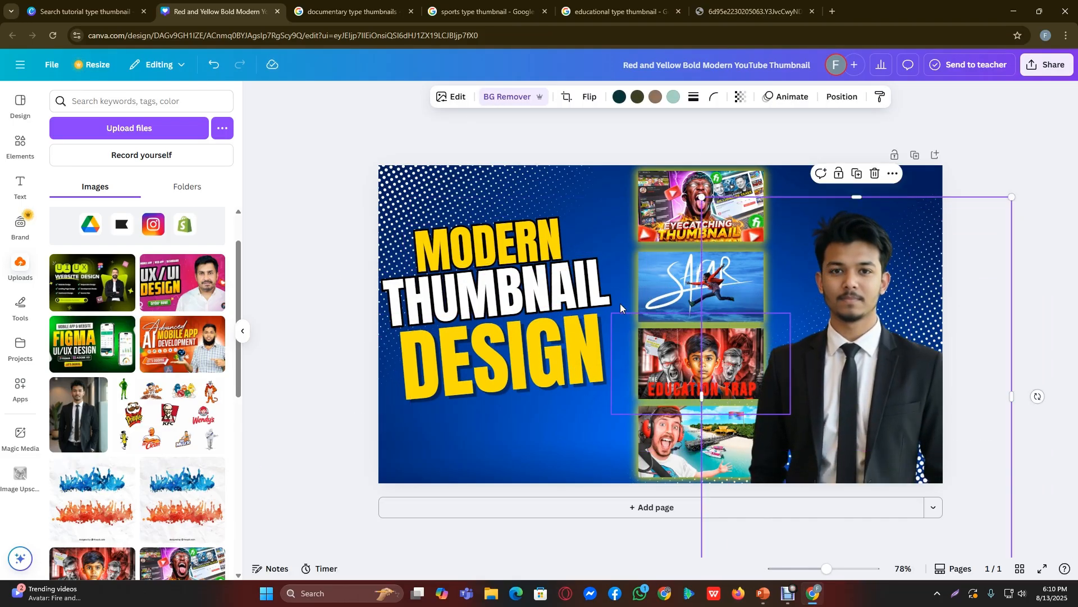
pyautogui.moveTo(304, 244); pyautogui.dragTo(684, 453)
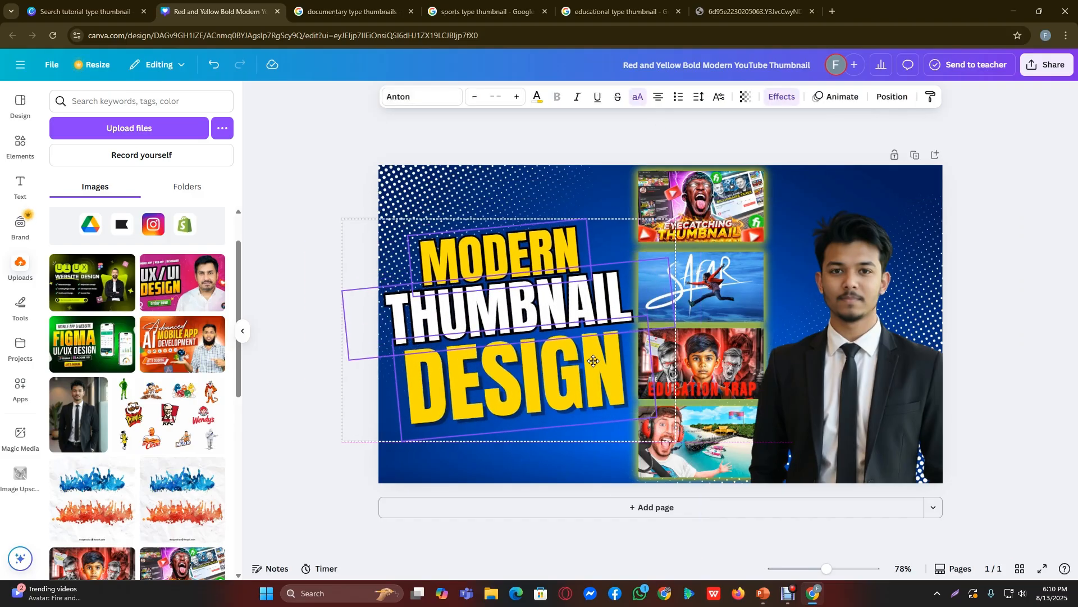
pyautogui.moveTo(593, 360); pyautogui.dragTo(576, 330)
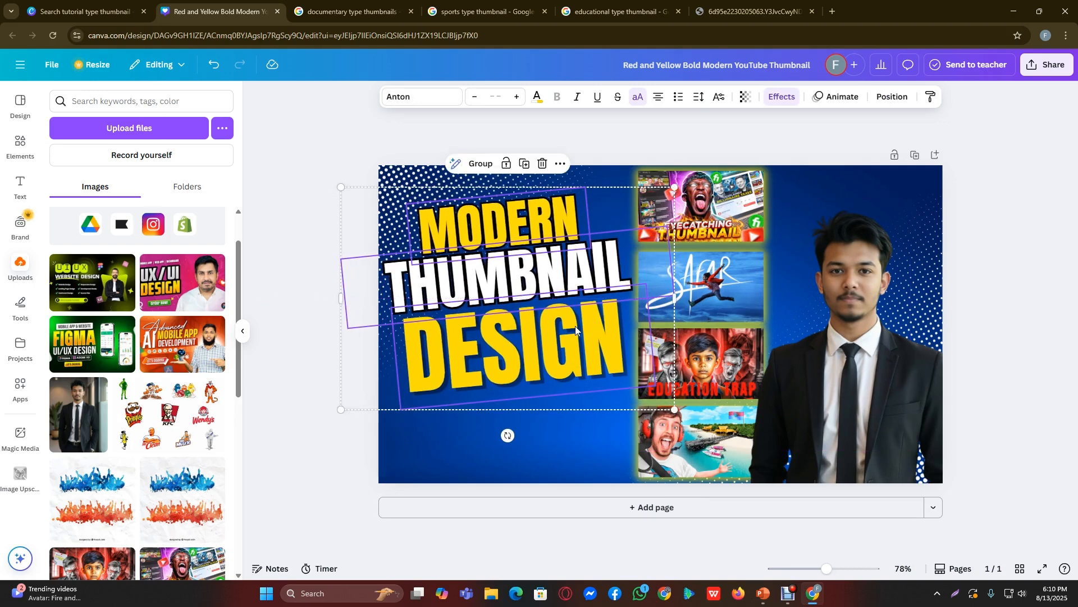
pyautogui.click(307, 225)
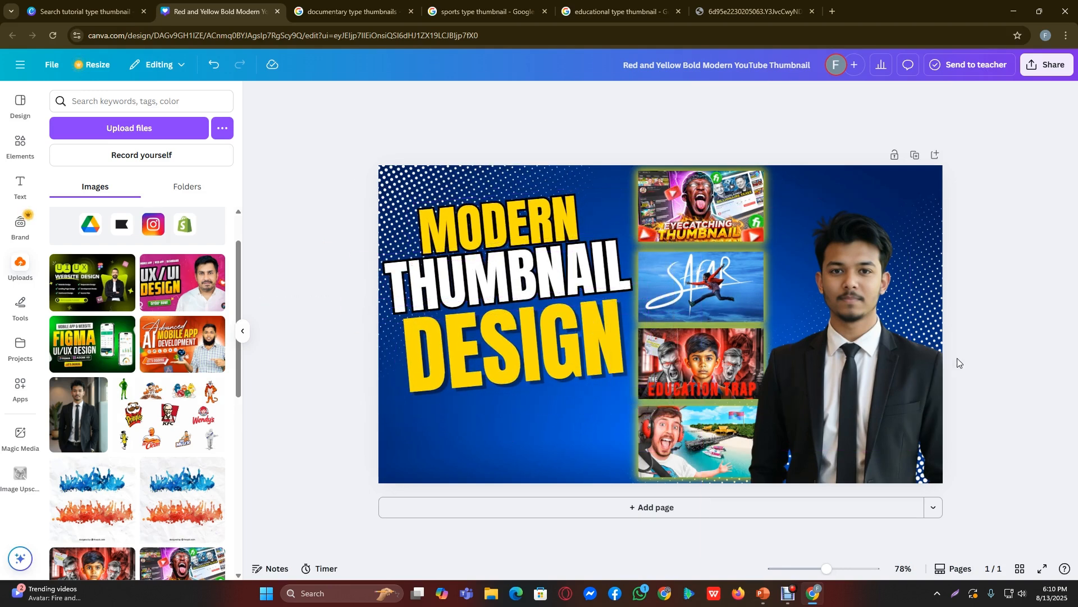
# Step: Enlarge the portrait slightly so the head sits higher at the thumbnail's right side
pyautogui.click(874, 351)
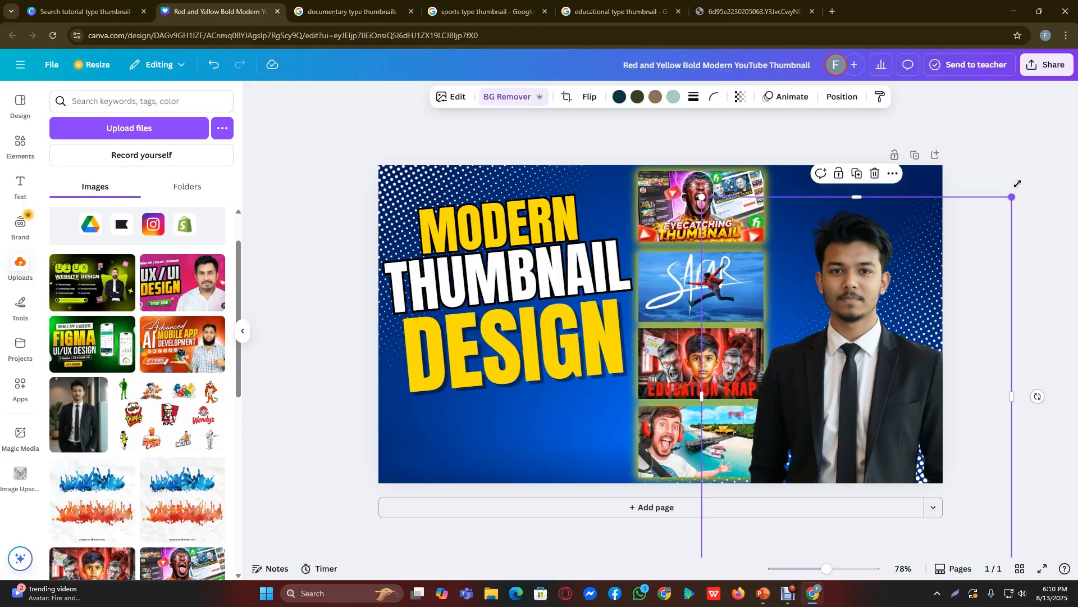
pyautogui.moveTo(1018, 184); pyautogui.dragTo(995, 169)
pyautogui.click(980, 131)
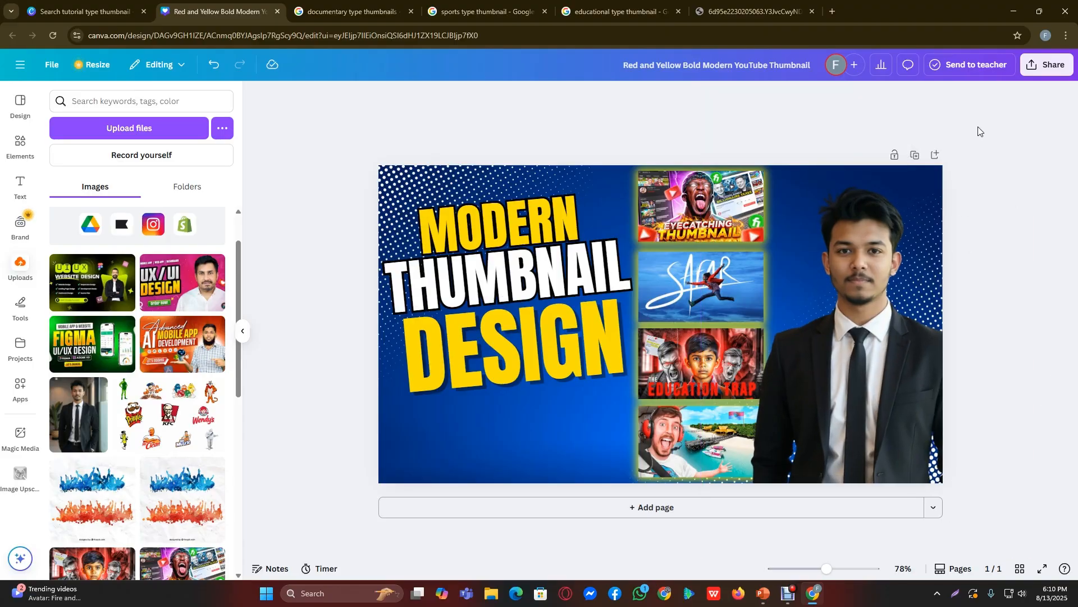
# Step: Leave the template preview and open the existing Canva Masterclass Class 01 thumbnail from the saved projects
pyautogui.click(99, 5)
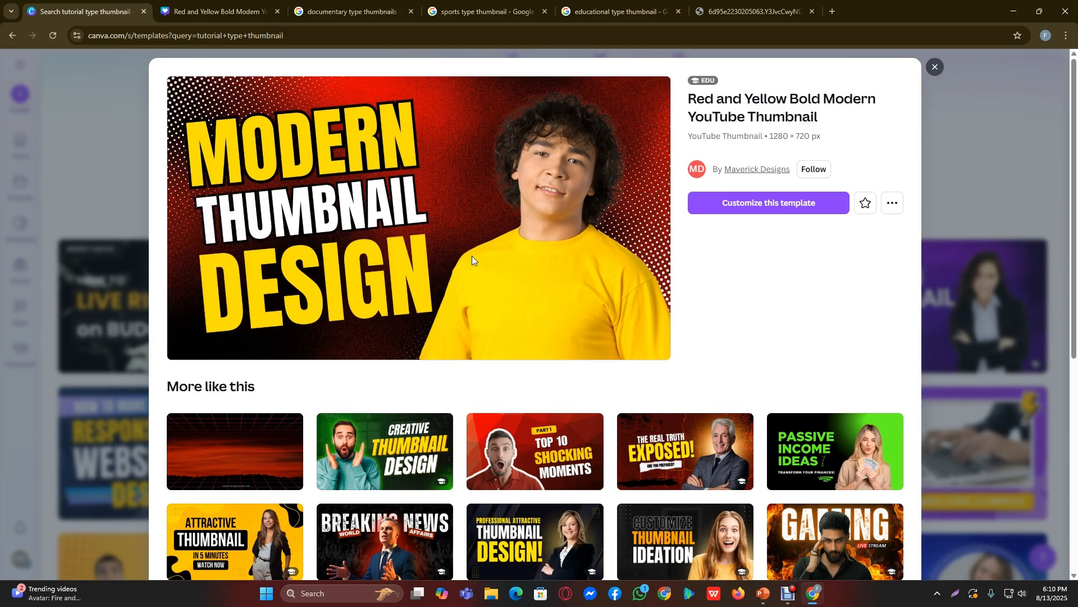
pyautogui.click(935, 68)
pyautogui.click(21, 185)
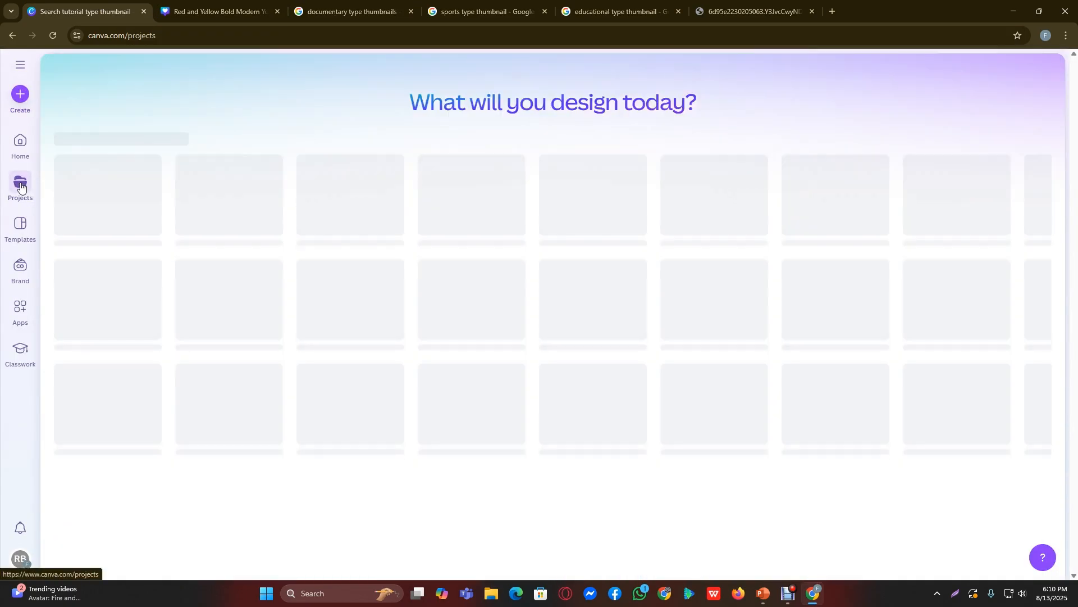
pyautogui.scroll(-3, 458, 364)
pyautogui.scroll(-1, 458, 365)
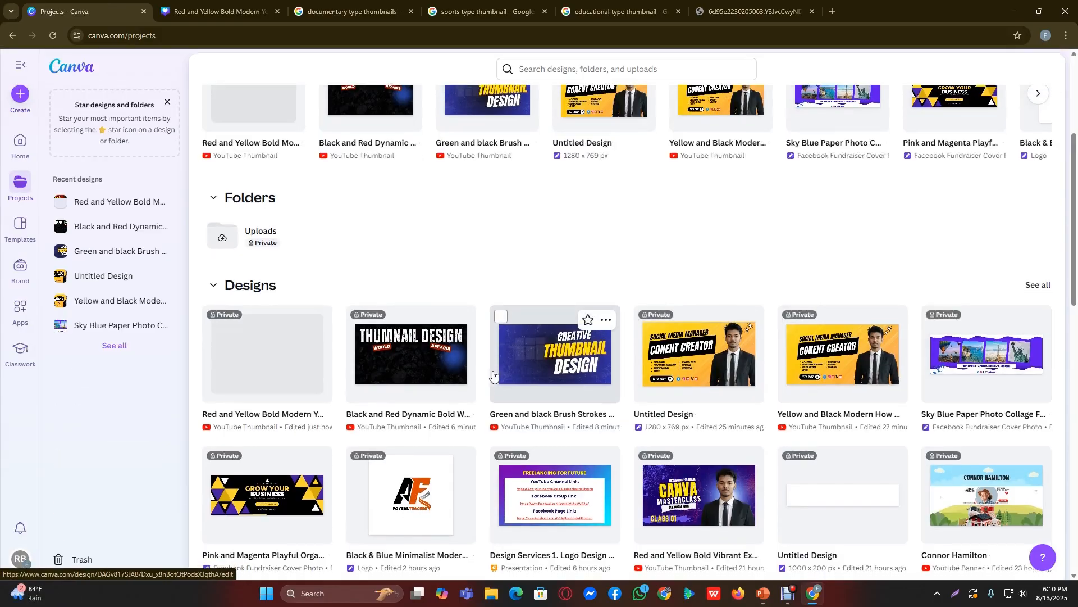
pyautogui.scroll(-1, 786, 421)
pyautogui.click(679, 463)
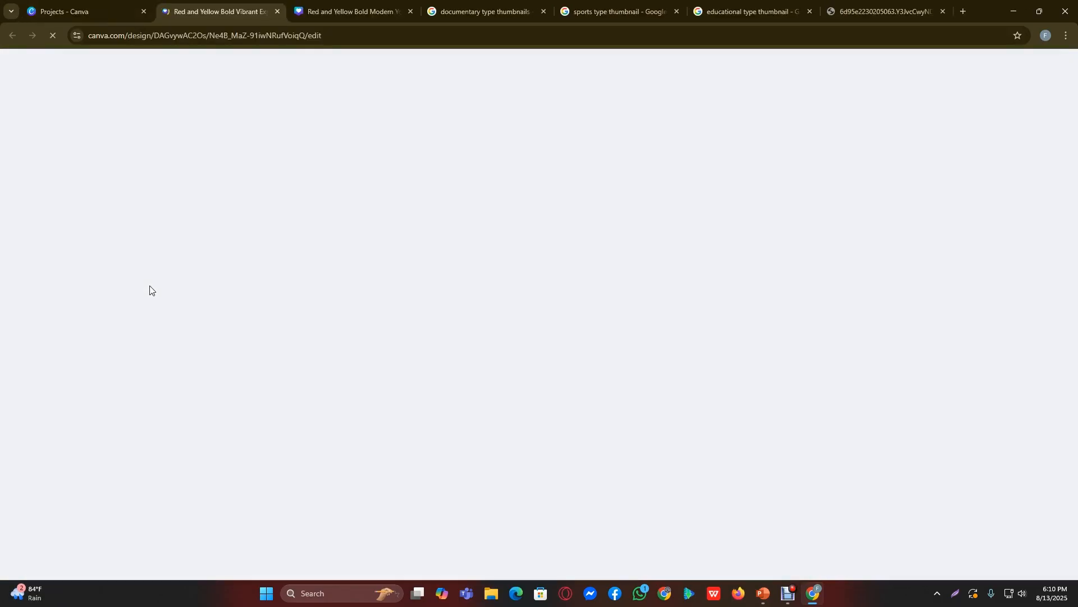
# Step: Duplicate page 2, the Class 02 page, of the Canva Masterclass design
pyautogui.scroll(-5, 438, 368)
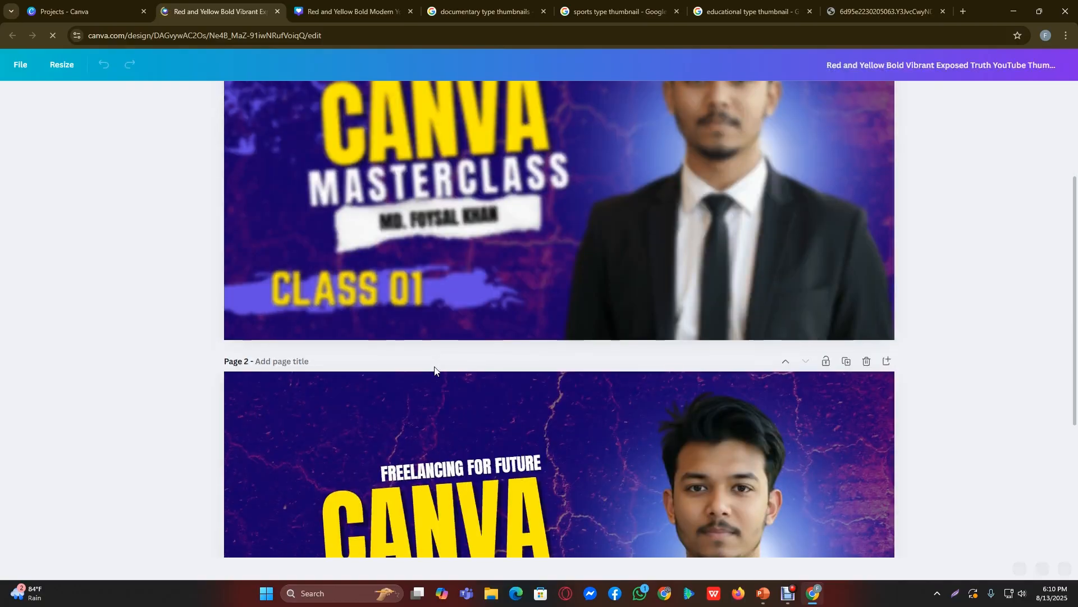
pyautogui.scroll(4, 646, 425)
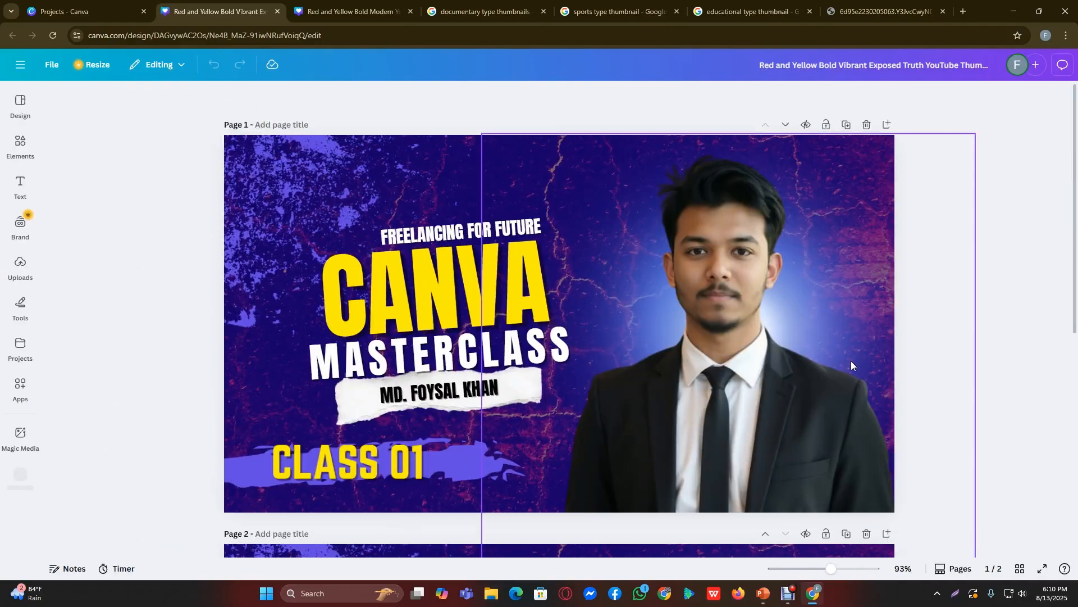
pyautogui.scroll(-5, 854, 314)
pyautogui.click(847, 193)
pyautogui.scroll(-2, 425, 431)
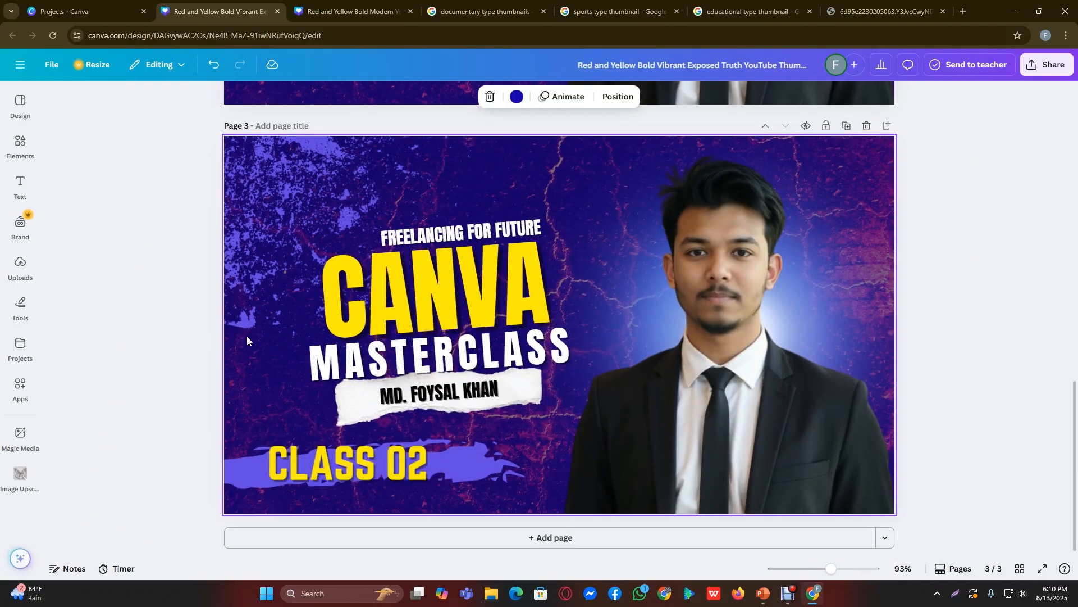
# Step: Delete the purple splatter, the portrait and the glow behind it from page 3
pyautogui.moveTo(187, 194); pyautogui.dragTo(503, 197)
pyautogui.press('Delete')
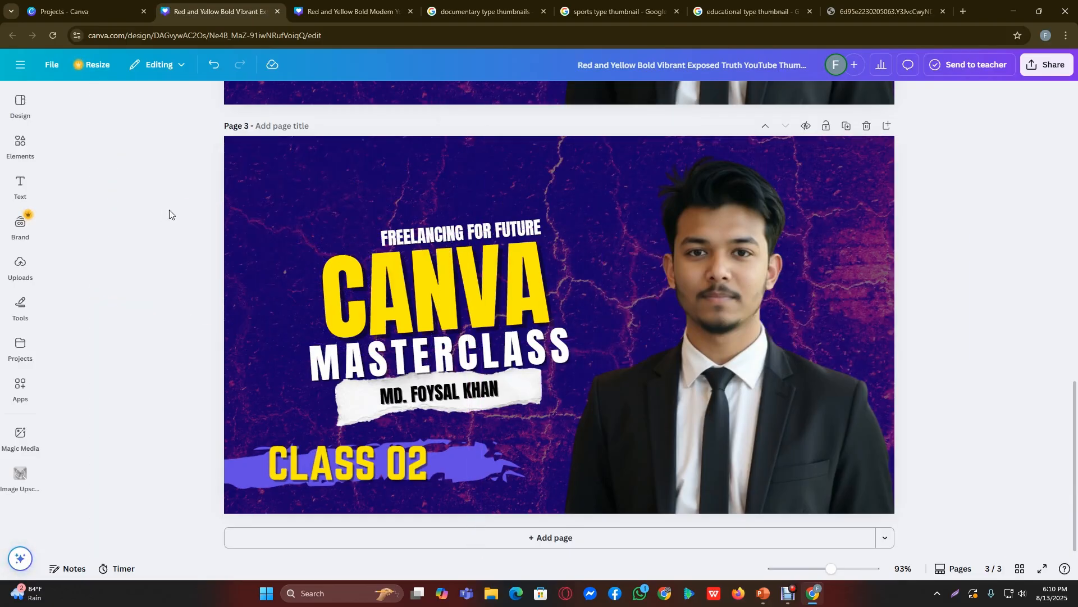
pyautogui.click(750, 230)
pyautogui.press('Delete')
pyautogui.moveTo(953, 382); pyautogui.dragTo(820, 477)
# Step: Group the CANVA MASTERCLASS title lines with the paper name strip on page 3, and return to the Modern Thumbnail Design
pyautogui.moveTo(939, 462); pyautogui.dragTo(107, 522)
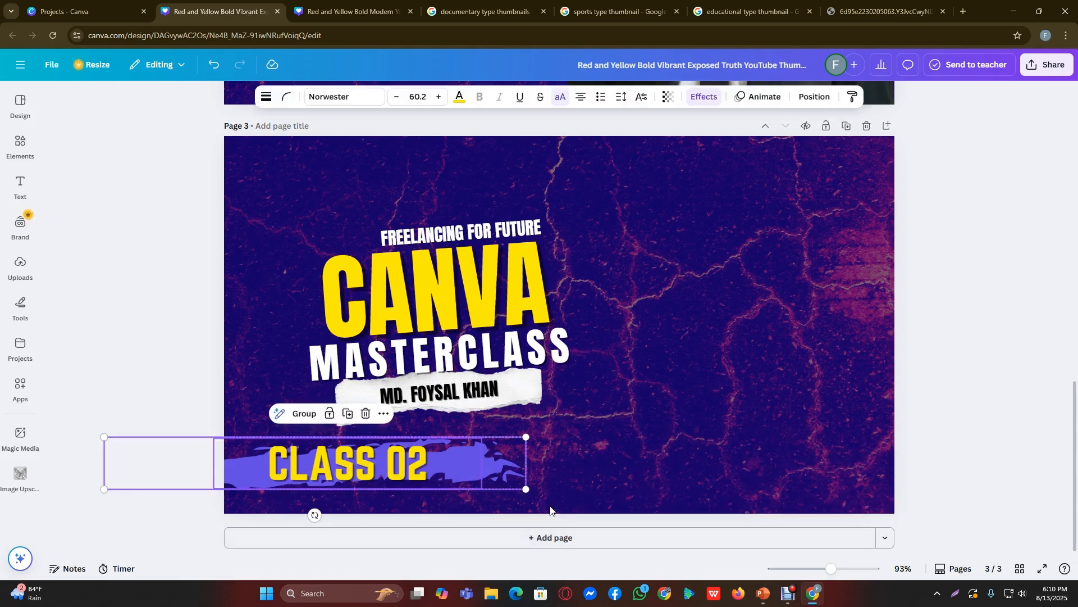
pyautogui.click(922, 407)
pyautogui.moveTo(157, 251); pyautogui.dragTo(487, 396)
pyautogui.moveTo(101, 214); pyautogui.dragTo(493, 352)
pyautogui.hotkey('ctrl', 'g')
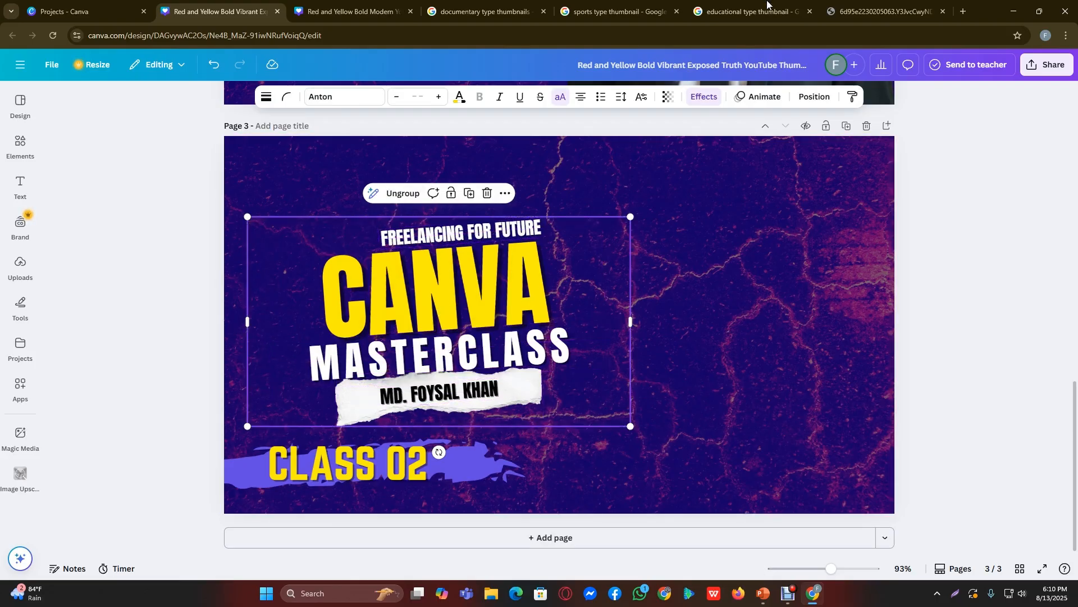
pyautogui.click(348, 11)
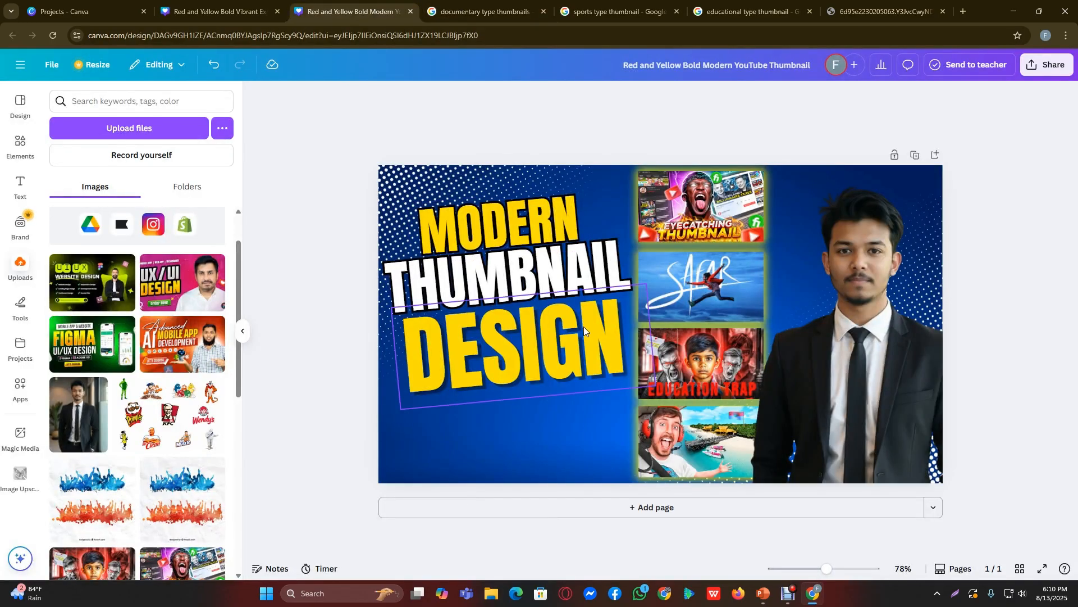
# Step: Paste the grouped CANVA MASTERCLASS title with its name strip and place it small below the word DESIGN
pyautogui.hotkey('ctrl', 'v')
pyautogui.moveTo(731, 236); pyautogui.dragTo(553, 437)
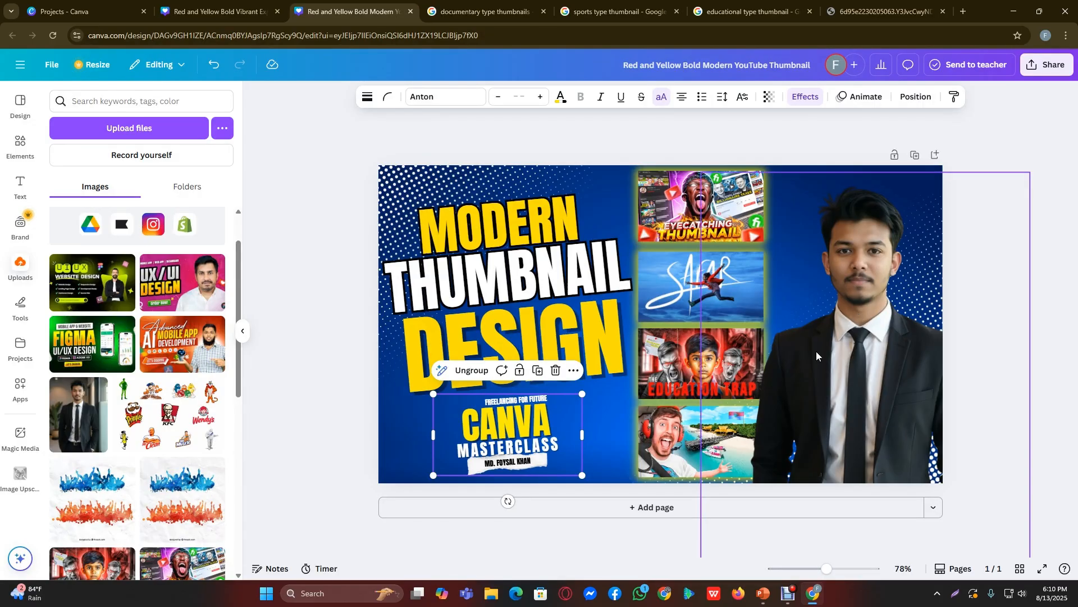
pyautogui.click(303, 379)
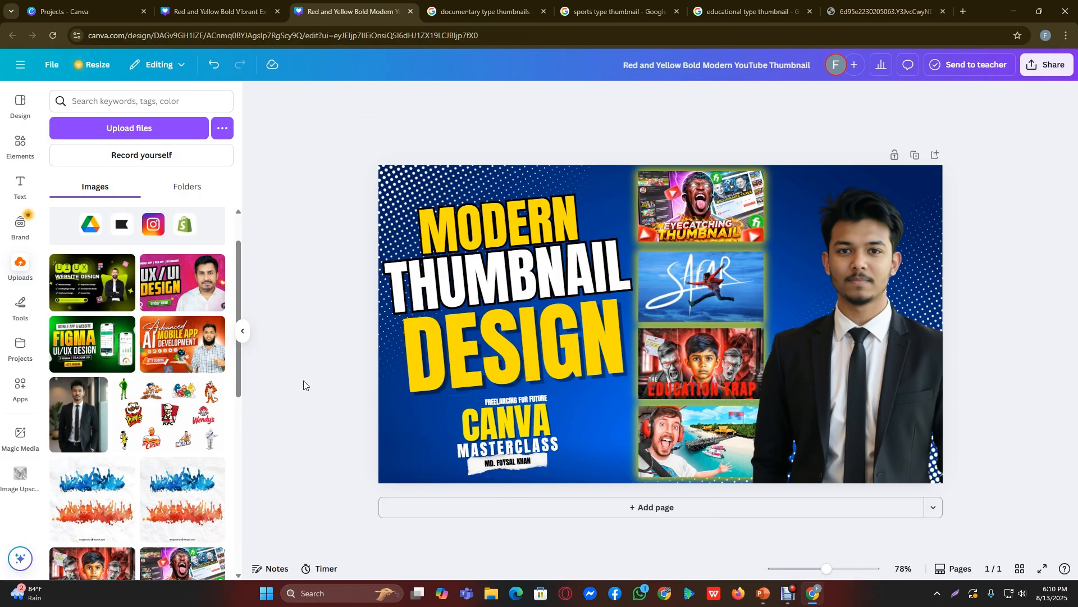
# Step: Delete the name text and the white paper strip from the pasted CANVA MASTERCLASS group
pyautogui.click(520, 469)
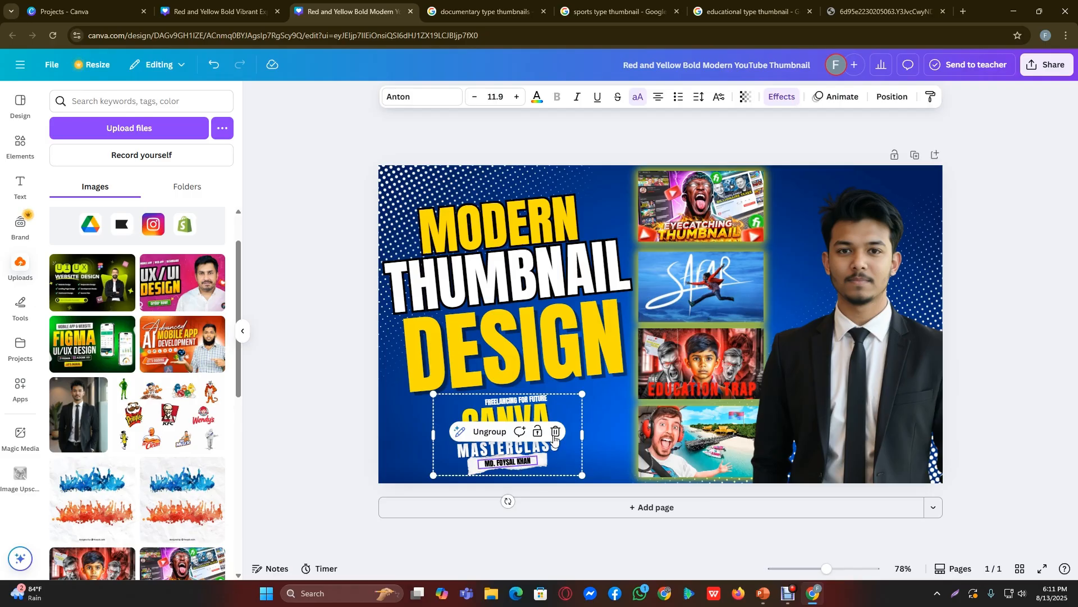
pyautogui.click(499, 467)
pyautogui.press('Delete')
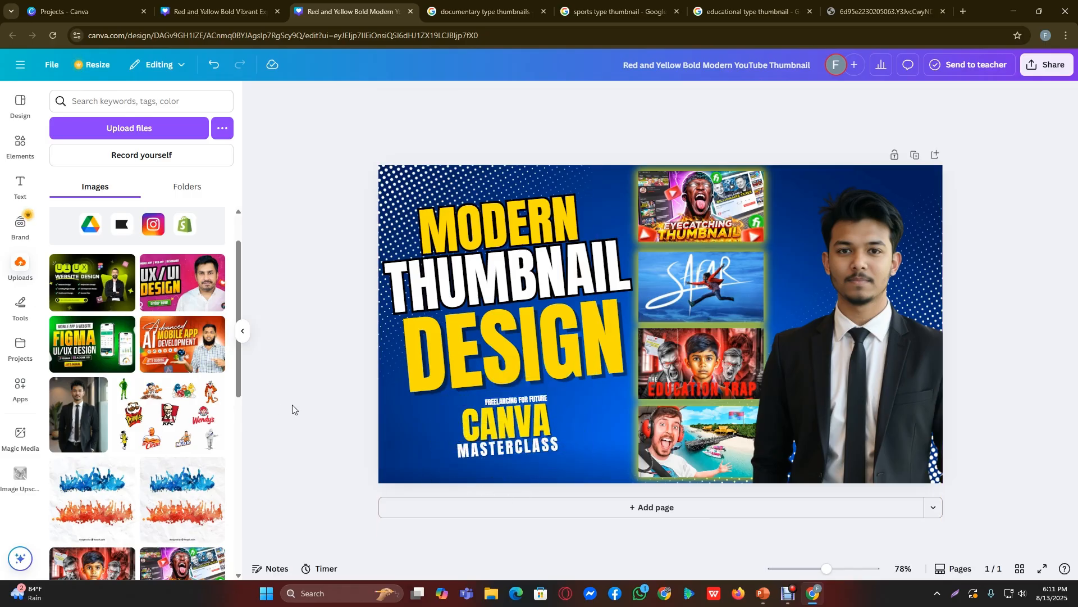
pyautogui.moveTo(303, 404); pyautogui.dragTo(404, 436)
pyautogui.click(540, 495)
# Step: Scale the CANVA MASTERCLASS group down and place it under the end of the word DESIGN
pyautogui.click(520, 403)
pyautogui.moveTo(520, 403); pyautogui.dragTo(519, 417)
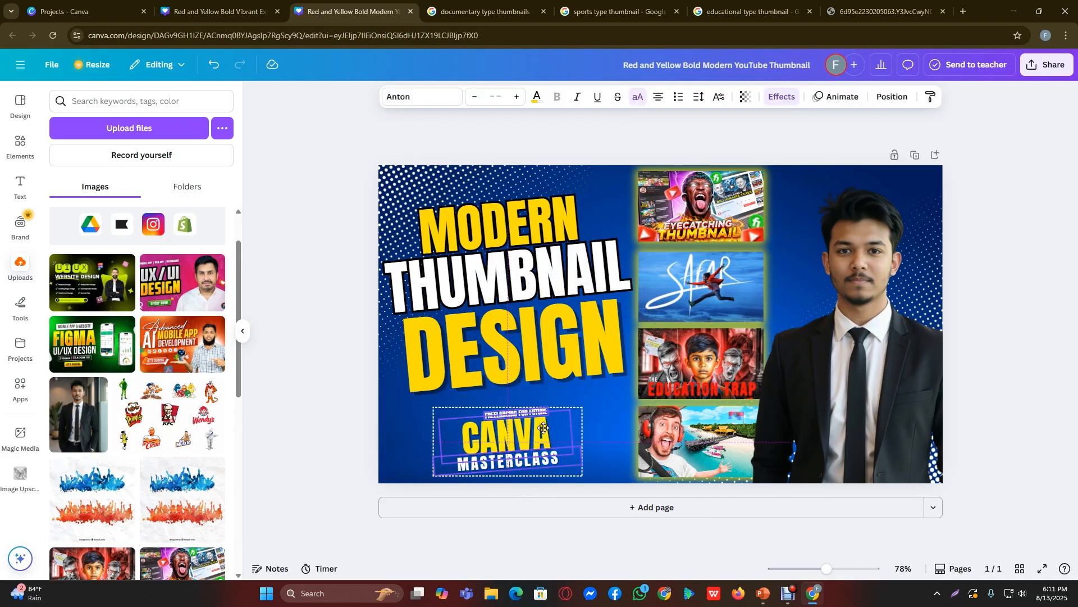
pyautogui.moveTo(580, 476); pyautogui.dragTo(613, 417)
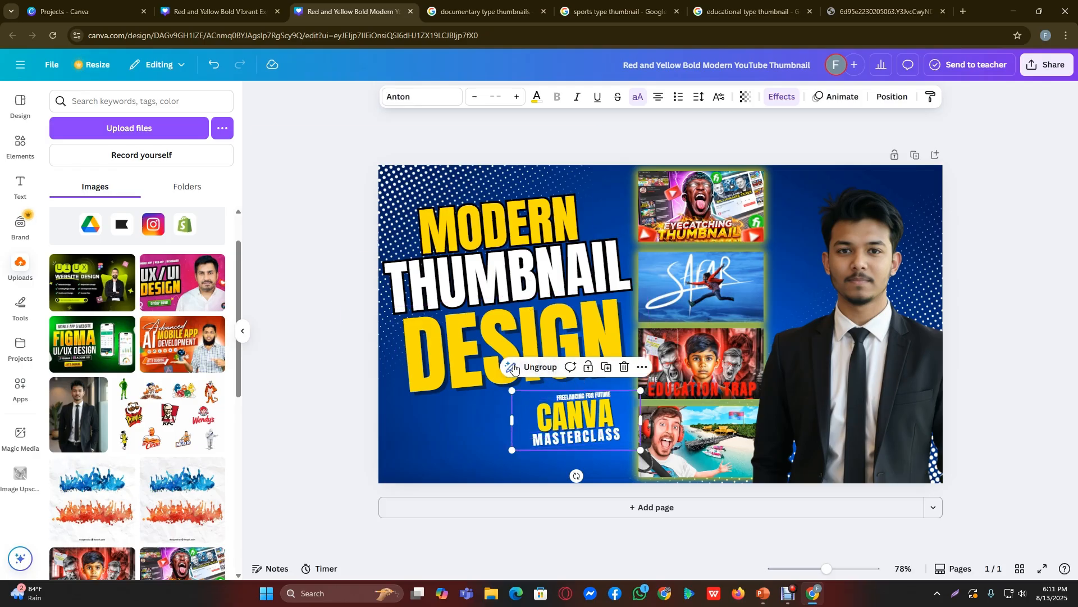
# Step: Try moving the MODERN THUMBNAIL DESIGN title lower and the CANVA MASTERCLASS group to the page's upper-right corner
pyautogui.moveTo(314, 188); pyautogui.dragTo(475, 344)
pyautogui.click(478, 170)
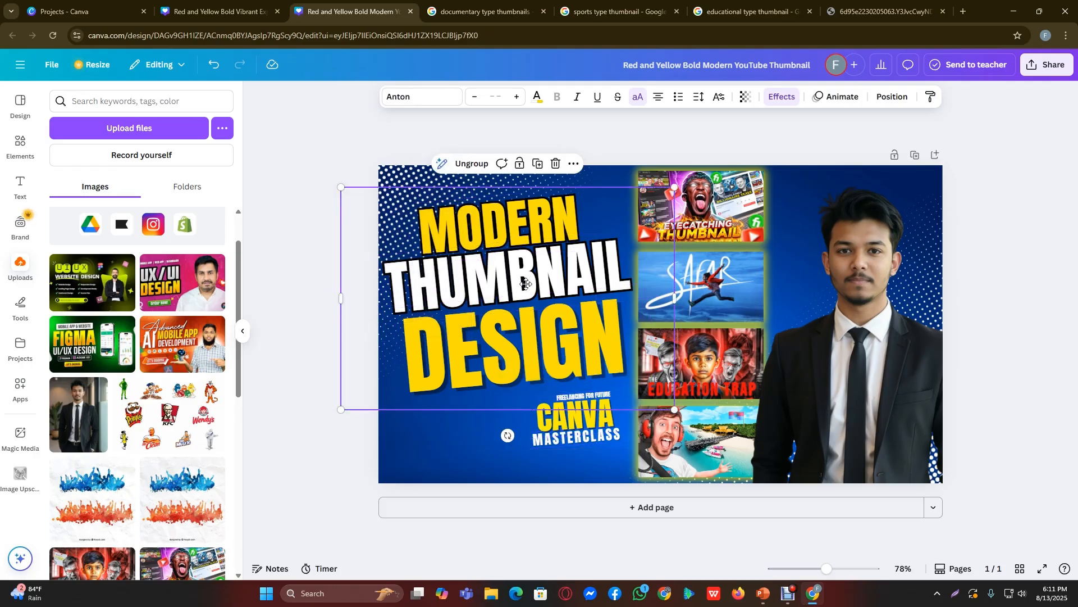
pyautogui.moveTo(497, 281); pyautogui.dragTo(495, 342)
pyautogui.moveTo(571, 406); pyautogui.dragTo(893, 199)
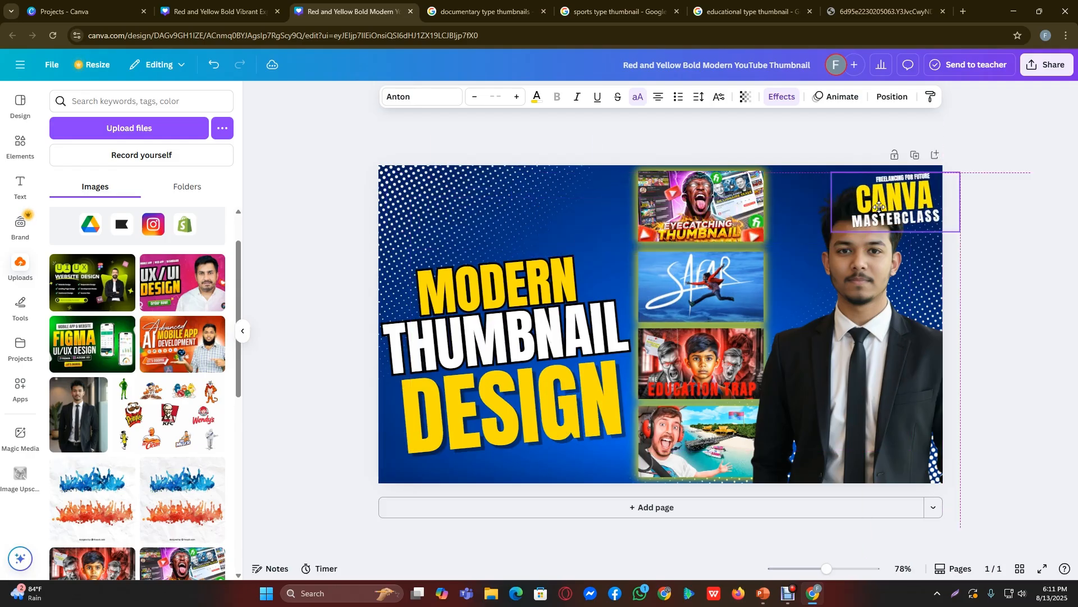
# Step: Try shifting the portrait toward the example thumbnails and shrinking the CANVA MASTERCLASS group in the page corner
pyautogui.moveTo(862, 297); pyautogui.dragTo(839, 299)
pyautogui.click(902, 196)
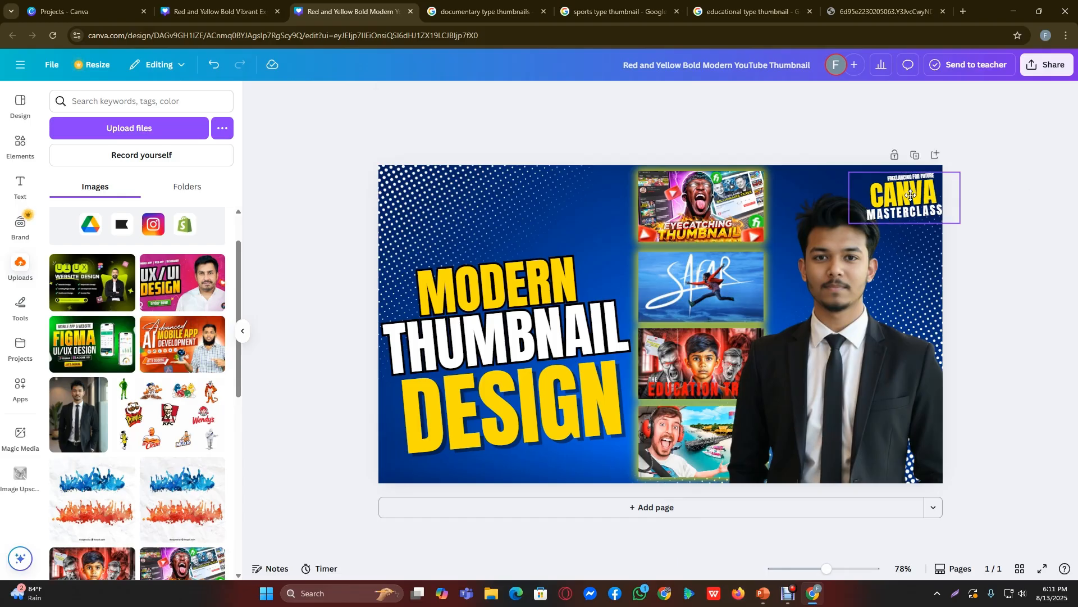
pyautogui.moveTo(910, 196); pyautogui.dragTo(594, 211)
# Step: Undo the layout moves of the portrait, the main title and the CANVA MASTERCLASS group
pyautogui.hotkey('ctrl', 'z')
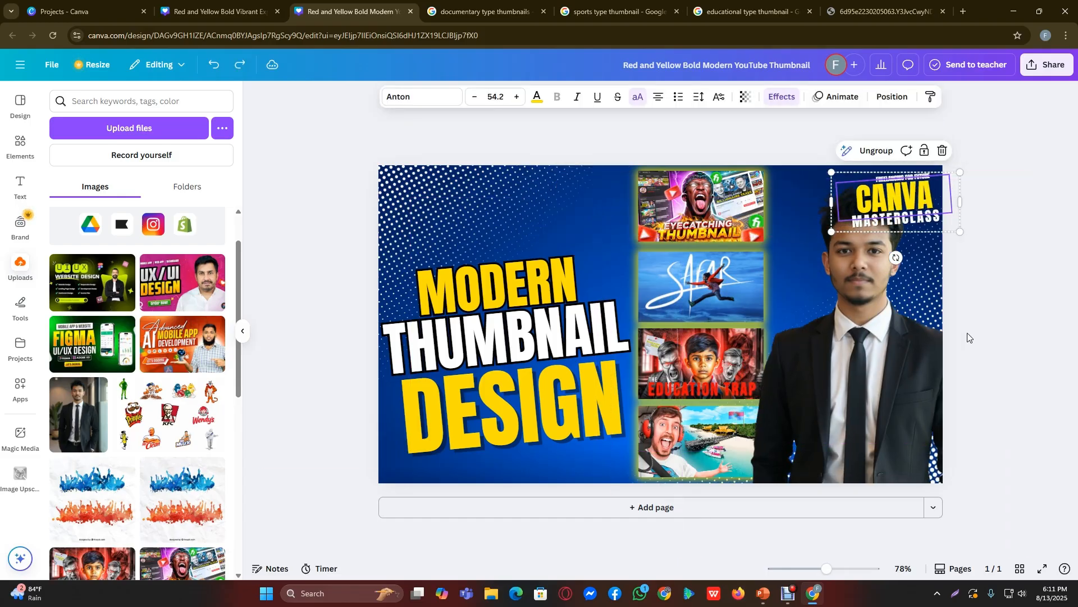
pyautogui.hotkey('ctrl', 'z')
pyautogui.click(1016, 287)
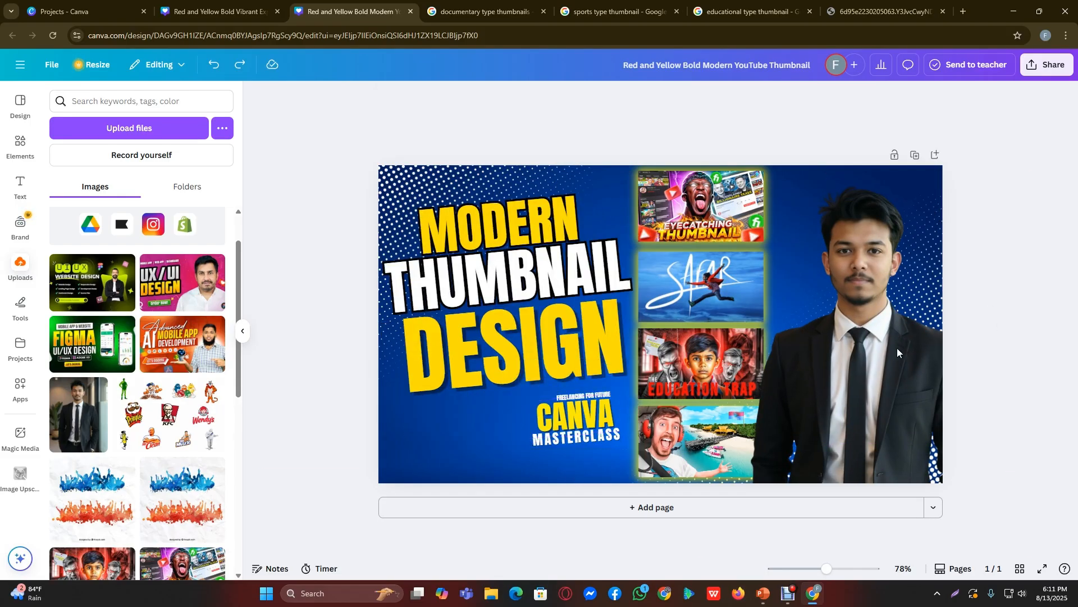
# Step: Move the CANVA MASTERCLASS group slightly down and to the left beneath the word DESIGN
pyautogui.click(594, 416)
pyautogui.moveTo(594, 416)
pyautogui.mouseDown()
pyautogui.moveTo(550, 429)
pyautogui.moveTo(556, 439)
pyautogui.moveTo(579, 430)
pyautogui.mouseUp()
pyautogui.click(319, 371)
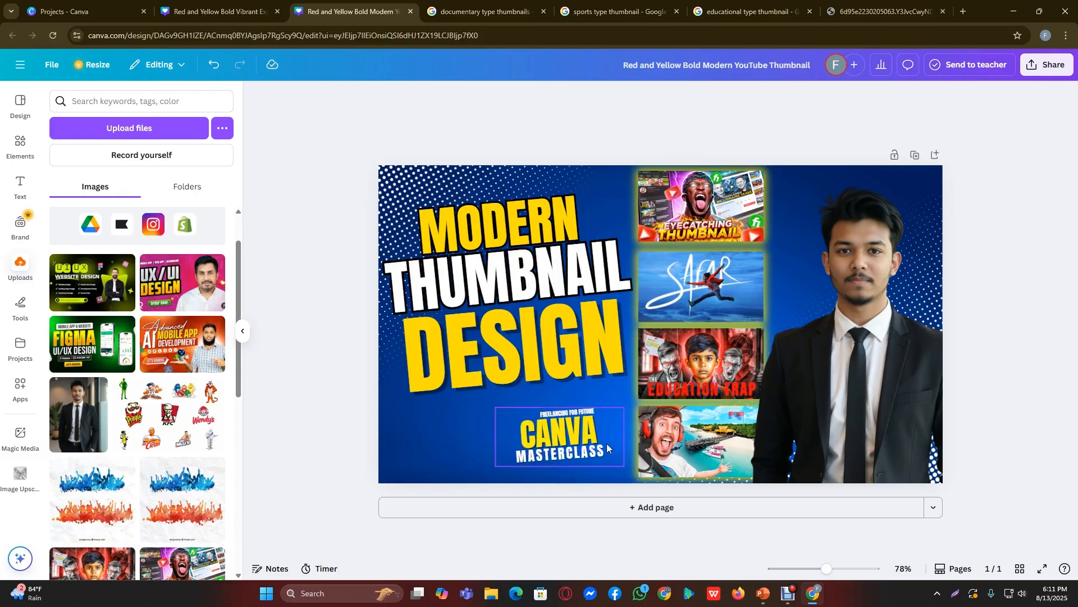
# Step: Undo the CANVA MASTERCLASS group edits back to before the paper strip and name text were deleted
pyautogui.hotkey('ctrl', 'z')
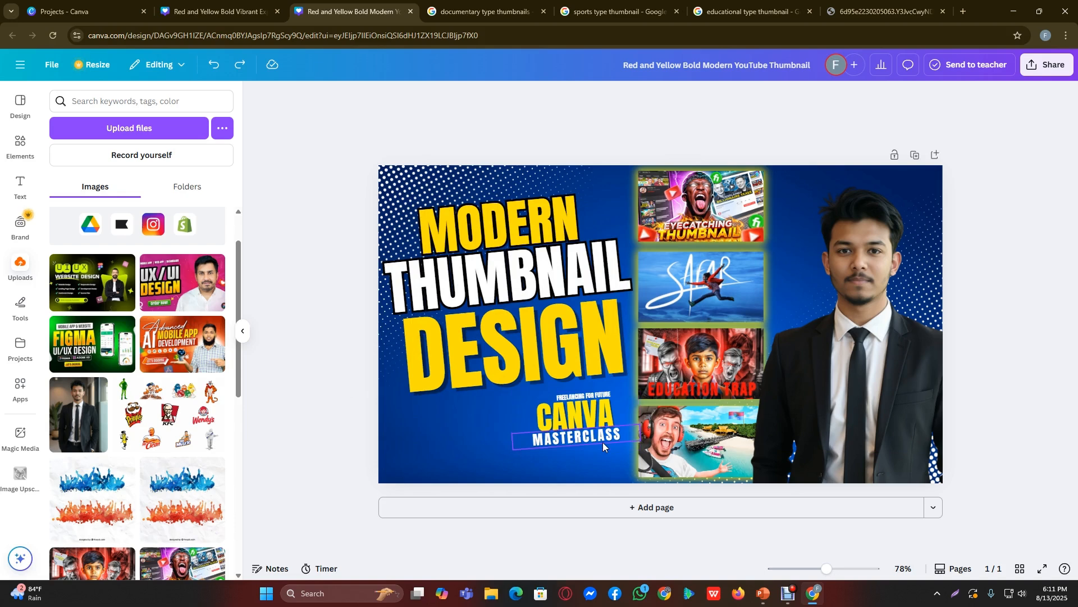
pyautogui.hotkey('ctrl', 'z')
pyautogui.hotkey('ctrl', 'z')
pyautogui.hotkey('ctrl', 'z')
pyautogui.hotkey('ctrl', 'z')
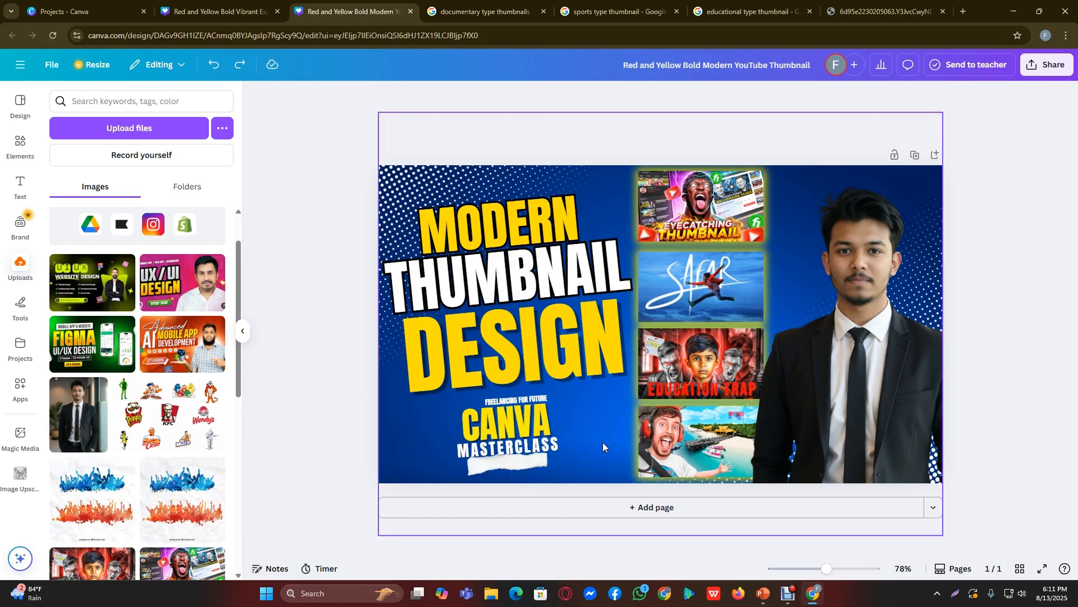
pyautogui.click(522, 435)
pyautogui.click(330, 413)
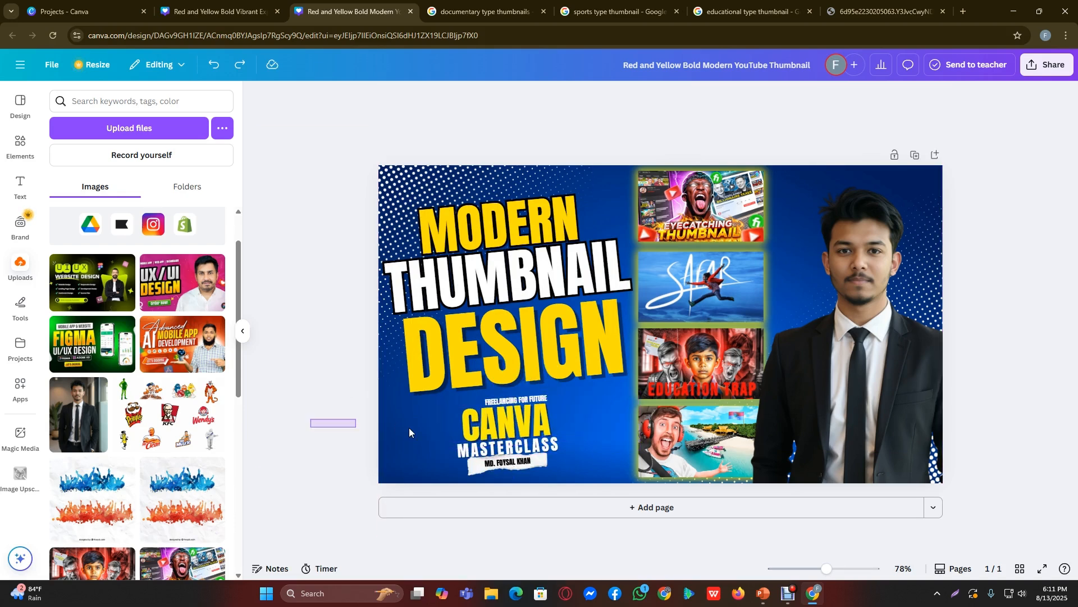
# Step: Move the CANVA MASTERCLASS group with its name strip under the right half of DESIGN and nudge MODERN slightly up
pyautogui.click(506, 444)
pyautogui.click(515, 489)
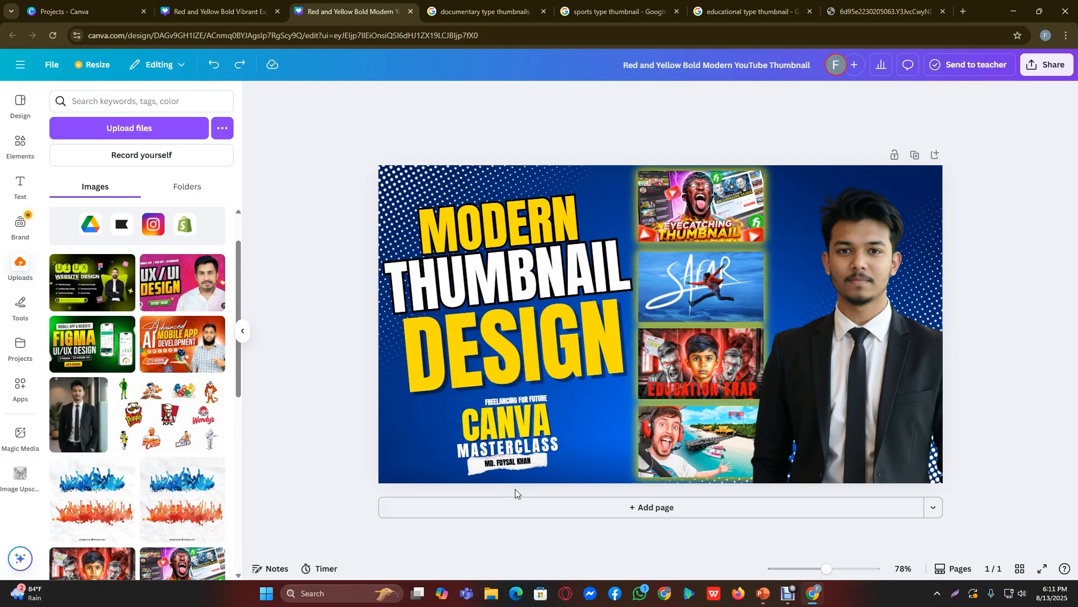
pyautogui.click(518, 404)
pyautogui.moveTo(523, 442); pyautogui.dragTo(592, 440)
pyautogui.click(331, 361)
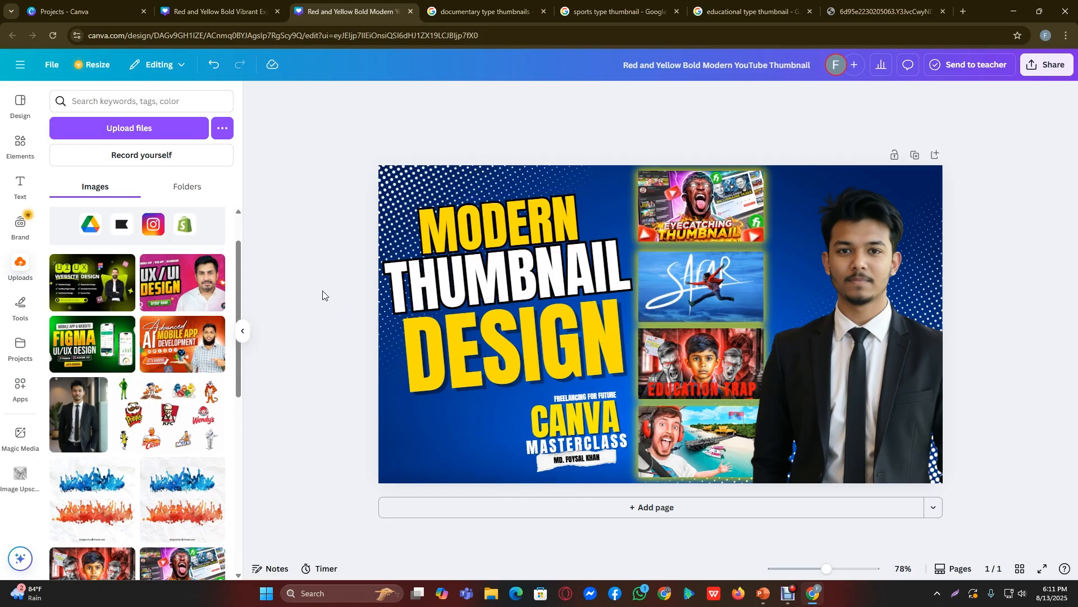
pyautogui.click(509, 236)
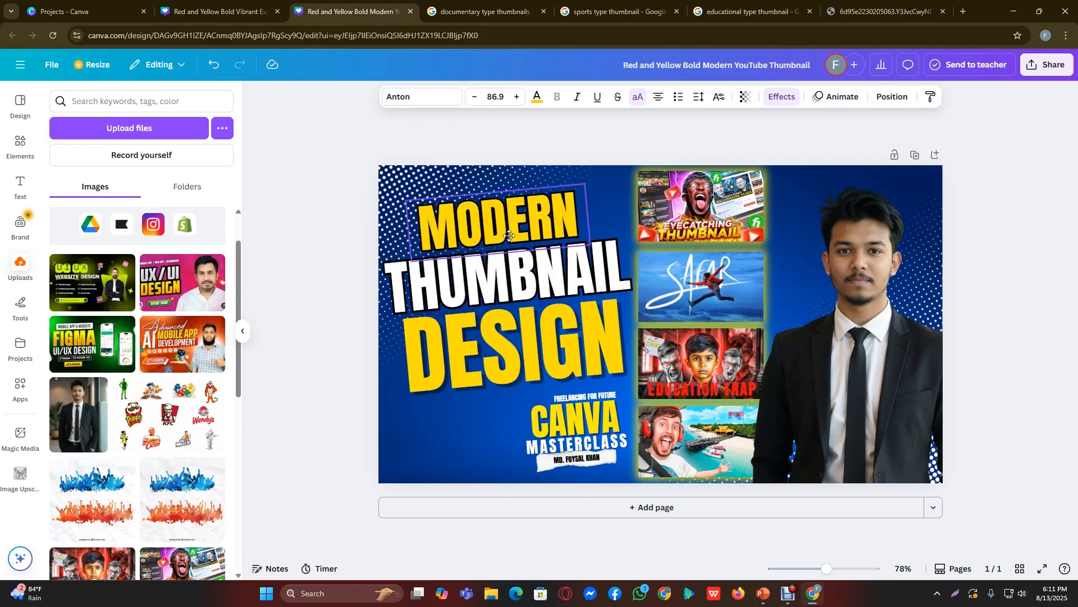
pyautogui.click(317, 293)
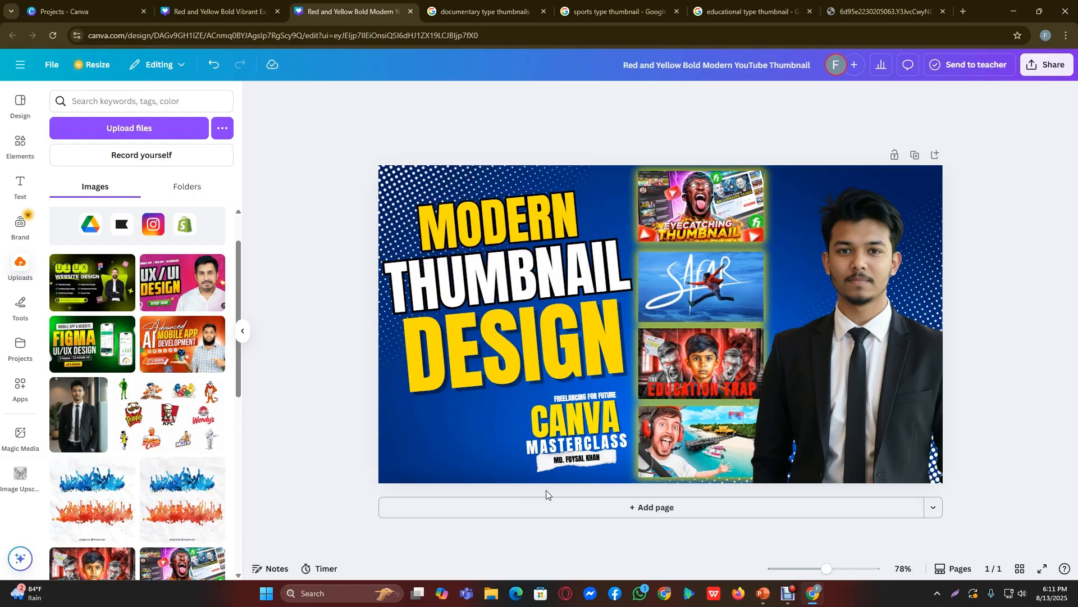
# Step: Shrink the CANVA MASTERCLASS group and tuck it under the end of DESIGN, beside the thumbnail column
pyautogui.click(591, 400)
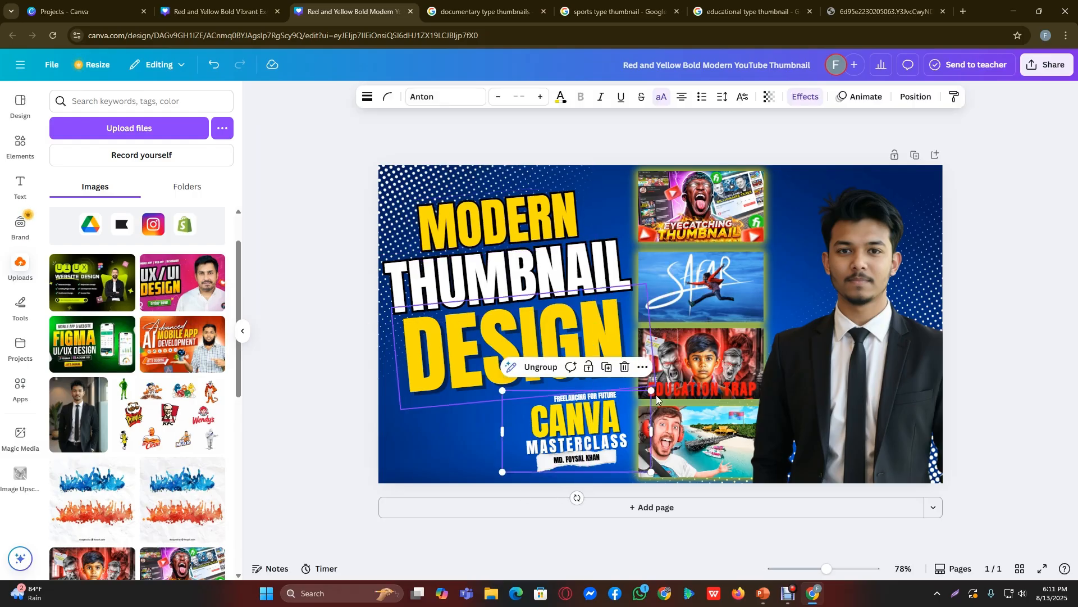
pyautogui.moveTo(653, 393); pyautogui.dragTo(618, 421)
pyautogui.moveTo(562, 448); pyautogui.dragTo(592, 425)
pyautogui.click(298, 368)
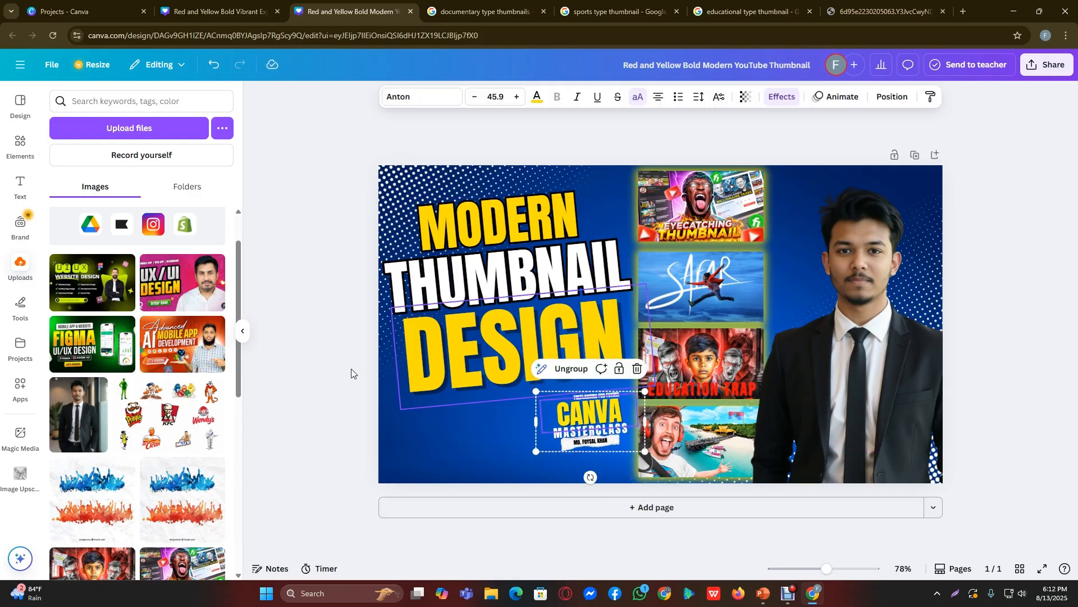
pyautogui.click(348, 366)
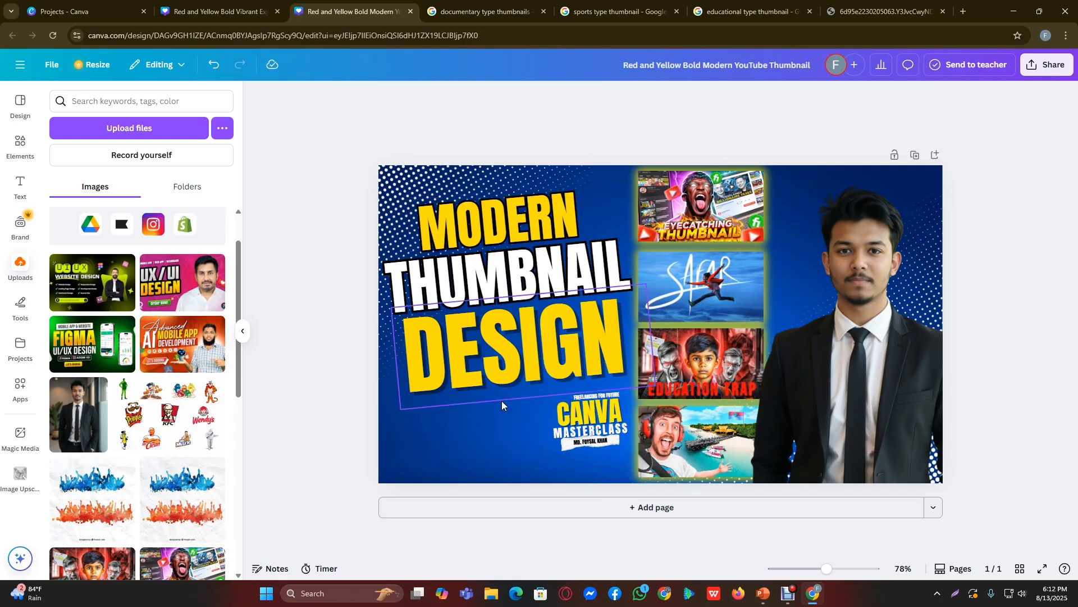
# Step: Rotate the three MODERN THUMBNAIL DESIGN title lines together slightly clockwise
pyautogui.moveTo(338, 206); pyautogui.dragTo(505, 358)
pyautogui.moveTo(508, 436); pyautogui.dragTo(505, 437)
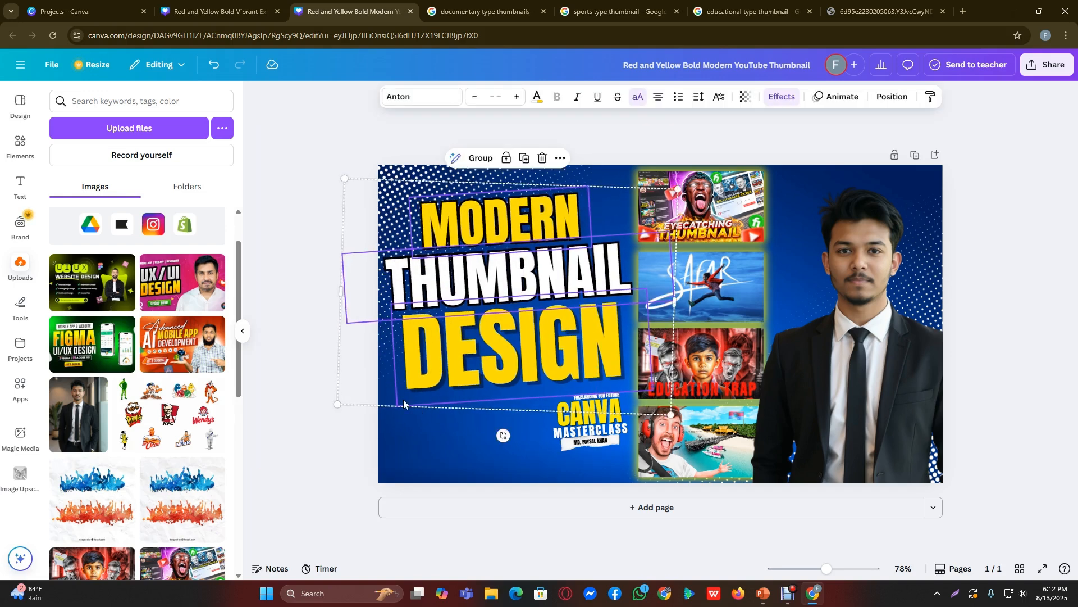
pyautogui.click(311, 368)
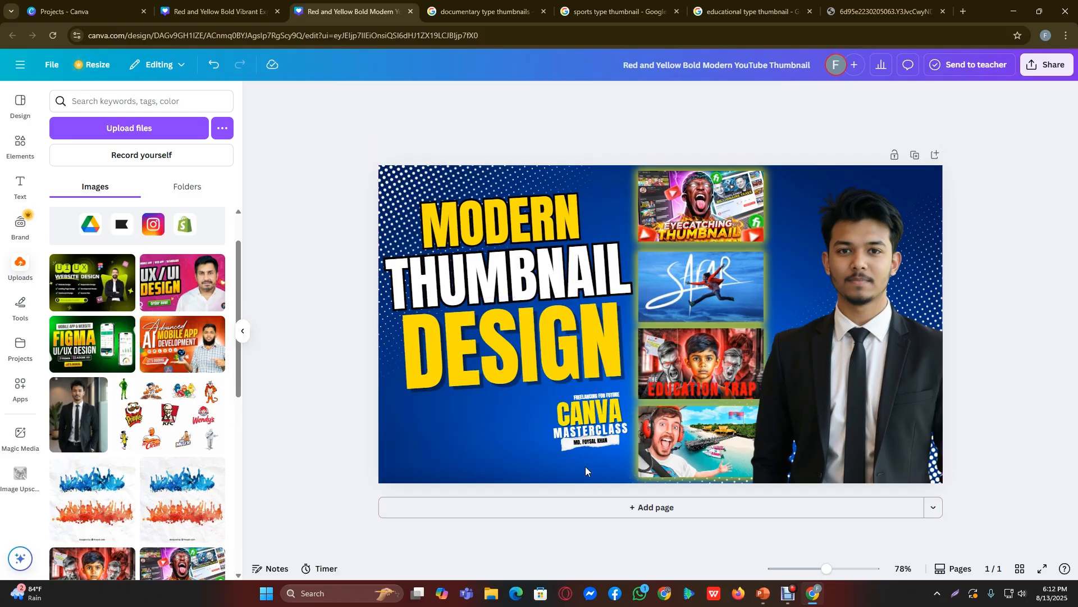
# Step: Rotate the CANVA MASTERCLASS group slightly clockwise to match the main title's tilt
pyautogui.click(603, 409)
pyautogui.moveTo(589, 480); pyautogui.dragTo(586, 480)
pyautogui.click(290, 349)
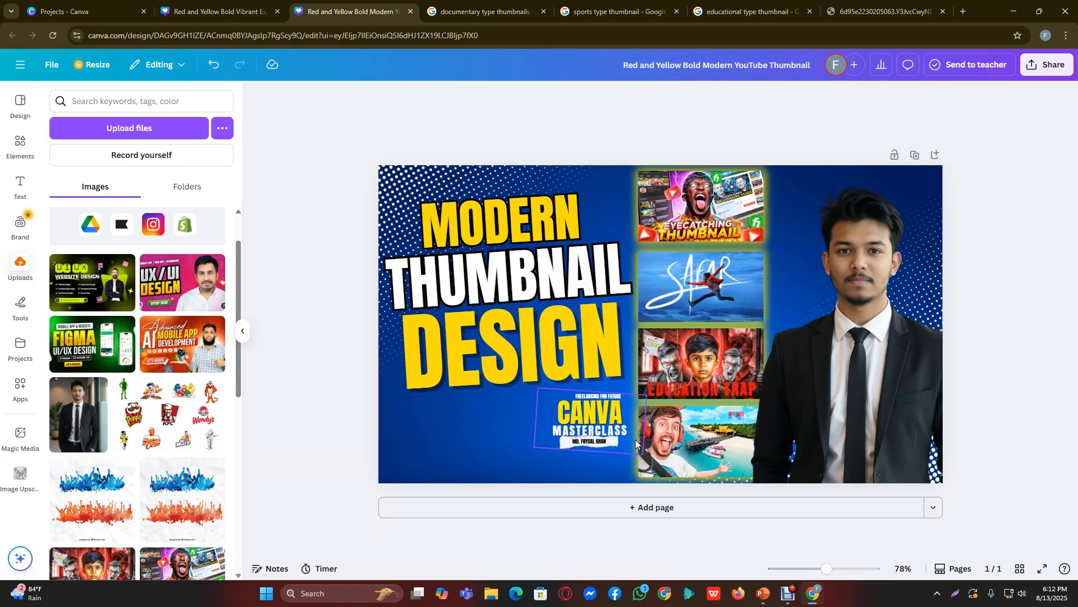
# Step: Move the small CANVA MASTERCLASS title group slightly lower, beneath the DESIGN text
pyautogui.moveTo(616, 423); pyautogui.dragTo(618, 434)
pyautogui.click(352, 377)
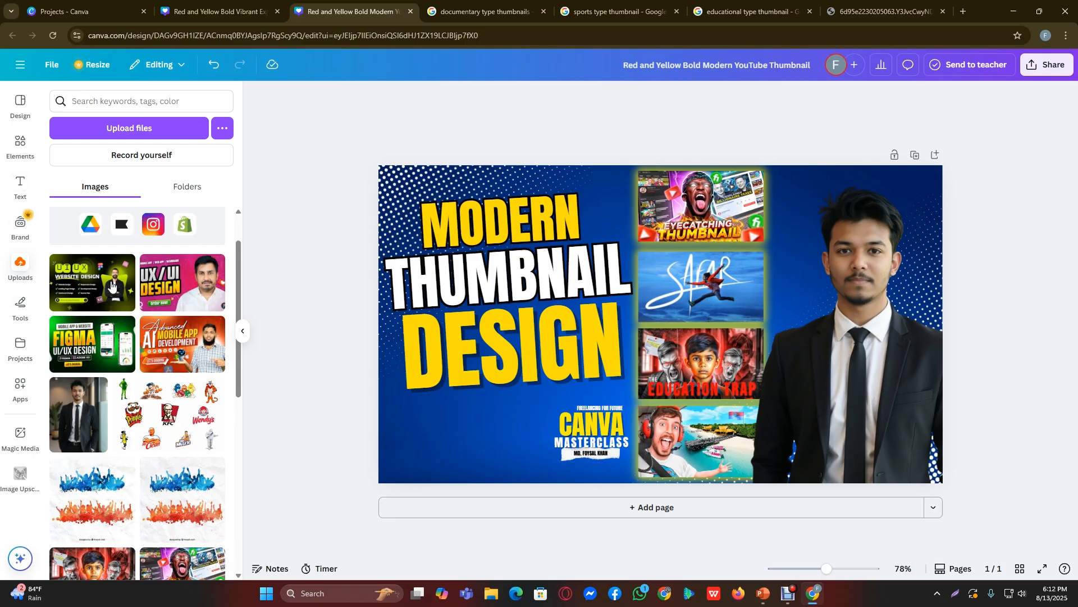
# Step: Copy the CLASS 02 label with its brush stroke from page 3 of the other thumbnail design, then shrink it beside the small CANVA MASTERCLASS title
pyautogui.click(219, 12)
pyautogui.click(166, 466)
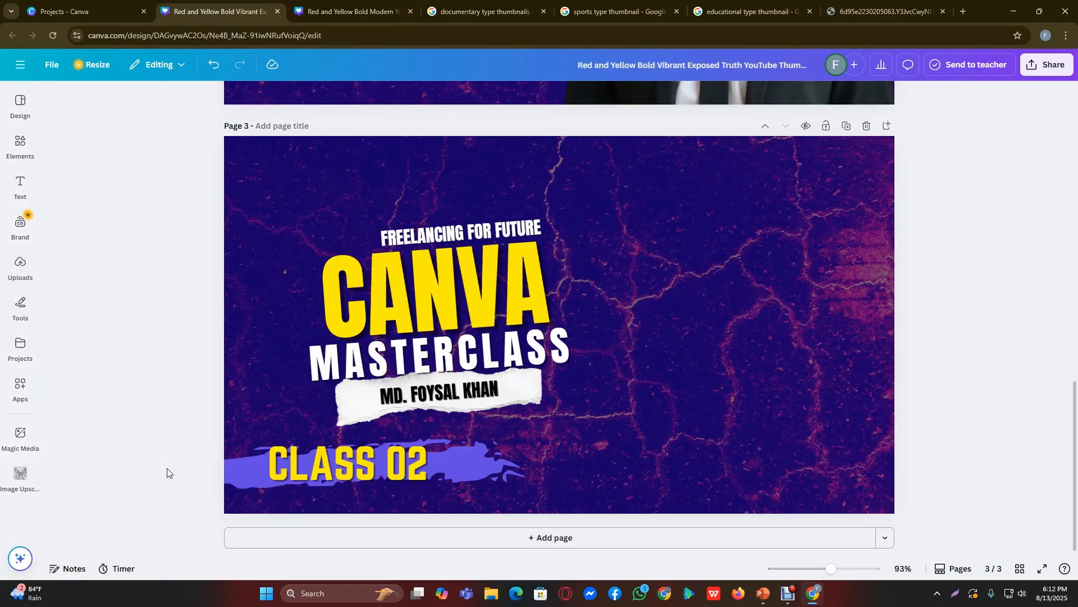
pyautogui.click(416, 478)
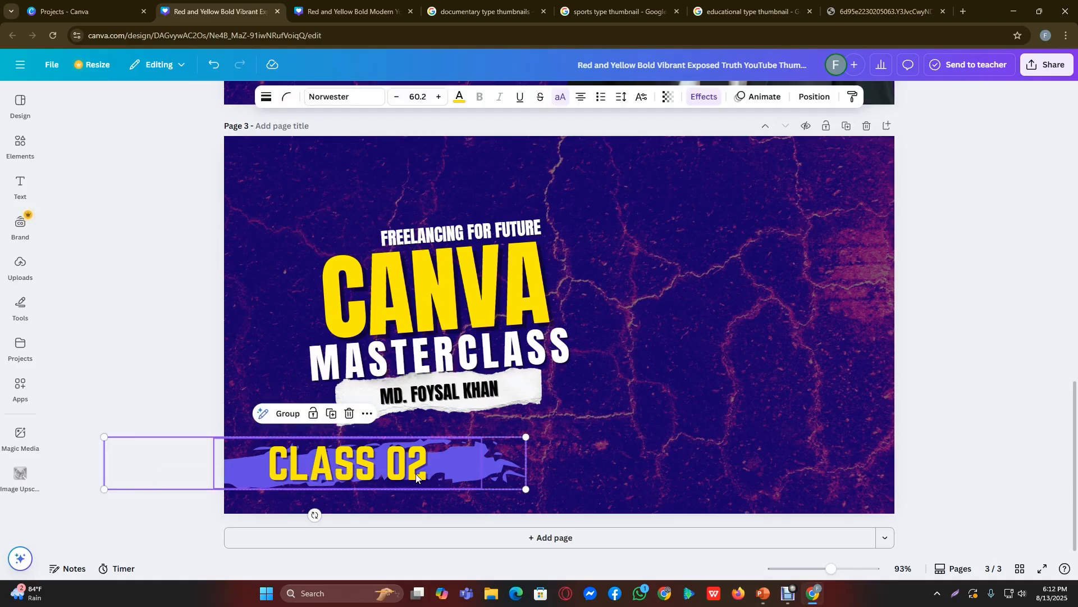
pyautogui.click(349, 12)
pyautogui.hotkey('ctrl', 'v')
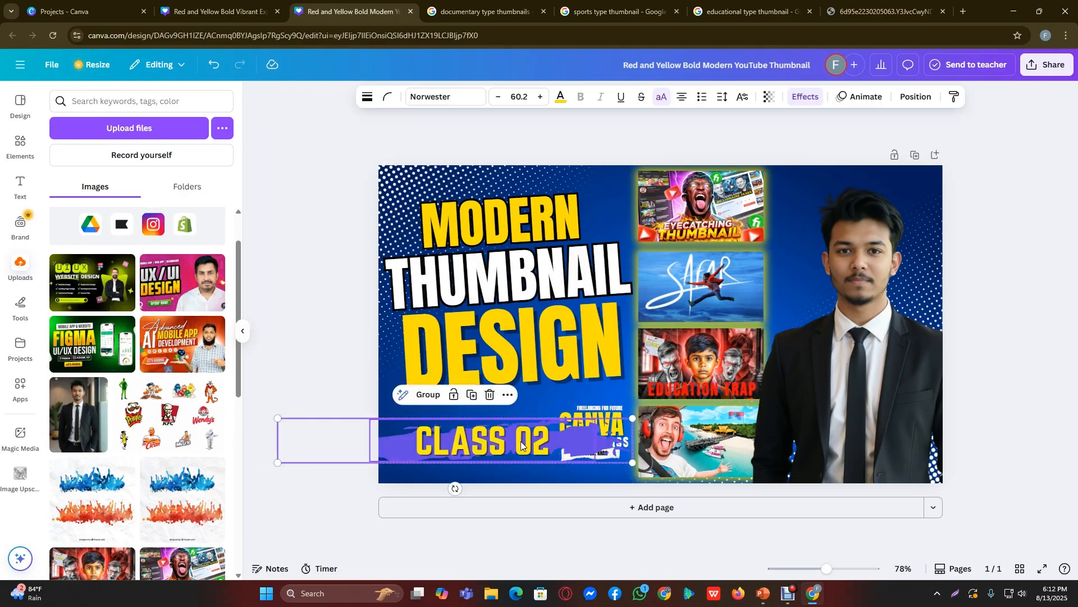
pyautogui.moveTo(631, 465); pyautogui.dragTo(558, 413)
pyautogui.click(314, 360)
# Step: Change the pasted label's text from CLASS 02 to CLASS 04
pyautogui.click(417, 444)
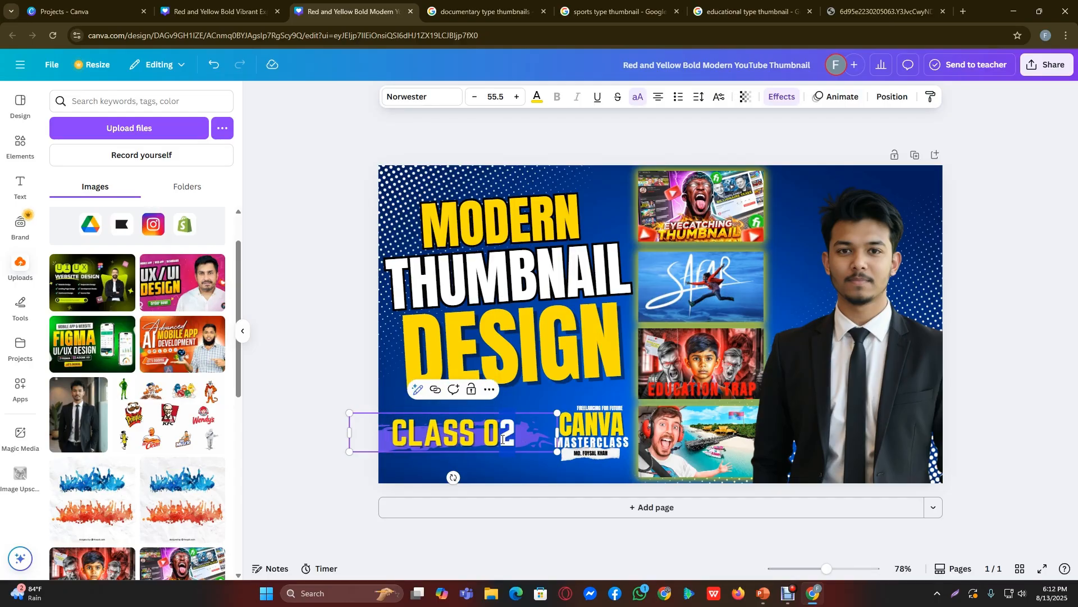
pyautogui.write('4')
pyautogui.click(259, 338)
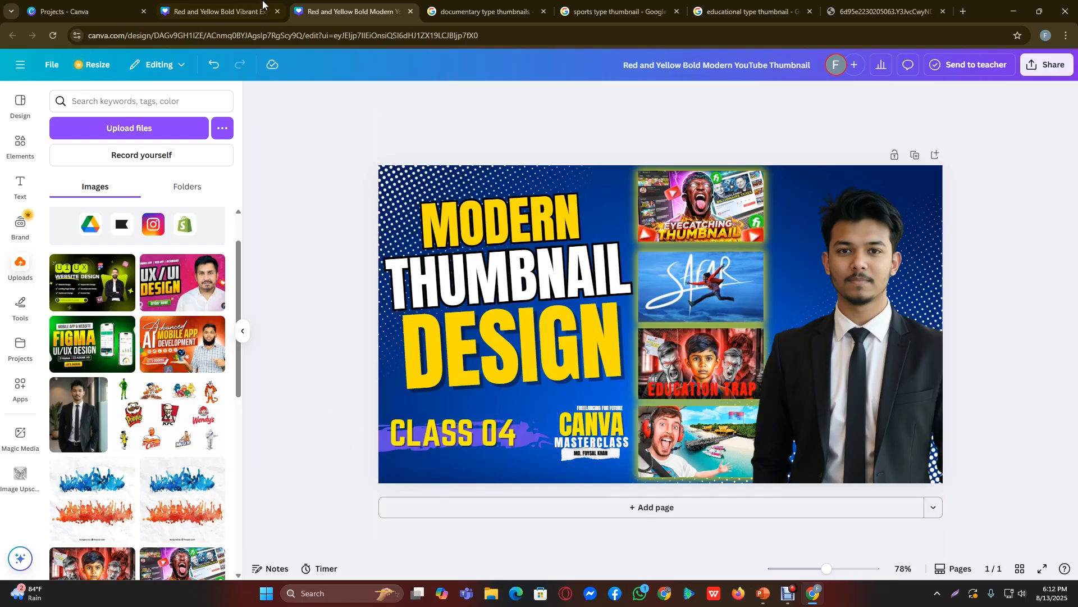
pyautogui.click(219, 11)
pyautogui.scroll(-4, 490, 352)
pyautogui.scroll(-3, 490, 352)
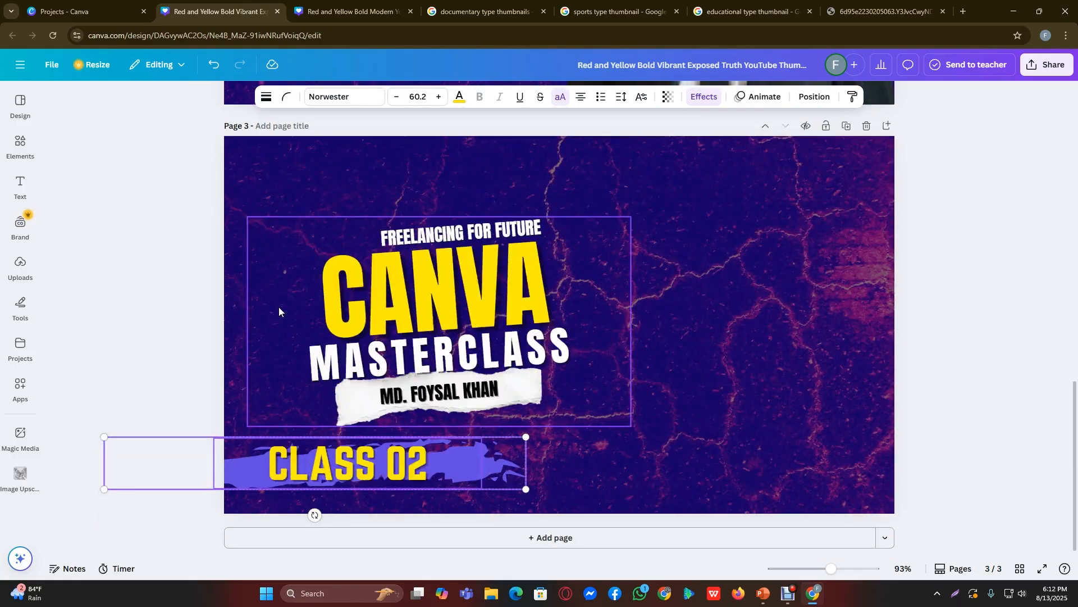
pyautogui.moveTo(144, 234); pyautogui.dragTo(530, 358)
pyautogui.click(351, 10)
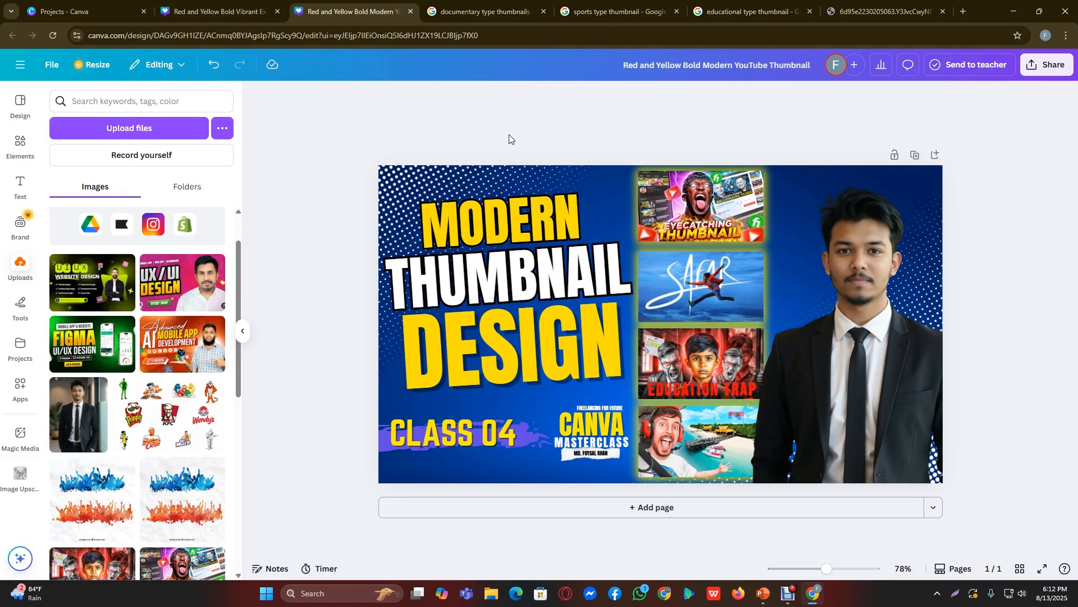
# Step: Group the MODERN, THUMBNAIL and DESIGN text lines and move the group over the portrait, out of the way
pyautogui.moveTo(509, 128); pyautogui.dragTo(517, 325)
pyautogui.hotkey('ctrl', 'g')
pyautogui.moveTo(506, 198); pyautogui.dragTo(806, 249)
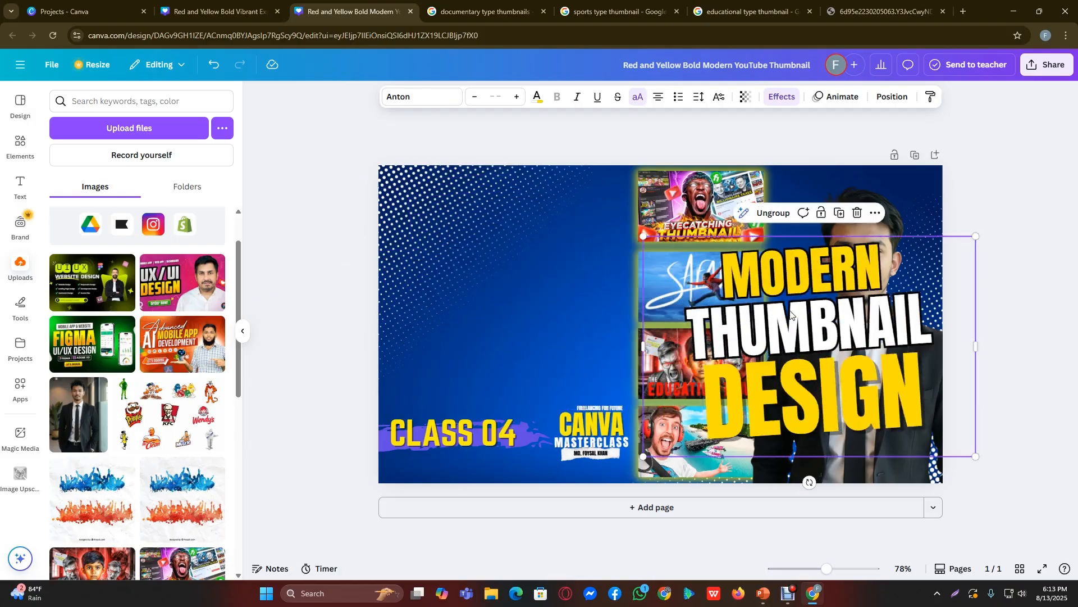
# Step: Delete the small CANVA MASTERCLASS title group beside the CLASS 04 label
pyautogui.doubleClick(584, 423)
pyautogui.click(625, 388)
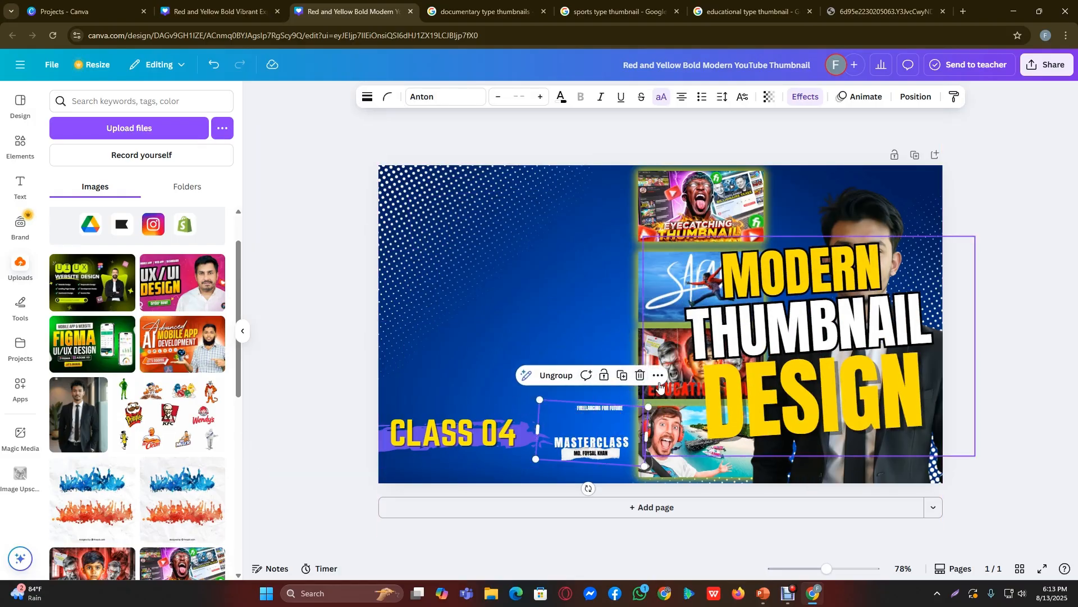
pyautogui.moveTo(604, 397); pyautogui.dragTo(612, 434)
pyautogui.press('Delete')
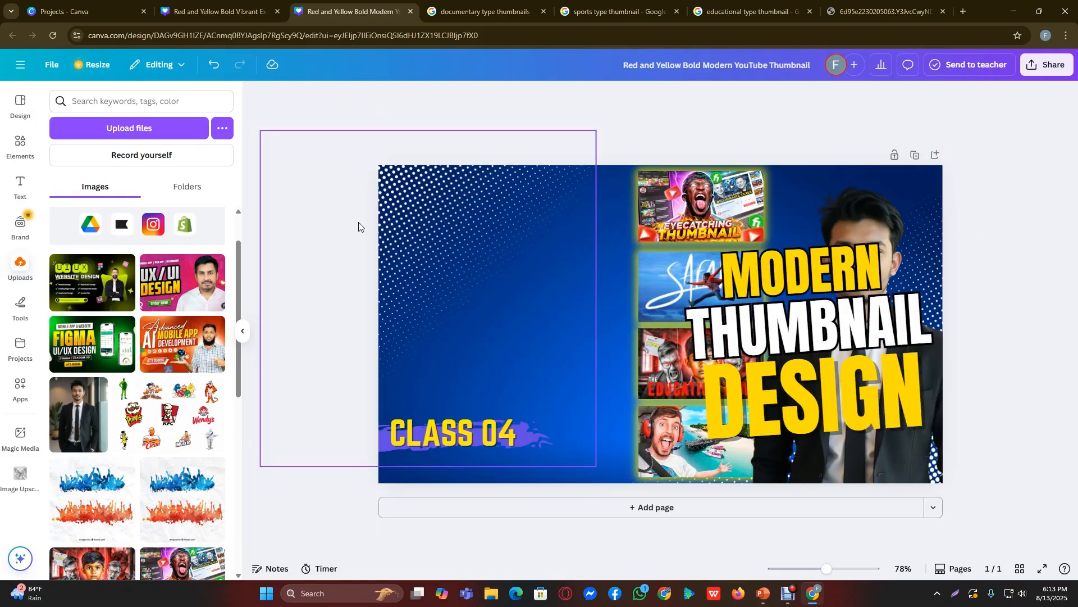
# Step: Copy the complete CANVA MASTERCLASS title group from page 3 of the other design and paste it into this thumbnail
pyautogui.click(257, 7)
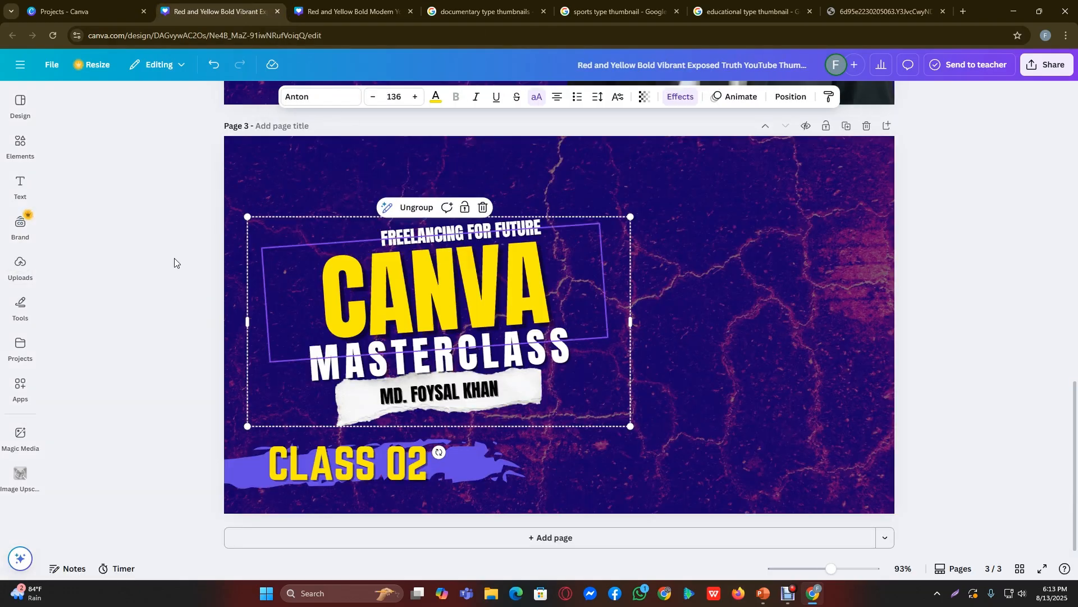
pyautogui.moveTo(145, 237); pyautogui.dragTo(631, 402)
pyautogui.hotkey('ctrl', 'c')
pyautogui.click(346, 10)
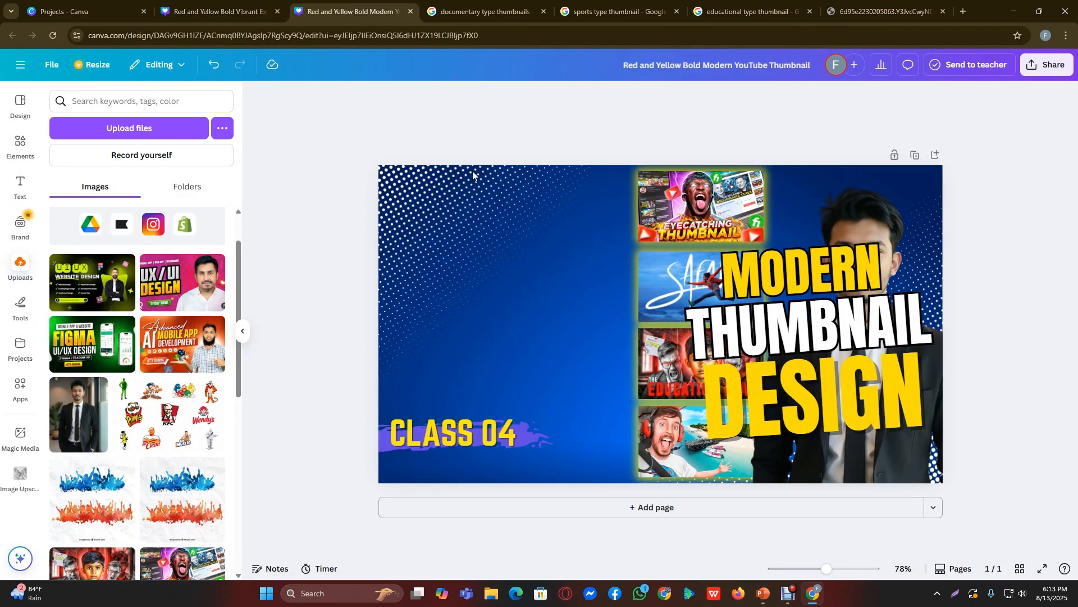
pyautogui.hotkey('ctrl', 'v')
# Step: Resize the pasted CANVA MASTERCLASS title and place it in the empty area above the CLASS 04 label
pyautogui.moveTo(721, 409); pyautogui.dragTo(656, 374)
pyautogui.moveTo(576, 328); pyautogui.dragTo(544, 292)
pyautogui.moveTo(623, 338); pyautogui.dragTo(642, 349)
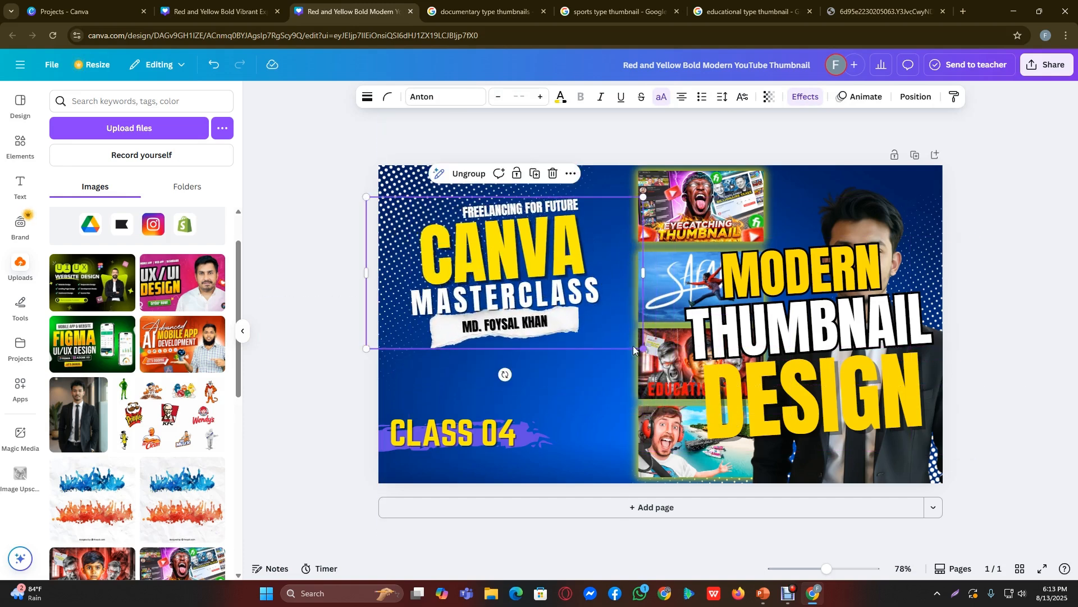
pyautogui.moveTo(572, 299); pyautogui.dragTo(564, 282)
# Step: Unlock and delete the halftone dot pattern behind the CANVA MASTERCLASS title
pyautogui.click(398, 172)
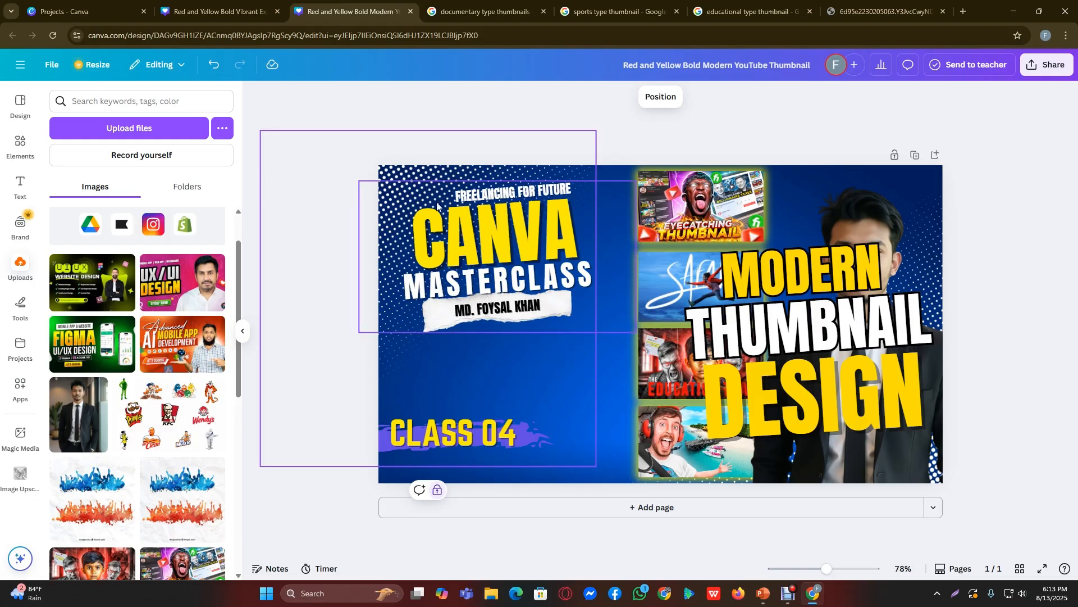
pyautogui.press('Escape')
pyautogui.click(430, 171)
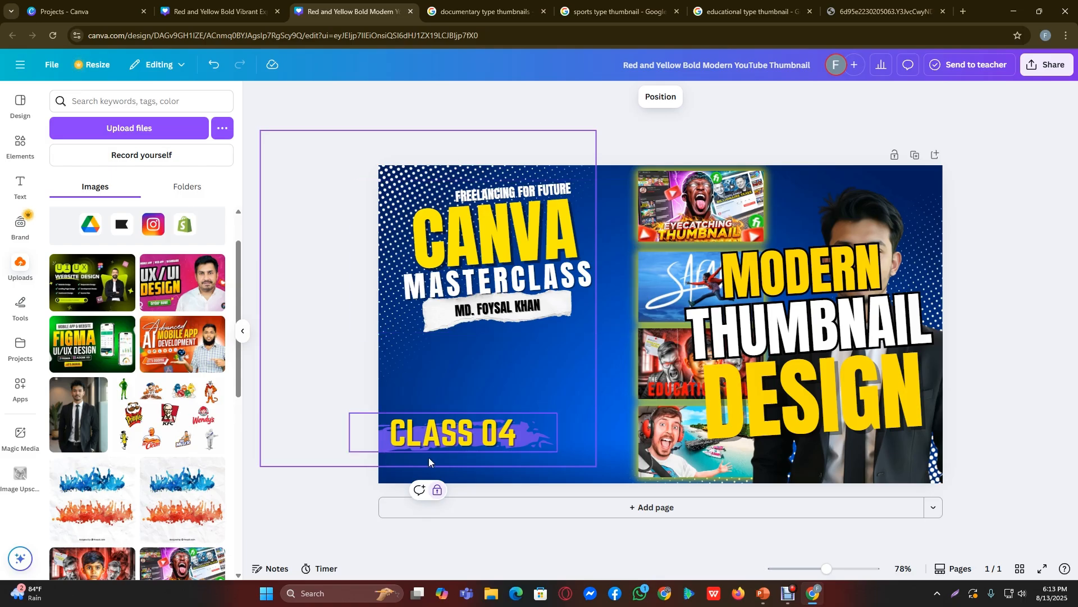
pyautogui.click(437, 492)
pyautogui.press('Delete')
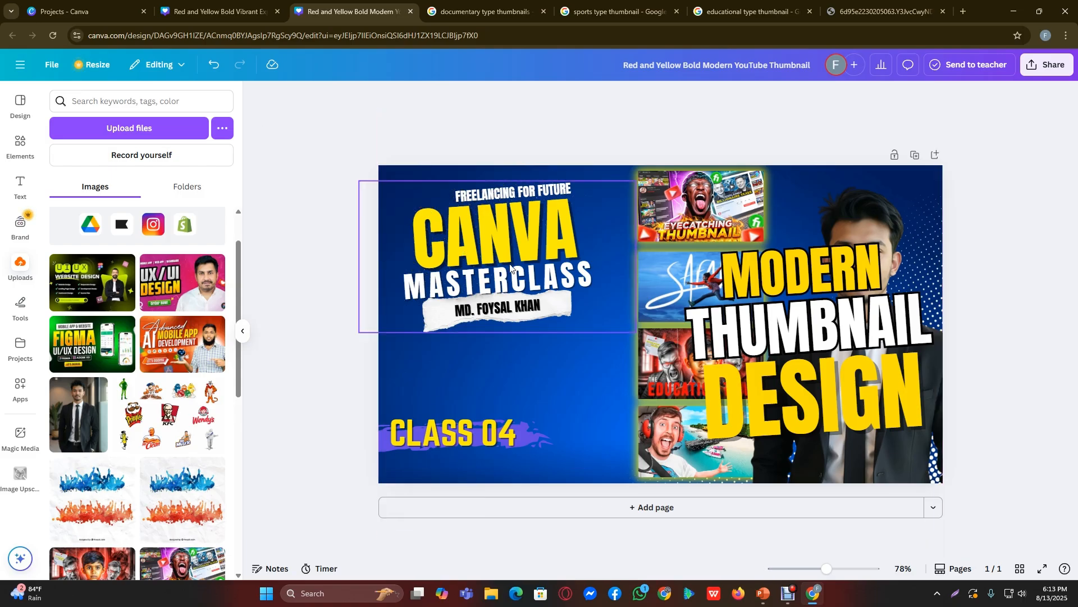
# Step: Enlarge the CANVA MASTERCLASS title slightly and adjust its position beside the sample thumbnails
pyautogui.moveTo(511, 261); pyautogui.dragTo(501, 261)
pyautogui.moveTo(641, 336); pyautogui.dragTo(666, 350)
pyautogui.click(290, 198)
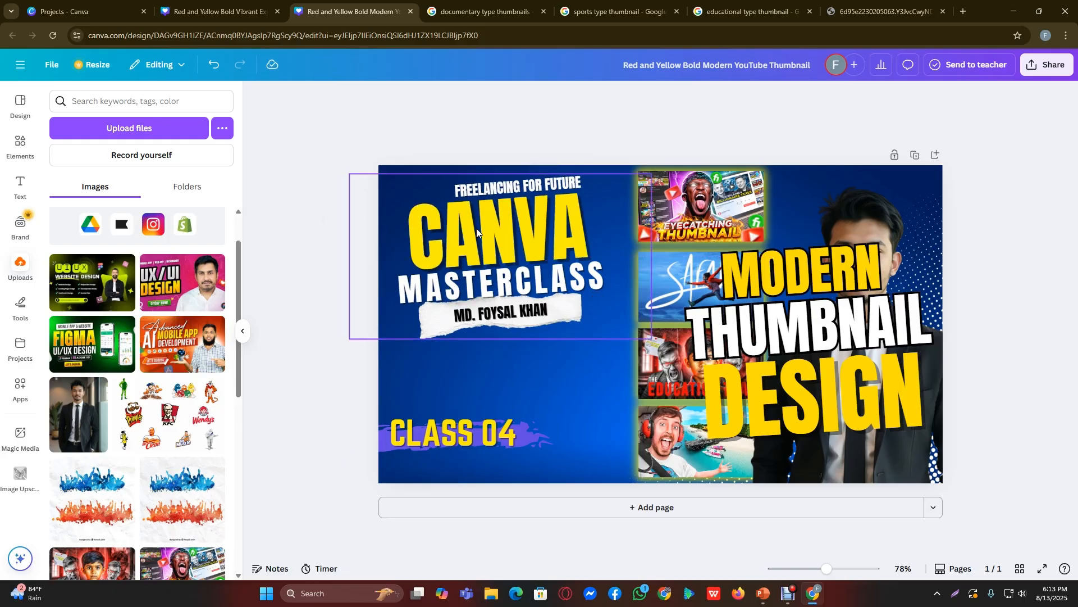
pyautogui.moveTo(476, 229); pyautogui.dragTo(476, 235)
pyautogui.click(329, 178)
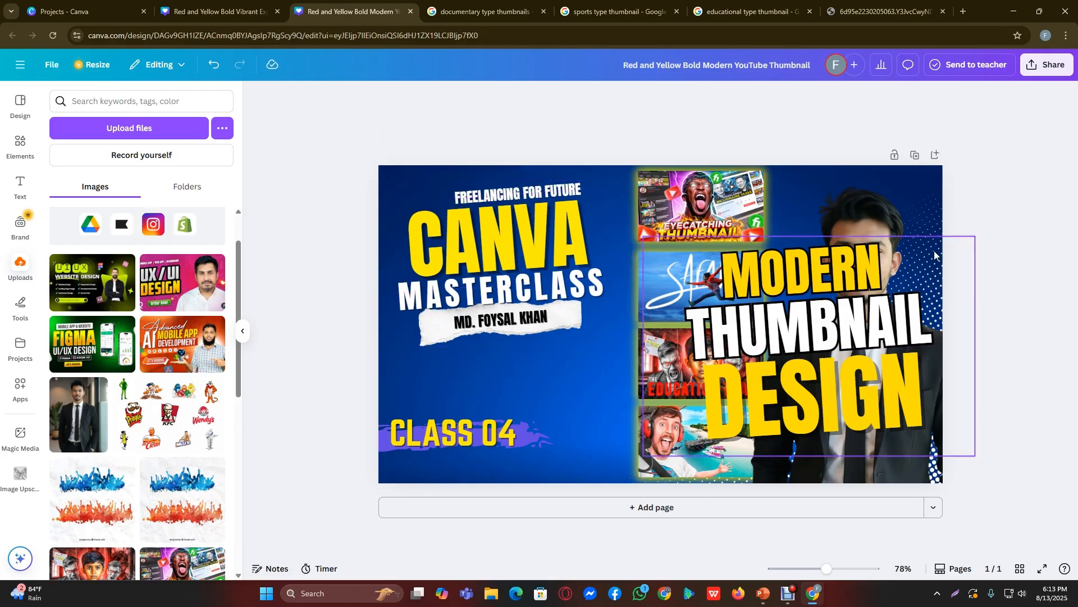
# Step: Shrink the MODERN THUMBNAIL DESIGN group, place it beneath the CANVA MASTERCLASS title and rotate it slightly
pyautogui.moveTo(811, 375); pyautogui.dragTo(593, 375)
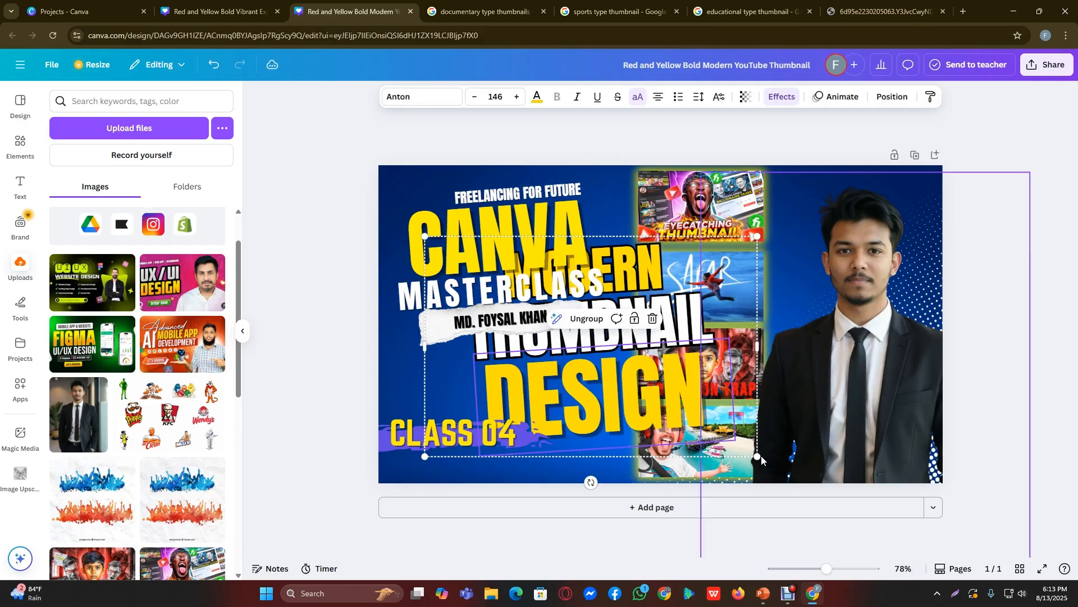
pyautogui.moveTo(758, 456); pyautogui.dragTo(597, 410)
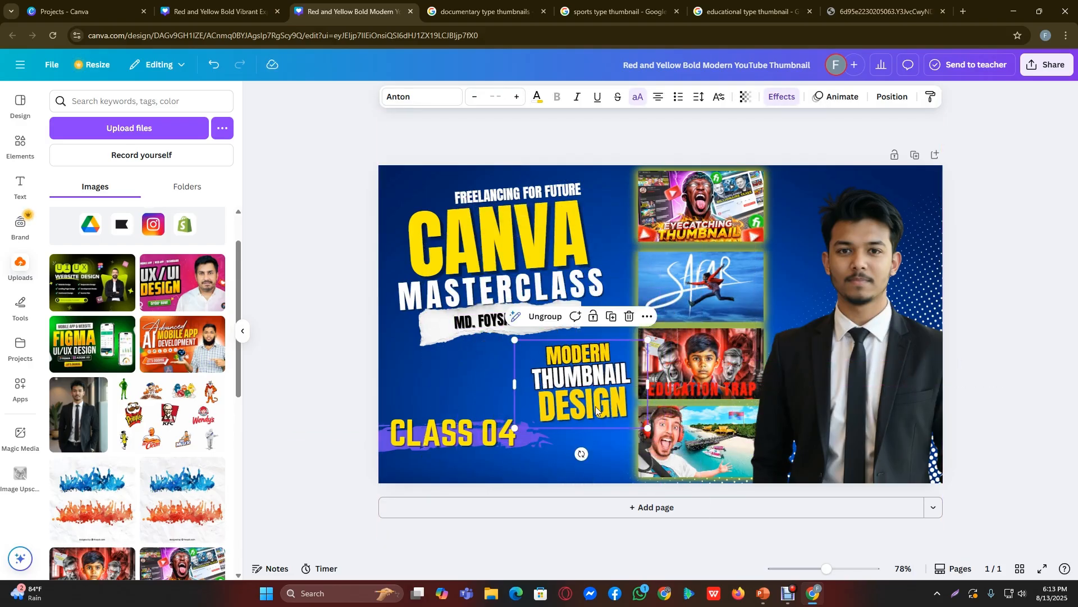
pyautogui.moveTo(581, 453); pyautogui.dragTo(575, 454)
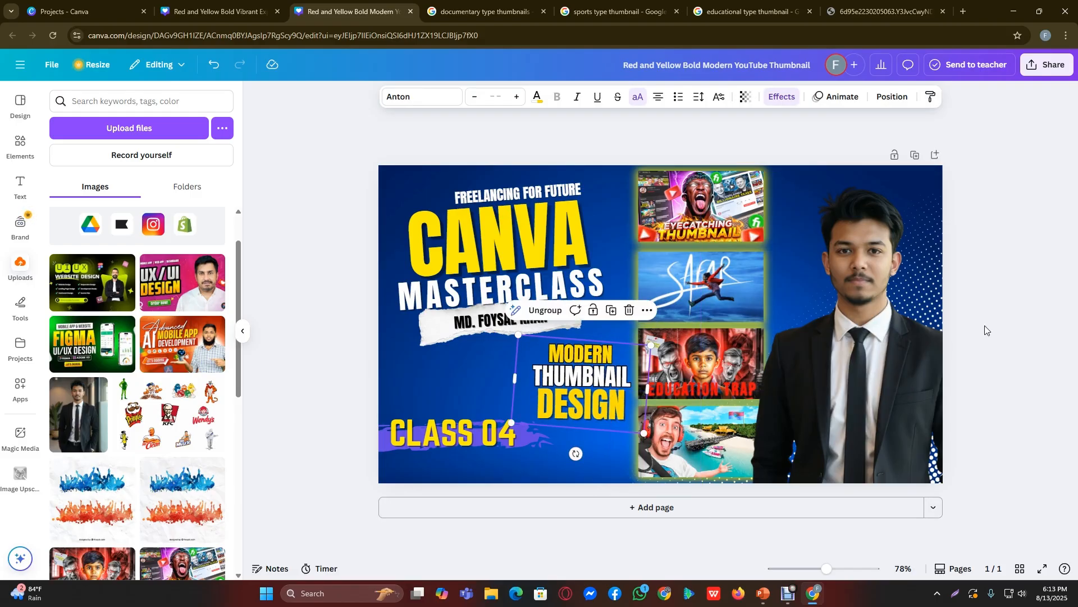
pyautogui.click(591, 398)
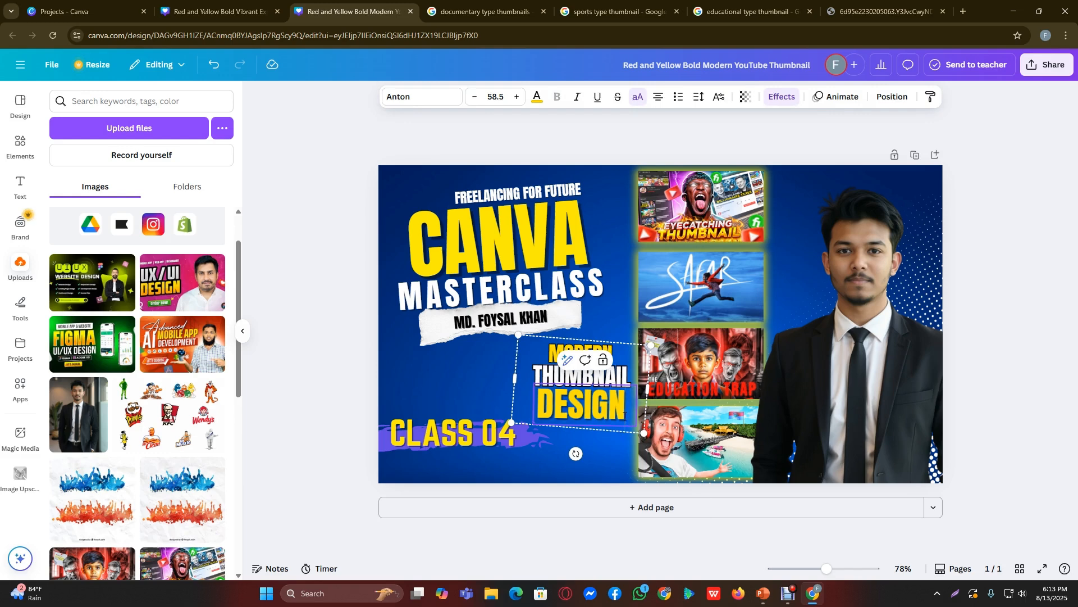
pyautogui.click(339, 339)
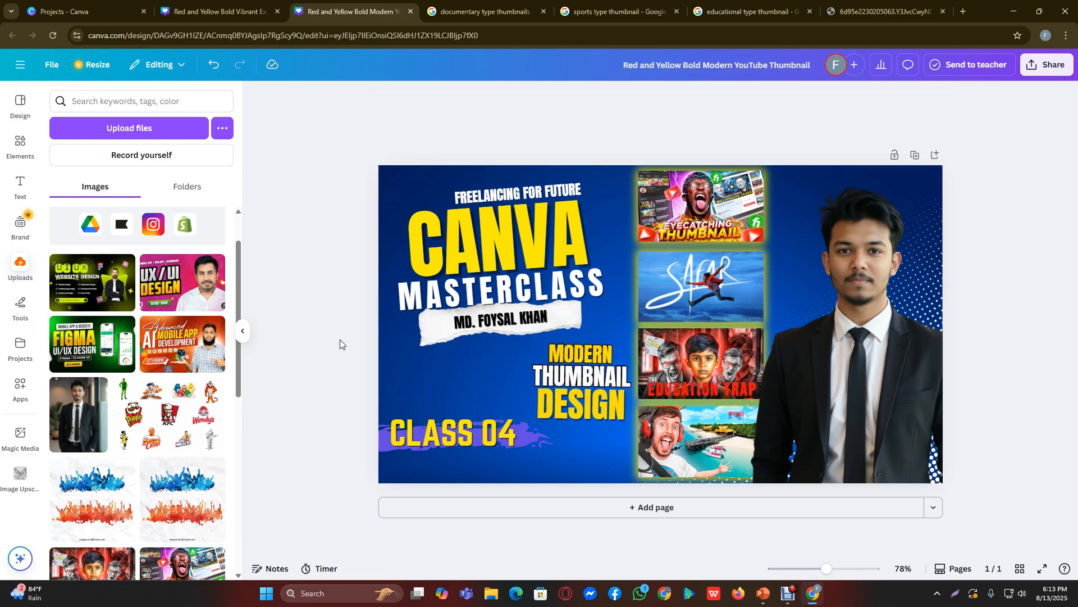
# Step: Delete the DESIGN text and arrange MODERN and THUMBNAIL side by side above the CLASS 04 label
pyautogui.click(568, 403)
pyautogui.click(571, 359)
pyautogui.click(606, 389)
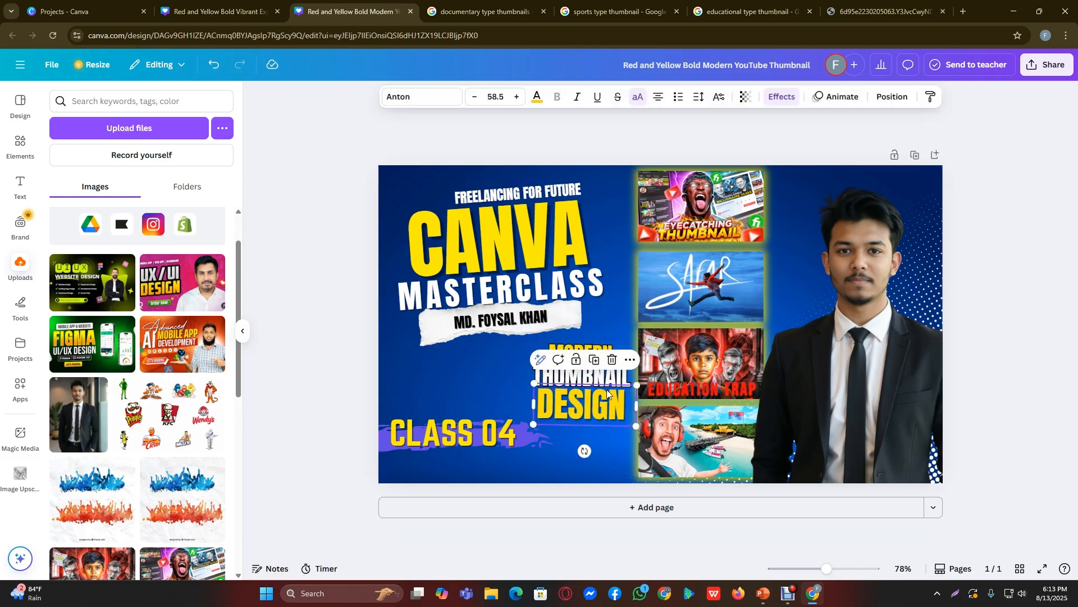
pyautogui.press('Delete')
pyautogui.moveTo(611, 364); pyautogui.dragTo(581, 383)
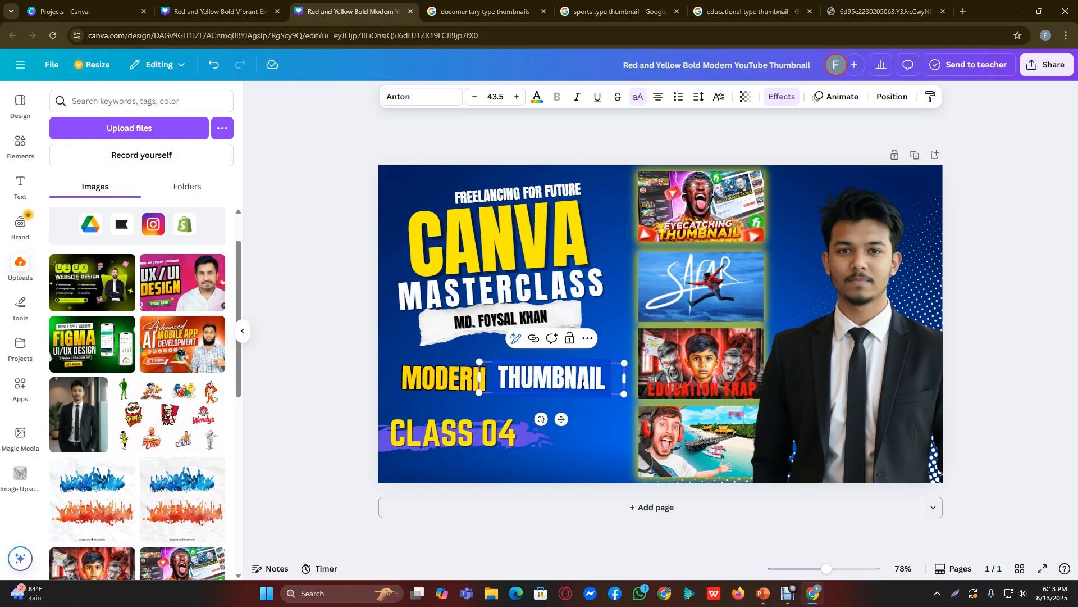
# Step: Merge the word THUMBNAIL into the MODERN text box and widen the box so both words fit on one line
pyautogui.click(589, 411)
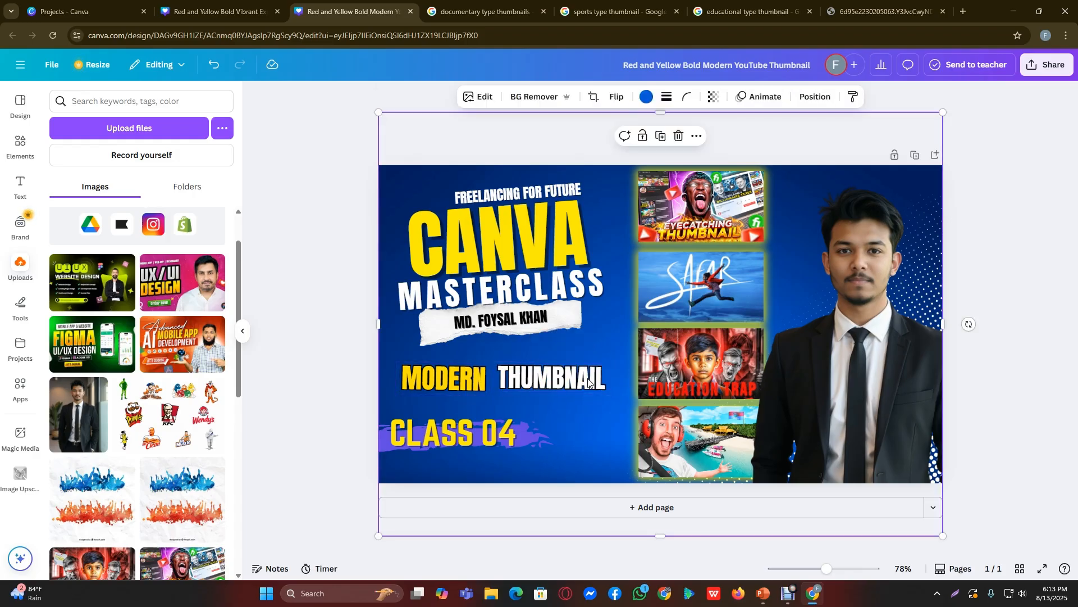
pyautogui.click(589, 378)
pyautogui.click(579, 340)
pyautogui.doubleClick(461, 372)
pyautogui.click(487, 382)
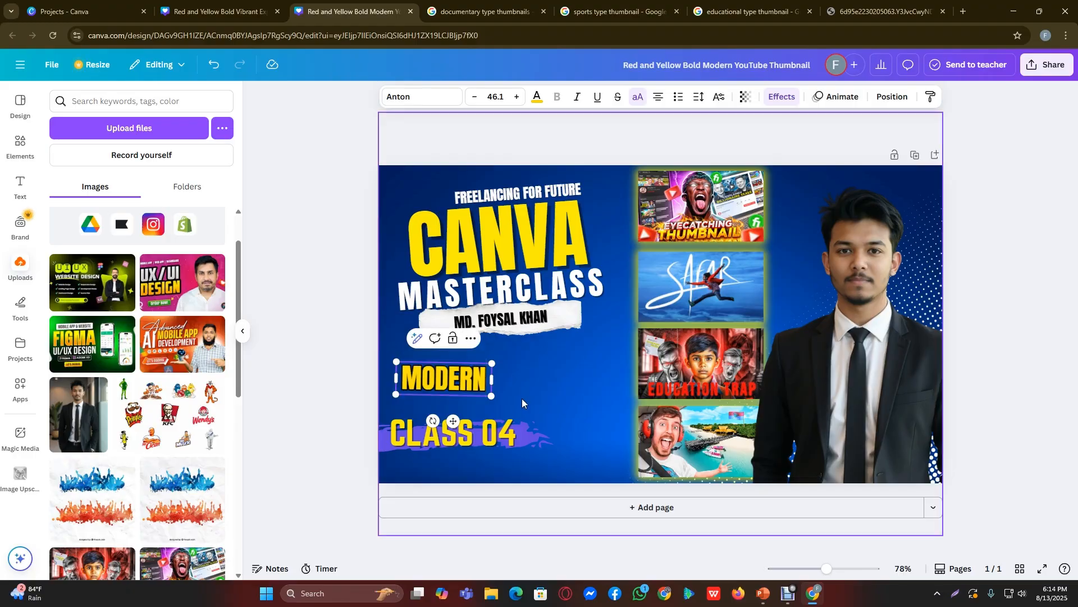
pyautogui.hotkey('ctrl', 'v')
pyautogui.moveTo(492, 416); pyautogui.dragTo(635, 382)
pyautogui.click(885, 387)
pyautogui.click(561, 390)
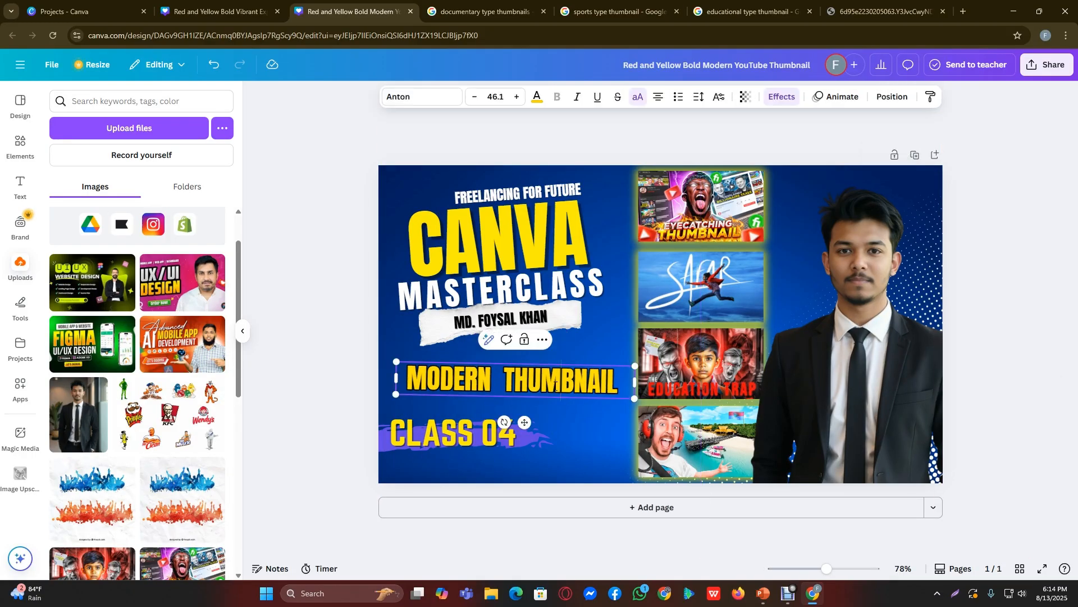
# Step: Color the word THUMBNAIL white within the MODERN THUMBNAIL line
pyautogui.doubleClick(556, 385)
pyautogui.click(537, 101)
pyautogui.click(198, 183)
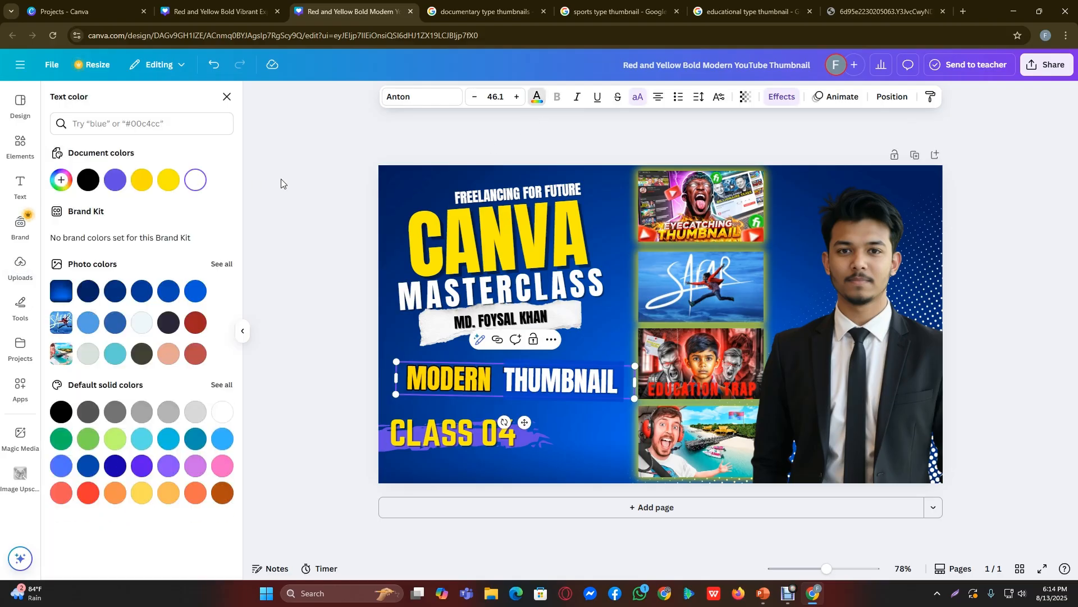
pyautogui.click(415, 333)
# Step: Straighten the MODERN THUMBNAIL line, enlarge it to font size 49.4 and center it between the title and the CLASS 04 label
pyautogui.click(518, 383)
pyautogui.click(505, 382)
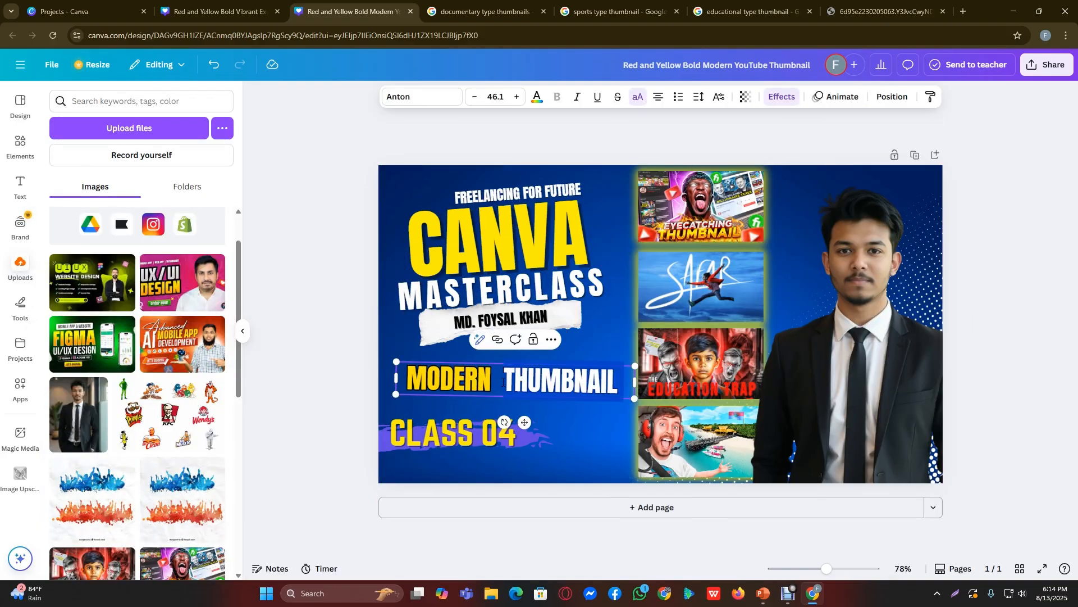
pyautogui.moveTo(634, 399); pyautogui.dragTo(625, 397)
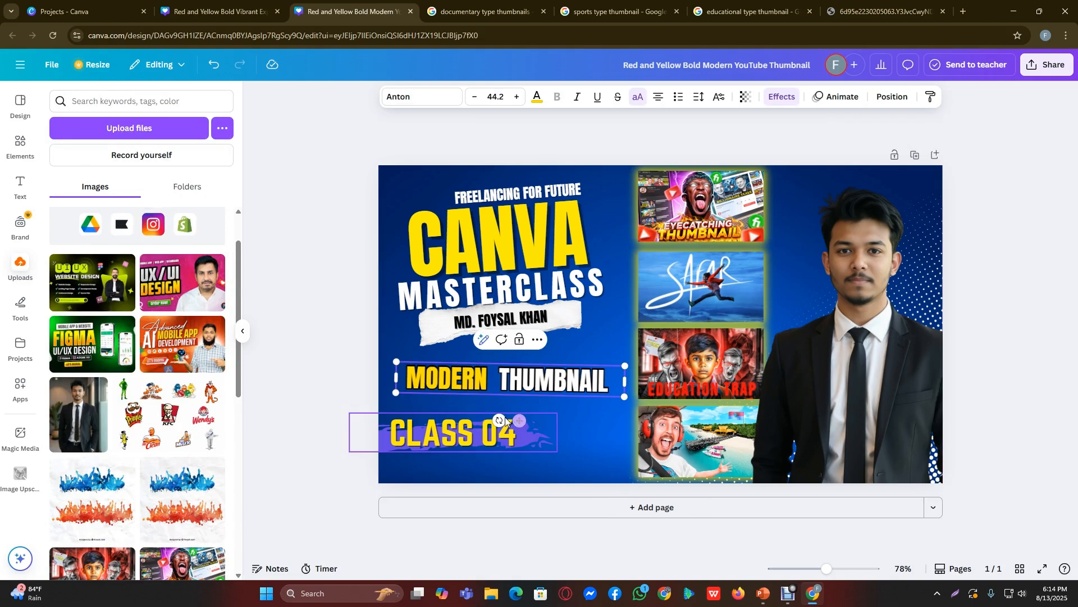
pyautogui.moveTo(499, 421); pyautogui.dragTo(500, 421)
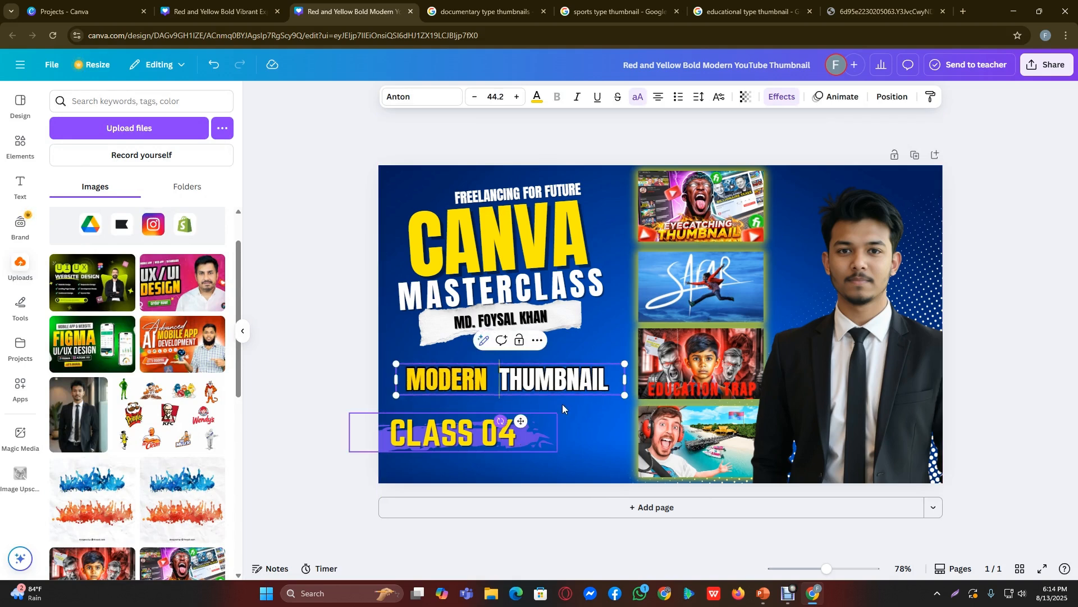
pyautogui.moveTo(626, 398); pyautogui.dragTo(653, 413)
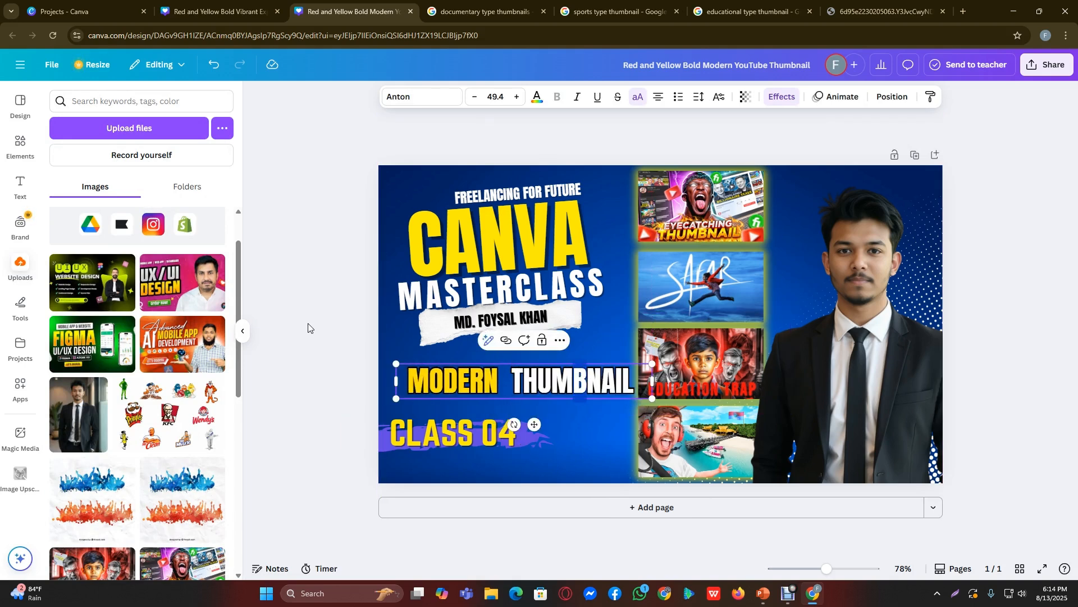
pyautogui.moveTo(530, 387); pyautogui.dragTo(521, 377)
pyautogui.click(306, 296)
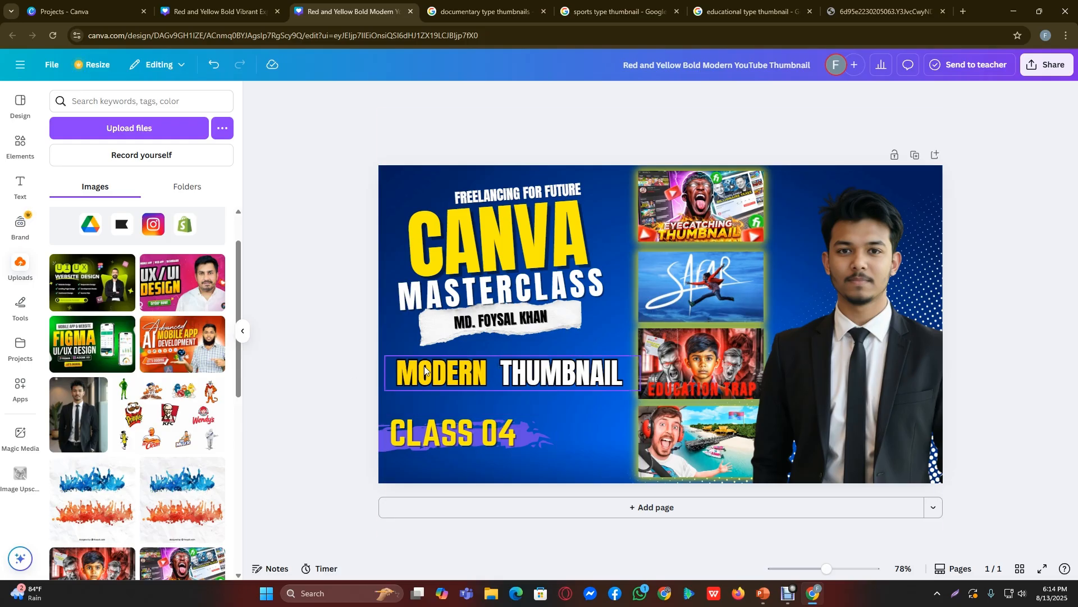
# Step: Move the CANVA MASTERCLASS title group down and place the MODERN THUMBNAIL line above it near the canvas's upper edge
pyautogui.click(397, 383)
pyautogui.moveTo(549, 270); pyautogui.dragTo(548, 294)
pyautogui.moveTo(586, 386); pyautogui.dragTo(800, 262)
pyautogui.moveTo(537, 277); pyautogui.dragTo(540, 306)
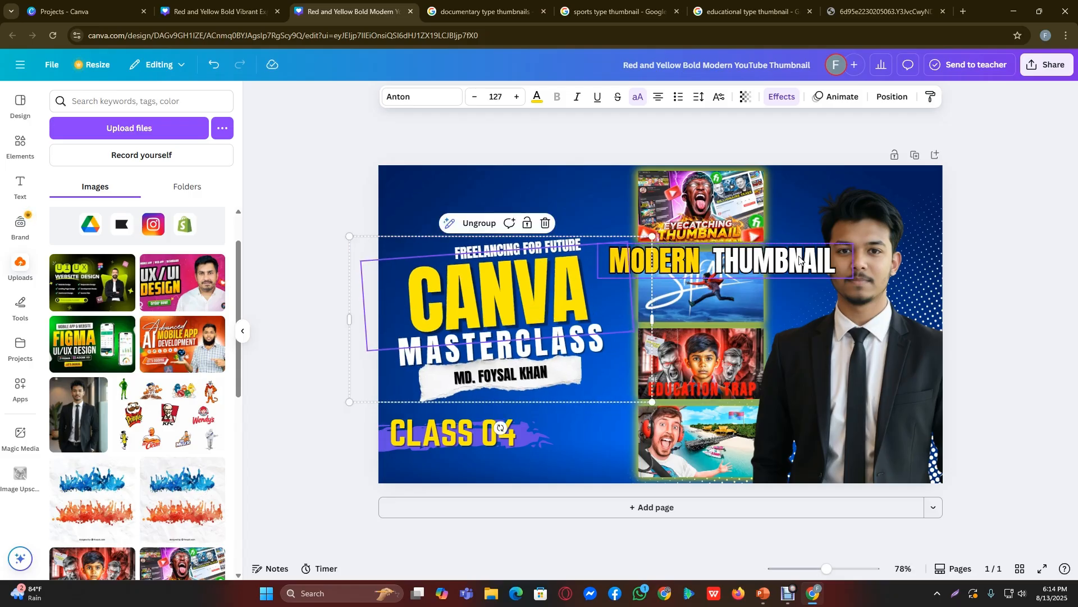
pyautogui.moveTo(802, 253); pyautogui.dragTo(584, 194)
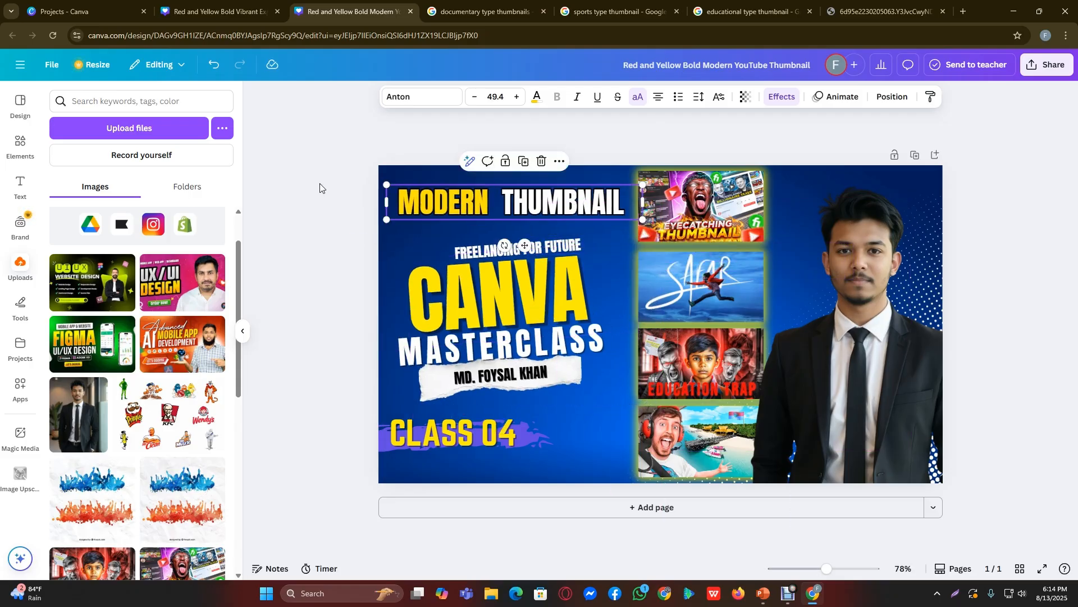
pyautogui.click(320, 187)
# Step: Add a rounded square shape and stretch it into a bar behind the MODERN THUMBNAIL text
pyautogui.click(22, 141)
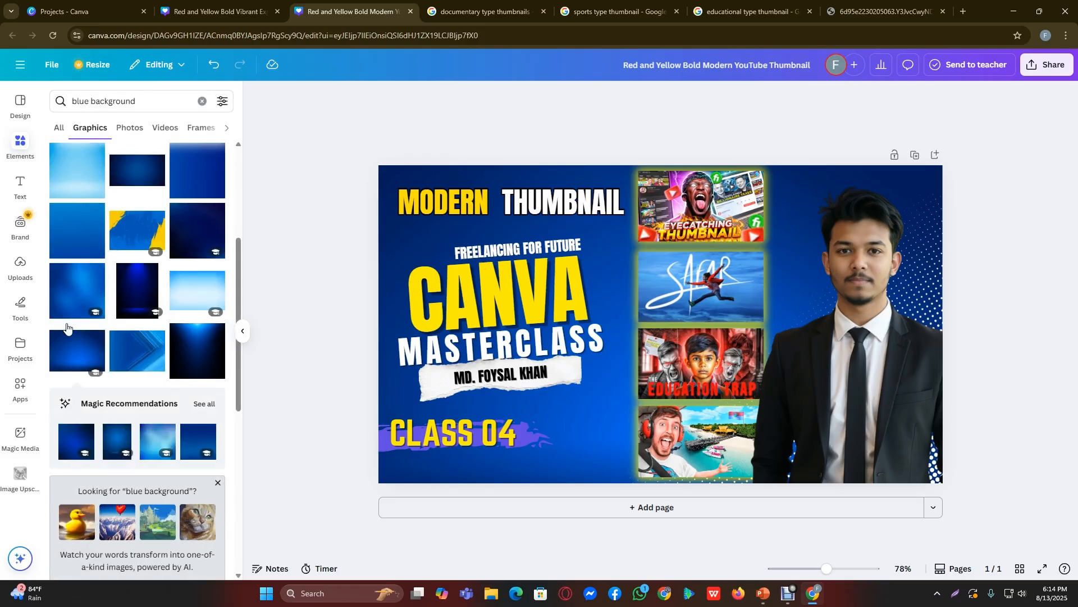
pyautogui.click(124, 130)
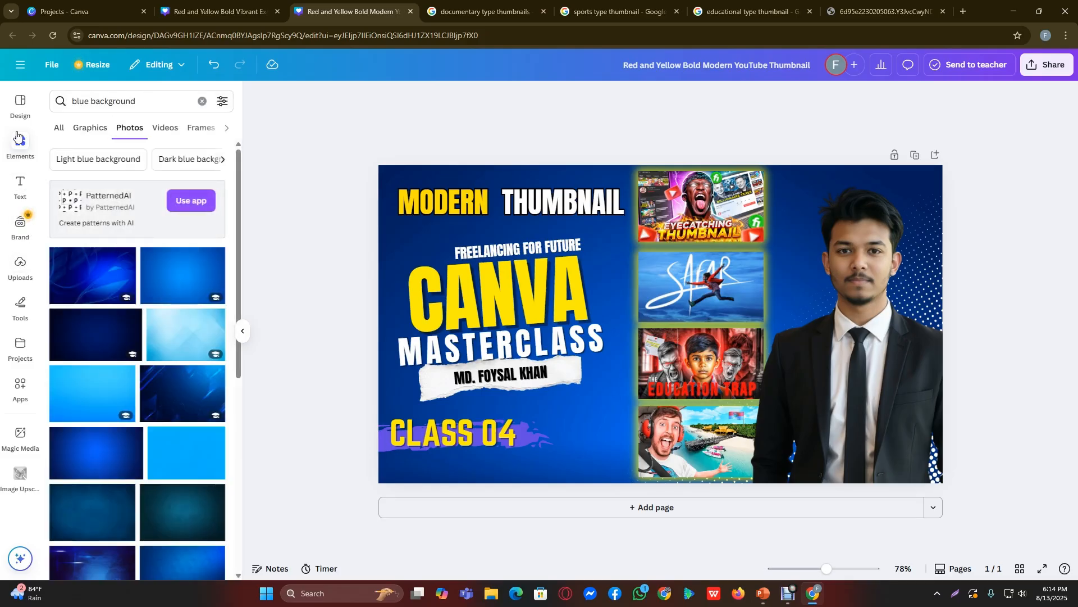
pyautogui.click(202, 101)
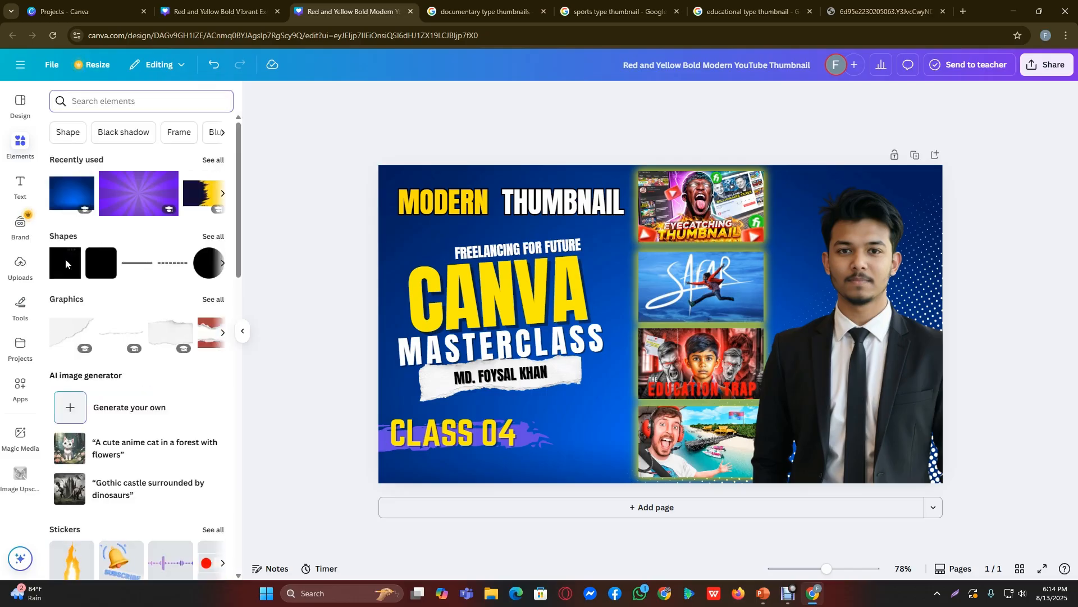
pyautogui.click(113, 272)
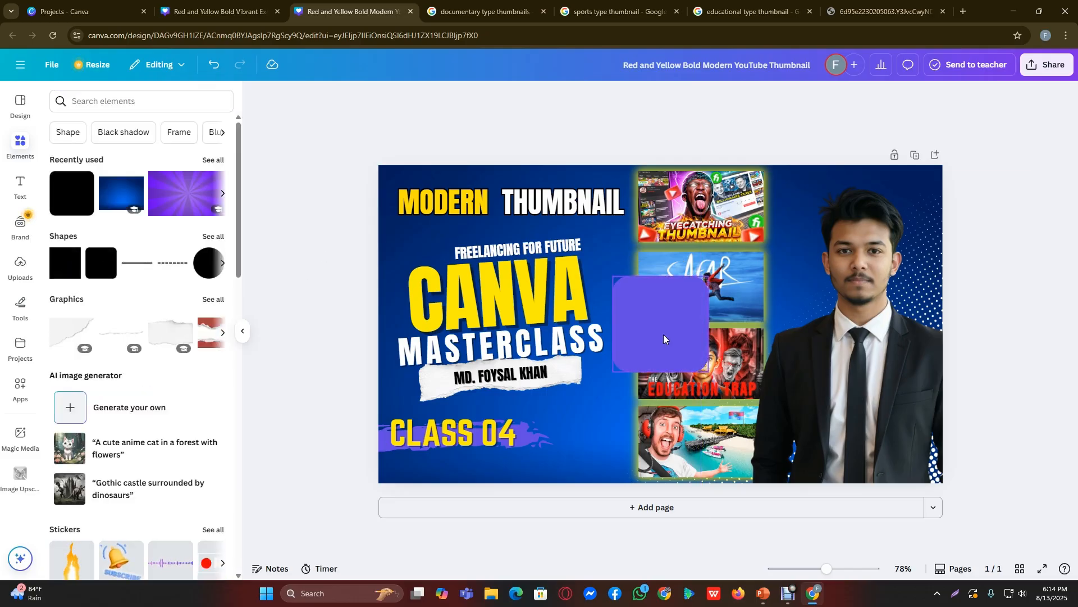
pyautogui.moveTo(667, 337); pyautogui.dragTo(419, 241)
pyautogui.moveTo(481, 276); pyautogui.dragTo(633, 223)
# Step: Set the bar's corner rounding to 9 and shift it slightly to the right
pyautogui.click(439, 97)
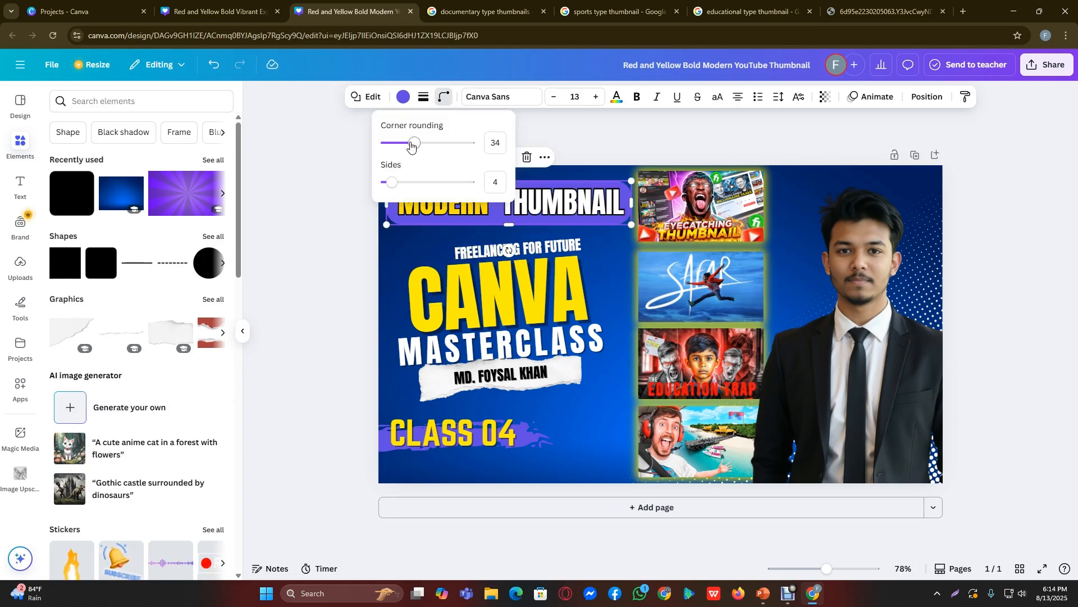
pyautogui.moveTo(411, 145); pyautogui.dragTo(393, 147)
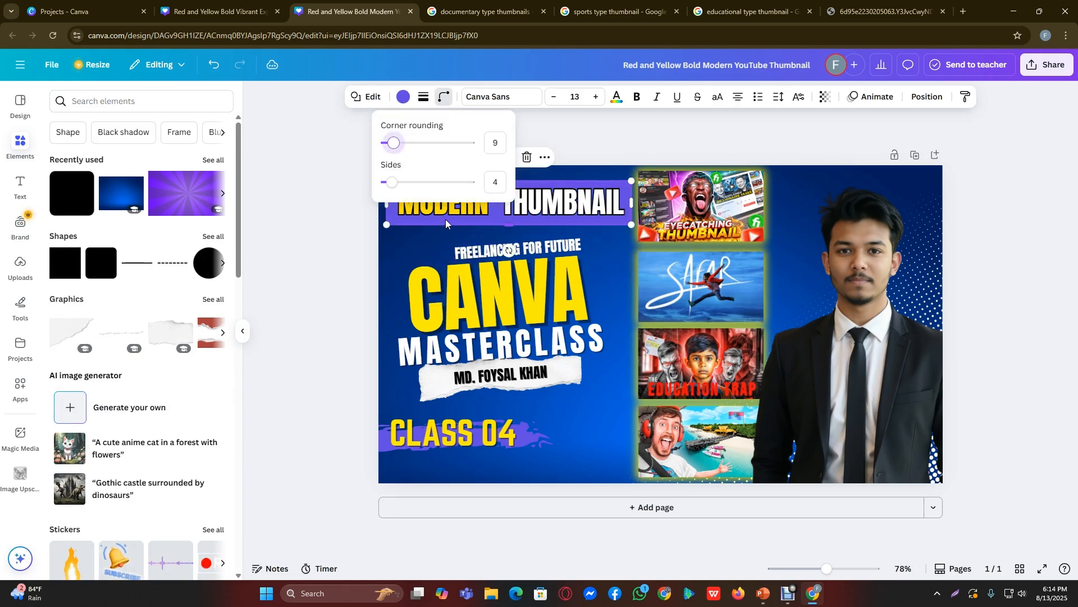
pyautogui.moveTo(521, 198); pyautogui.dragTo(527, 195)
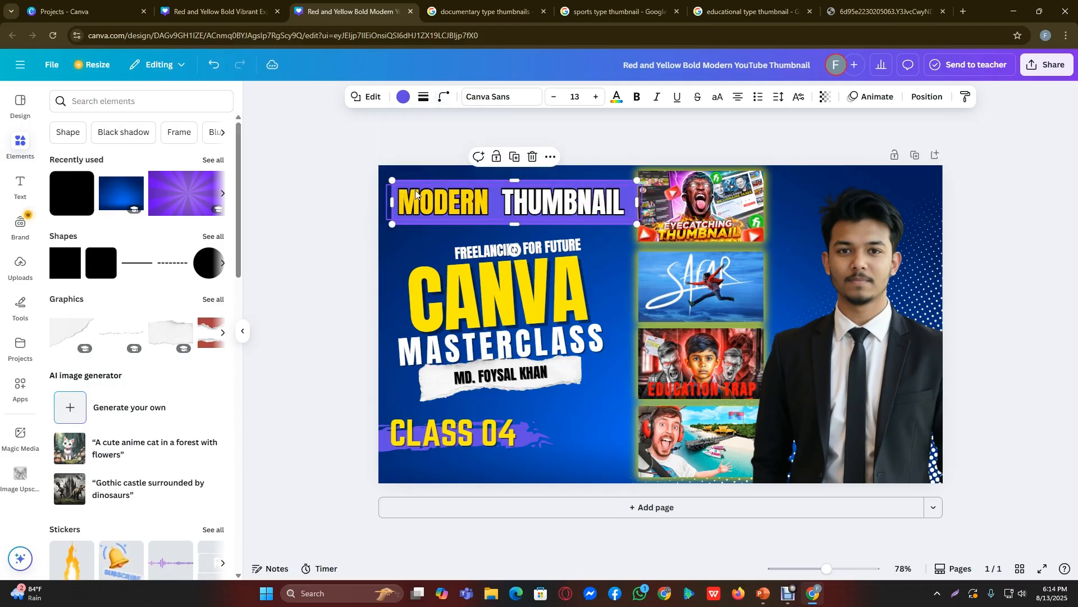
# Step: Fill the bar behind MODERN THUMBNAIL with white
pyautogui.click(402, 99)
pyautogui.click(210, 181)
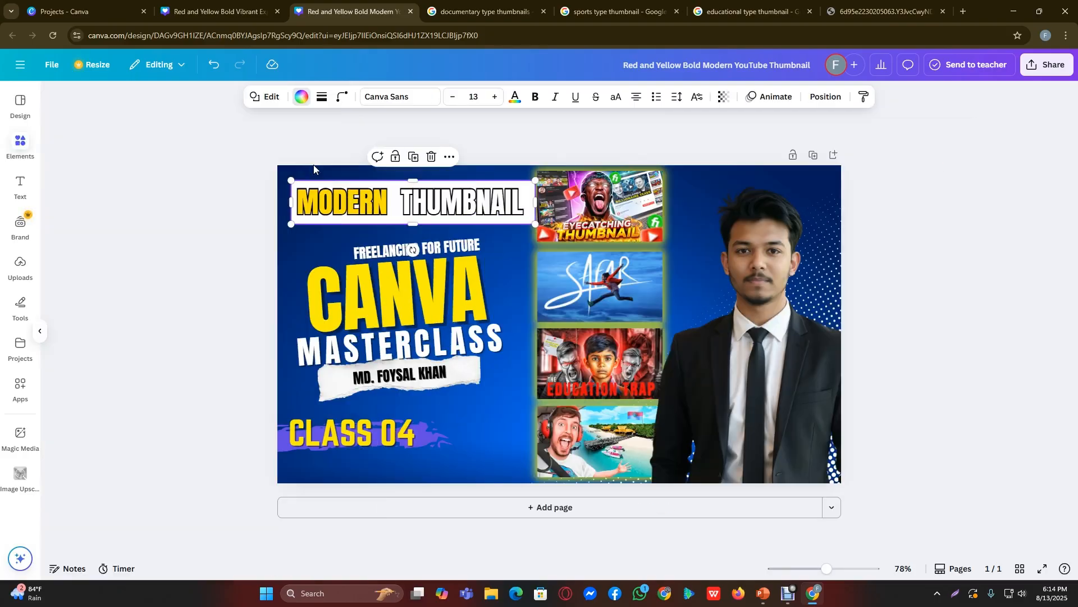
pyautogui.click(314, 168)
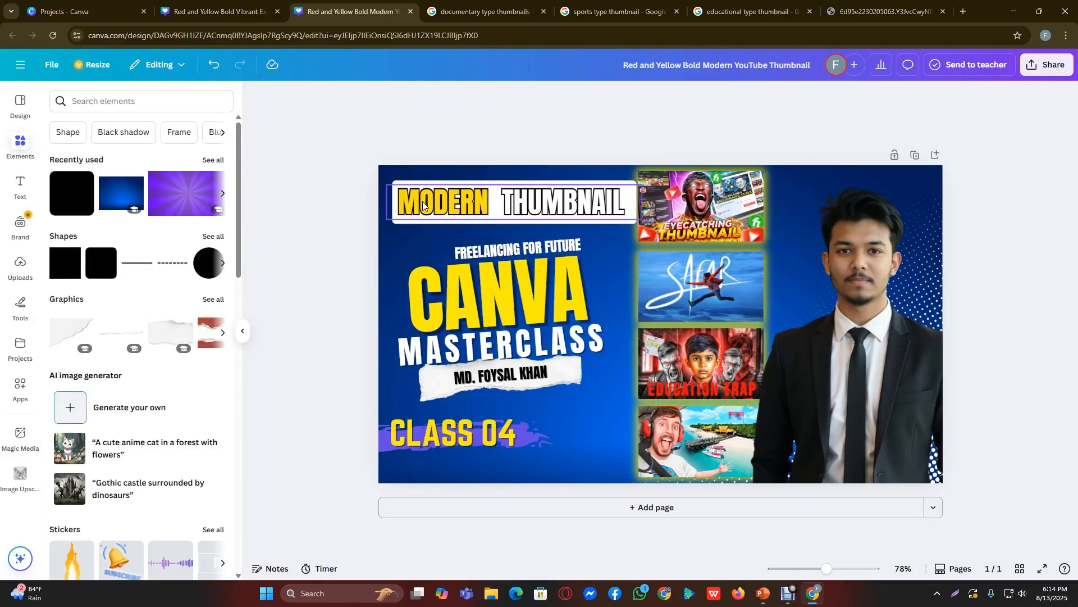
# Step: Narrow the MODERN THUMBNAIL text box to fit its words and center it on the bar
pyautogui.moveTo(436, 200); pyautogui.dragTo(437, 200)
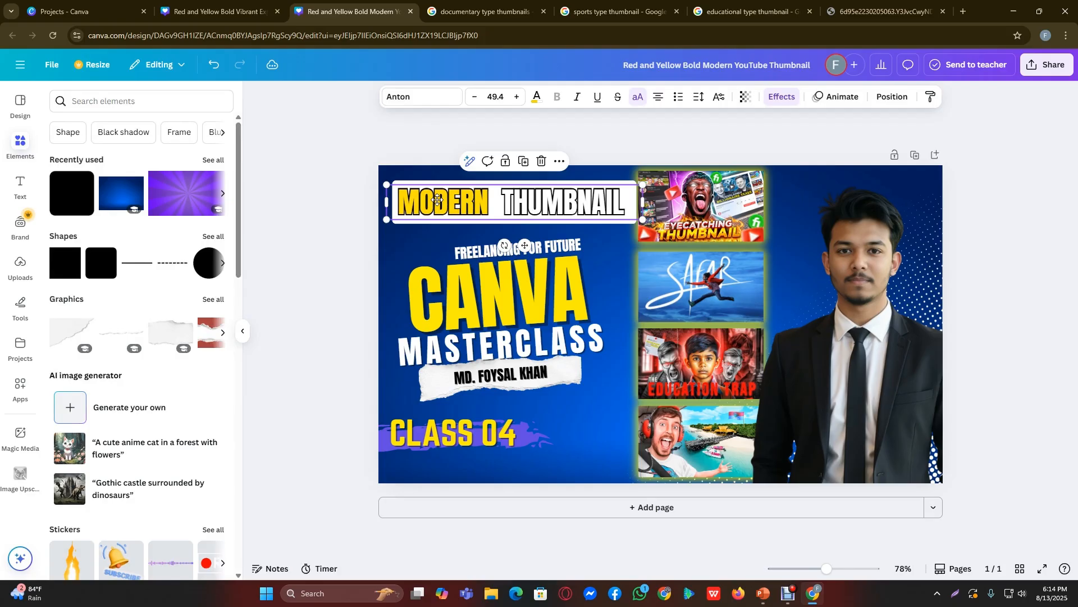
pyautogui.doubleClick(644, 201)
pyautogui.moveTo(534, 202); pyautogui.dragTo(533, 201)
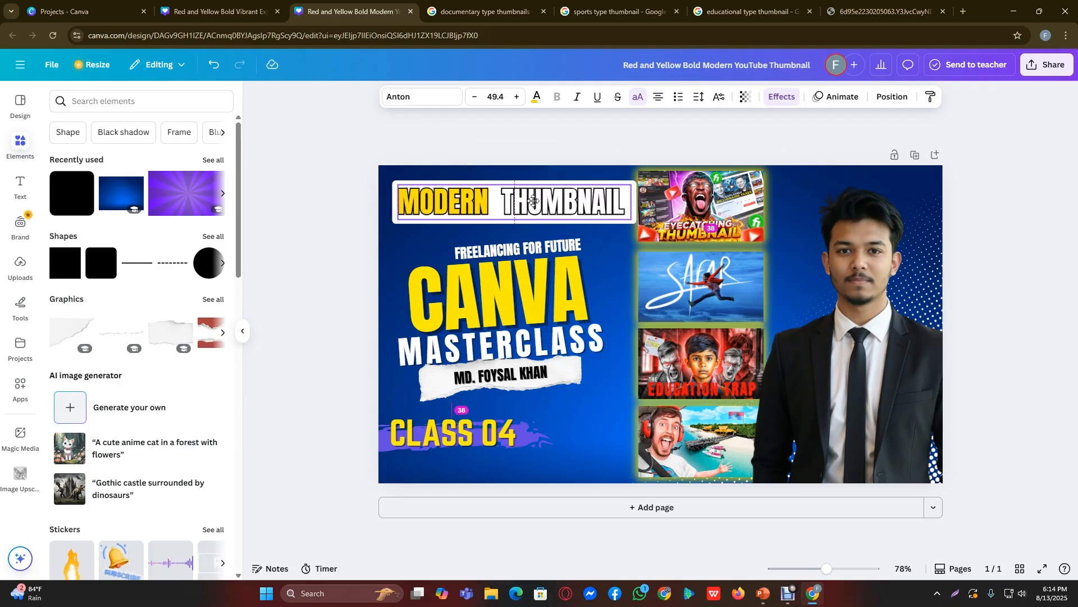
pyautogui.click(300, 169)
# Step: Try a dark blue photo color as the bar's fill
pyautogui.click(406, 219)
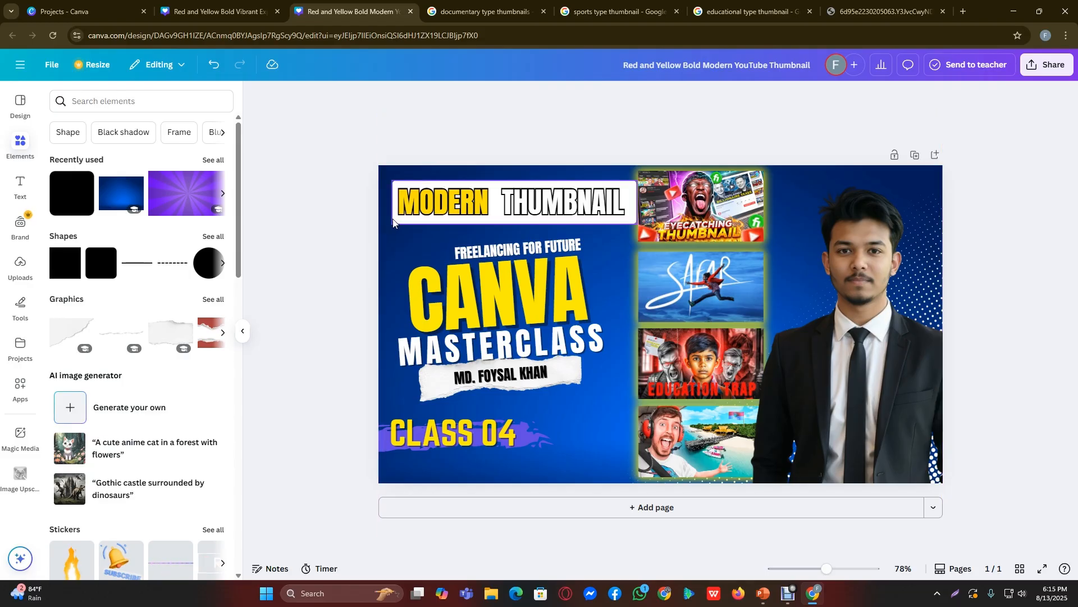
pyautogui.click(405, 97)
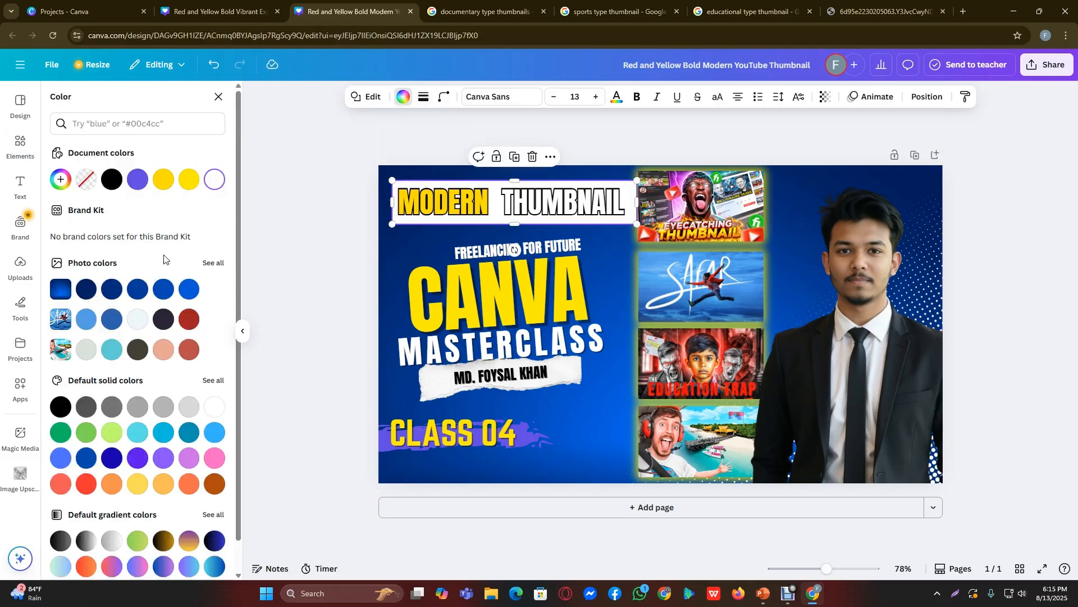
pyautogui.click(162, 290)
pyautogui.click(141, 291)
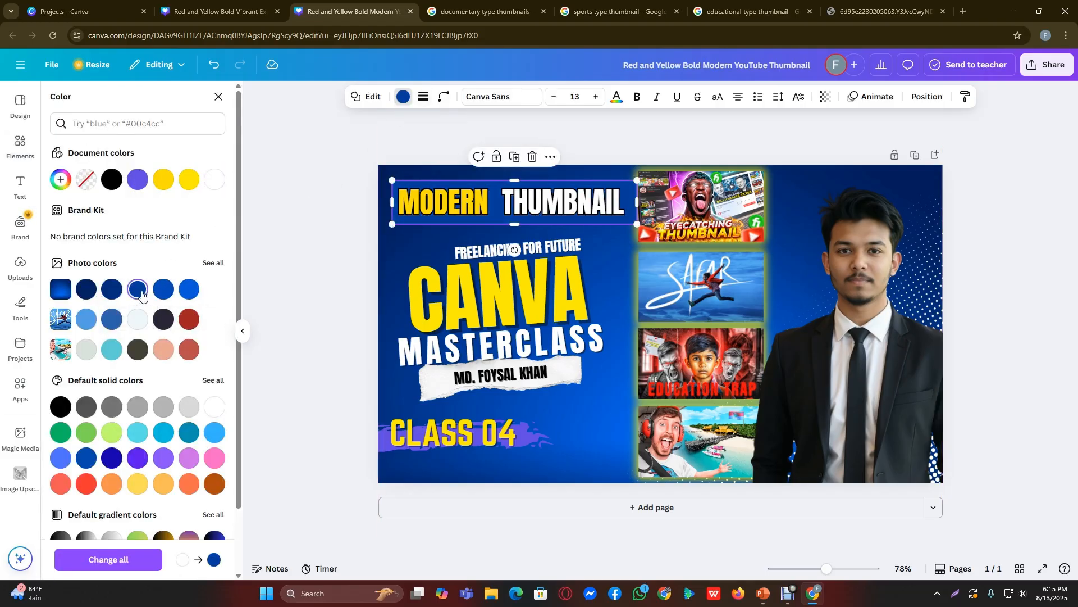
pyautogui.click(291, 245)
# Step: Try a pale gray photo color as the bar's fill
pyautogui.click(397, 223)
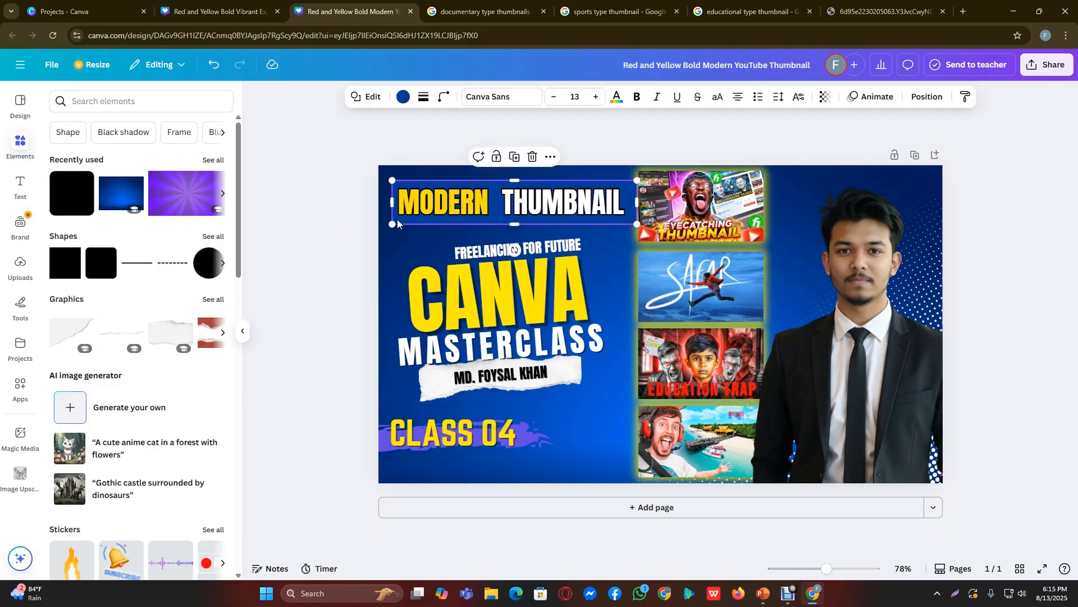
pyautogui.click(403, 97)
pyautogui.scroll(-1, 103, 366)
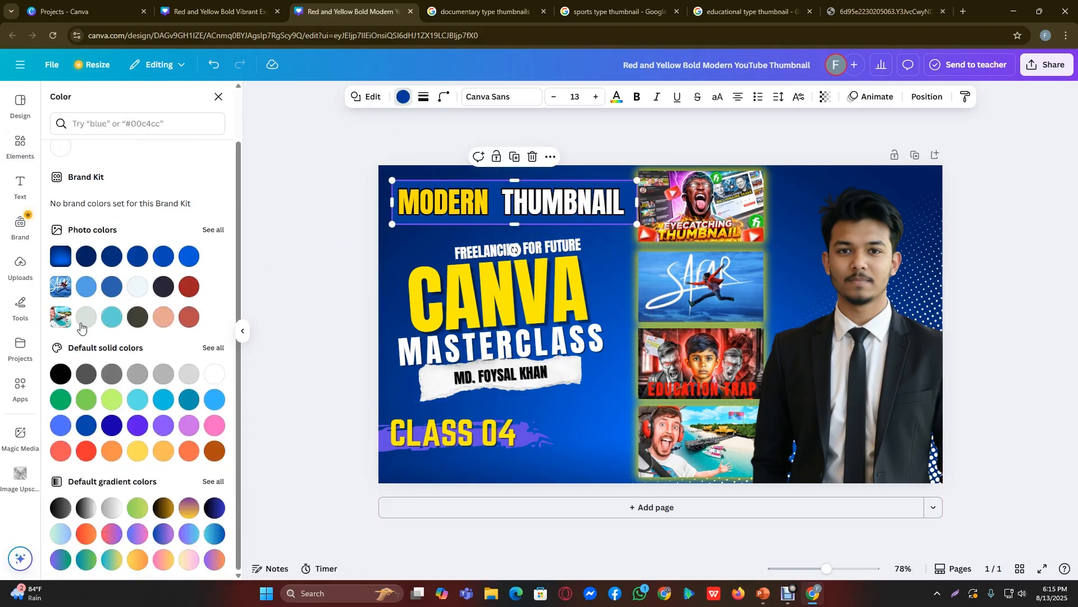
pyautogui.click(86, 316)
pyautogui.click(406, 99)
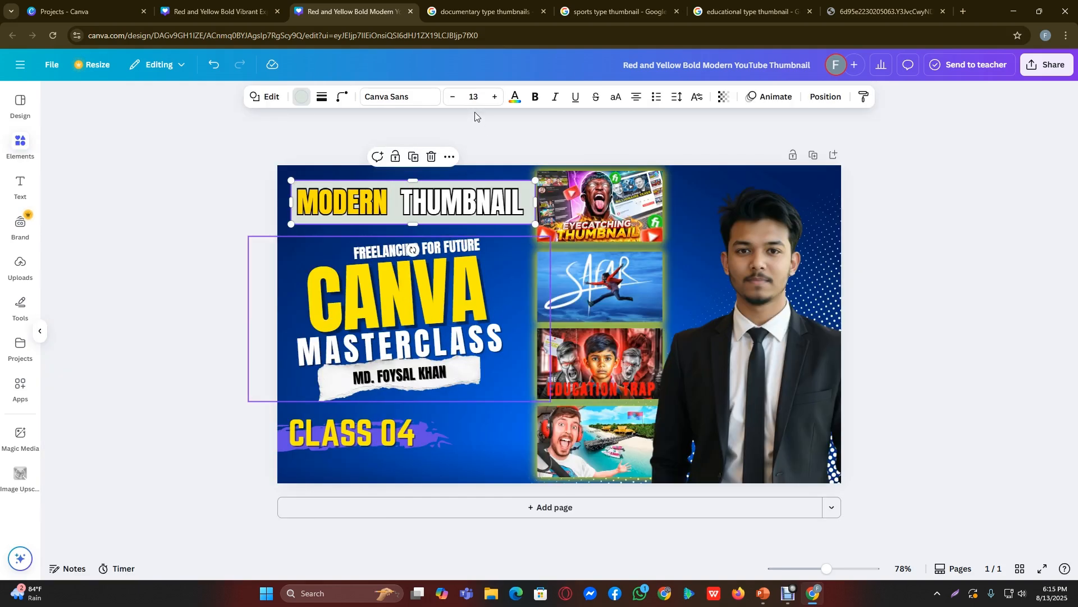
# Step: Change the bar's fill to the near-black solid color #020202
pyautogui.click(404, 97)
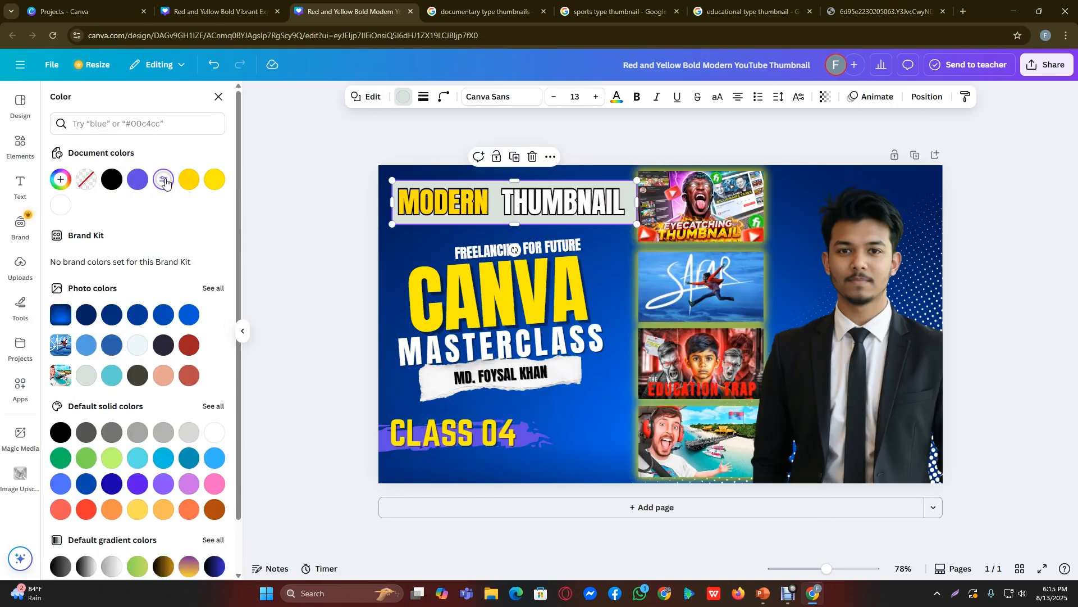
pyautogui.click(164, 179)
pyautogui.moveTo(79, 254); pyautogui.dragTo(63, 298)
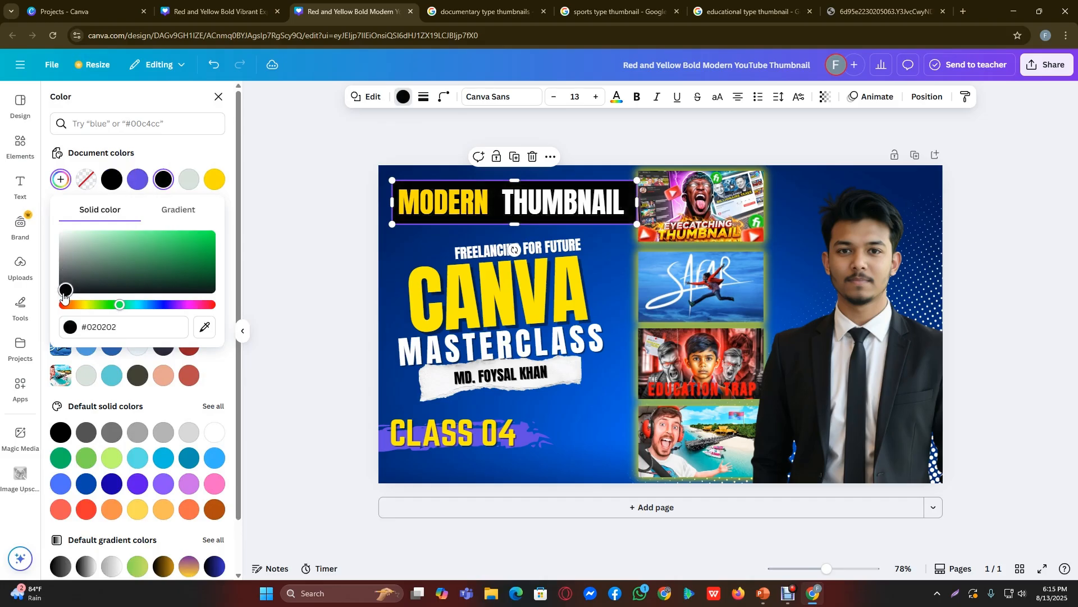
pyautogui.click(238, 181)
pyautogui.click(313, 180)
# Step: Shrink the black bar, reduce the MODERN THUMBNAIL text to font size 40.2 and center it inside the bar
pyautogui.click(635, 226)
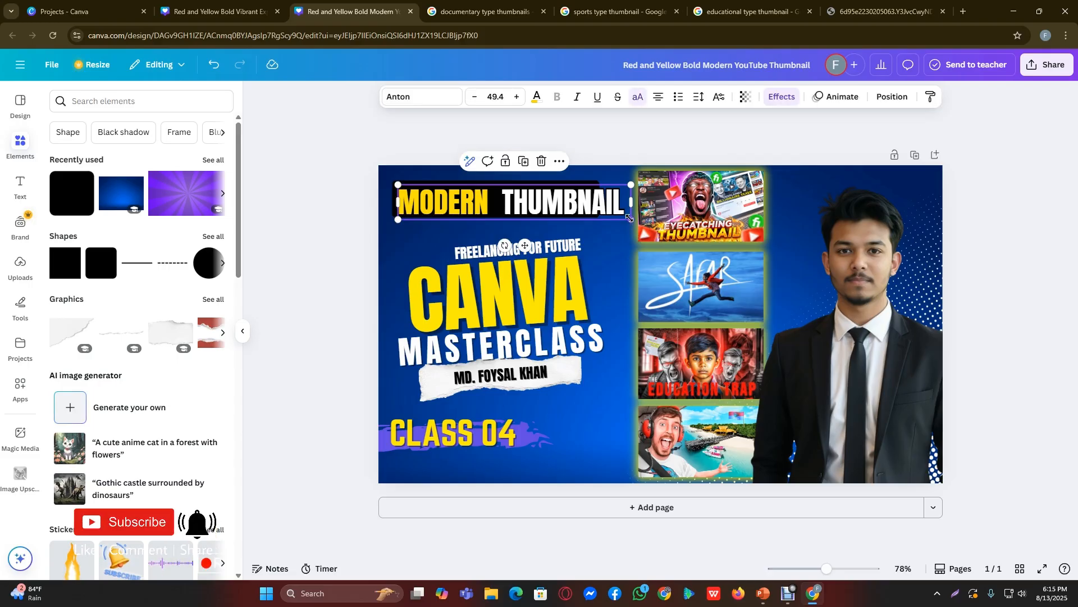
pyautogui.moveTo(631, 220); pyautogui.dragTo(588, 214)
pyautogui.moveTo(542, 201); pyautogui.dragTo(545, 201)
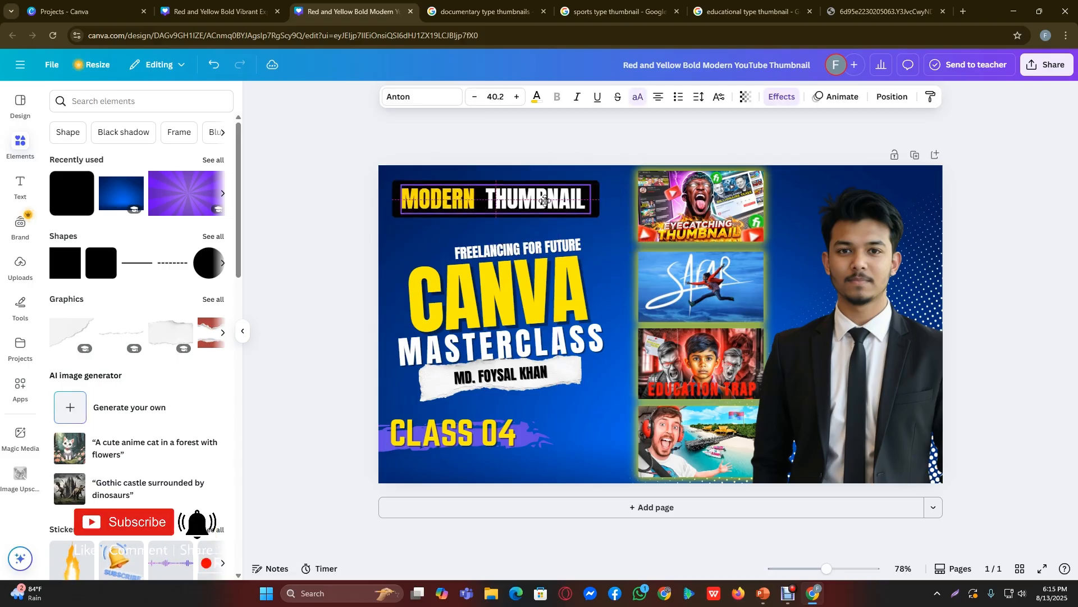
pyautogui.click(324, 181)
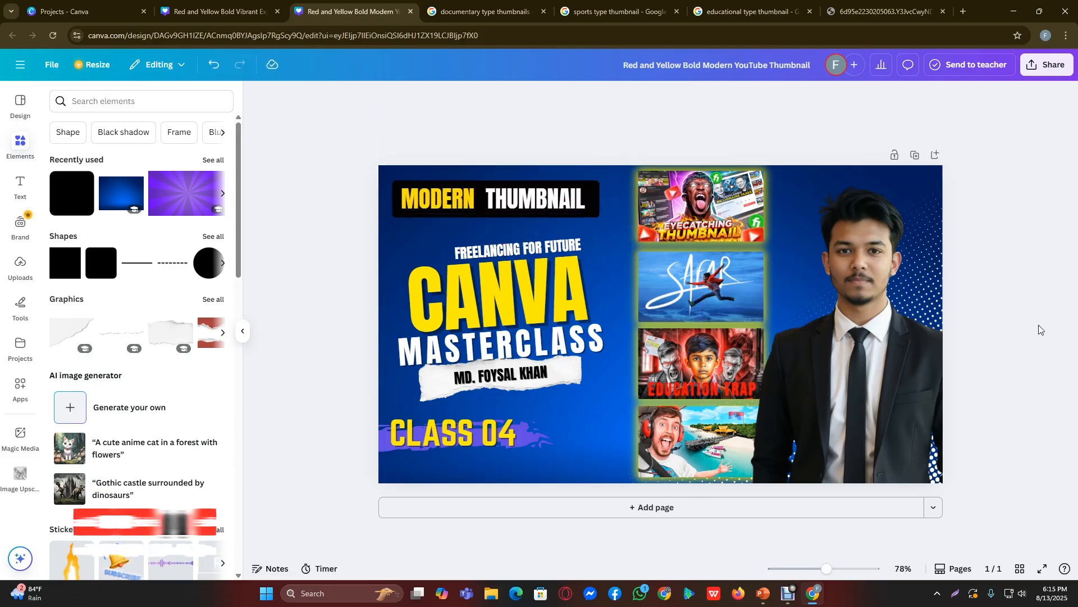
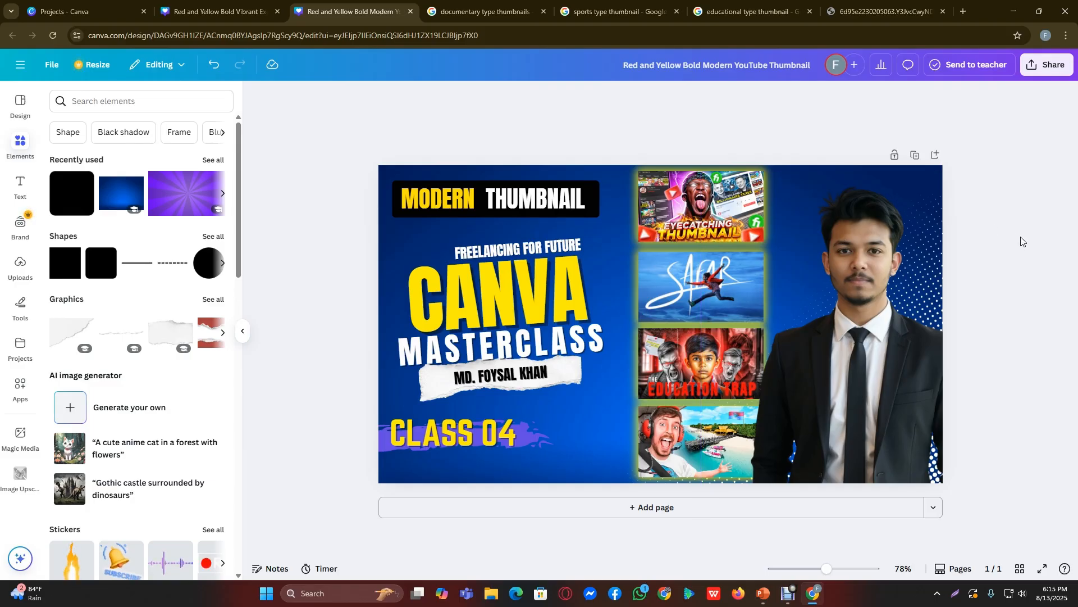
# Step: Move the portrait to the right and shift the three lower thumbnail images up slightly, keeping their spacing even
pyautogui.moveTo(860, 293); pyautogui.dragTo(895, 292)
pyautogui.click(686, 312)
pyautogui.moveTo(710, 278); pyautogui.dragTo(711, 274)
pyautogui.moveTo(711, 366); pyautogui.dragTo(710, 362)
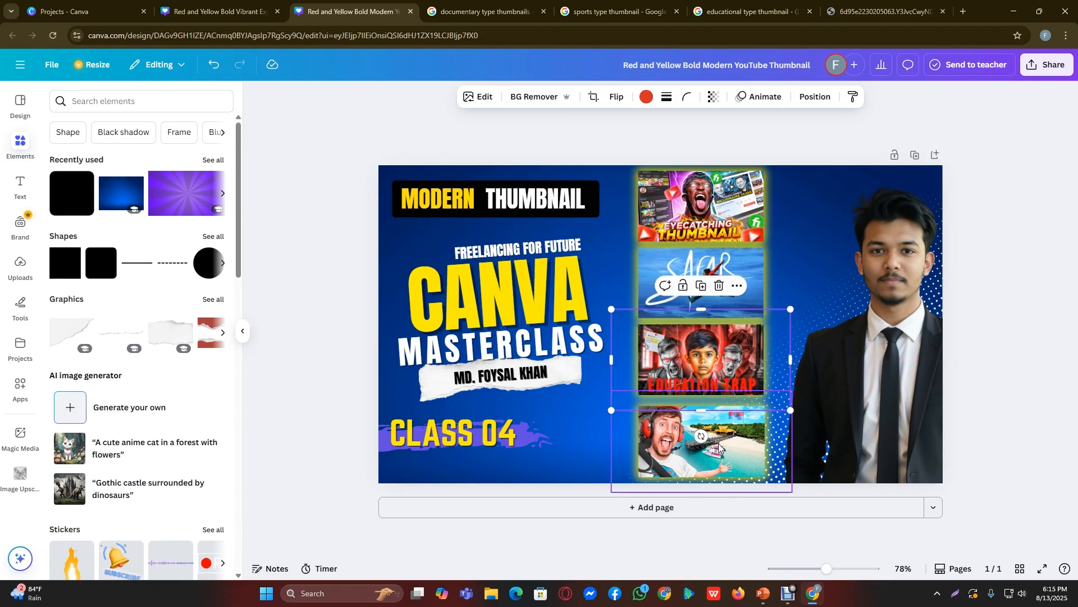
pyautogui.moveTo(719, 447); pyautogui.dragTo(719, 441)
# Step: Try placing the portrait in the middle of the canvas, overlapping the title and the thumbnail images
pyautogui.moveTo(880, 283); pyautogui.dragTo(963, 278)
pyautogui.click(789, 484)
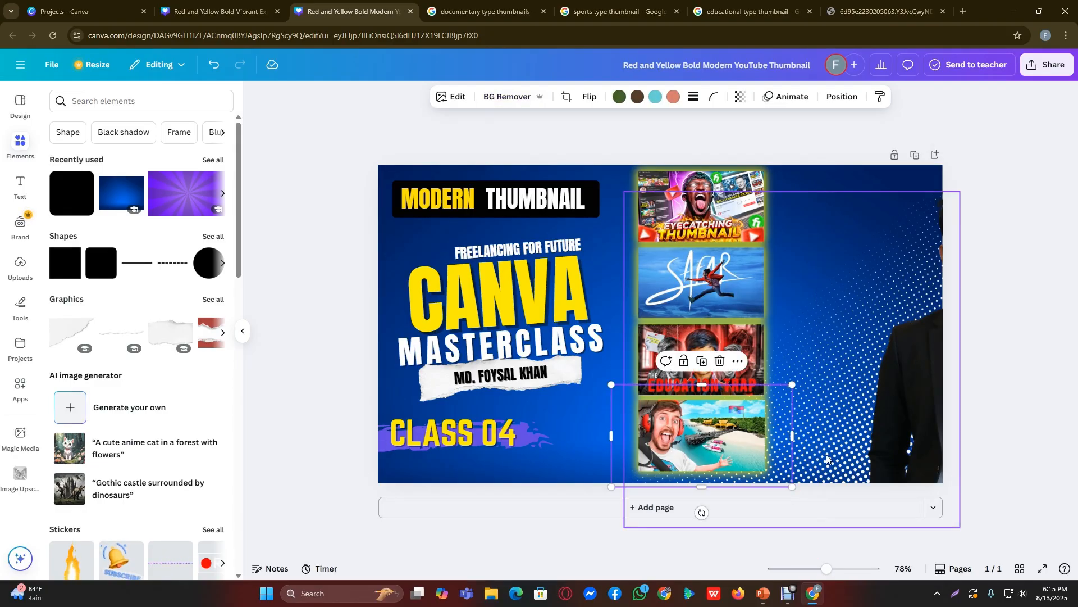
pyautogui.click(913, 378)
pyautogui.moveTo(914, 378); pyautogui.dragTo(553, 418)
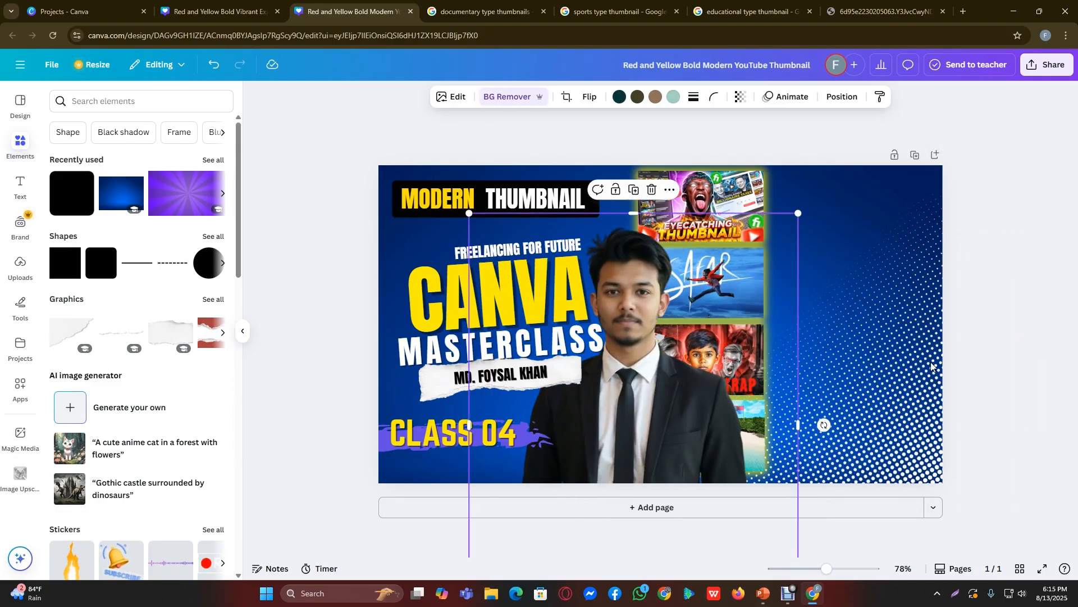
pyautogui.click(983, 368)
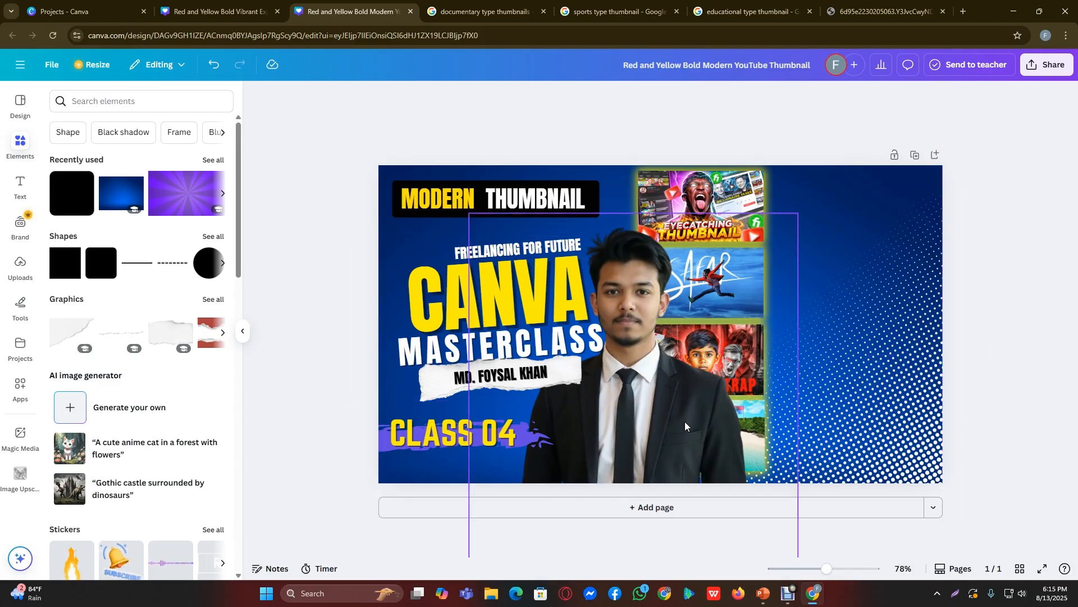
# Step: Enlarge the four thumbnail images together to span the canvas height and place the portrait beside them, slightly overlapping their edges
pyautogui.moveTo(634, 416); pyautogui.dragTo(941, 337)
pyautogui.click(717, 466)
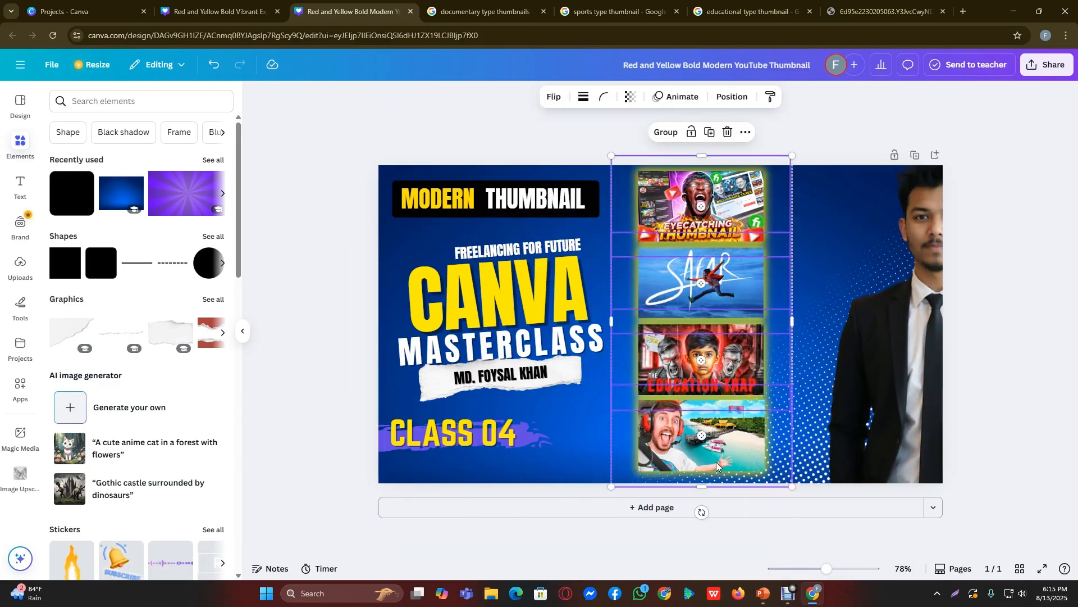
pyautogui.moveTo(798, 494); pyautogui.dragTo(802, 499)
pyautogui.moveTo(752, 450); pyautogui.dragTo(750, 443)
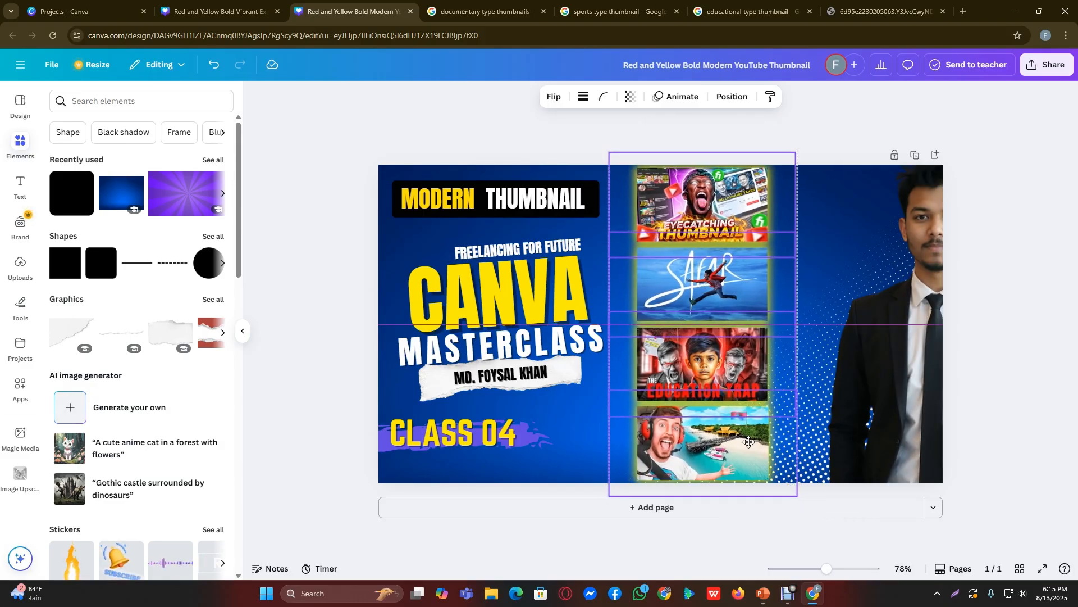
pyautogui.moveTo(885, 388); pyautogui.dragTo(829, 389)
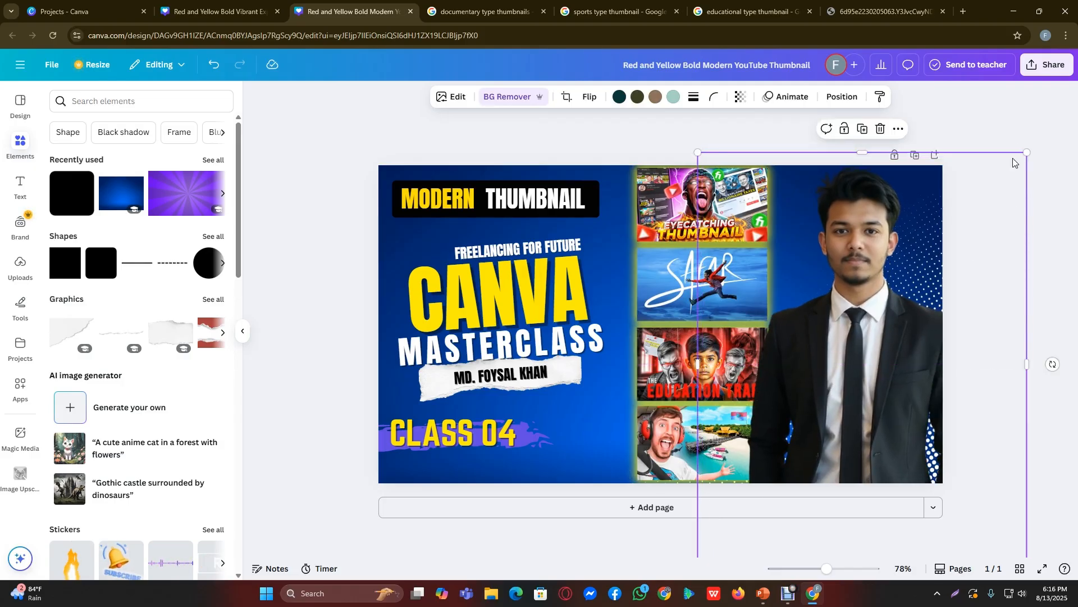
pyautogui.click(1013, 129)
# Step: Move the portrait to the left side of the canvas, behind the CANVA MASTERCLASS title
pyautogui.moveTo(876, 260); pyautogui.dragTo(520, 337)
pyautogui.click(981, 110)
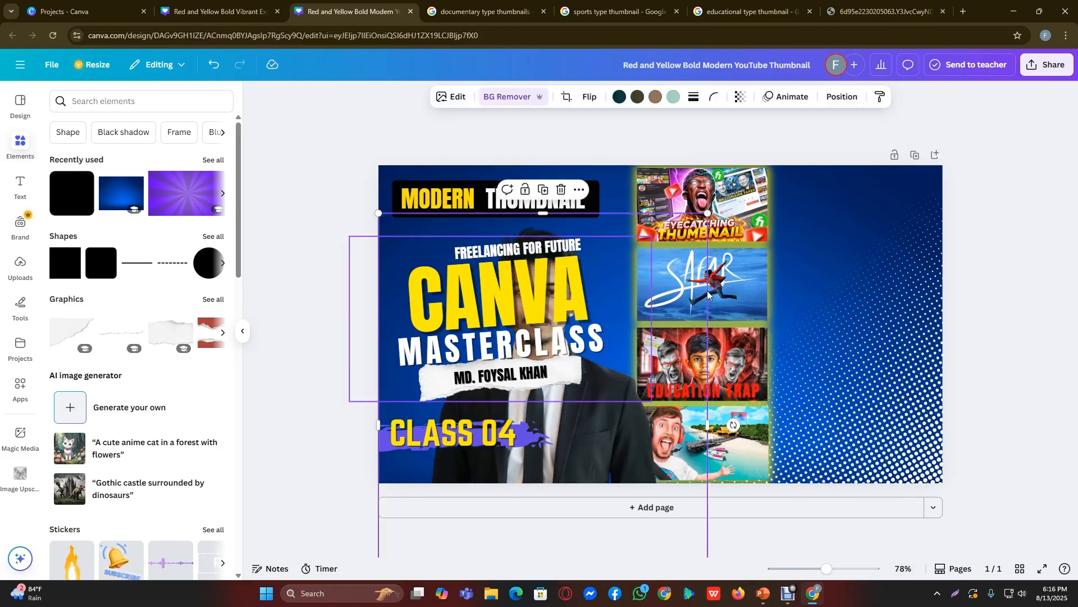
pyautogui.click(989, 210)
# Step: Browse the documentary and sports thumbnail image results and preview several documentary-style examples
pyautogui.click(453, 5)
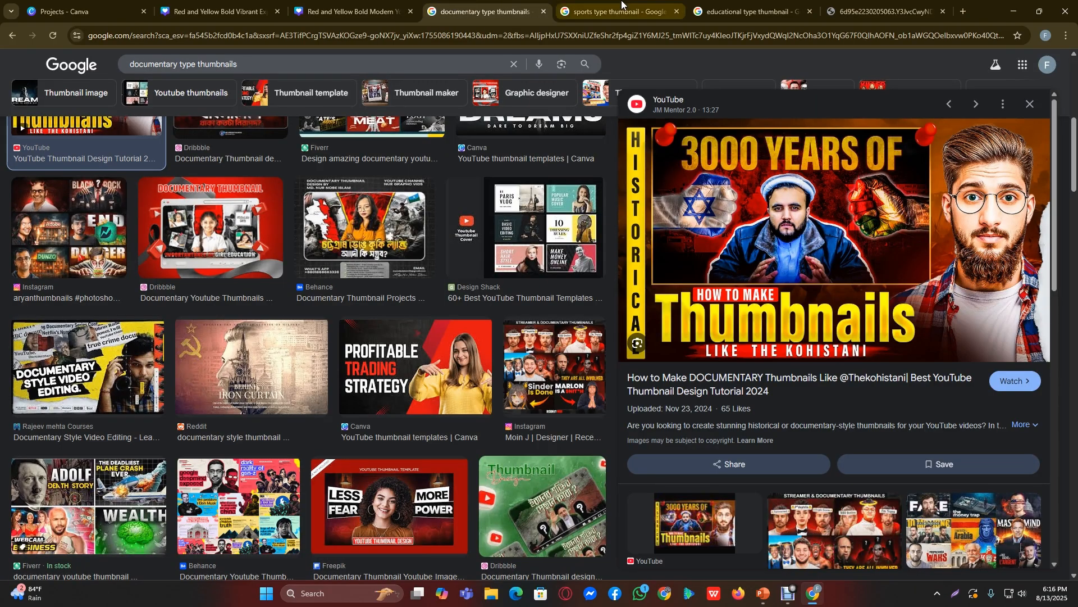
pyautogui.click(622, 4)
pyautogui.click(527, 3)
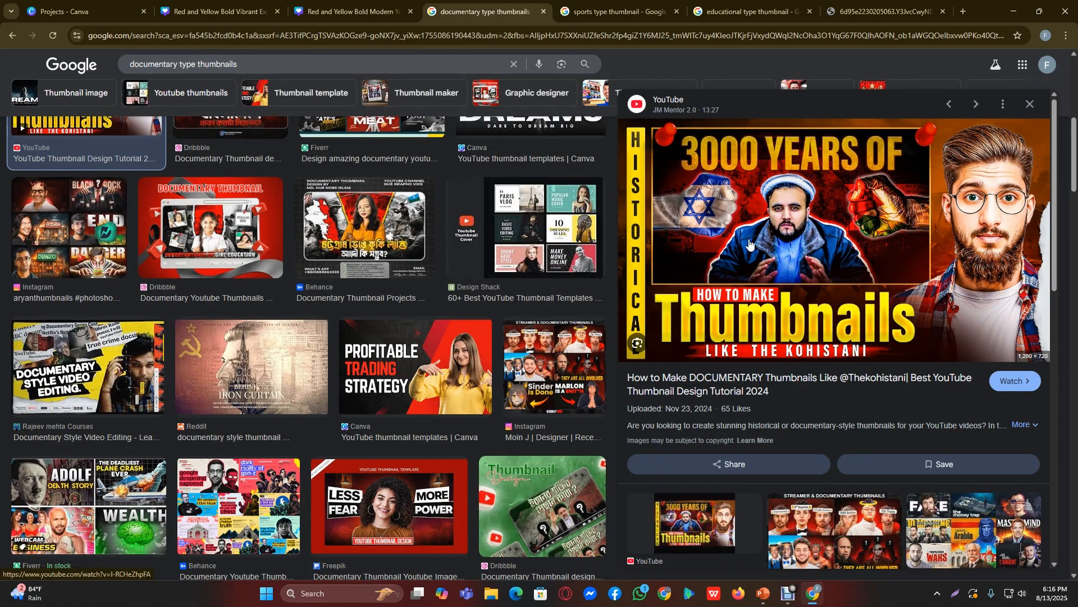
pyautogui.scroll(6, 236, 430)
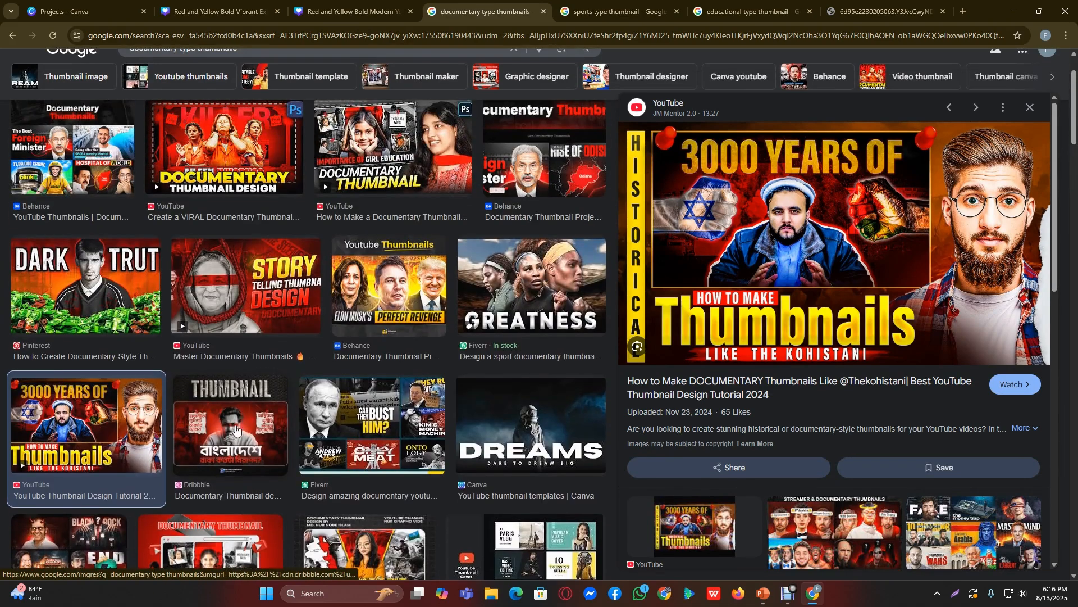
pyautogui.click(236, 430)
pyautogui.scroll(2, 236, 429)
pyautogui.click(275, 337)
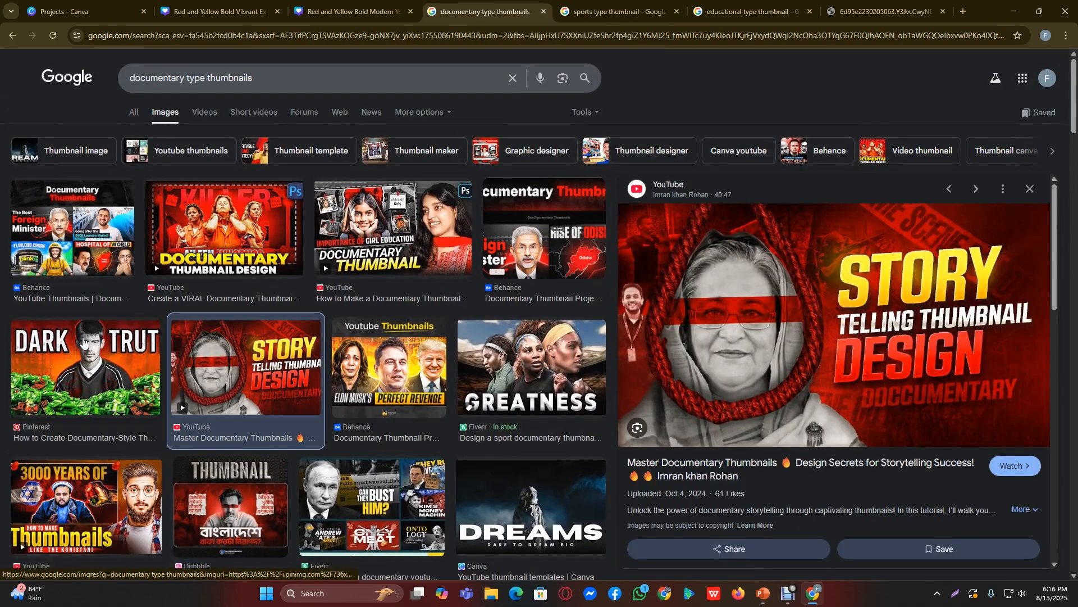
pyautogui.click(84, 343)
pyautogui.click(224, 242)
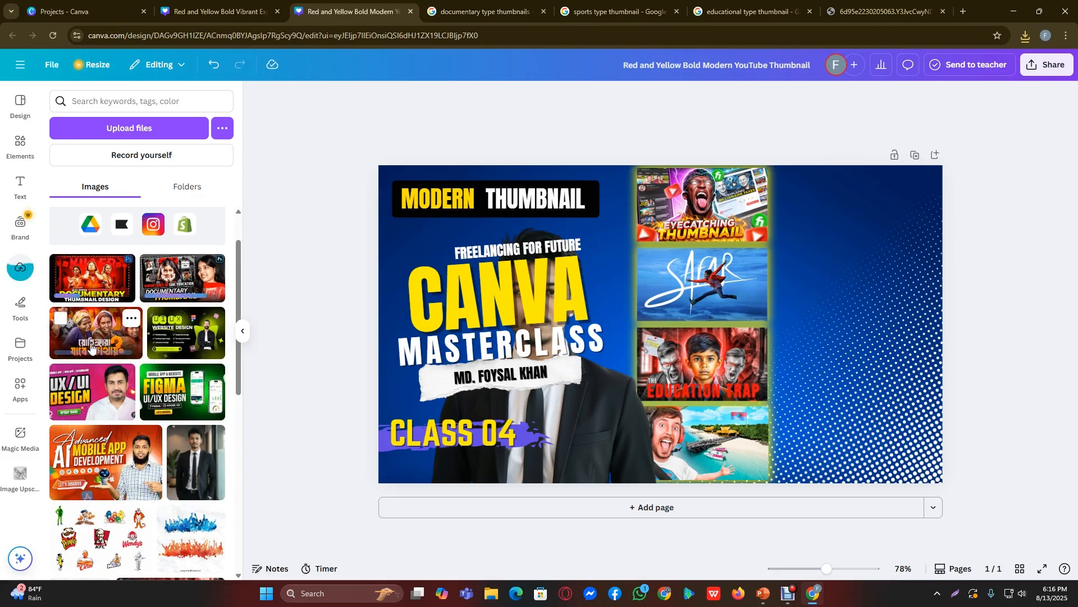
# Step: Add the uploaded orange thumbnail with Bengali text, scale it to about 302 × 170, and place it beside the EYECATCHING THUMBNAIL image
pyautogui.click(92, 345)
pyautogui.moveTo(471, 431); pyautogui.dragTo(690, 330)
pyautogui.moveTo(767, 267); pyautogui.dragTo(851, 247)
pyautogui.moveTo(934, 293); pyautogui.dragTo(901, 272)
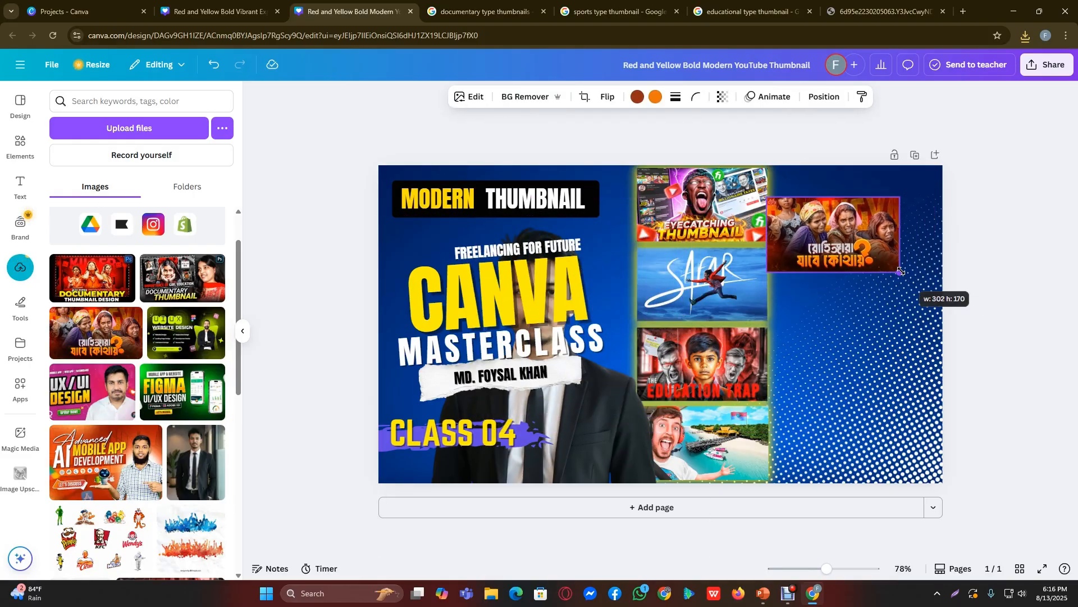
pyautogui.moveTo(835, 234); pyautogui.dragTo(859, 222)
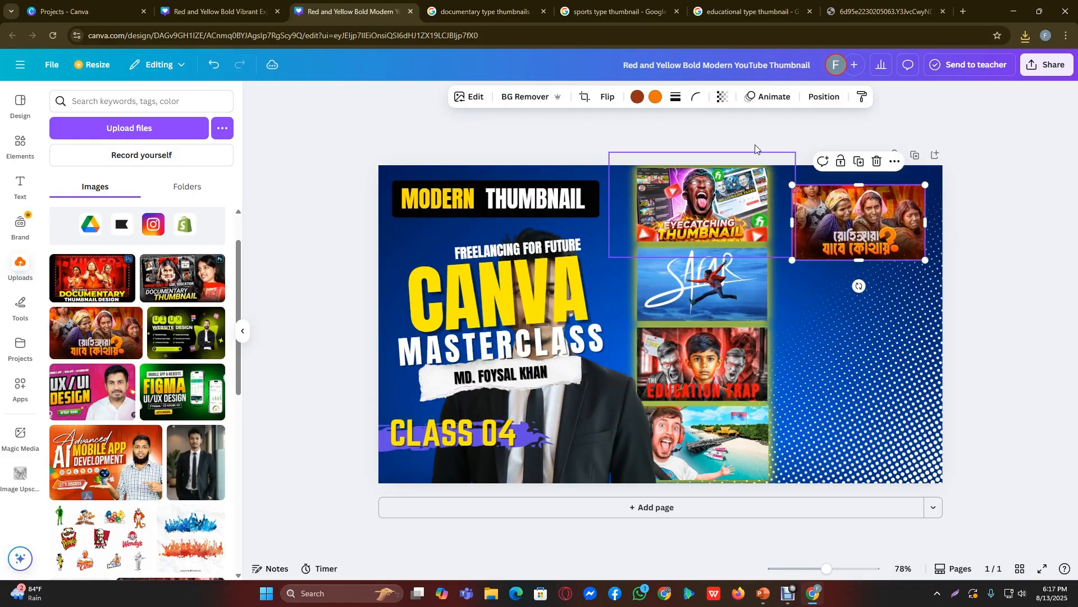
# Step: Apply a Glow shadow to the orange Bengali thumbnail image
pyautogui.click(474, 98)
pyautogui.scroll(-1, 84, 438)
pyautogui.click(79, 429)
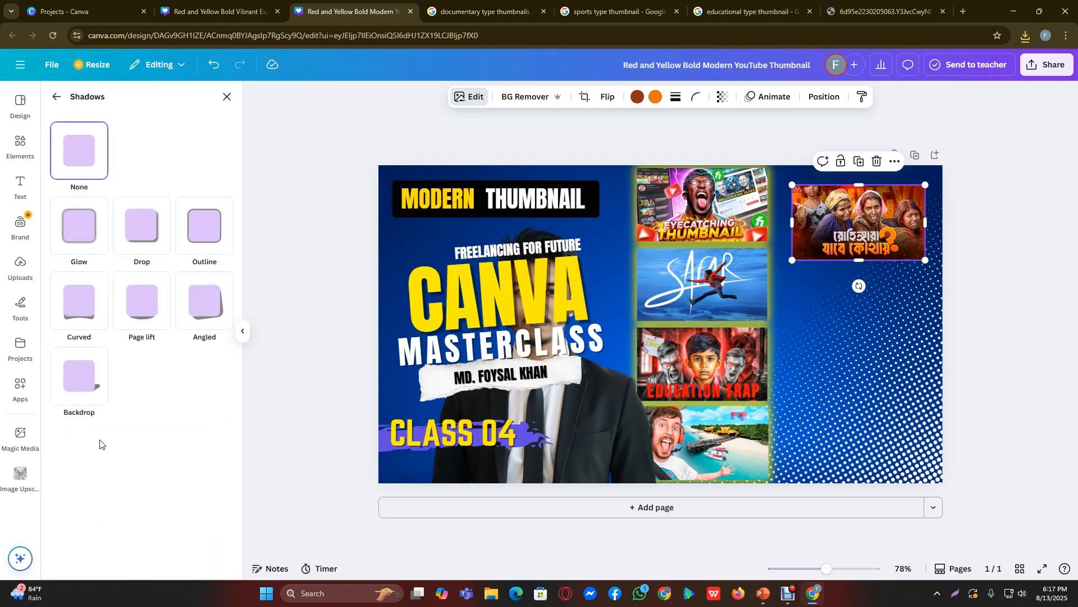
pyautogui.click(79, 233)
# Step: Set the orange thumbnail's glow colour to #FFFC00, copied from the EYECATCHING THUMBNAIL image's glow
pyautogui.click(216, 513)
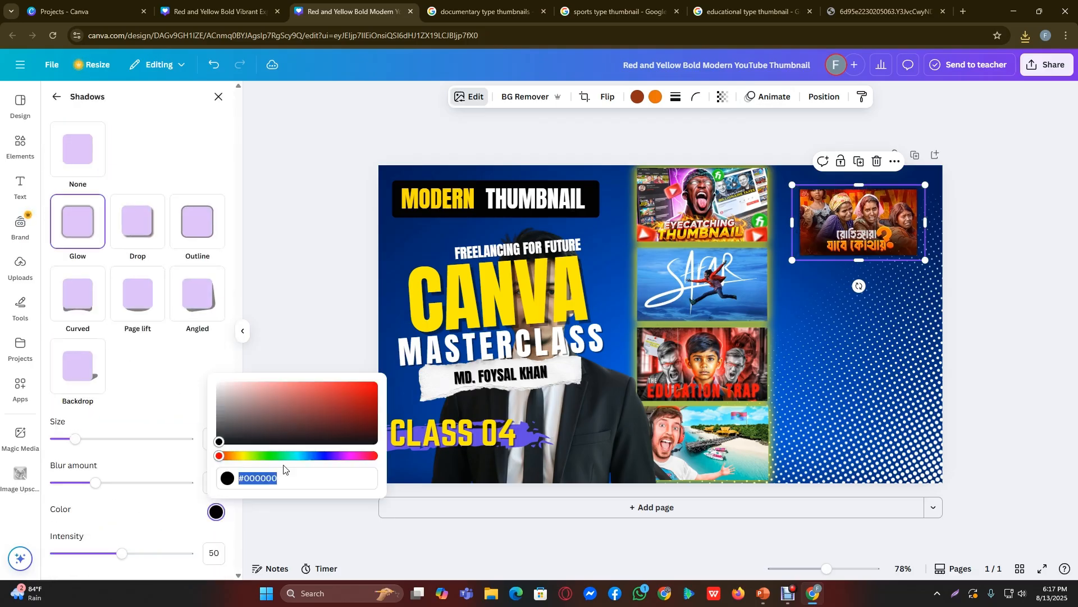
pyautogui.write('#BA')
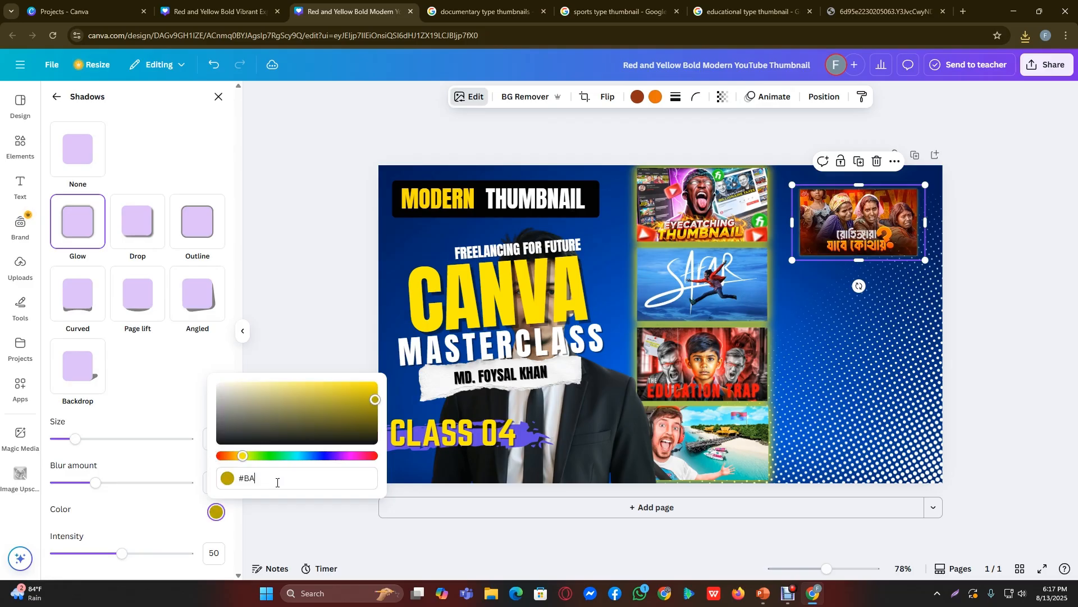
pyautogui.click(717, 222)
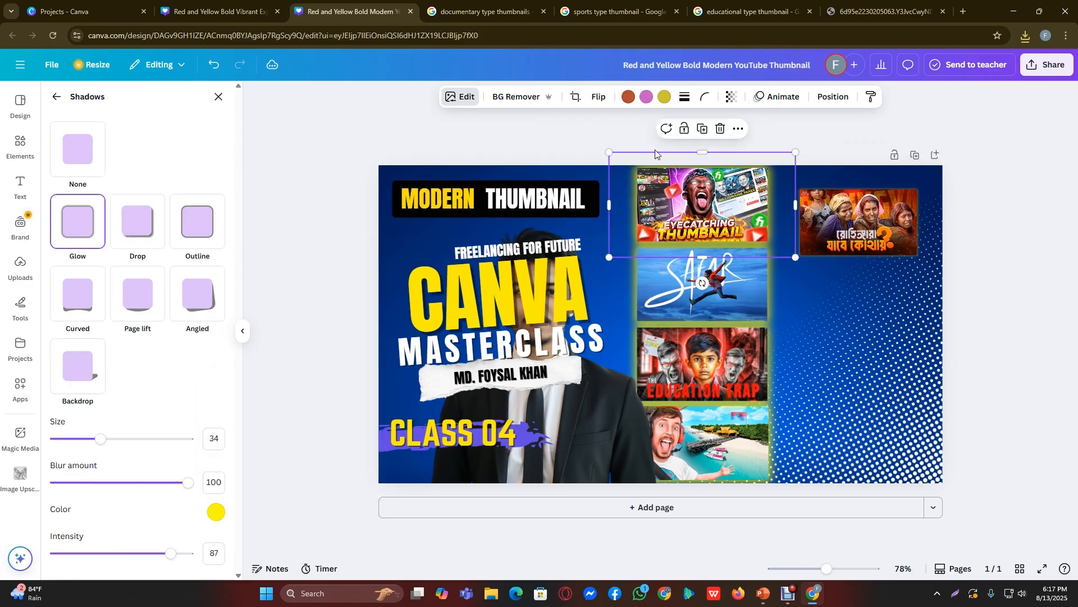
pyautogui.click(215, 511)
pyautogui.hotkey('ctrl', 'c')
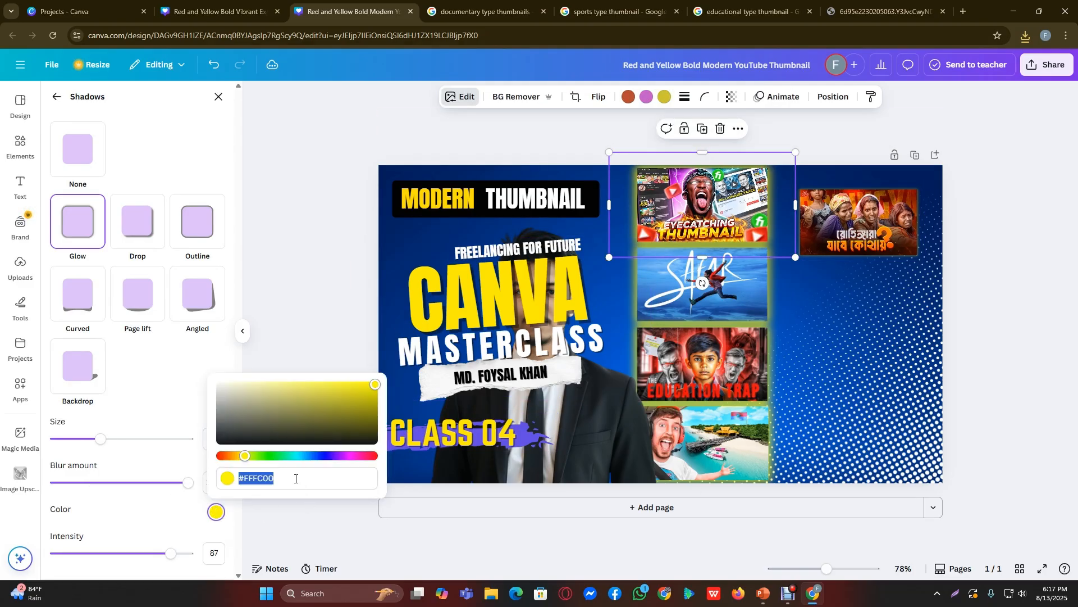
pyautogui.click(908, 230)
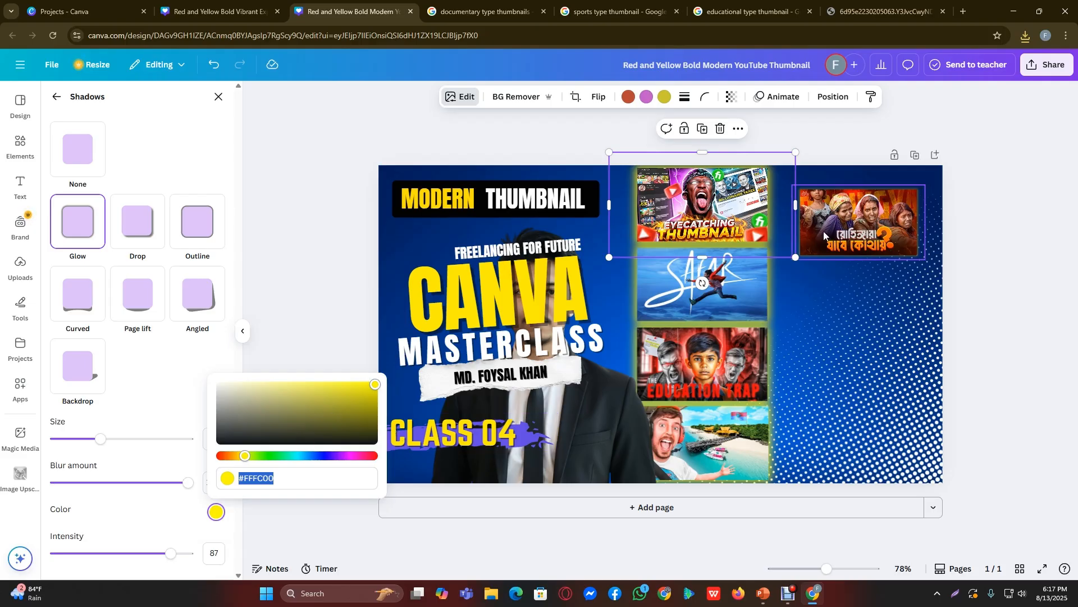
pyautogui.click(222, 514)
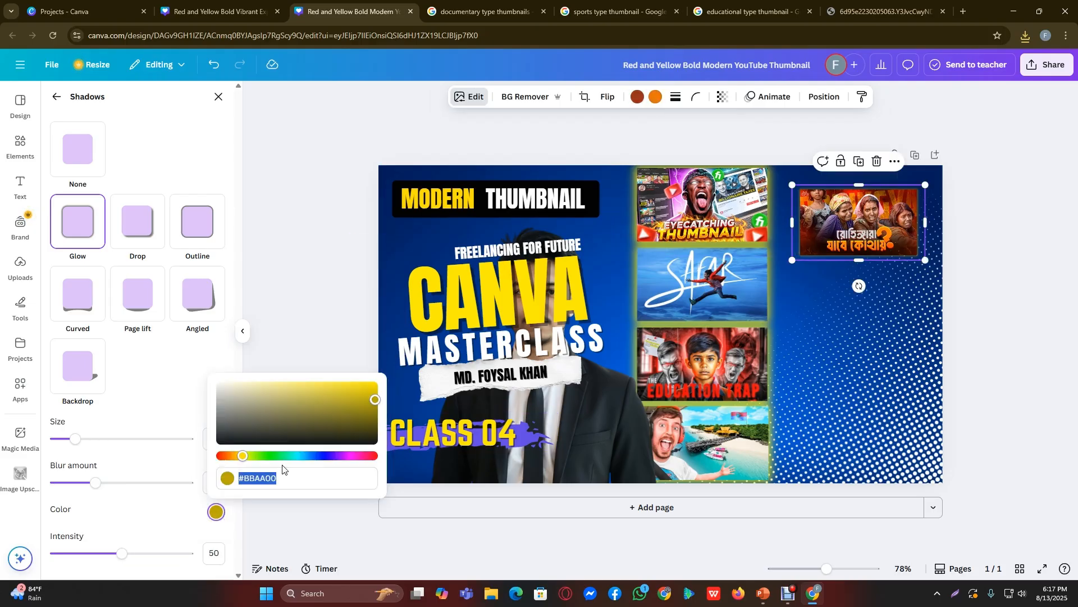
pyautogui.hotkey('ctrl', 'v')
# Step: Set the orange thumbnail's glow to blur amount 100, size 34 and intensity 87
pyautogui.moveTo(105, 486); pyautogui.dragTo(205, 480)
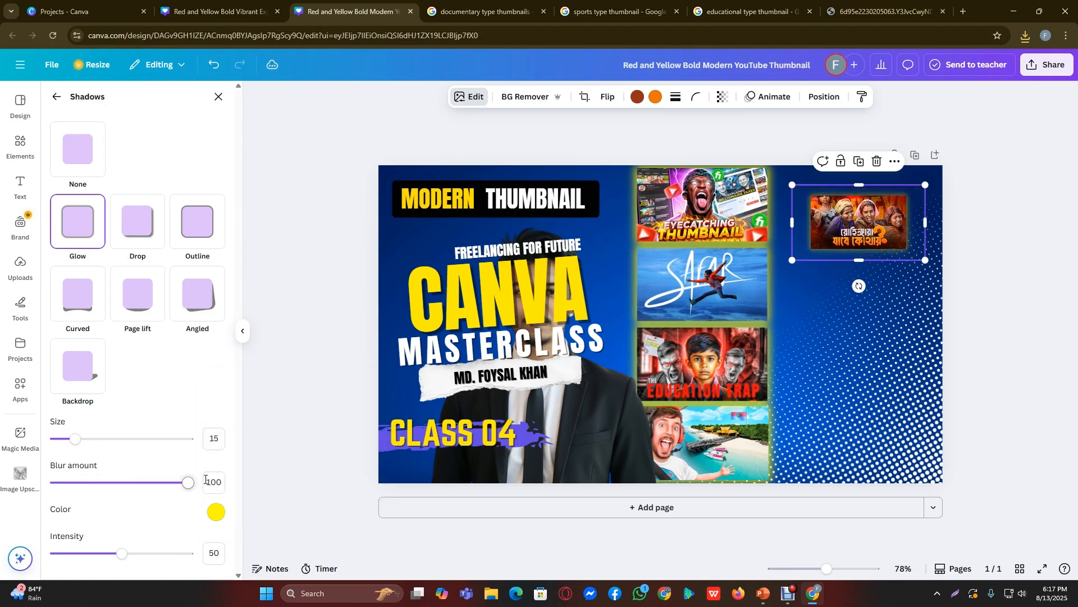
pyautogui.click(205, 434)
pyautogui.write('34')
pyautogui.press('Return')
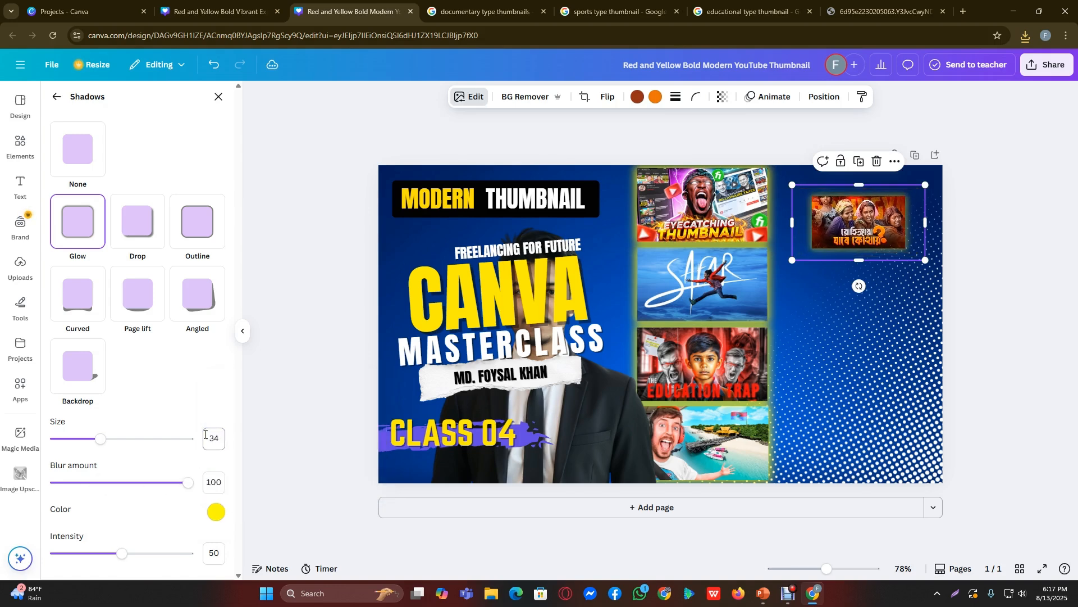
pyautogui.click(222, 557)
pyautogui.write('87')
pyautogui.press('Return')
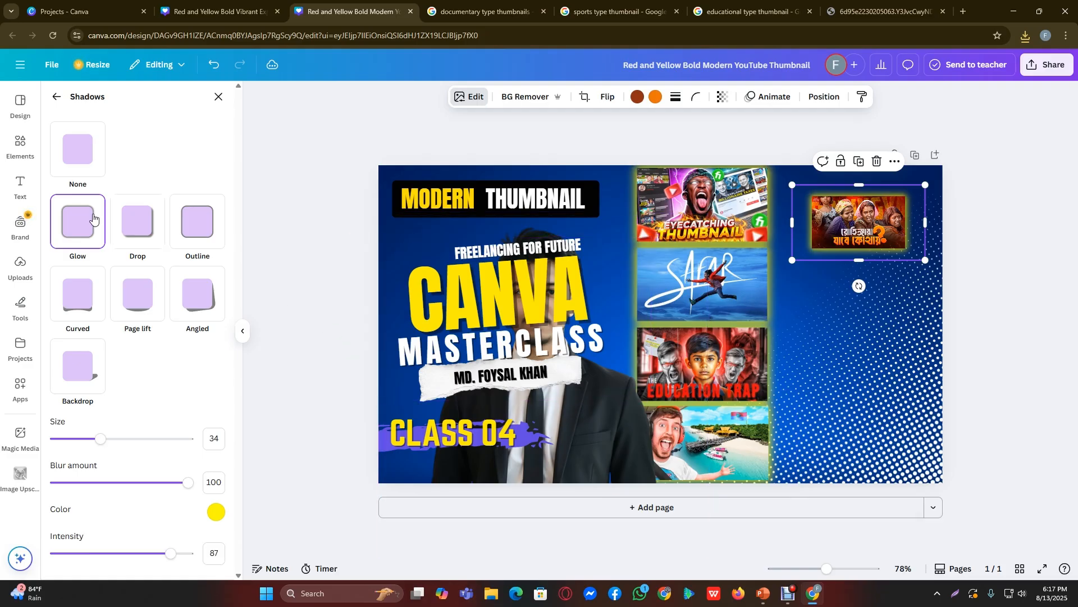
# Step: Enlarge the orange thumbnail to match the EYECATCHING THUMBNAIL image and align it beside that image in the top row
pyautogui.click(15, 151)
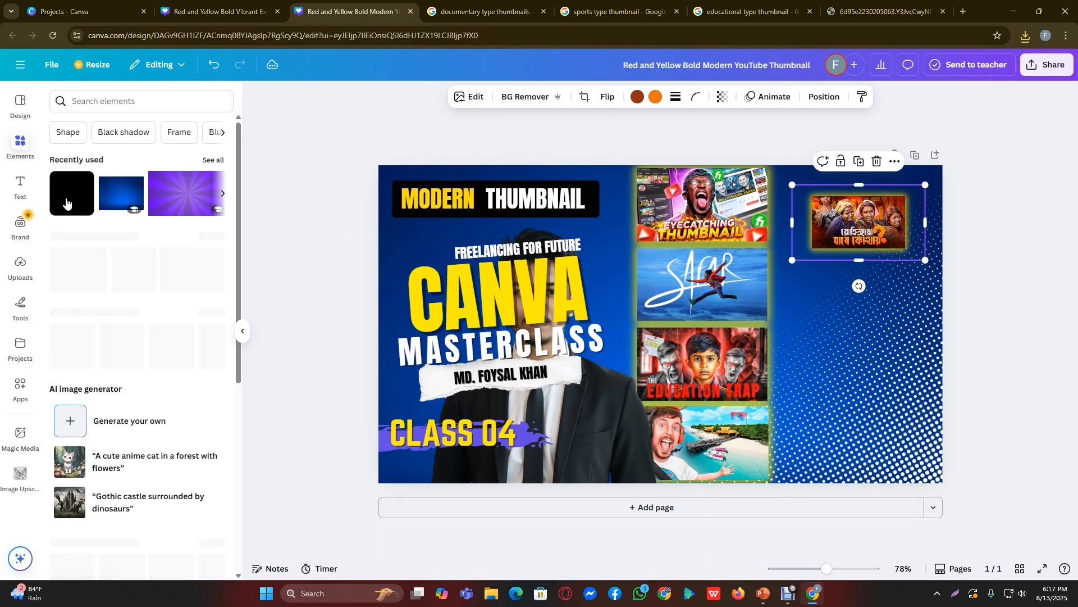
pyautogui.click(20, 264)
pyautogui.moveTo(925, 260); pyautogui.dragTo(964, 281)
pyautogui.moveTo(884, 244); pyautogui.dragTo(842, 214)
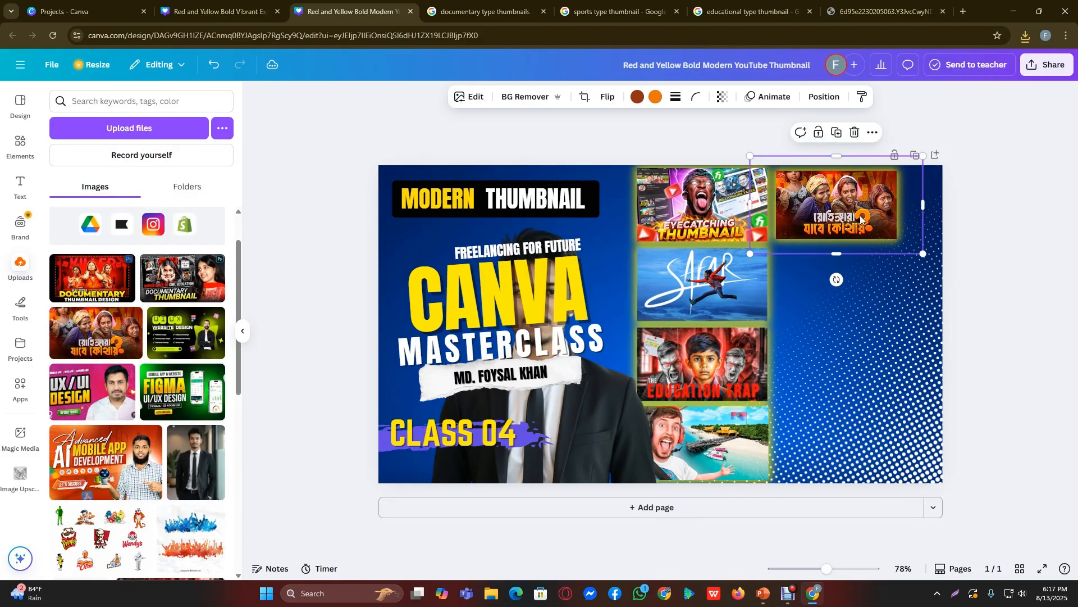
pyautogui.moveTo(924, 251); pyautogui.dragTo(934, 257)
pyautogui.moveTo(851, 235); pyautogui.dragTo(848, 232)
pyautogui.moveTo(930, 256); pyautogui.dragTo(936, 258)
pyautogui.moveTo(858, 229); pyautogui.dragTo(855, 226)
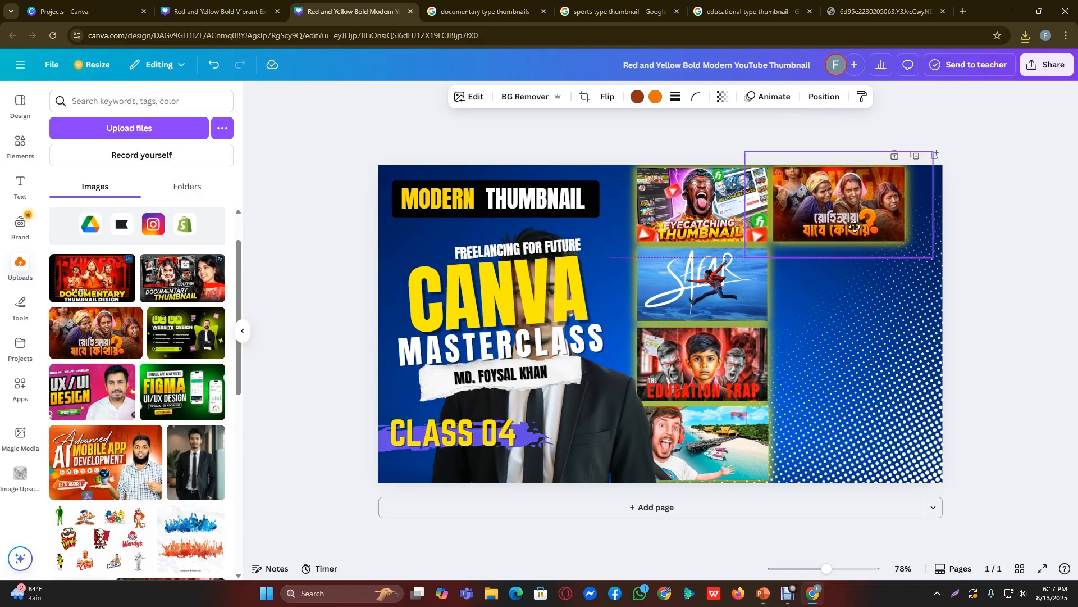
pyautogui.click(1000, 233)
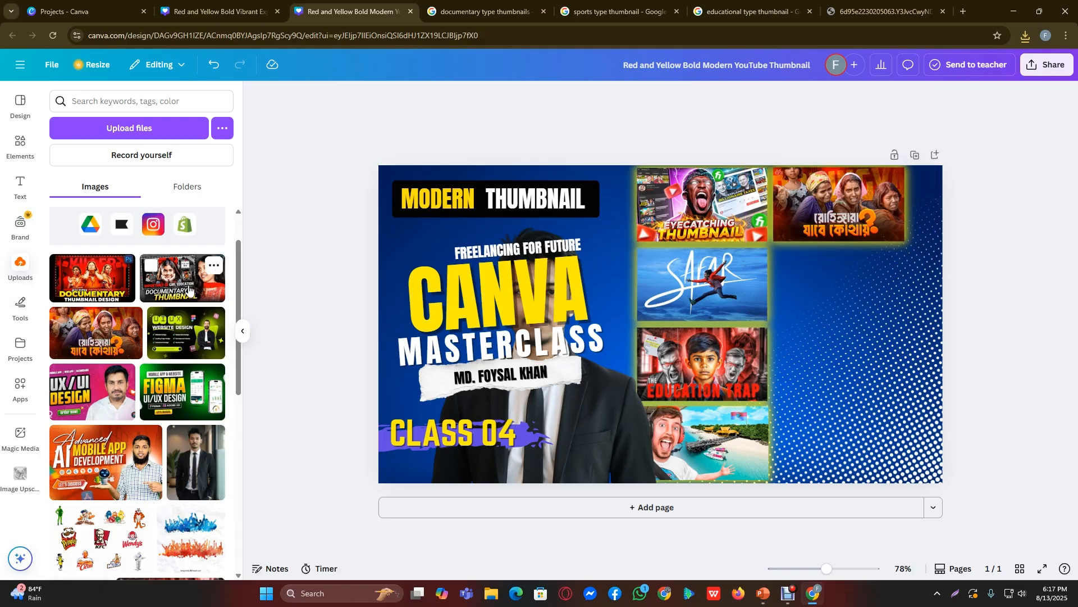
# Step: Add the uploaded girl-education documentary thumbnail, shrink it, and place it under the orange thumbnail beside the SAFAR image
pyautogui.click(214, 284)
pyautogui.moveTo(720, 287); pyautogui.dragTo(771, 320)
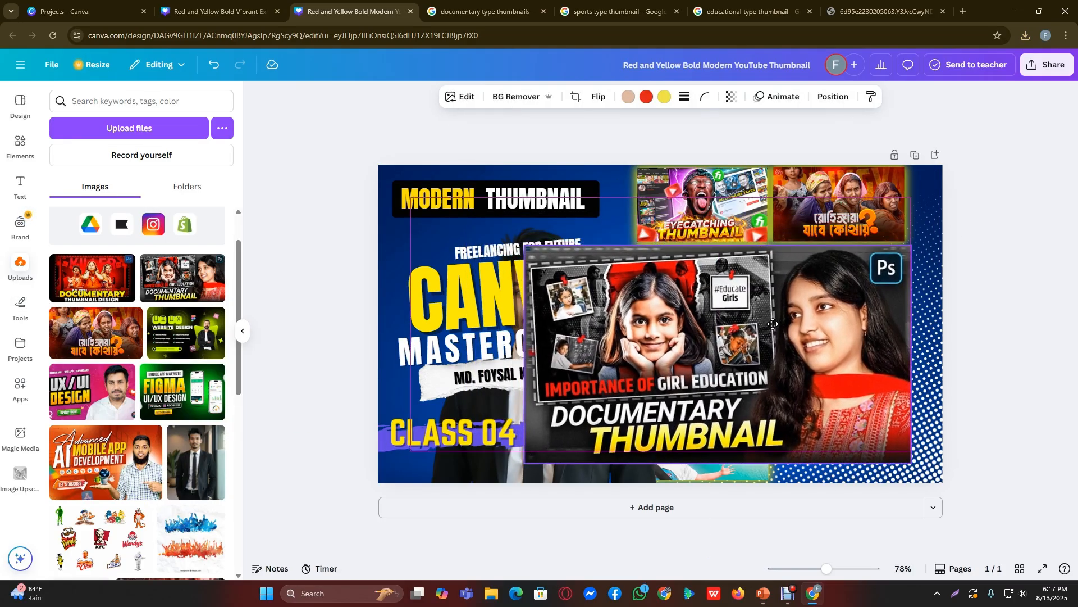
pyautogui.moveTo(522, 460); pyautogui.dragTo(783, 349)
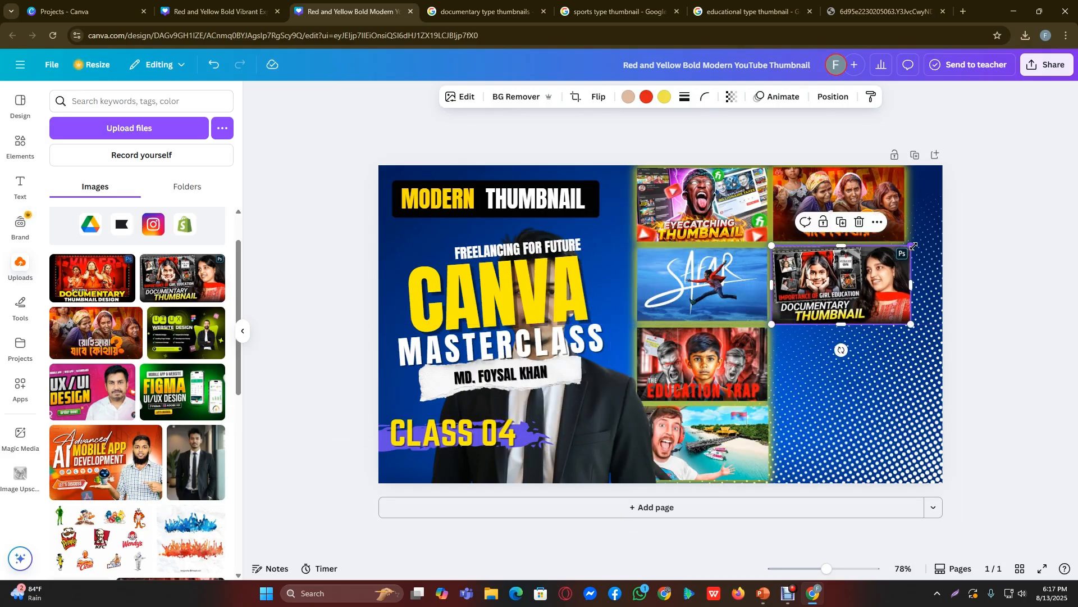
pyautogui.moveTo(913, 246); pyautogui.dragTo(906, 248)
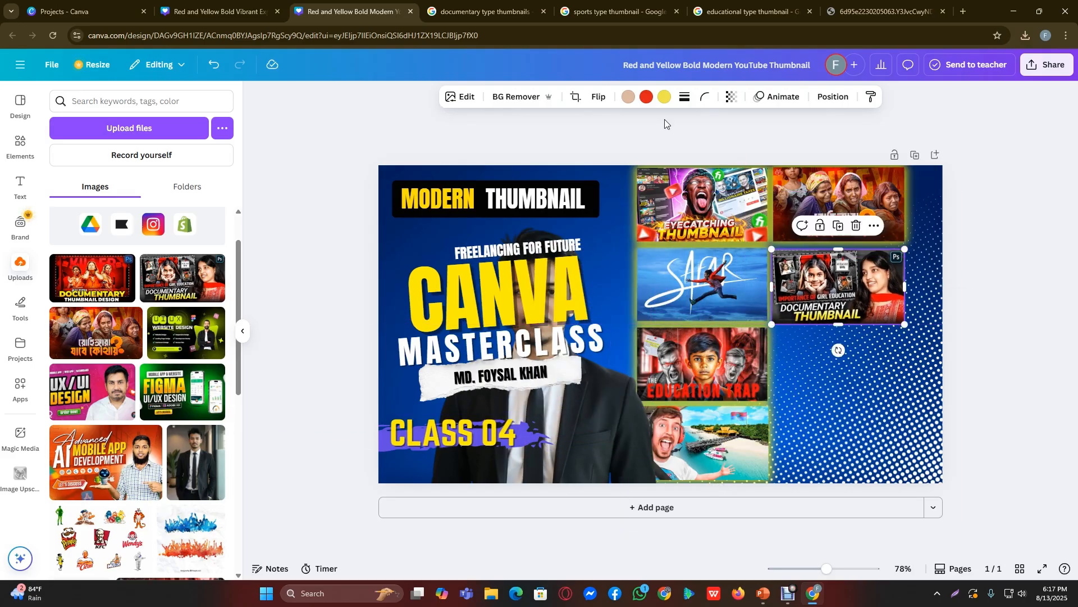
# Step: Apply a Glow shadow in colour #FFFC00 to the girl-education documentary thumbnail
pyautogui.click(459, 95)
pyautogui.click(74, 467)
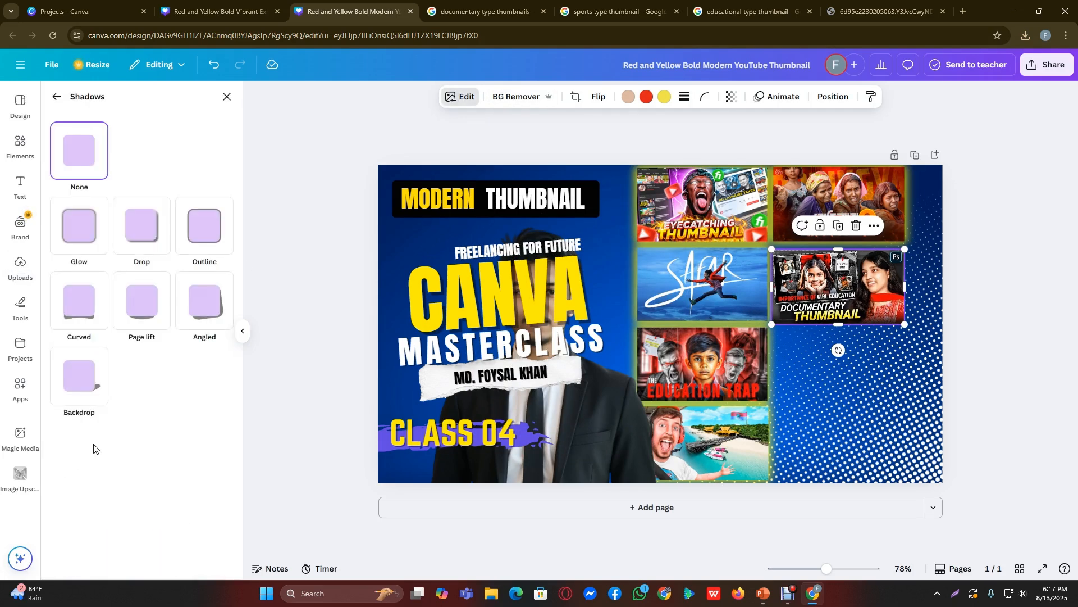
pyautogui.click(79, 225)
pyautogui.click(217, 513)
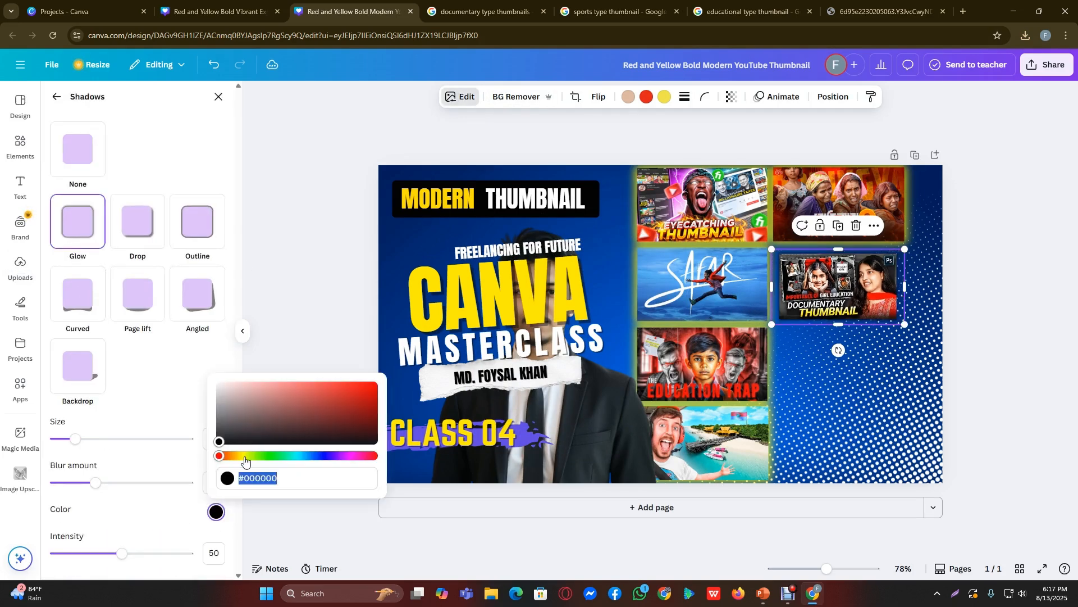
pyautogui.hotkey('ctrl', 'v')
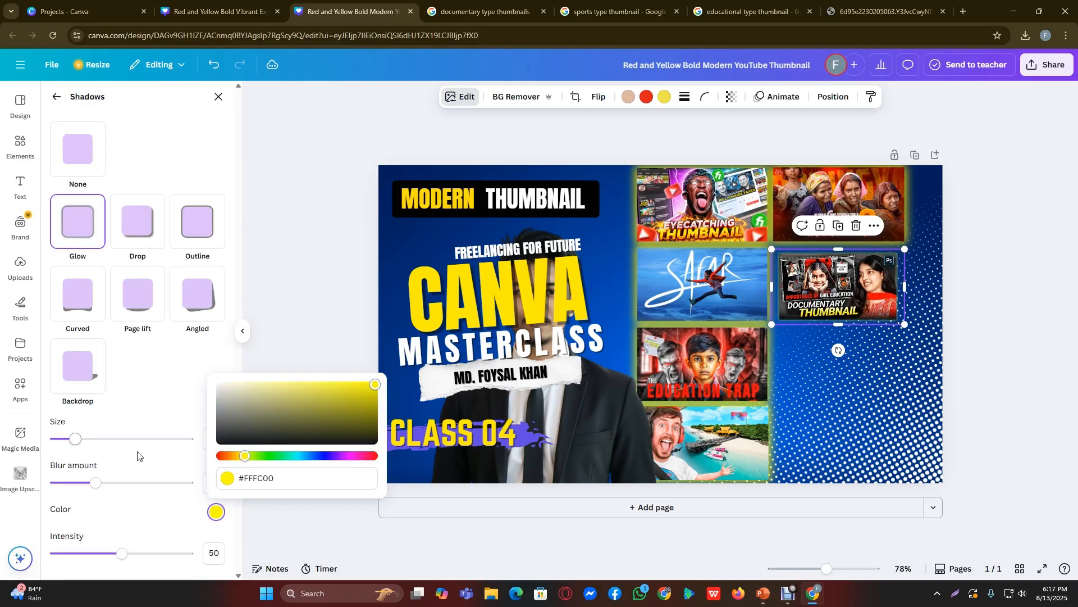
pyautogui.click(107, 453)
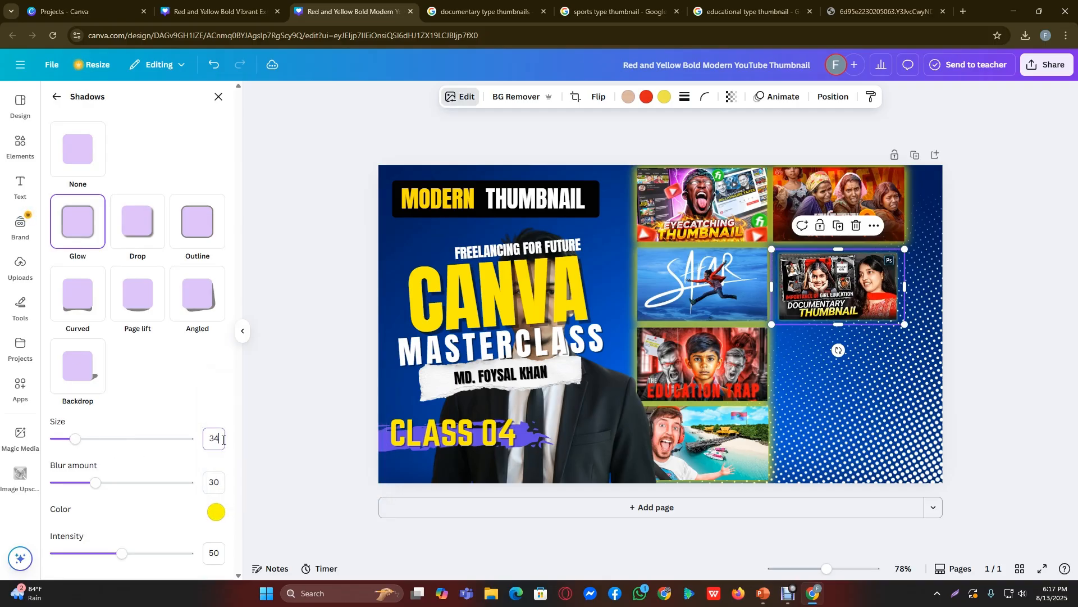
# Step: Set the girl-education thumbnail's glow to size 34, intensity 87 and blur amount 100
pyautogui.click(223, 440)
pyautogui.write('34')
pyautogui.press('Return')
pyautogui.write('87')
pyautogui.press('Return')
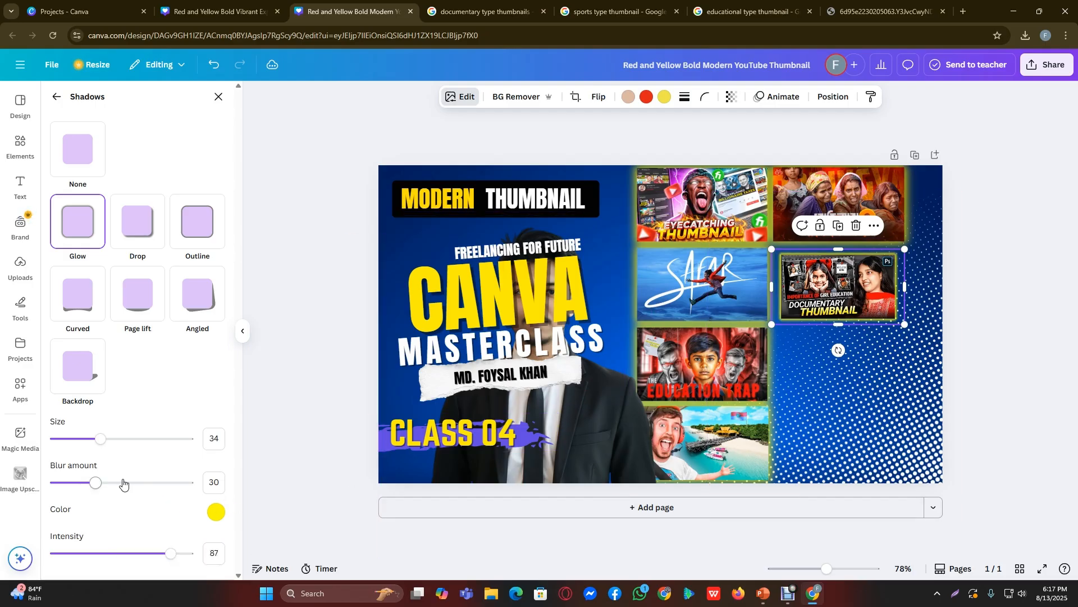
pyautogui.moveTo(123, 483); pyautogui.dragTo(191, 483)
# Step: Enlarge the girl-education thumbnail to about 426 × 240 and align it with the SAFAR image and the orange thumbnail above
pyautogui.moveTo(908, 325); pyautogui.dragTo(934, 340)
pyautogui.moveTo(772, 249); pyautogui.dragTo(745, 235)
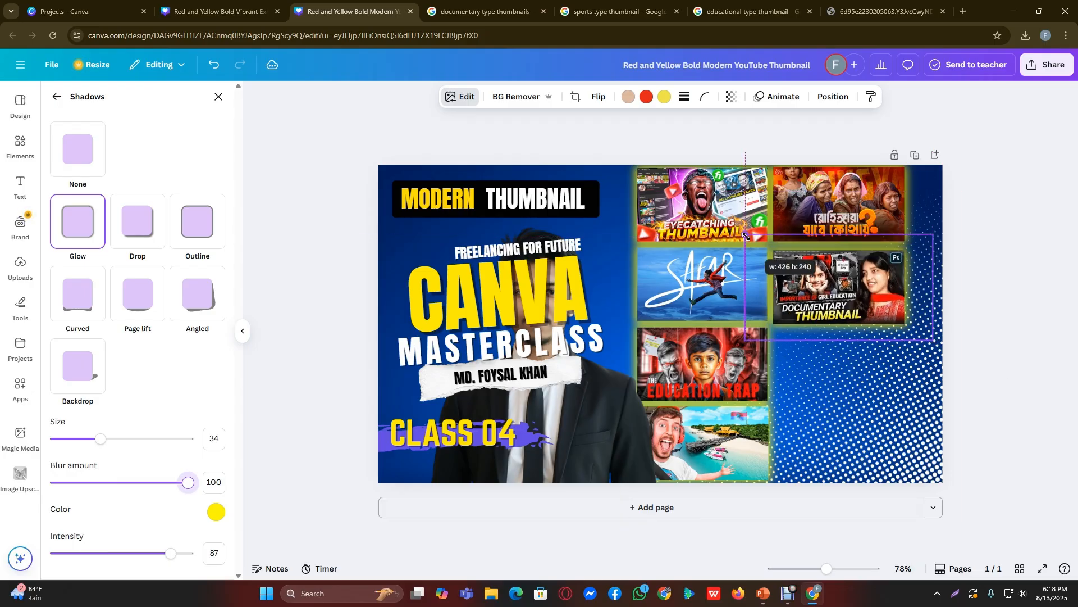
pyautogui.click(935, 341)
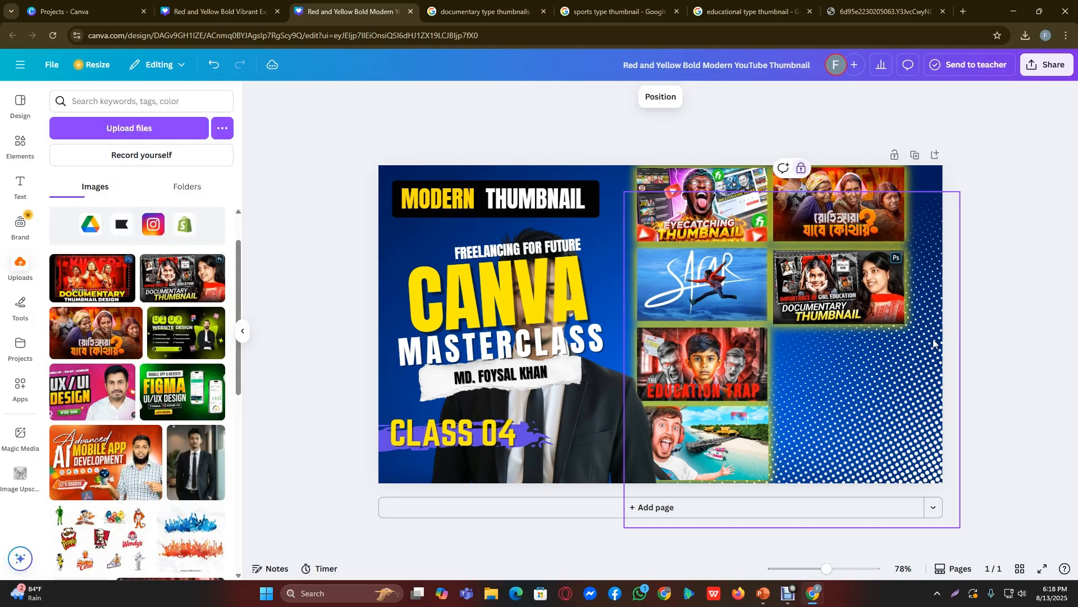
pyautogui.click(1002, 311)
pyautogui.click(870, 307)
pyautogui.moveTo(864, 306); pyautogui.dragTo(864, 299)
pyautogui.moveTo(934, 337); pyautogui.dragTo(934, 338)
pyautogui.click(1023, 313)
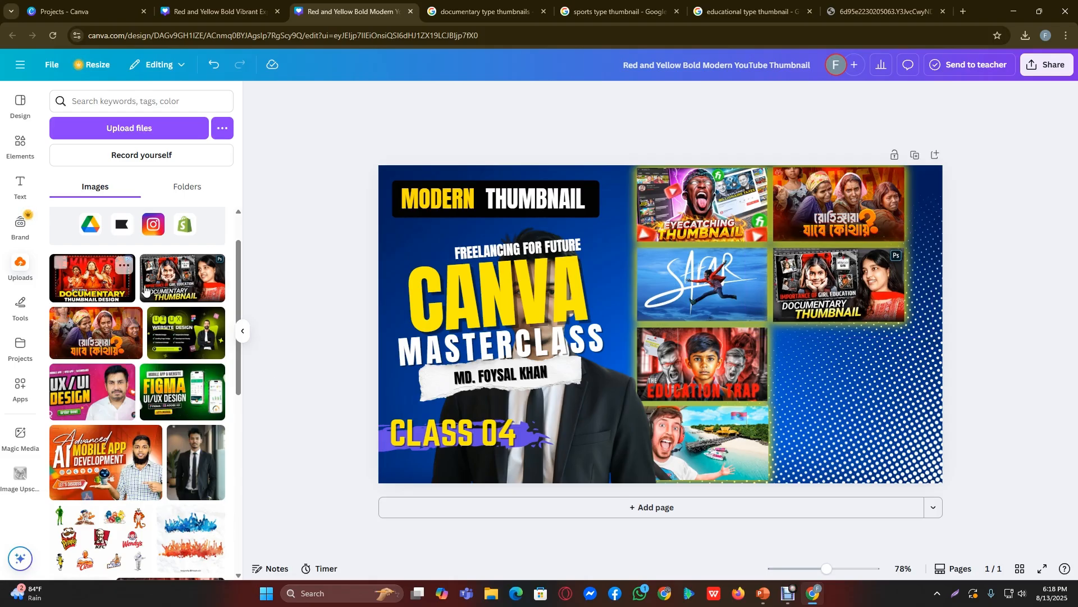
# Step: Add the uploaded KILLER documentary thumbnail to the canvas and apply a Glow shadow to it
pyautogui.click(97, 288)
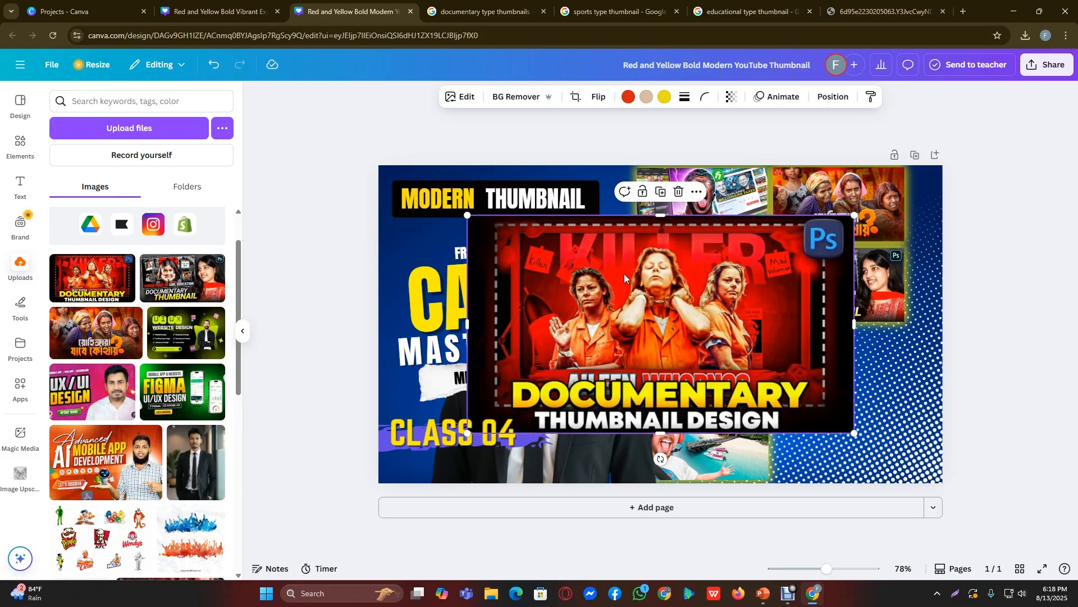
pyautogui.moveTo(624, 274); pyautogui.dragTo(719, 277)
pyautogui.click(463, 96)
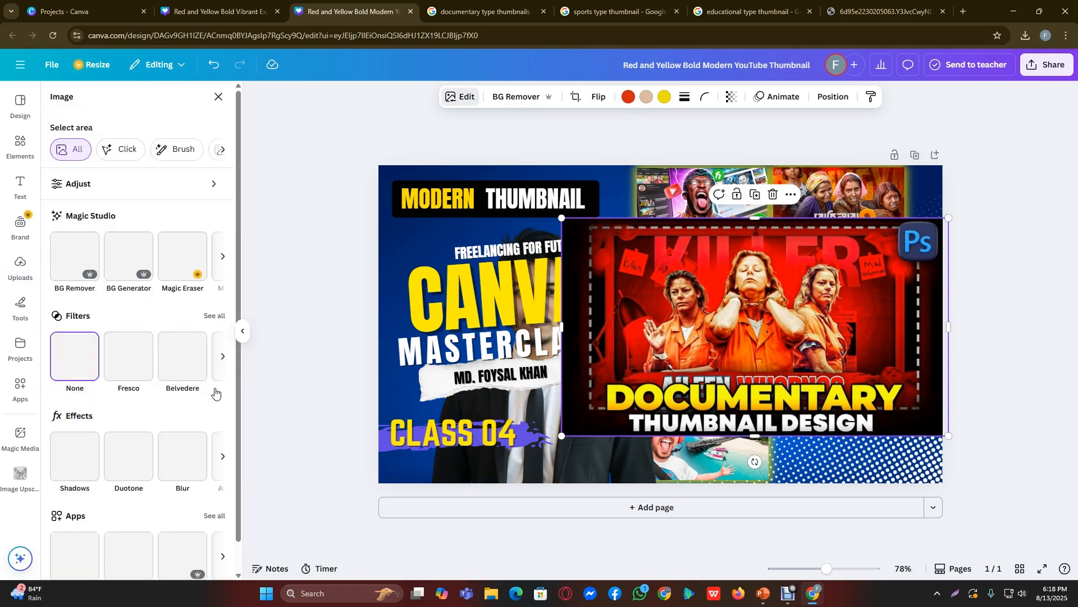
pyautogui.click(70, 473)
pyautogui.click(84, 258)
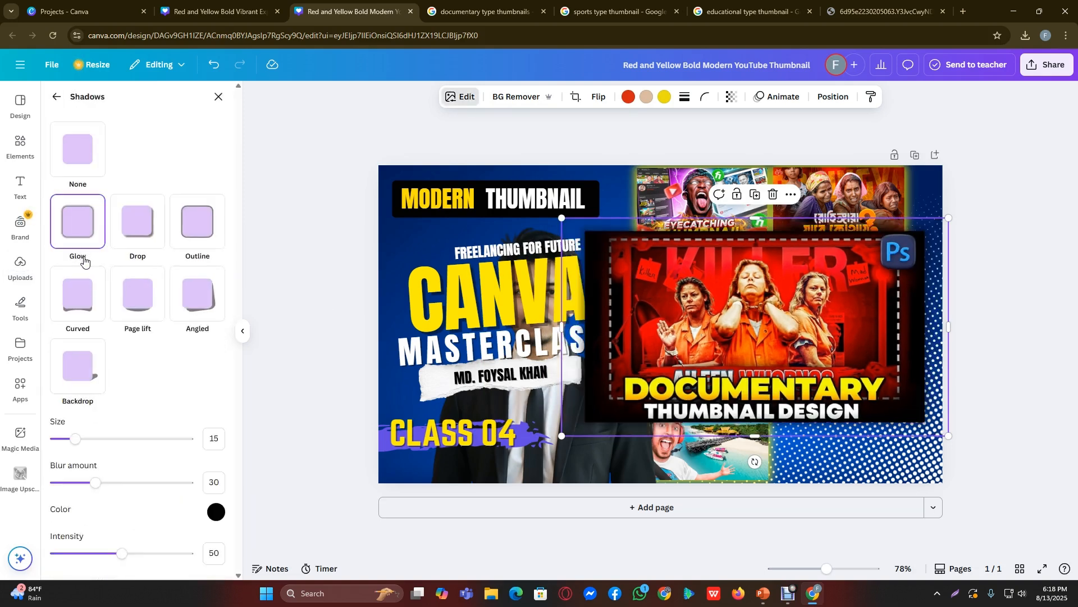
# Step: Set the KILLER documentary thumbnail's glow to colour #FFFC00, size 34, blur amount 100 and intensity 87
pyautogui.click(217, 513)
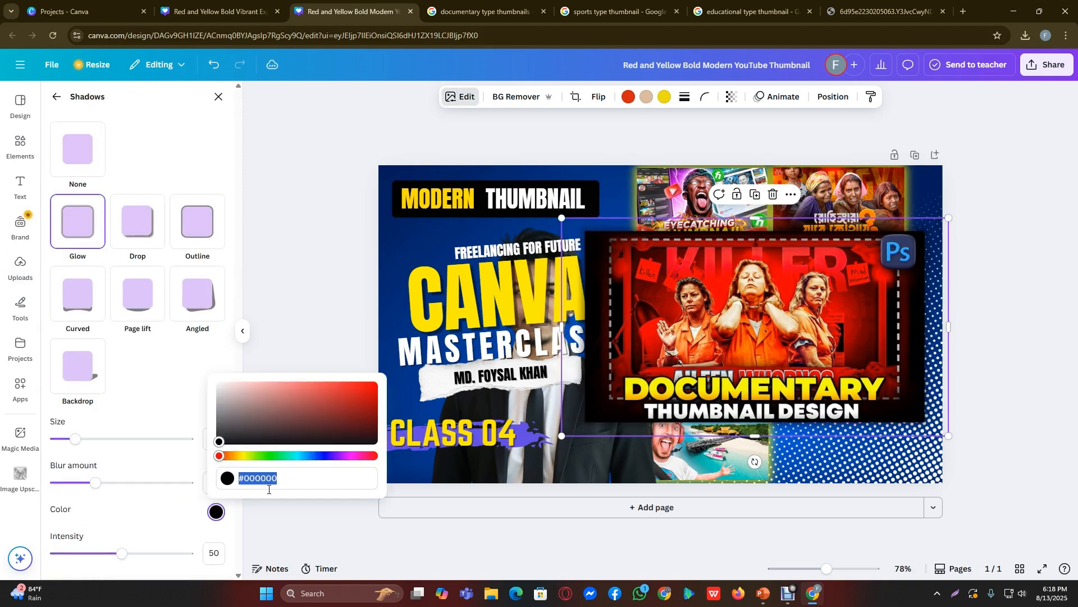
pyautogui.write('#FFFC00')
pyautogui.moveTo(75, 439); pyautogui.dragTo(188, 439)
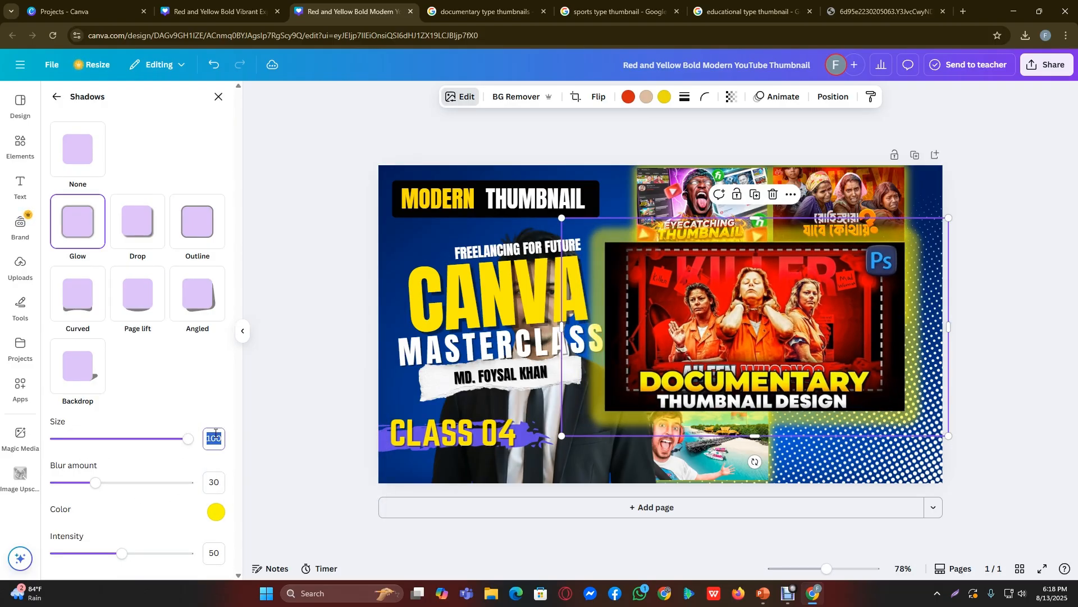
pyautogui.click(215, 433)
pyautogui.write('34')
pyautogui.press('Return')
pyautogui.moveTo(96, 483); pyautogui.dragTo(188, 482)
pyautogui.moveTo(119, 555); pyautogui.dragTo(188, 554)
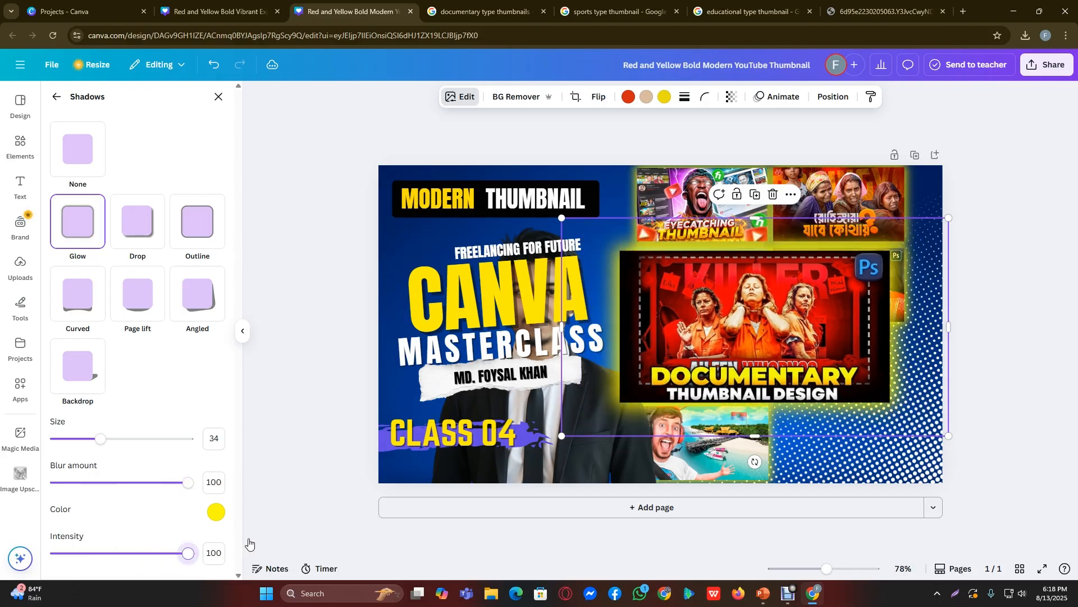
pyautogui.click(214, 552)
pyautogui.write('87')
pyautogui.press('Return')
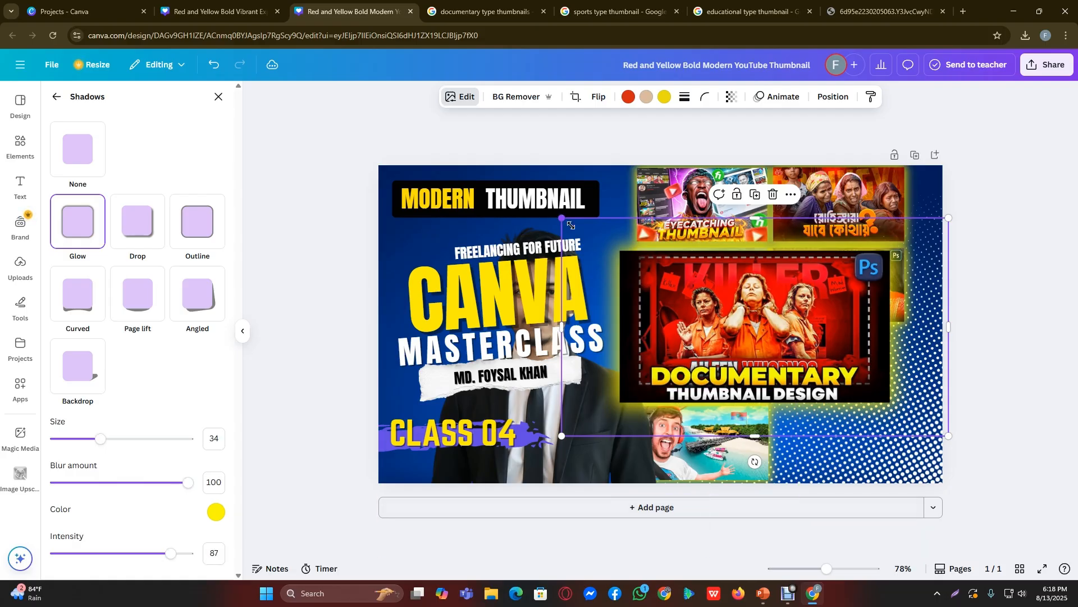
# Step: Shrink the KILLER documentary thumbnail and align it directly below the girl-education thumbnail in the second column
pyautogui.moveTo(571, 224); pyautogui.dragTo(764, 333)
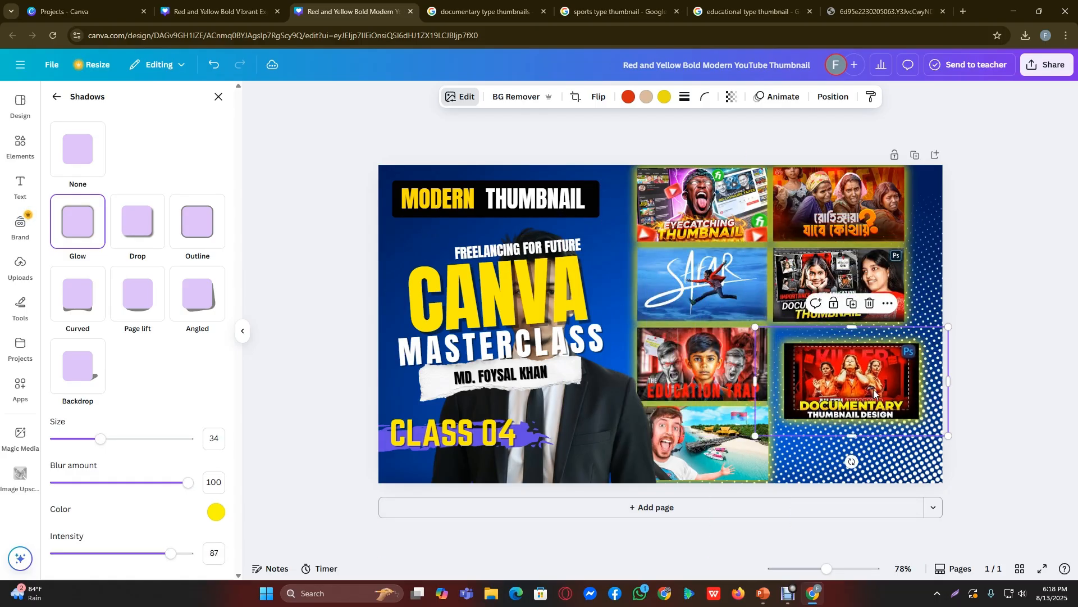
pyautogui.moveTo(875, 392); pyautogui.dragTo(864, 376)
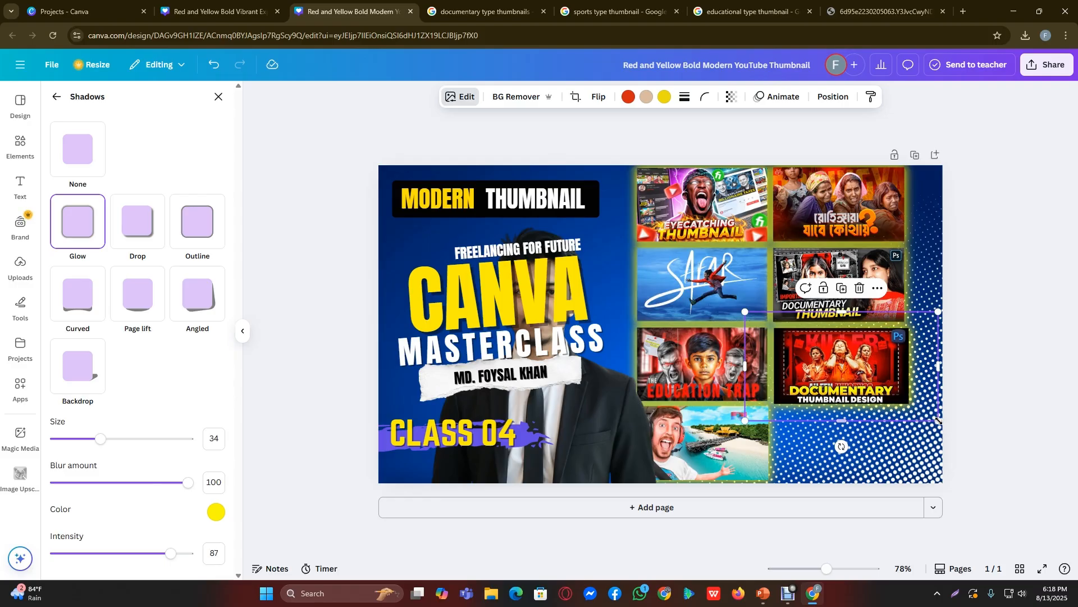
pyautogui.moveTo(938, 420); pyautogui.dragTo(935, 417)
pyautogui.press('Delete')
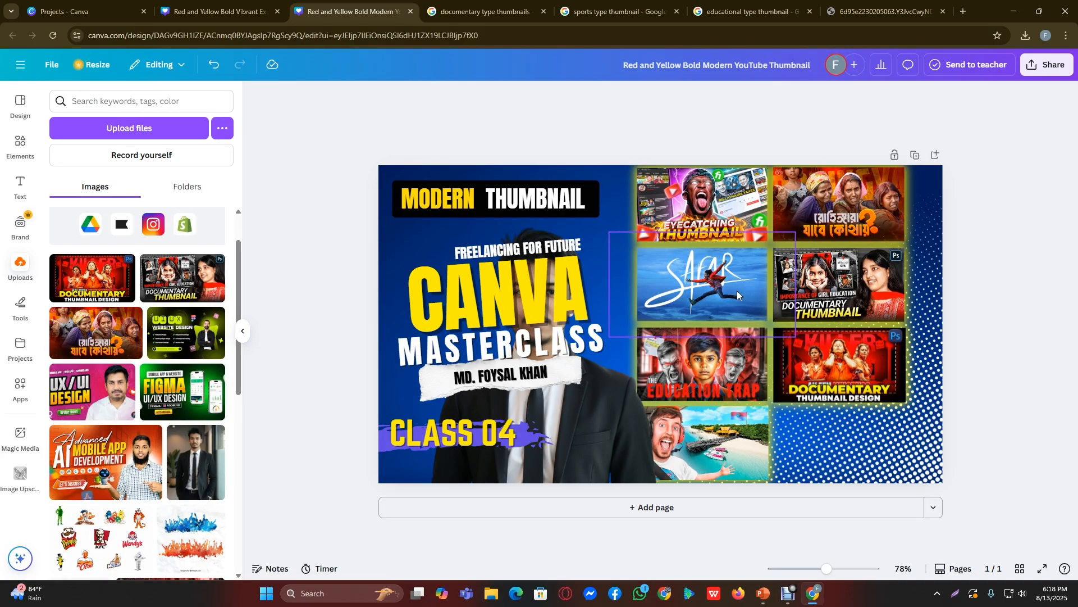
# Step: Start a third column at the canvas edge with copies of the beach-selfie thumbnail and, beneath it, the EDUCATION TRAP thumbnail
pyautogui.click(738, 450)
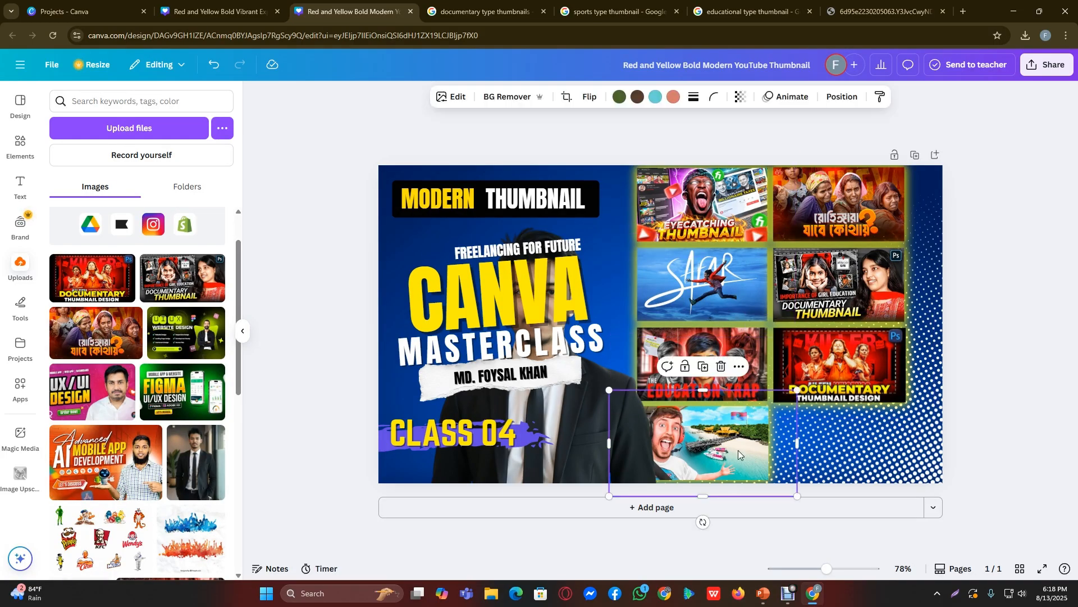
pyautogui.moveTo(739, 450); pyautogui.dragTo(1014, 224)
pyautogui.click(1023, 373)
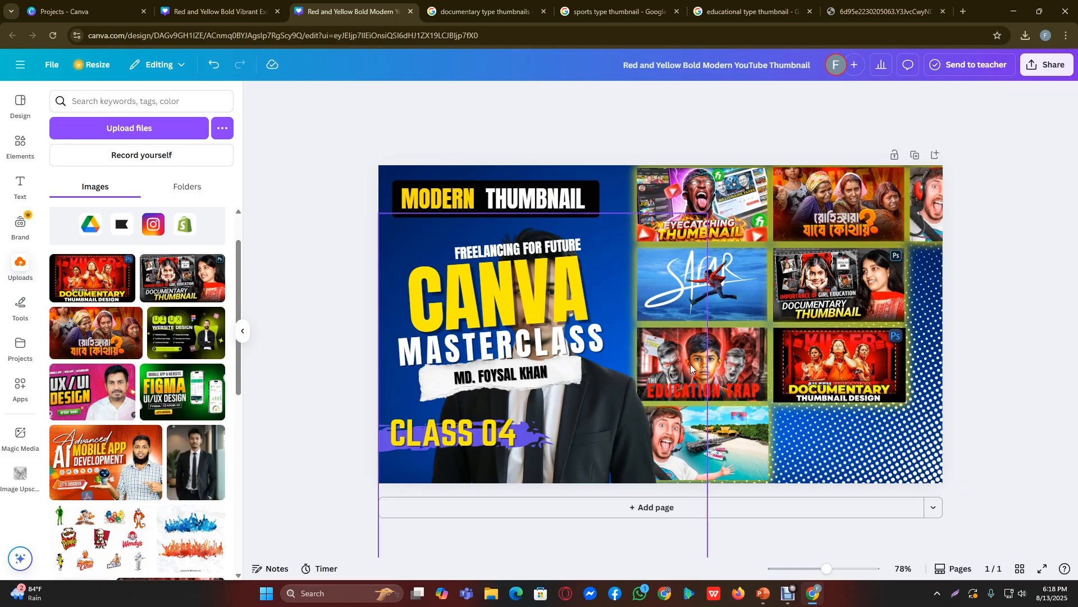
pyautogui.moveTo(741, 384); pyautogui.dragTo(1011, 301)
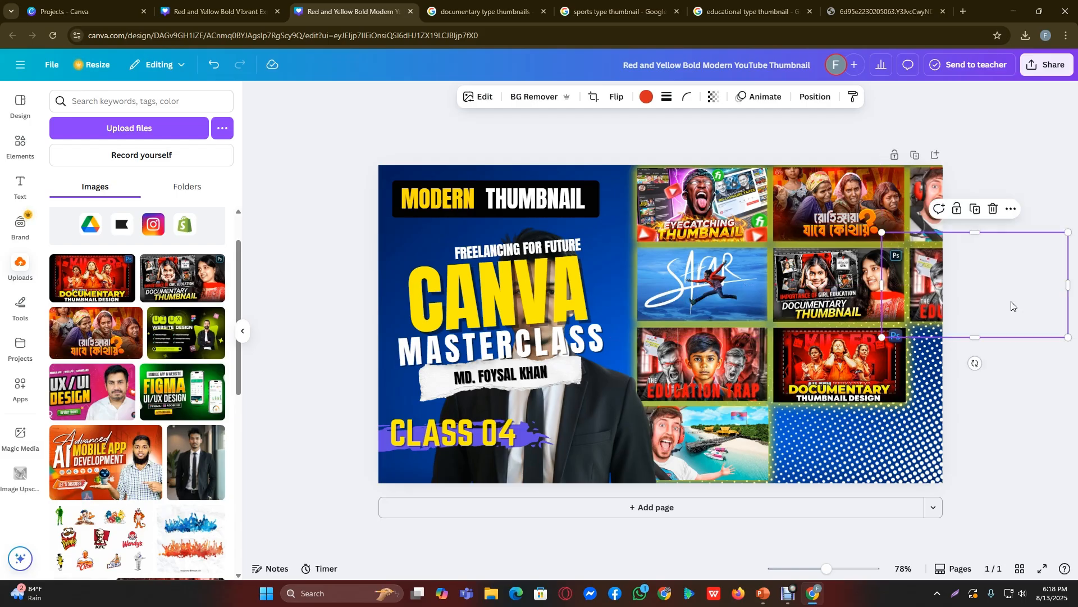
pyautogui.click(993, 462)
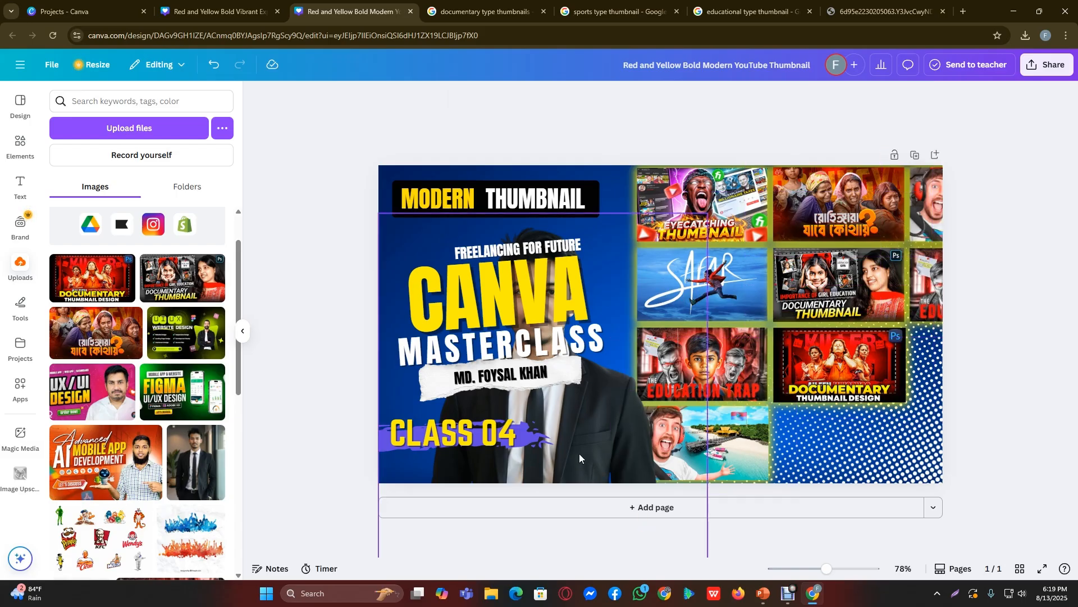
# Step: Move the suited man's portrait over the example thumbnails and bring it to the front
pyautogui.moveTo(666, 434); pyautogui.dragTo(977, 372)
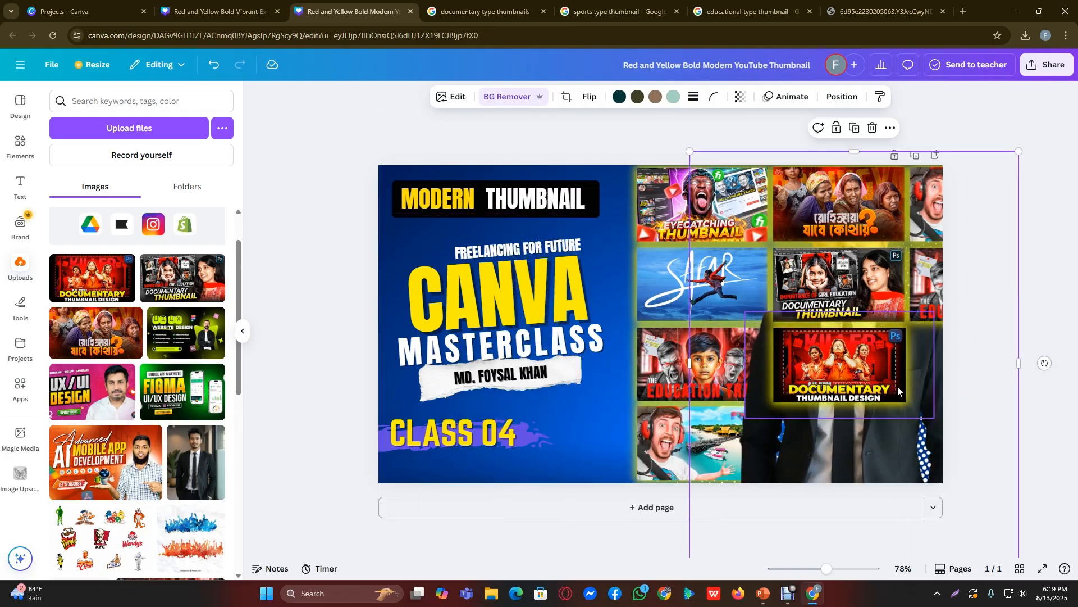
pyautogui.click(842, 97)
pyautogui.click(107, 185)
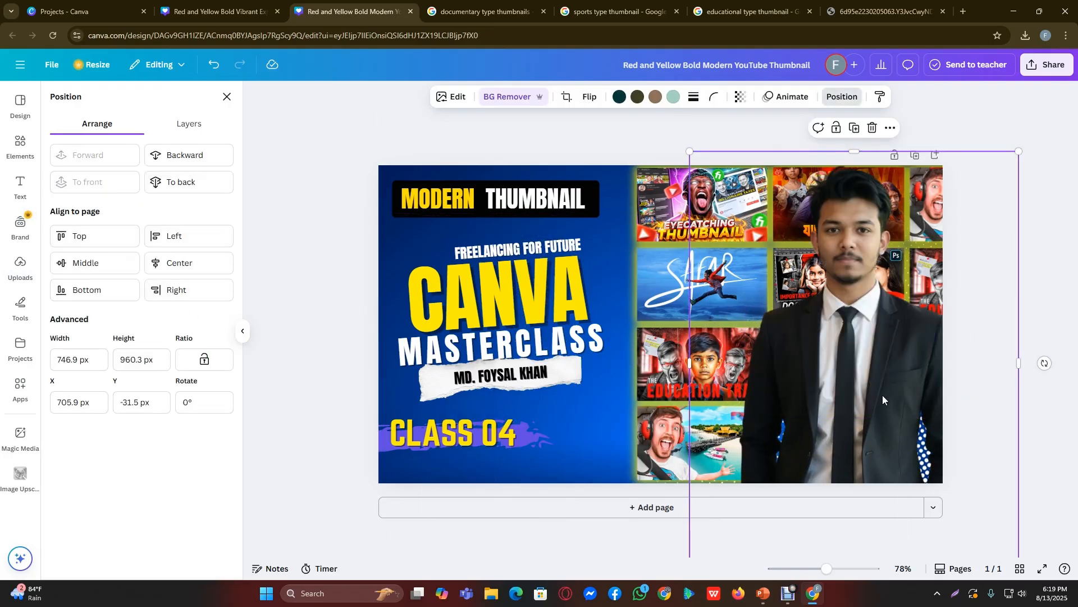
# Step: Slightly enlarge the suited man's portrait and reposition it over the second and third thumbnail columns
pyautogui.moveTo(883, 399); pyautogui.dragTo(894, 410)
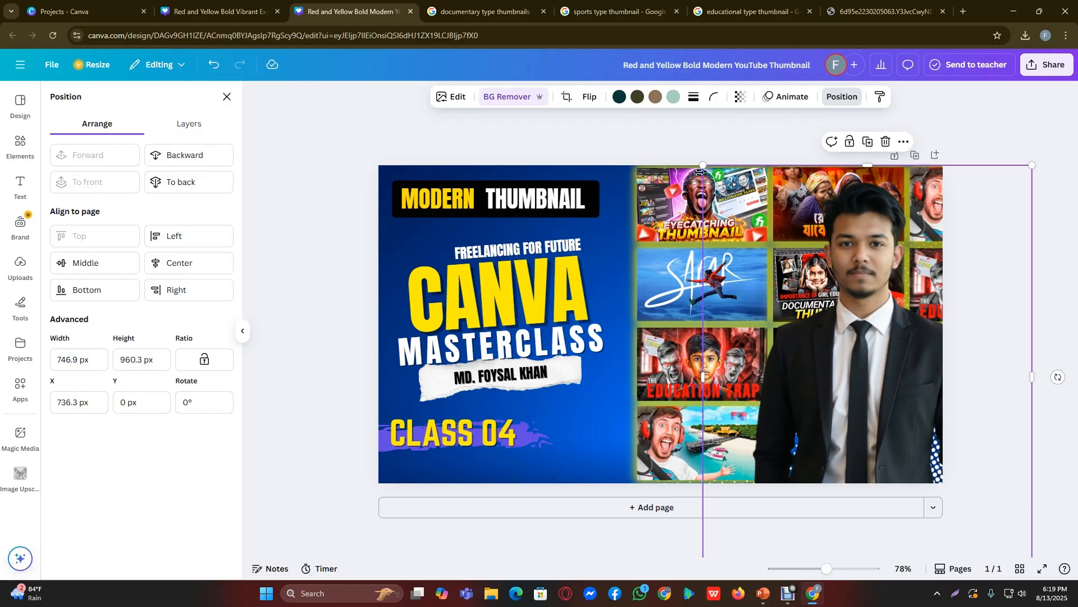
pyautogui.moveTo(701, 165); pyautogui.dragTo(691, 152)
pyautogui.moveTo(905, 316); pyautogui.dragTo(901, 328)
pyautogui.click(981, 141)
pyautogui.click(981, 141)
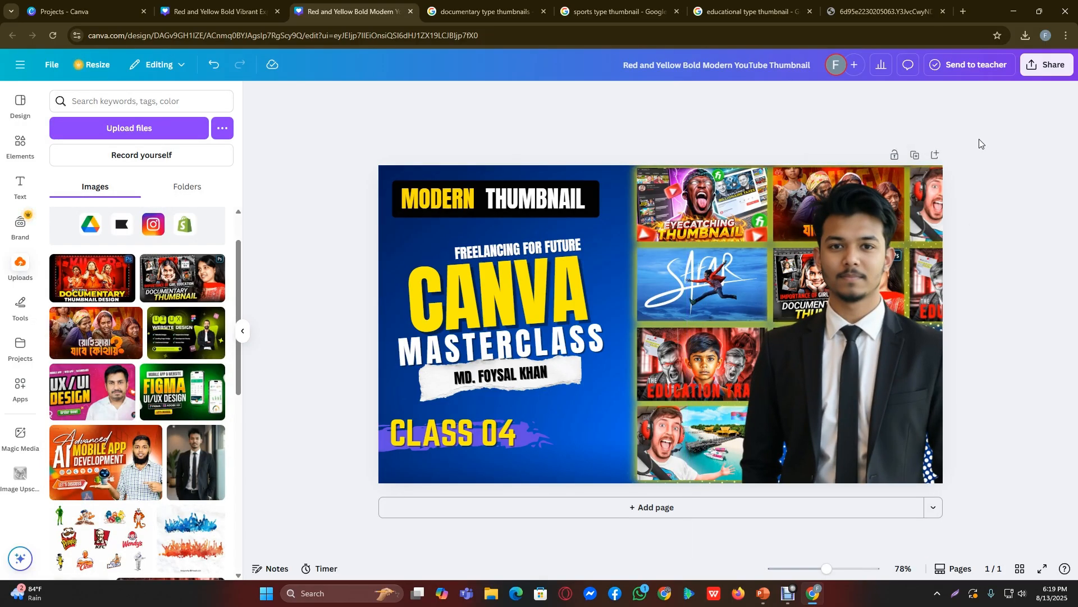
# Step: Apply a Glow shadow to the suited man's portrait and colour it red, #FF0000
pyautogui.click(855, 325)
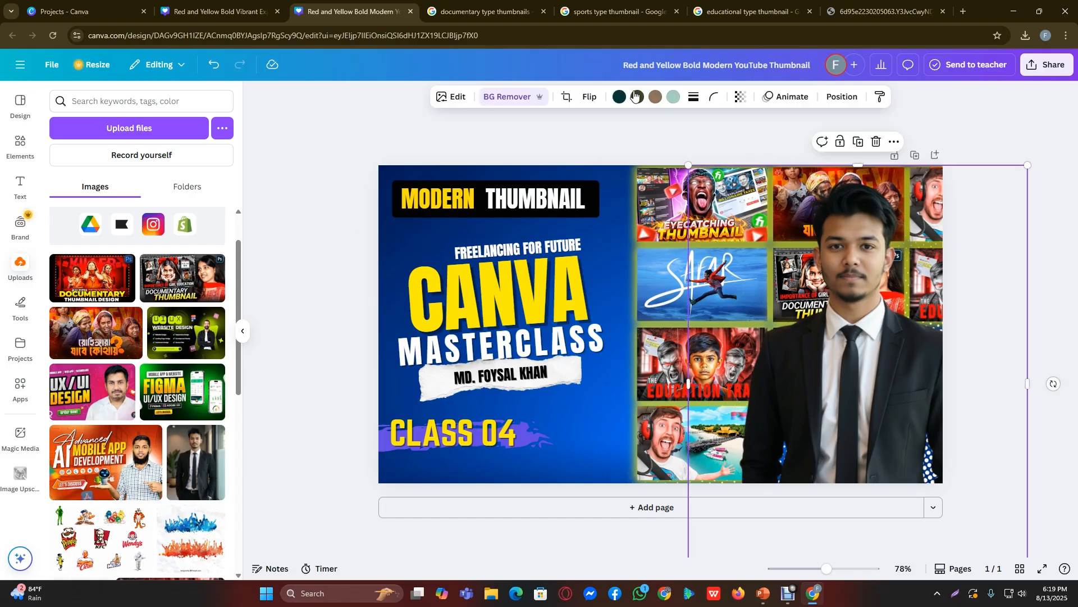
pyautogui.click(458, 97)
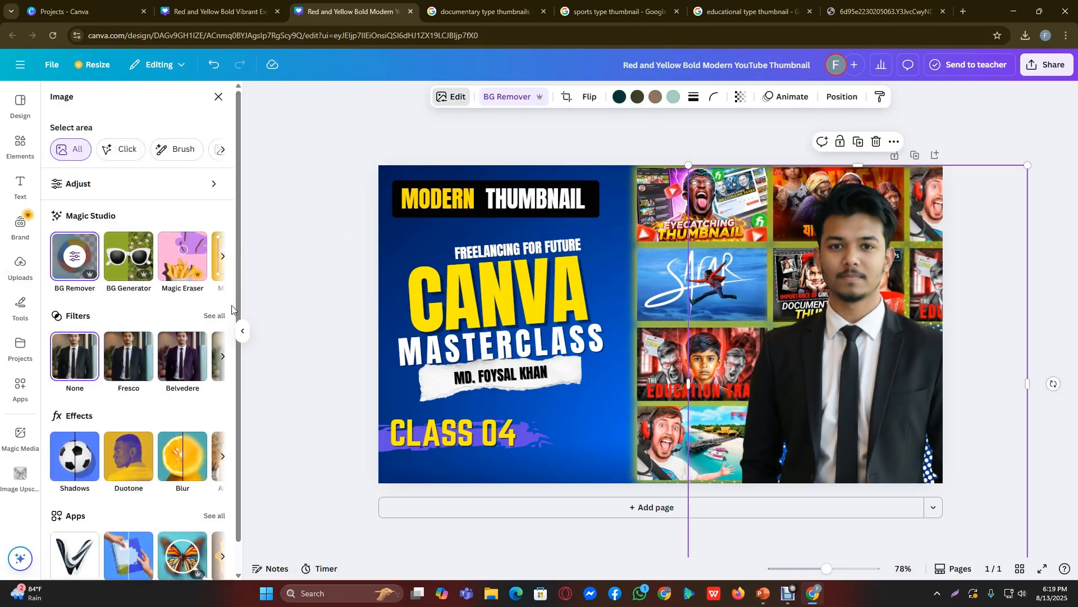
pyautogui.click(57, 486)
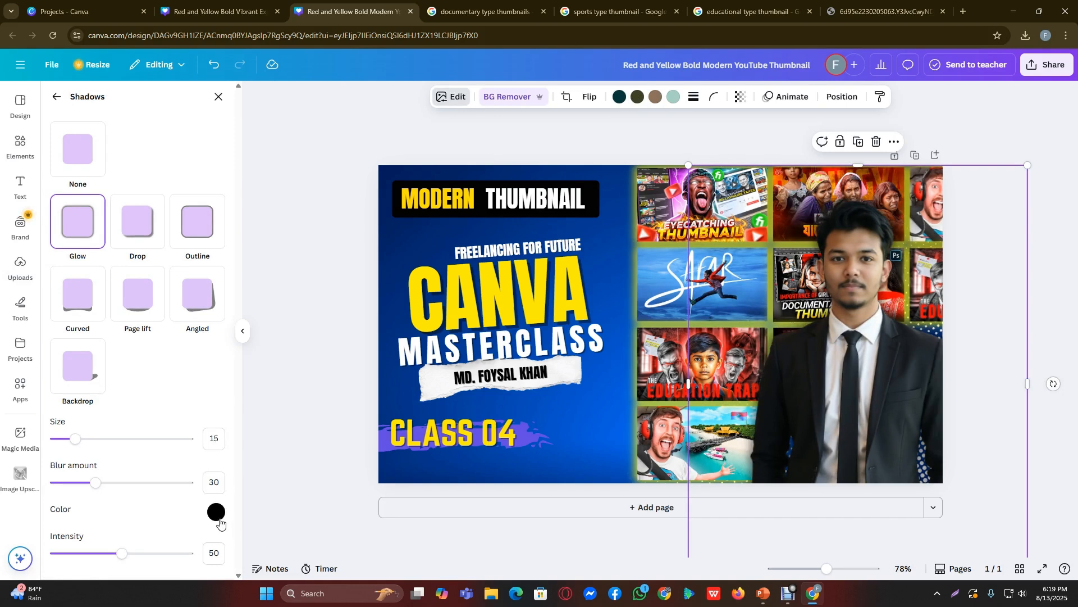
pyautogui.click(216, 512)
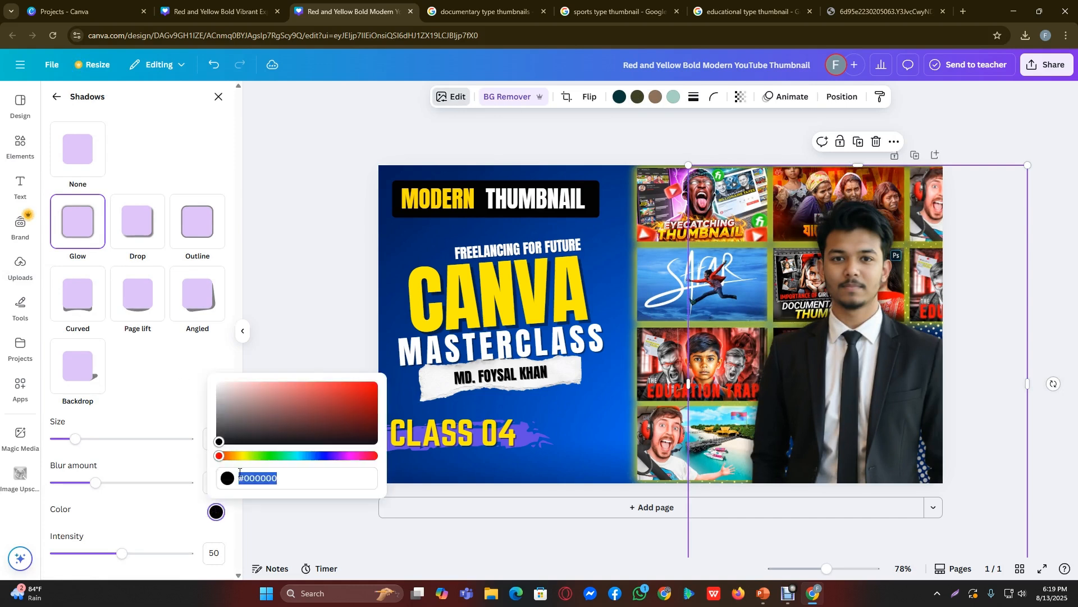
pyautogui.click(326, 457)
pyautogui.moveTo(349, 402); pyautogui.dragTo(413, 368)
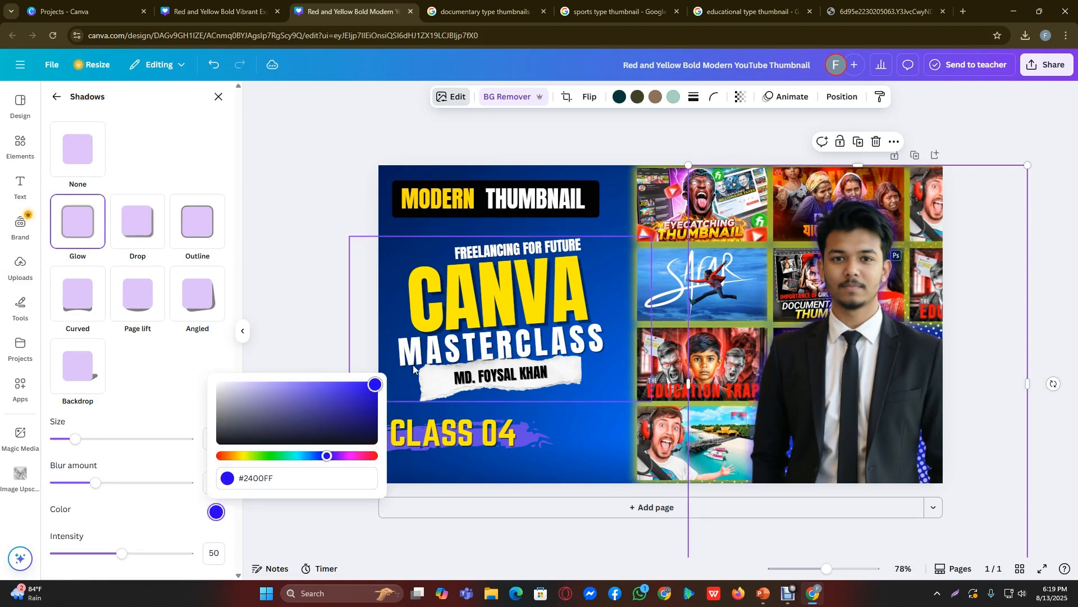
pyautogui.moveTo(326, 456); pyautogui.dragTo(415, 459)
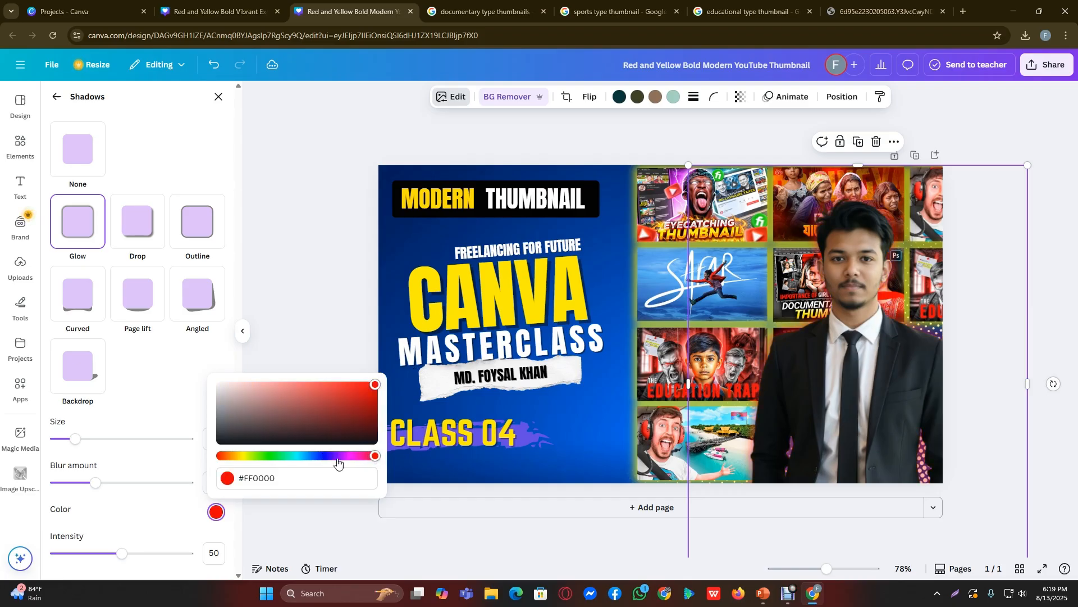
pyautogui.click(104, 510)
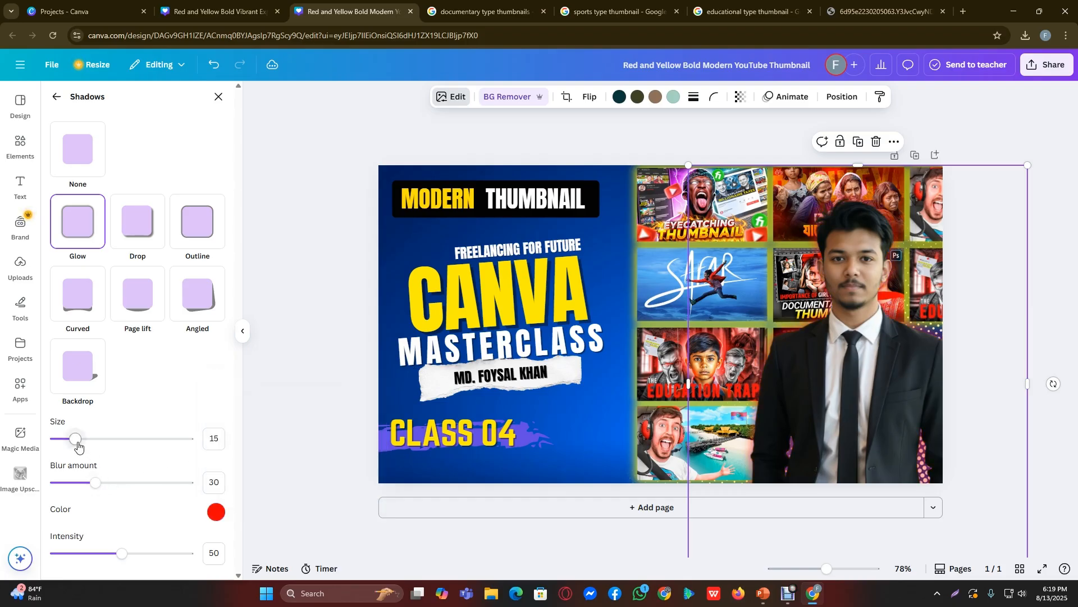
# Step: Set the portrait's glow to size 57, blur amount 100 and intensity 100
pyautogui.moveTo(75, 439); pyautogui.dragTo(132, 445)
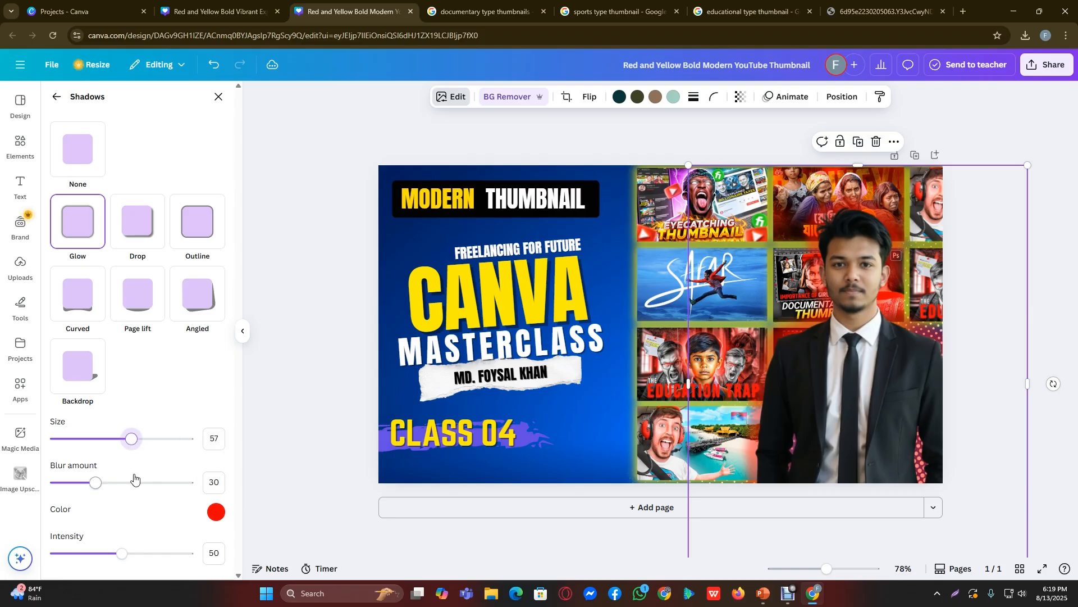
pyautogui.moveTo(96, 482)
pyautogui.mouseDown()
pyautogui.moveTo(161, 484)
pyautogui.moveTo(106, 494)
pyautogui.mouseUp()
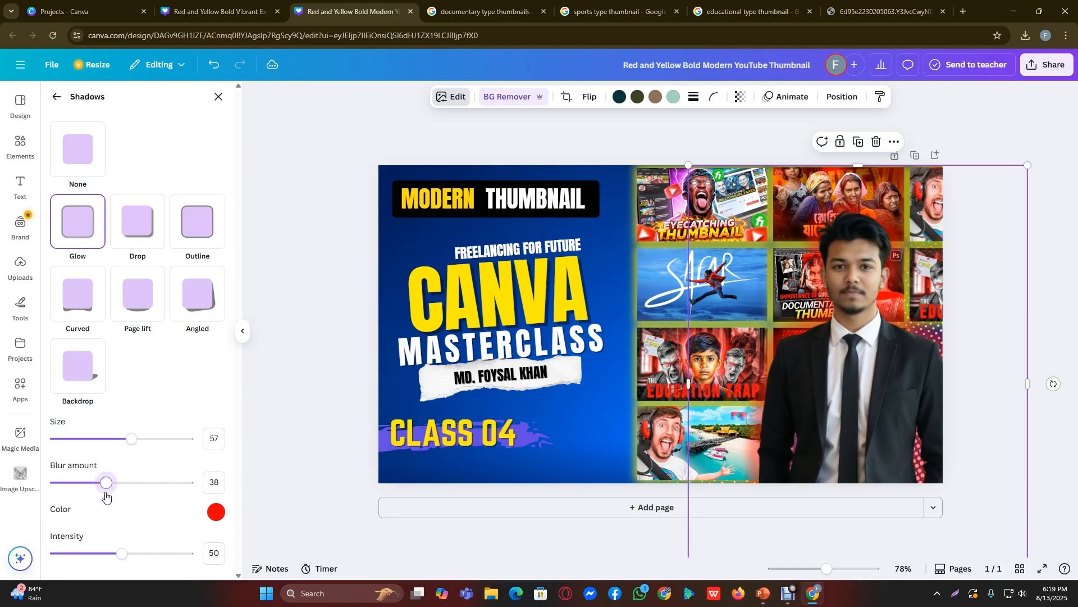
pyautogui.moveTo(122, 554); pyautogui.dragTo(194, 553)
pyautogui.moveTo(120, 485); pyautogui.dragTo(189, 482)
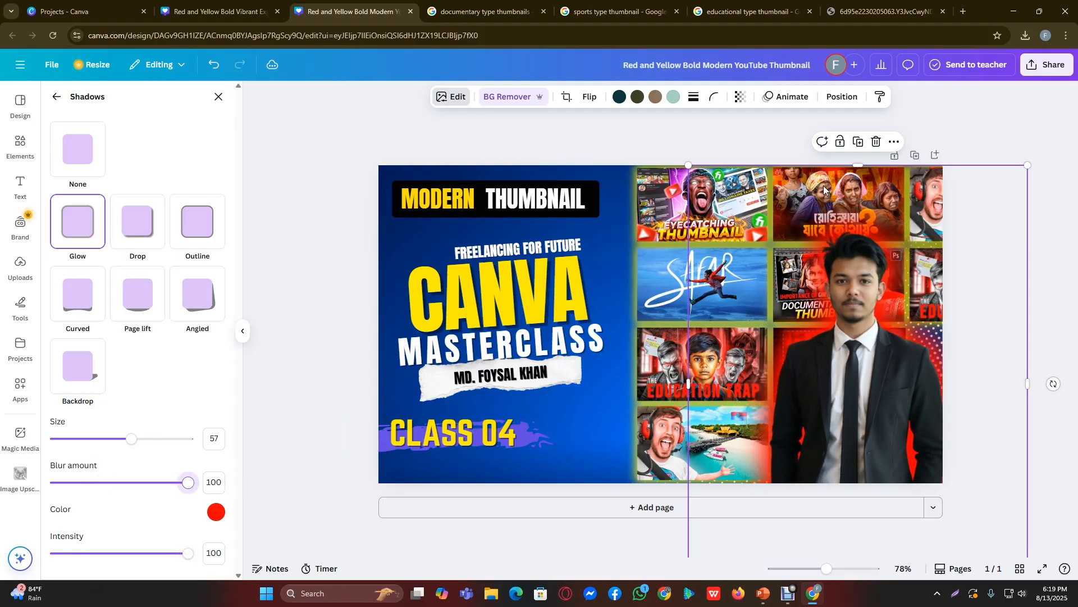
# Step: Enlarge the suited man's portrait further and move it upward over the thumbnail columns
pyautogui.moveTo(699, 162); pyautogui.dragTo(618, 130)
pyautogui.moveTo(810, 361); pyautogui.dragTo(811, 333)
pyautogui.click(585, 148)
pyautogui.click(559, 147)
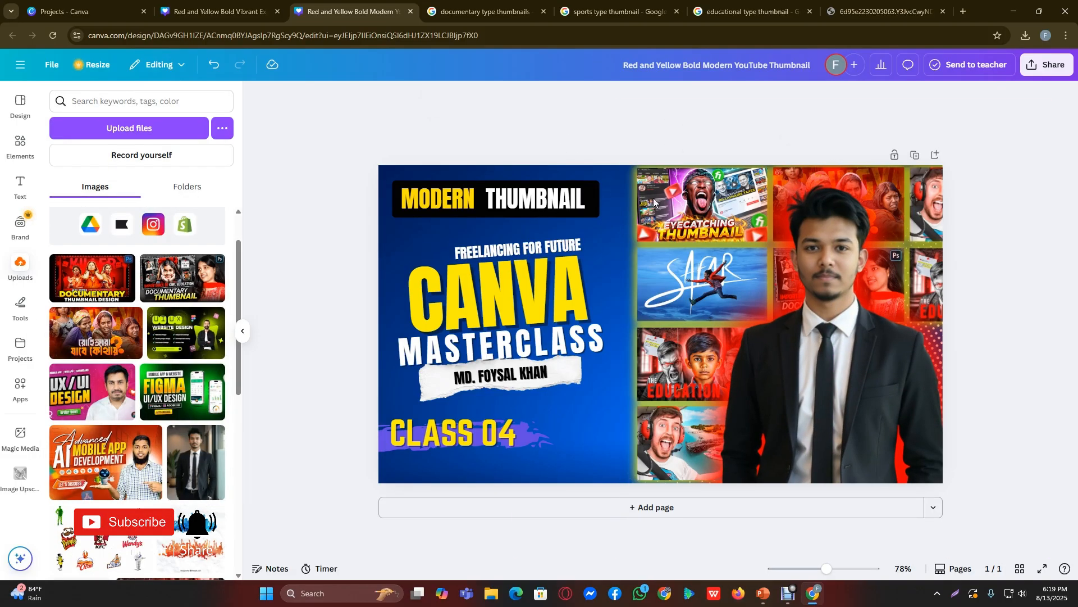
# Step: Change the portrait's glow colour to yellow #FFE500 after trying blue #0D00FF
pyautogui.click(833, 332)
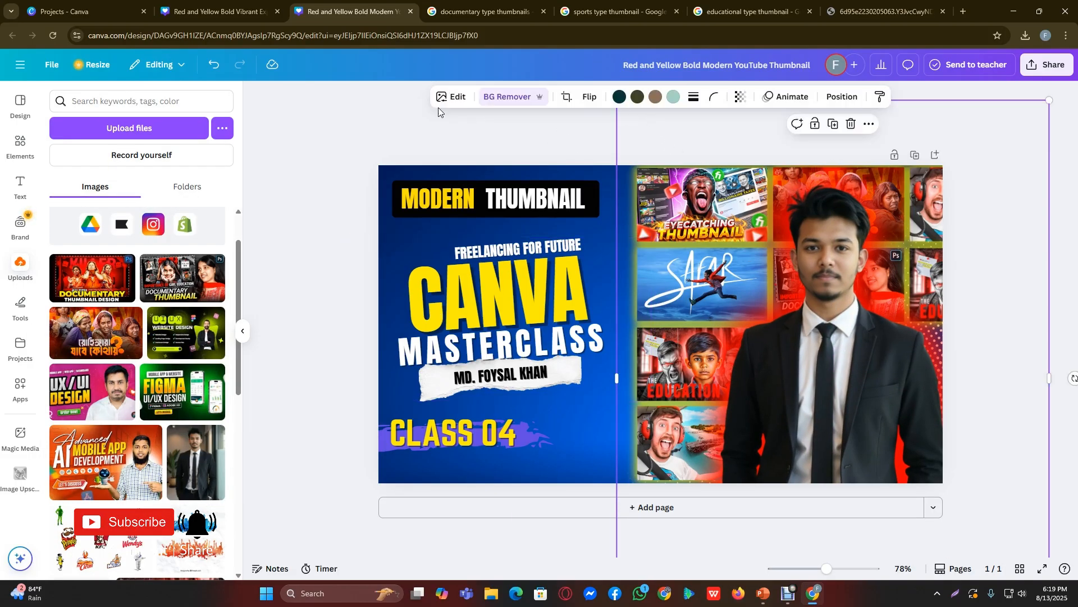
pyautogui.click(451, 98)
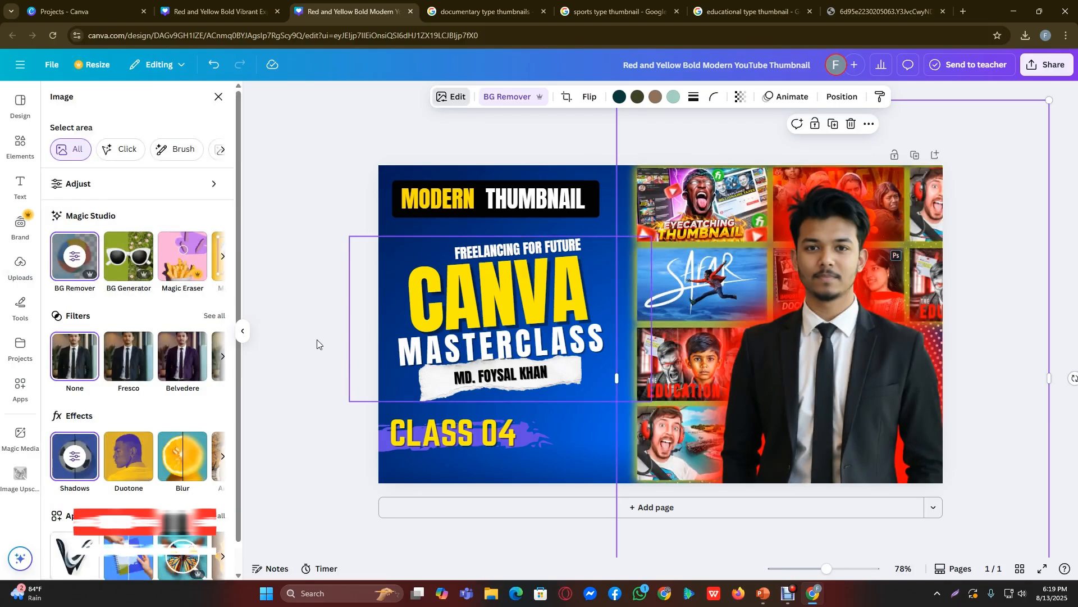
pyautogui.click(84, 456)
pyautogui.click(219, 514)
pyautogui.moveTo(251, 457); pyautogui.dragTo(243, 455)
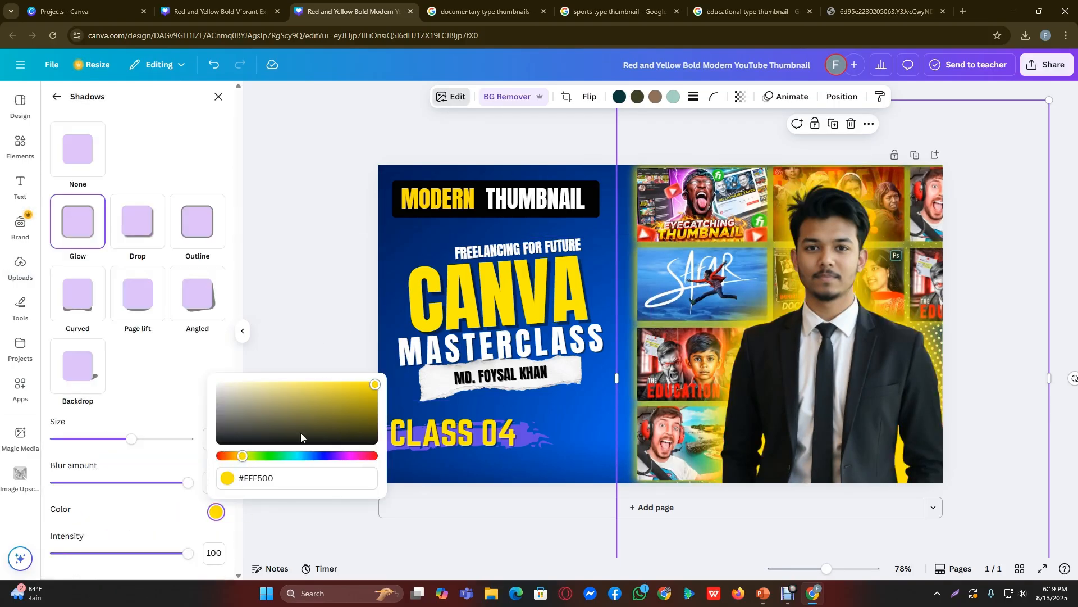
pyautogui.click(325, 457)
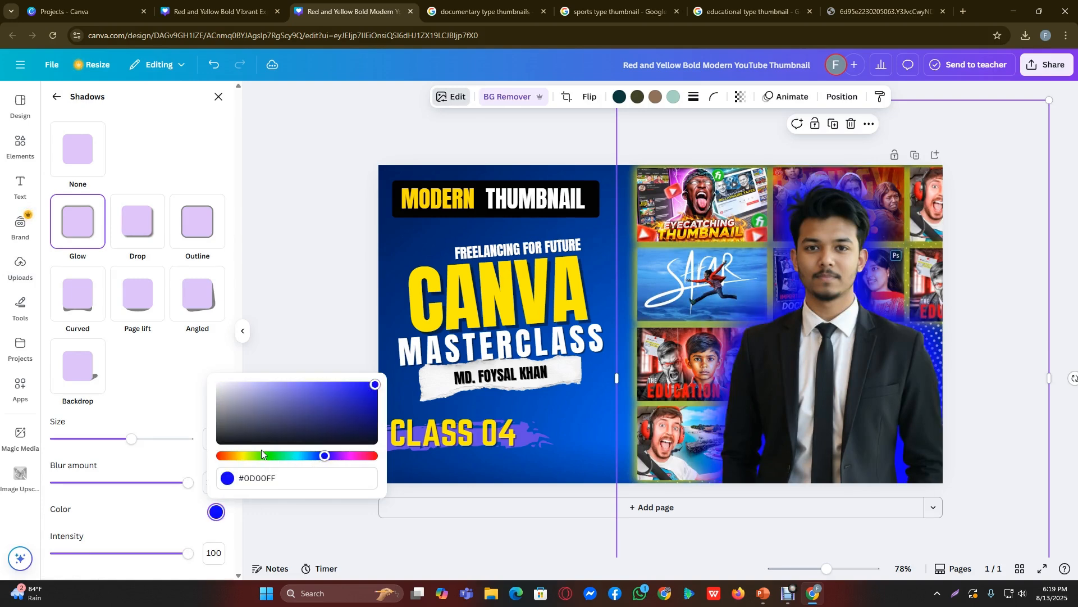
pyautogui.click(243, 456)
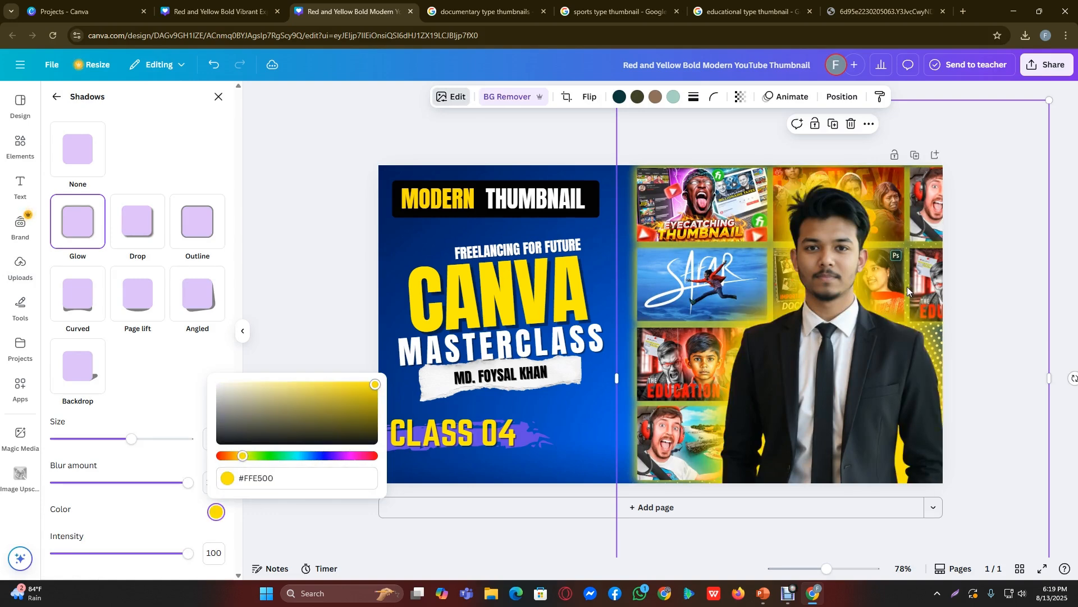
# Step: Reduce the intensity of the portrait's yellow glow and nudge the portrait slightly toward the canvas's outer edge
pyautogui.moveTo(908, 288); pyautogui.dragTo(850, 295)
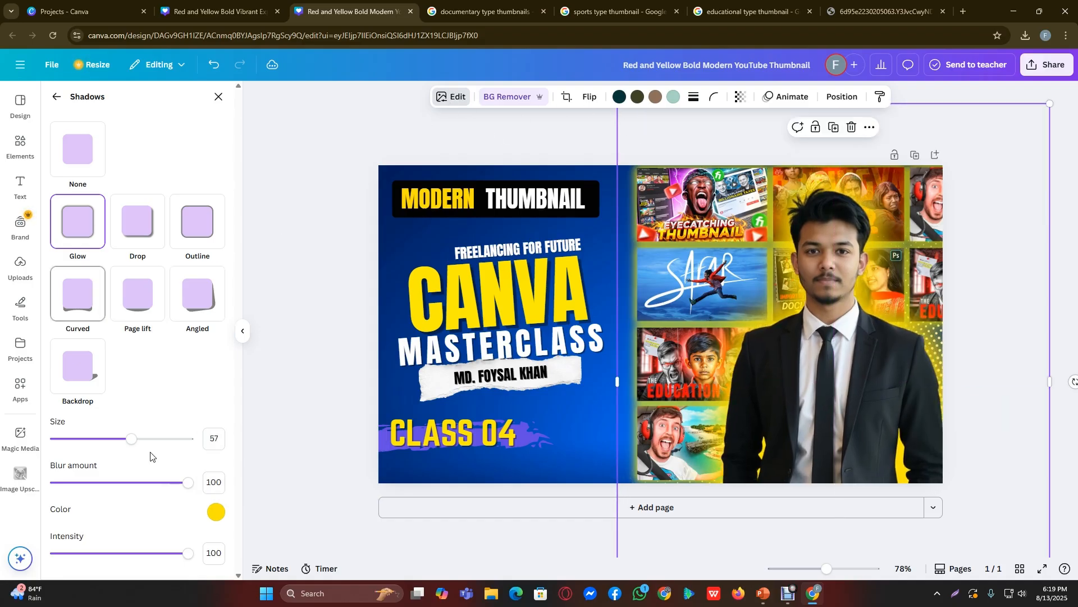
pyautogui.moveTo(188, 482)
pyautogui.mouseDown()
pyautogui.moveTo(149, 486)
pyautogui.moveTo(189, 483)
pyautogui.mouseUp()
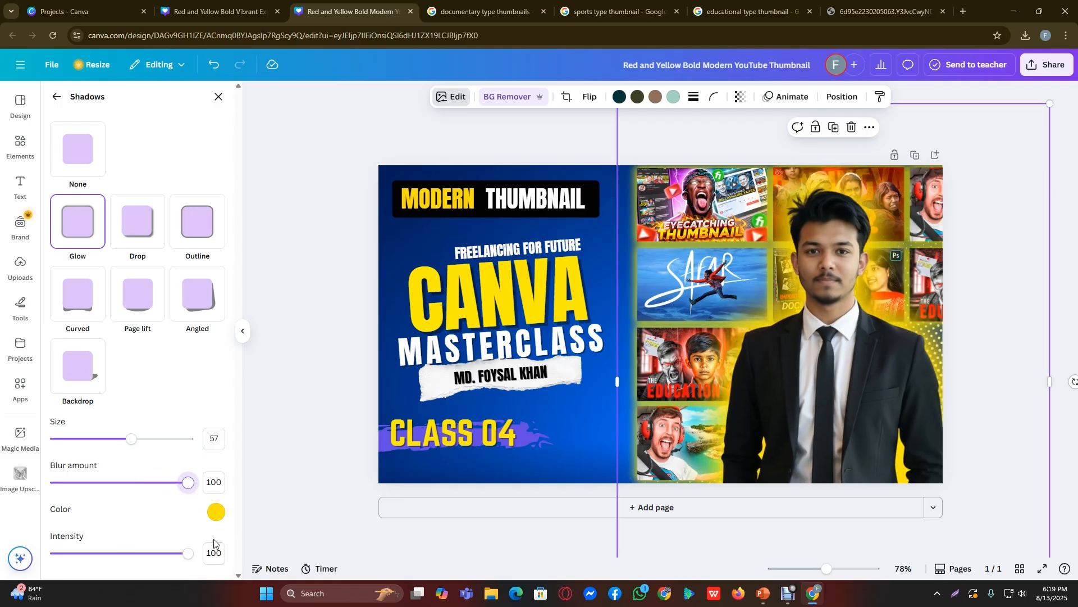
pyautogui.moveTo(187, 554); pyautogui.dragTo(141, 558)
pyautogui.click(332, 360)
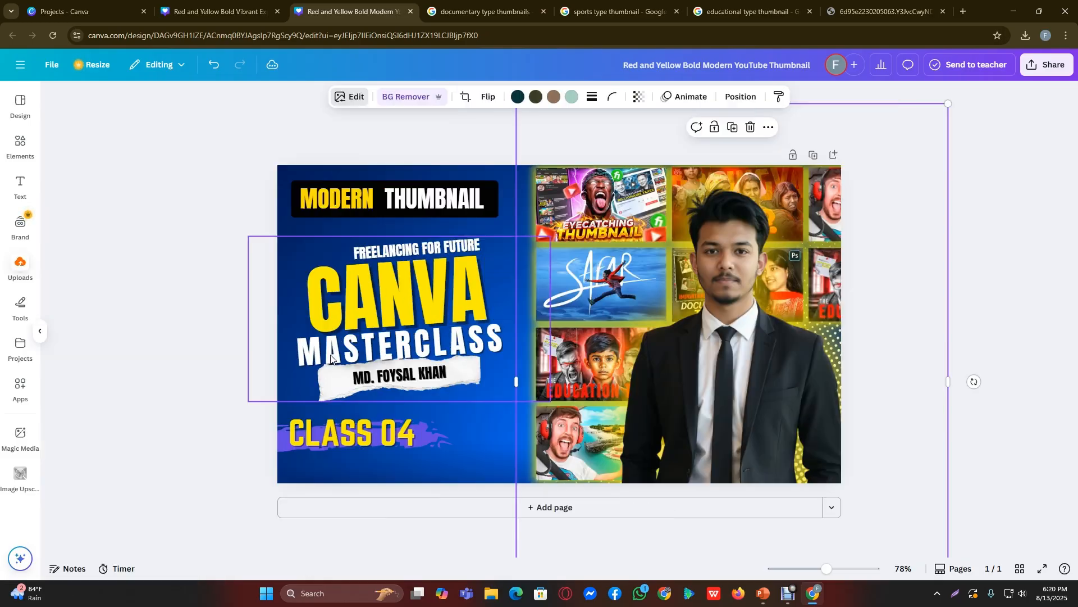
pyautogui.click(1003, 280)
pyautogui.moveTo(901, 356); pyautogui.dragTo(908, 357)
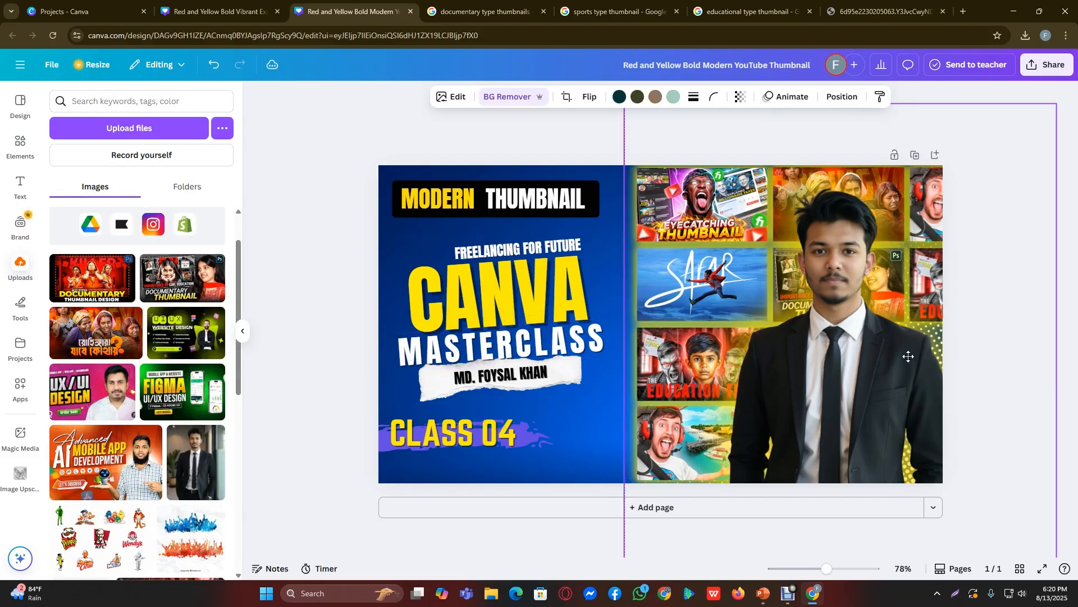
# Step: Enlarge the suited man's portrait slightly and reposition it over the thumbnail columns, a little closer to the title text
pyautogui.click(1009, 284)
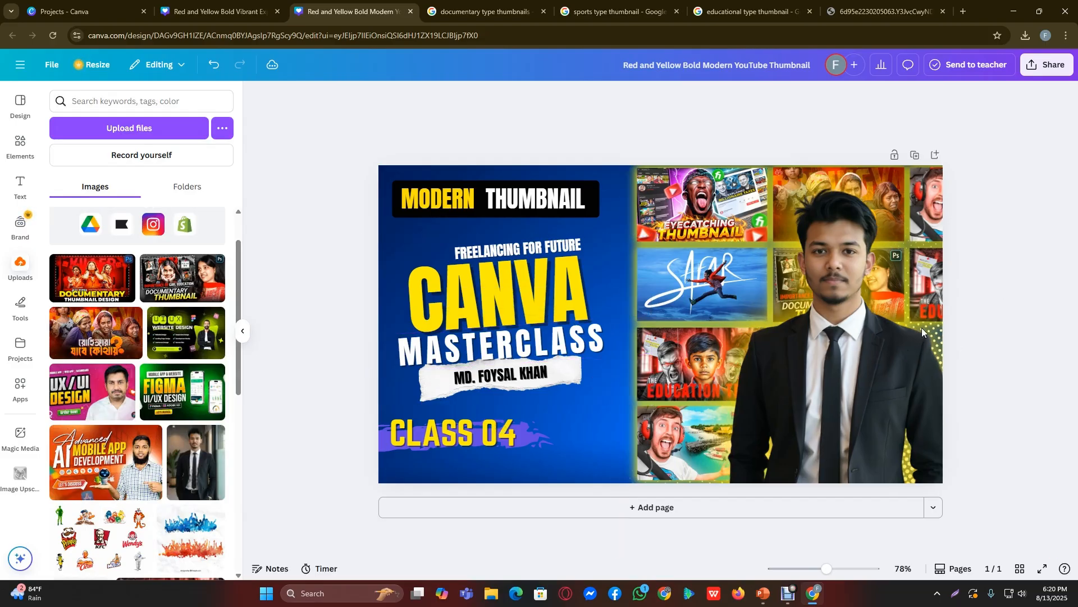
pyautogui.click(844, 237)
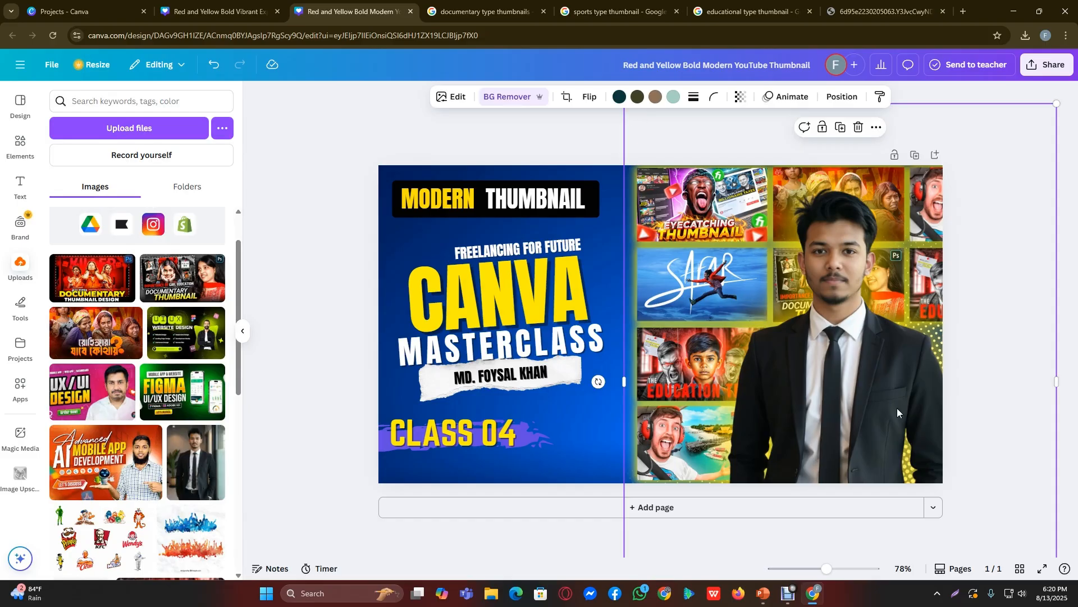
pyautogui.moveTo(794, 318); pyautogui.dragTo(799, 381)
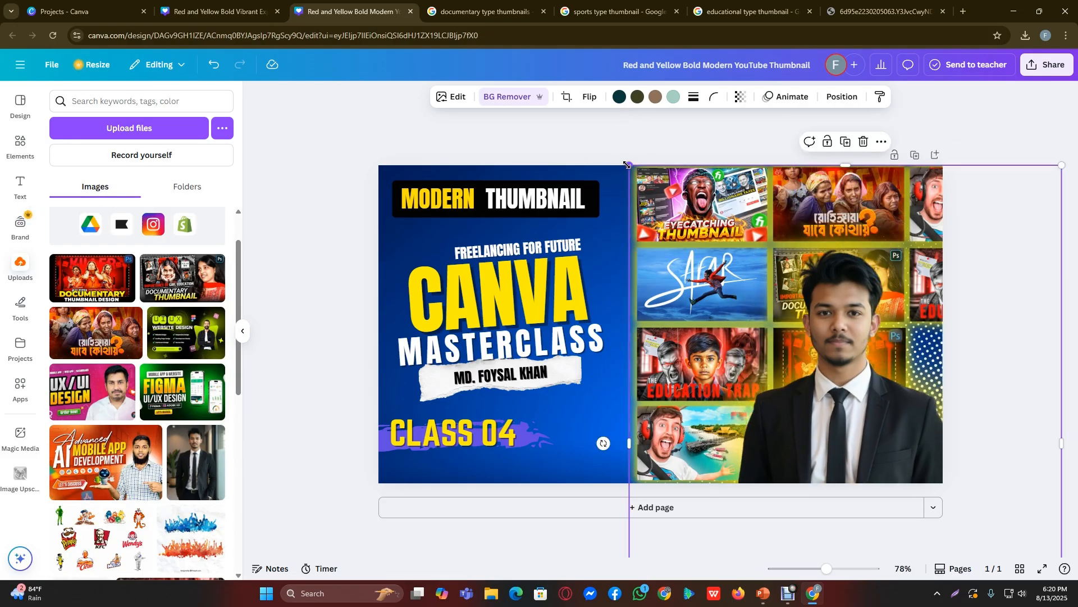
pyautogui.moveTo(628, 164); pyautogui.dragTo(609, 139)
pyautogui.moveTo(821, 324); pyautogui.dragTo(821, 281)
pyautogui.click(999, 241)
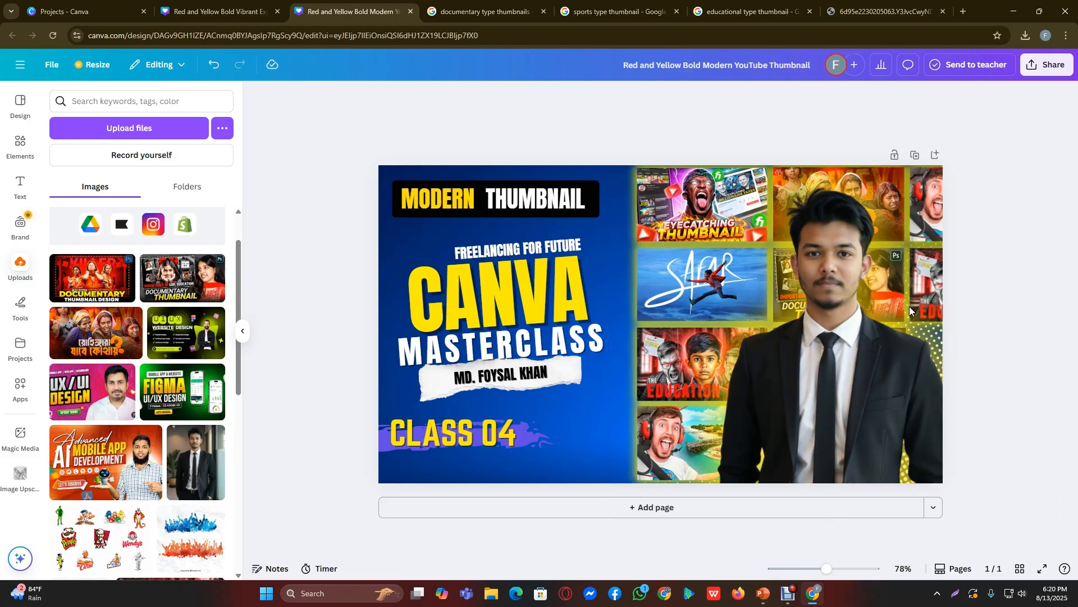
pyautogui.click(815, 363)
pyautogui.click(337, 351)
# Step: Prepare the design's download as a JPG with a raised quality setting
pyautogui.click(1046, 65)
pyautogui.click(880, 299)
pyautogui.click(926, 147)
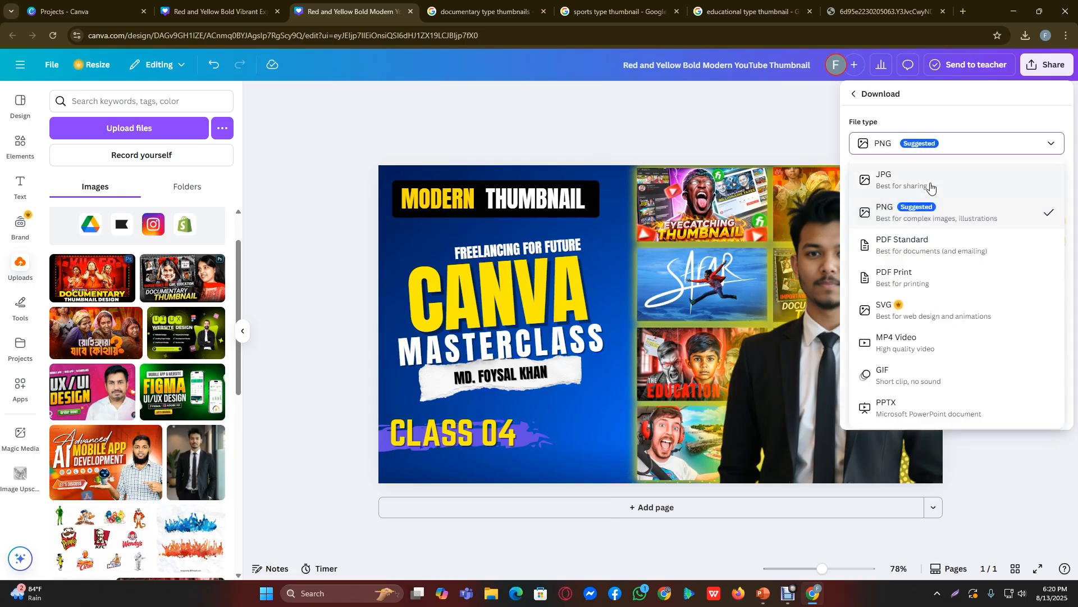
pyautogui.click(897, 179)
pyautogui.moveTo(969, 233); pyautogui.dragTo(1011, 232)
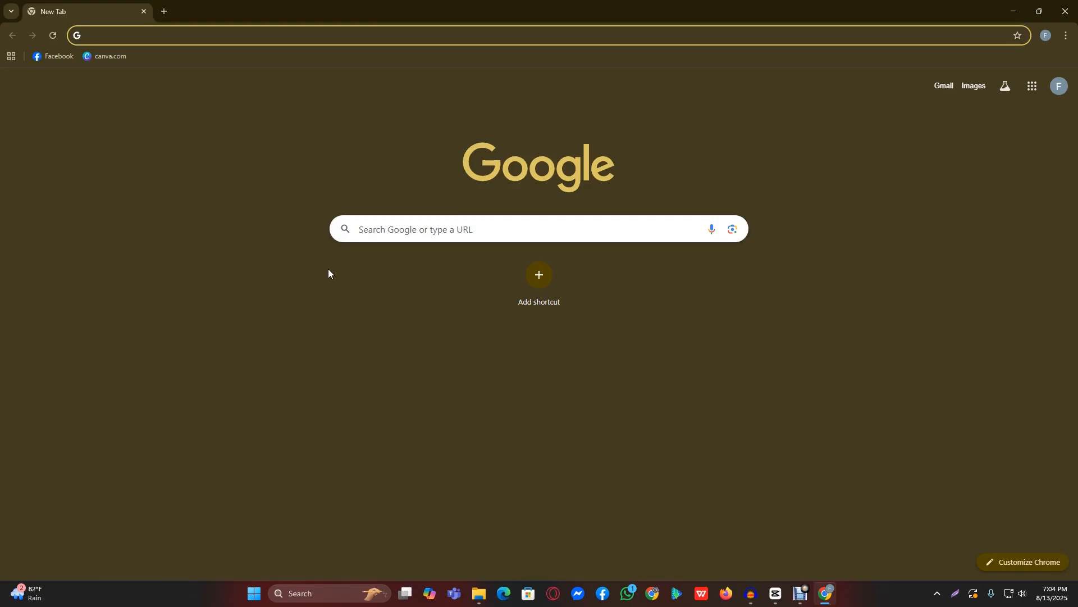
# Step: Find the Leonardo AI website through a web search for "leonardo ai" and launch its app
pyautogui.write('leo')
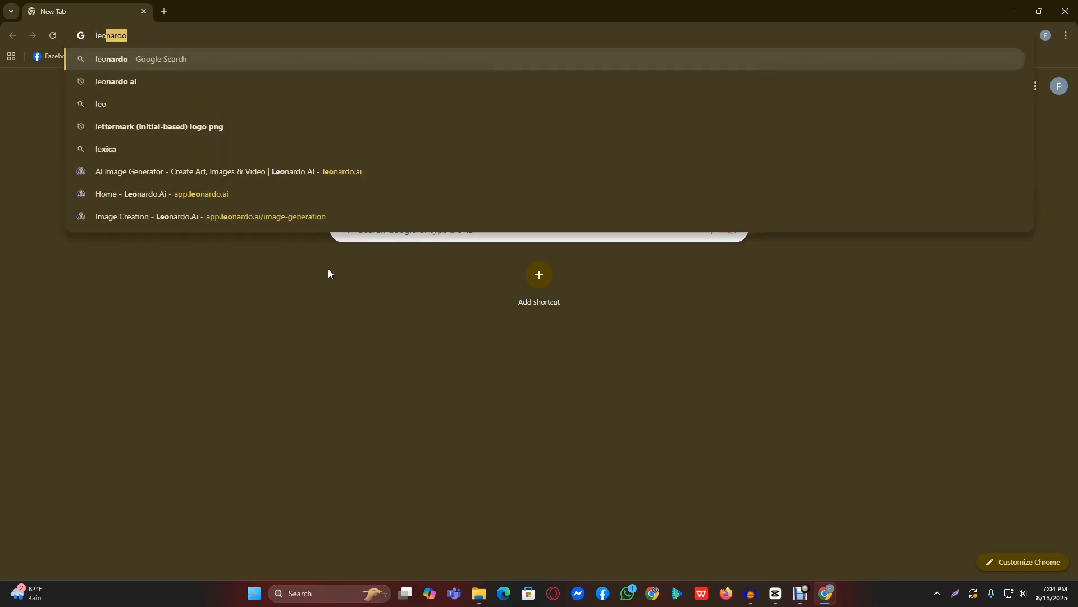
pyautogui.press('Down')
pyautogui.press('Down')
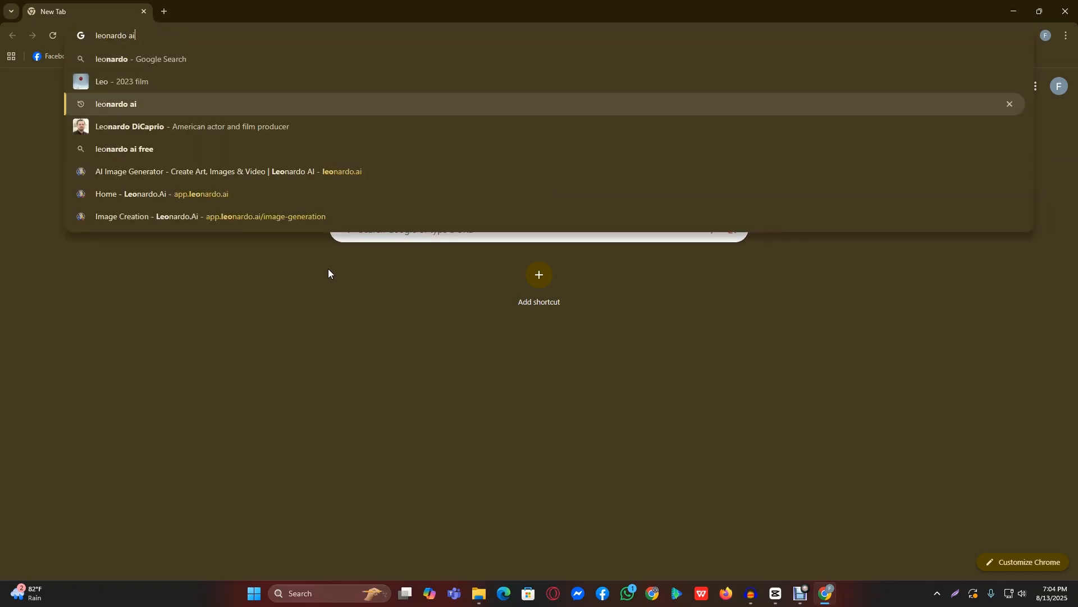
pyautogui.press('Return')
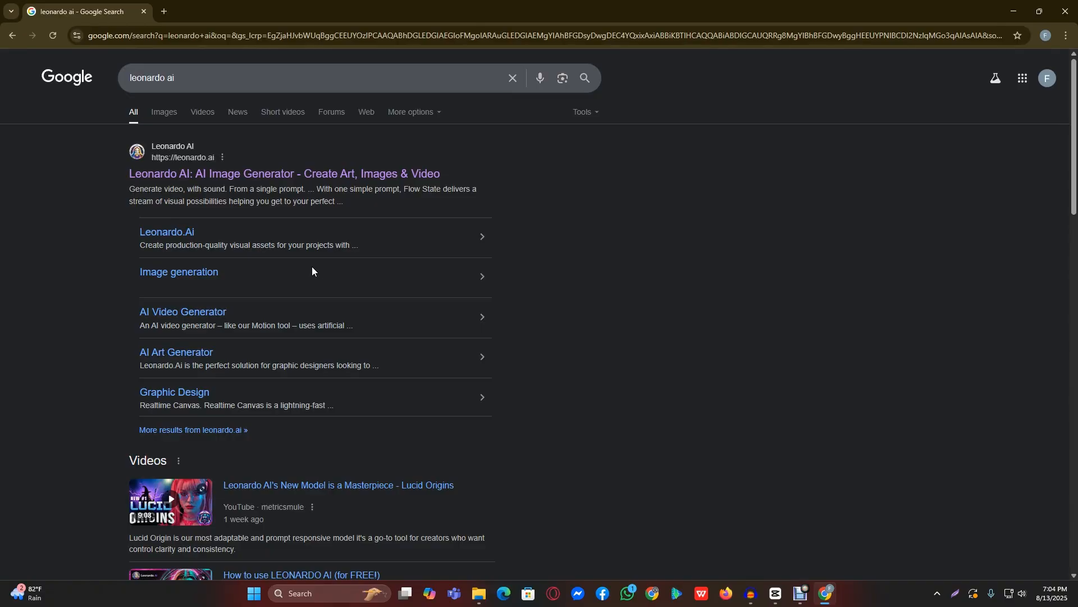
pyautogui.click(260, 174)
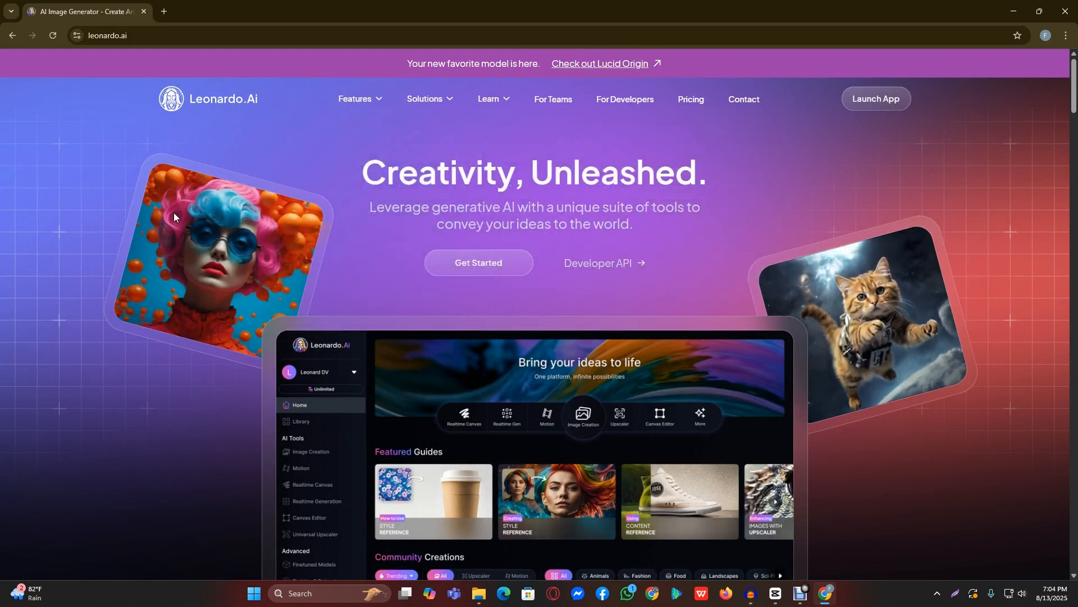
pyautogui.click(893, 104)
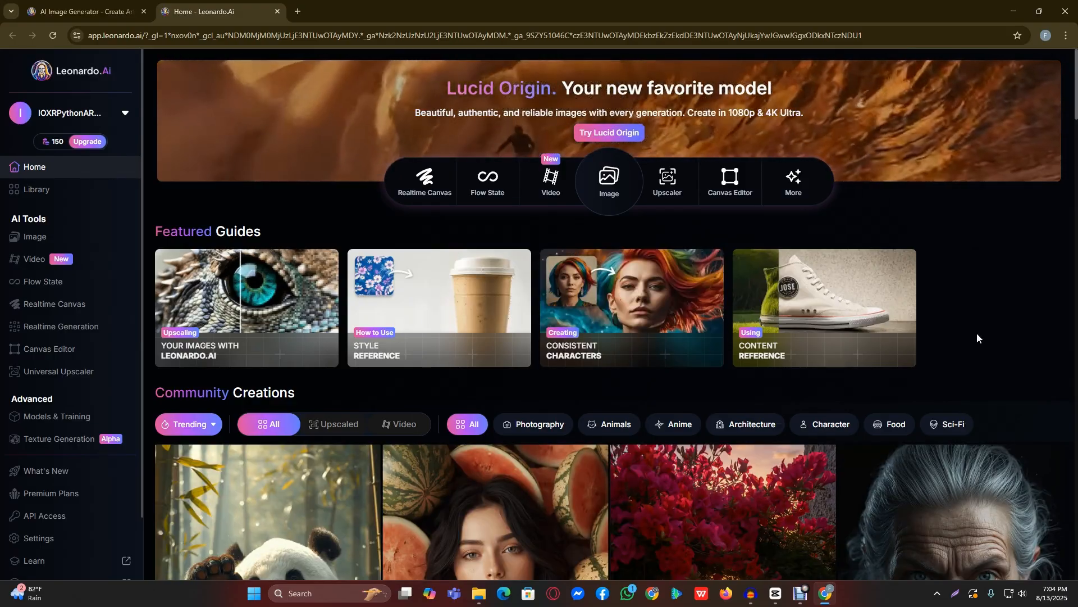
# Step: Open Leonardo's image generation tool and set the image dimensions to 2:3
pyautogui.scroll(-5, 977, 336)
pyautogui.scroll(-8, 977, 335)
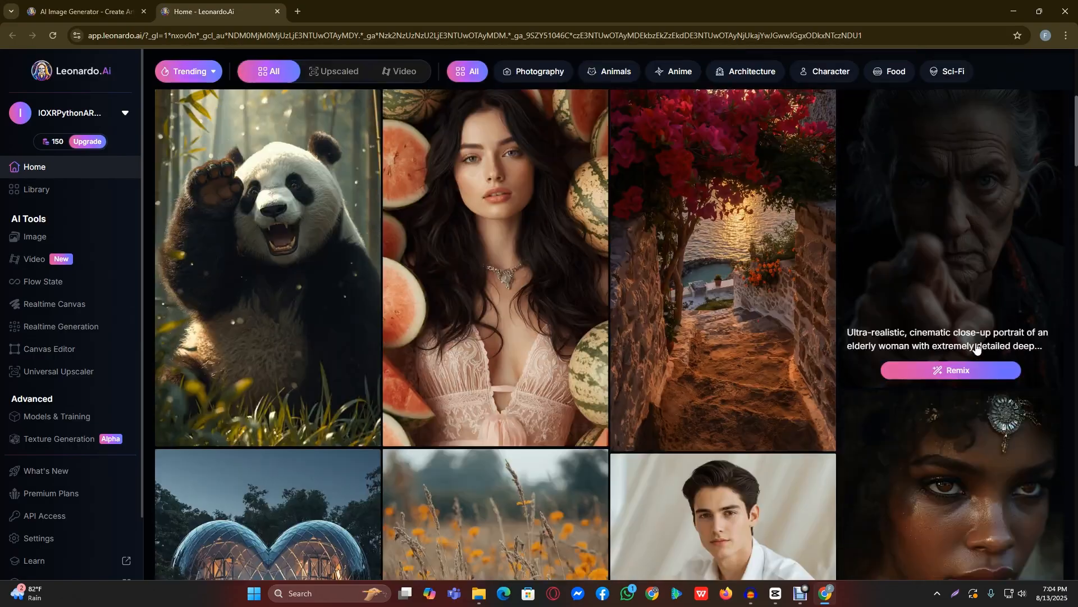
pyautogui.scroll(13, 970, 405)
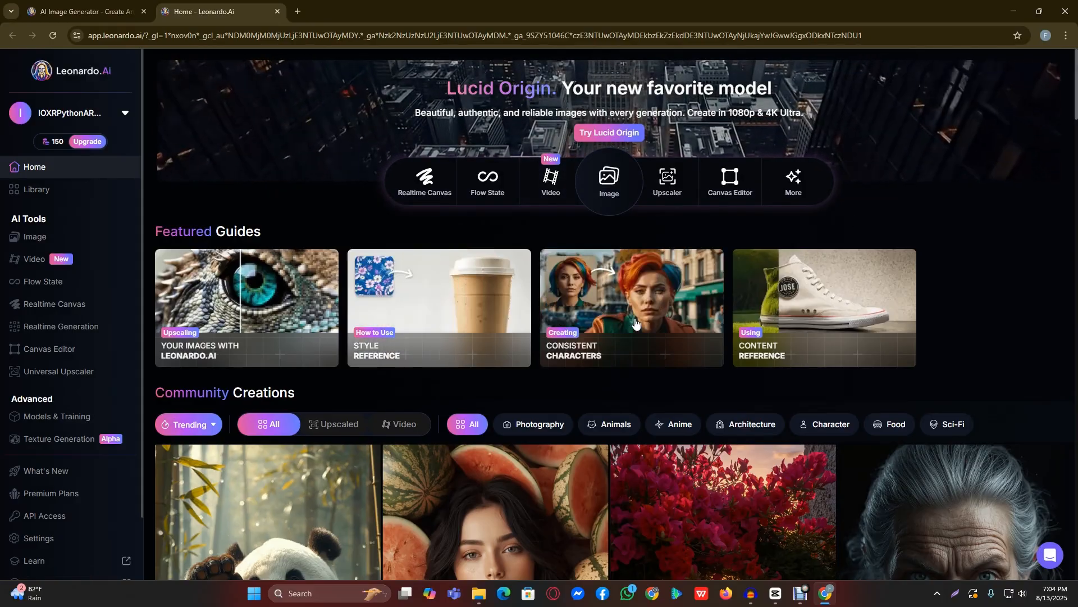
pyautogui.hotkey('ctrl', 'shift', 'i')
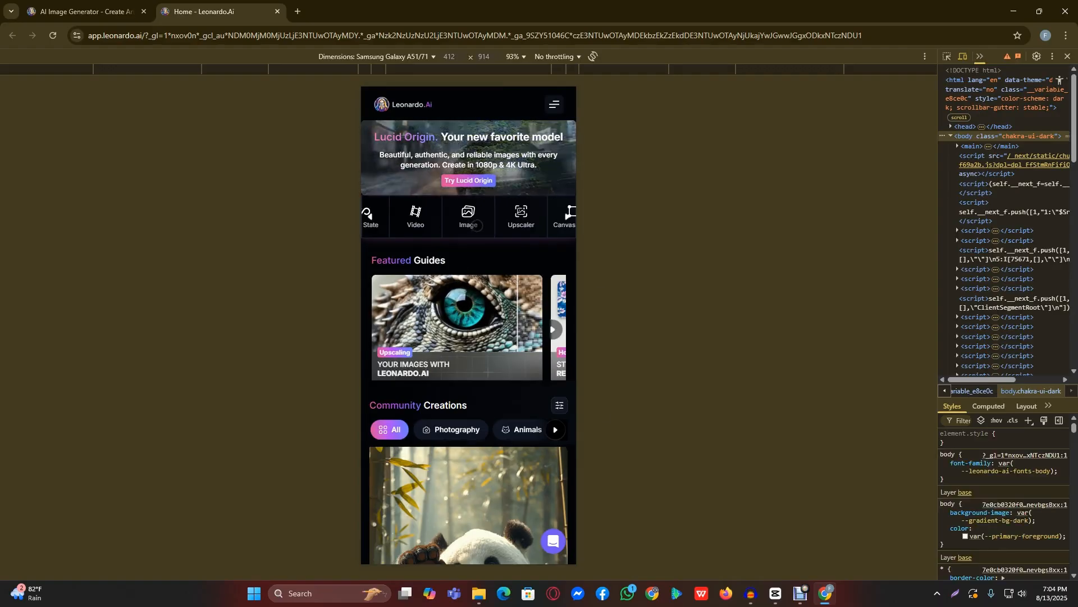
pyautogui.hotkey('ctrl', 'shift', 'i')
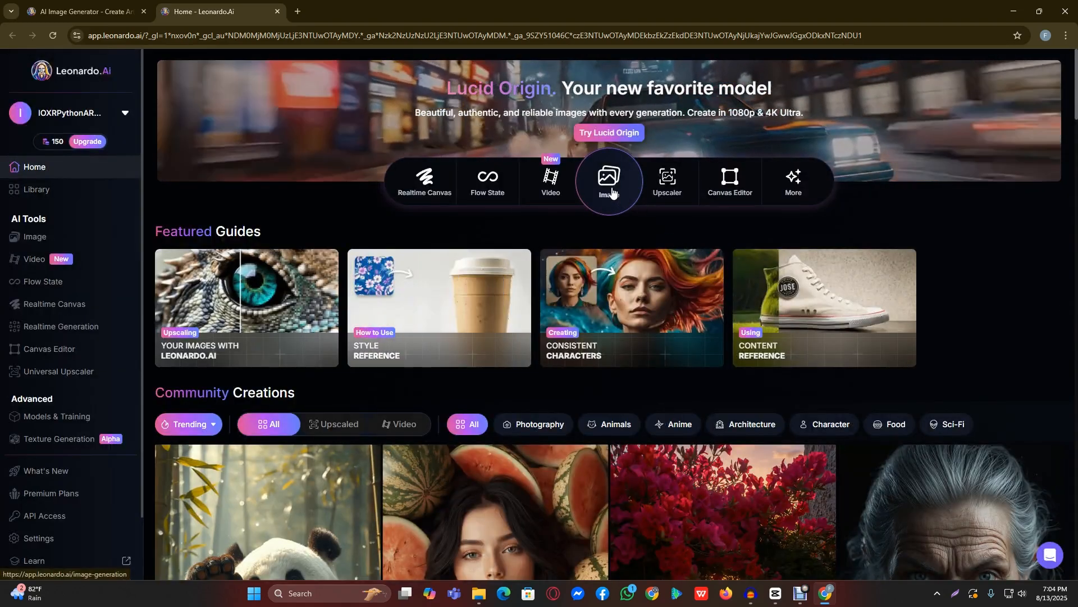
pyautogui.click(612, 194)
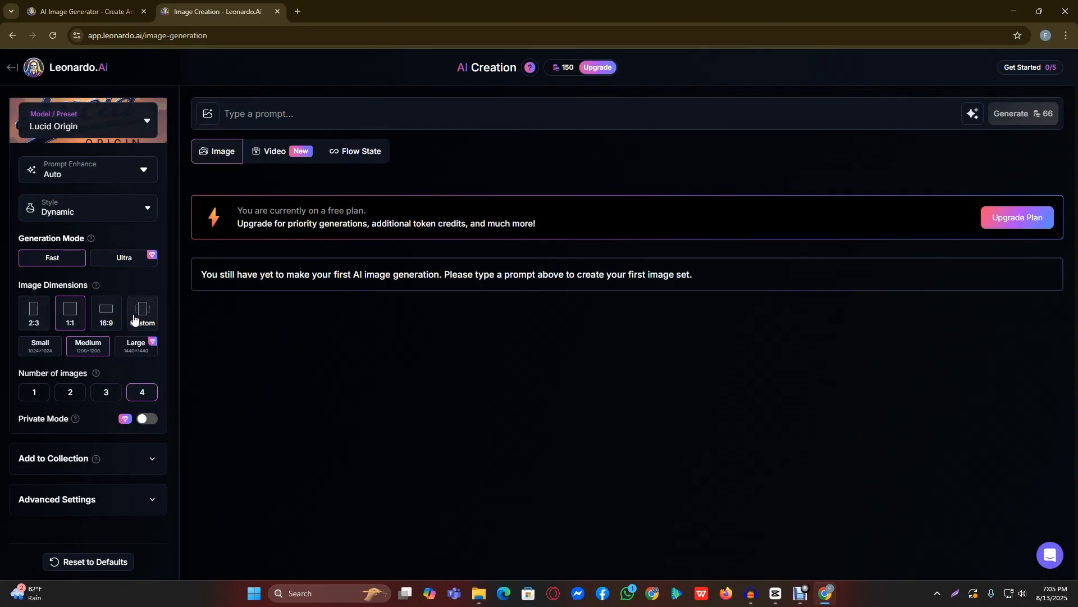
pyautogui.click(27, 317)
pyautogui.moveTo(102, 174)
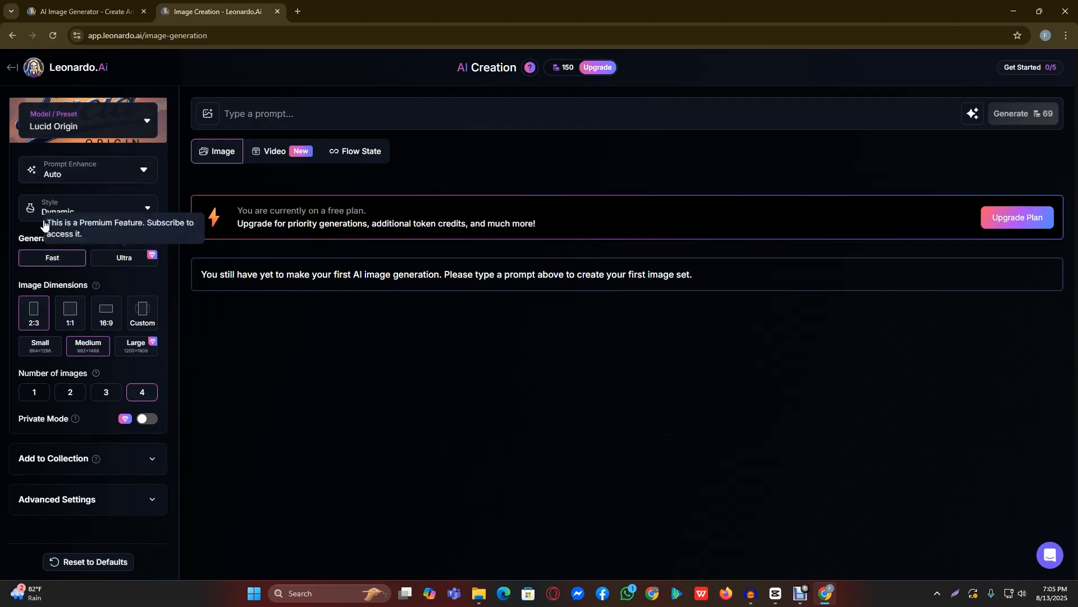
# Step: Enter the prompt "A 23 years old bangladeshi girl with long hair staring directly and her expression is Angry"
pyautogui.click(292, 106)
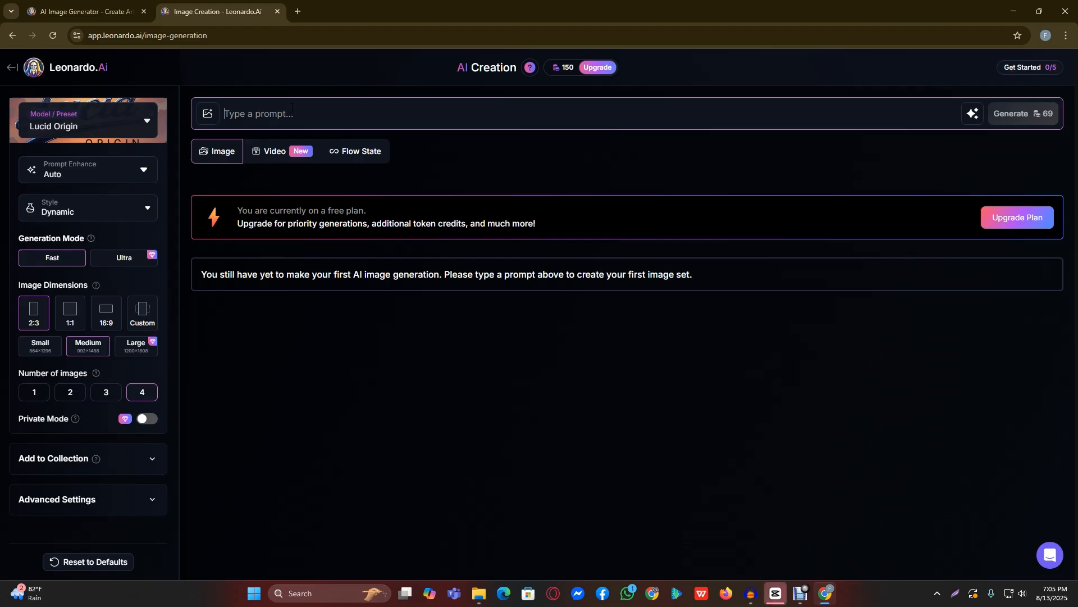
pyautogui.write('A')
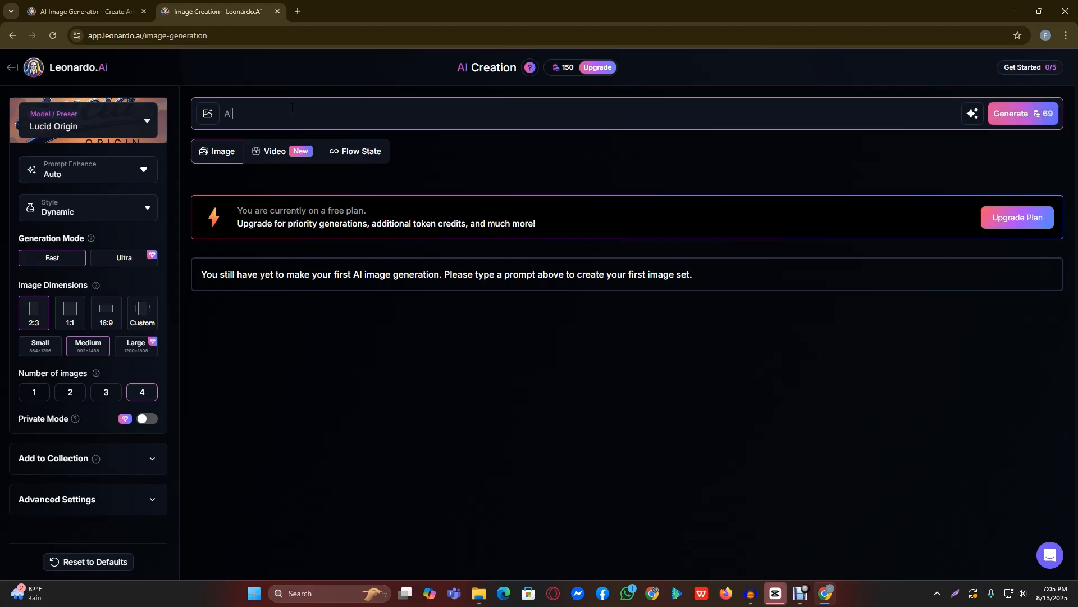
pyautogui.write(' 23 years')
pyautogui.write(' old ')
pyautogui.write('girl ')
pyautogui.write('bangladeshi ')
pyautogui.write('with ')
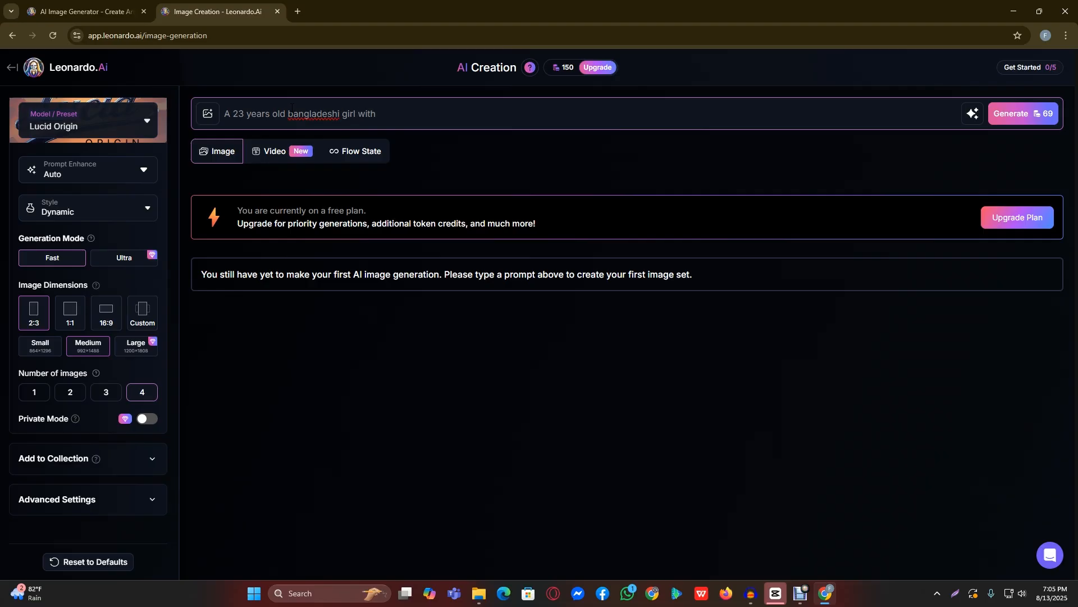
pyautogui.write('long hair staring directly a')
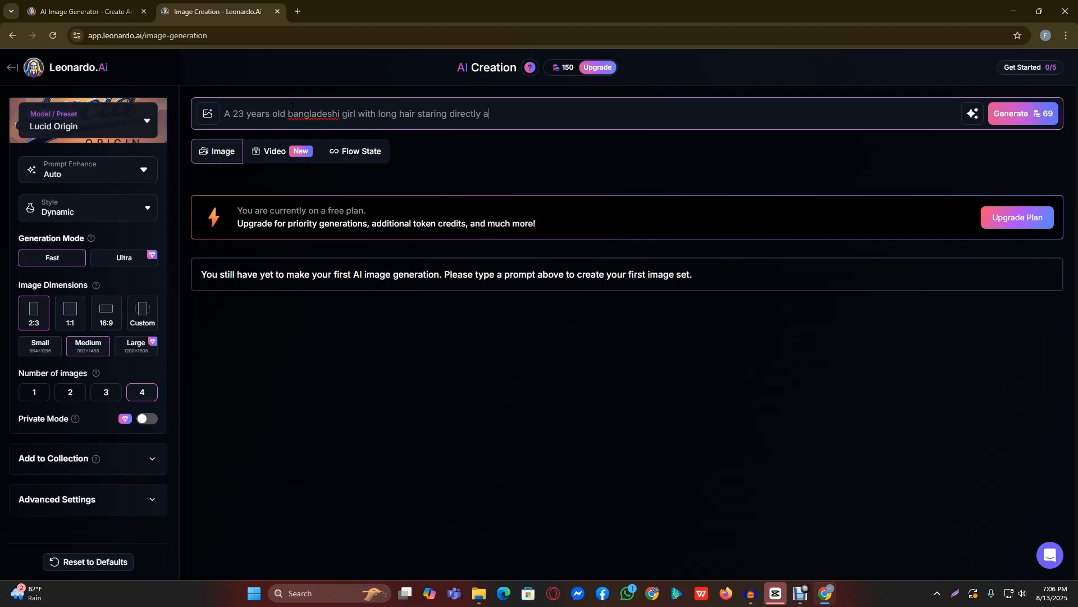
pyautogui.write('nd expression is Angry')
pyautogui.click(502, 116)
pyautogui.write('her')
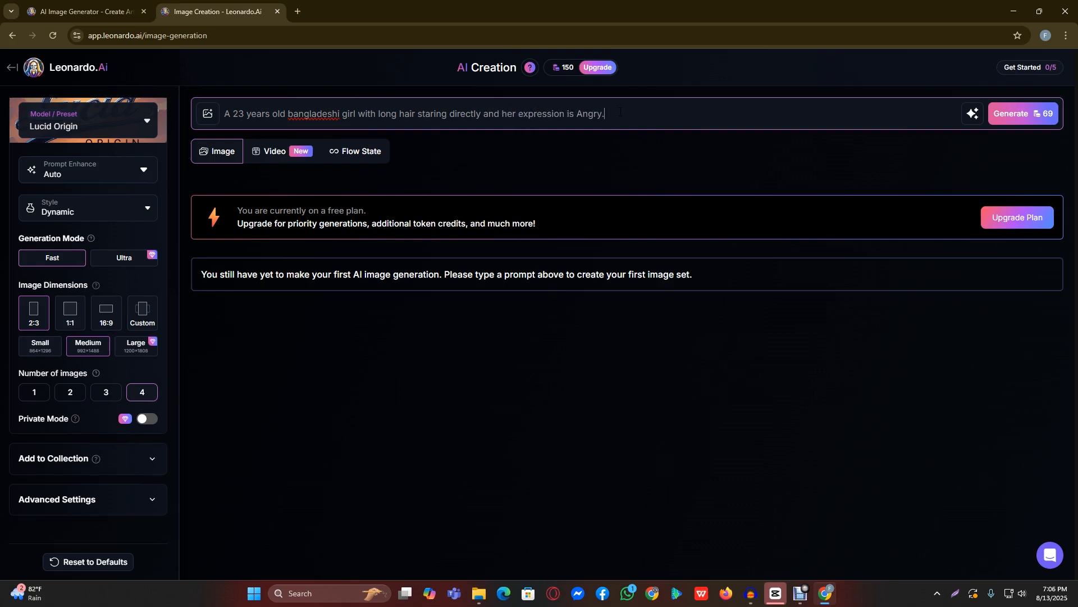
# Step: Add "aggression" to the prompt with correct spelling, capitalise "Bangladeshi", and generate the images
pyautogui.write('agression')
pyautogui.moveTo(293, 114); pyautogui.dragTo(289, 114)
pyautogui.write('B')
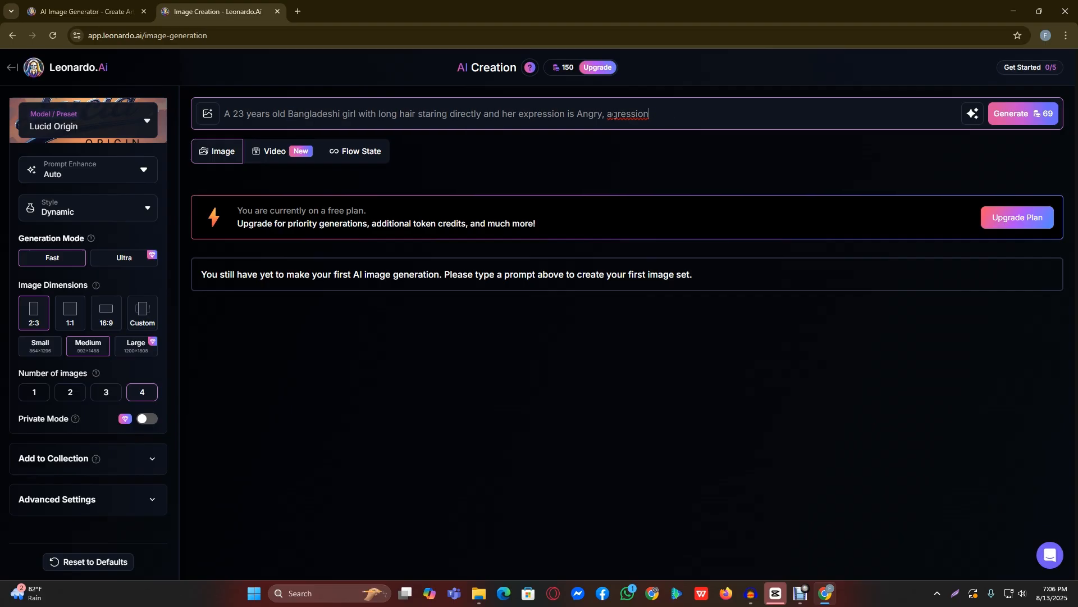
pyautogui.rightClick(630, 113)
pyautogui.click(674, 126)
pyautogui.click(1013, 118)
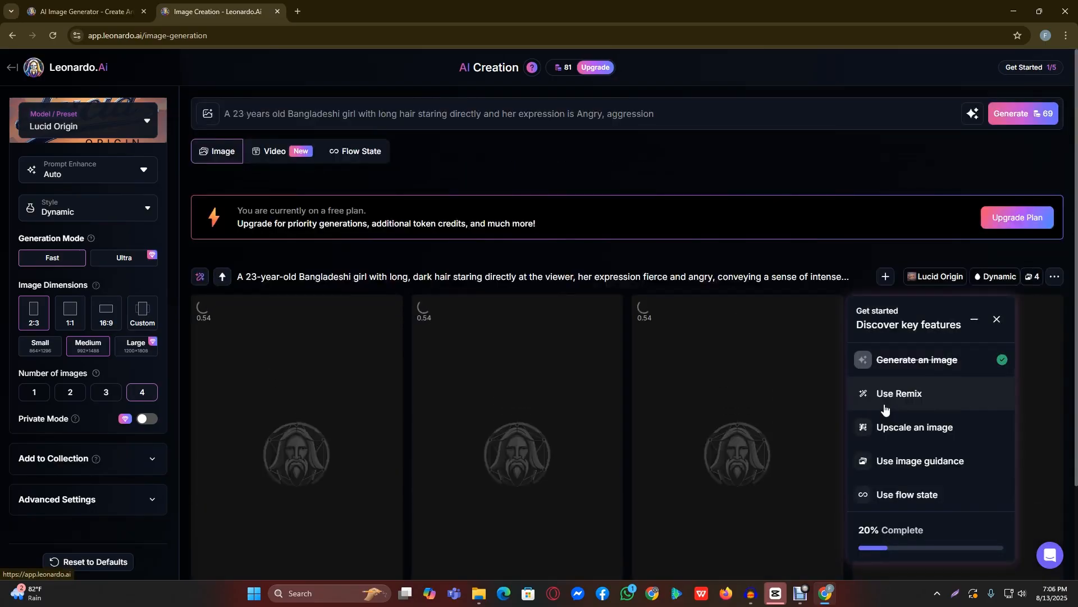
# Step: Dismiss the key-features checklist and the hint about reopening it
pyautogui.scroll(-2, 825, 205)
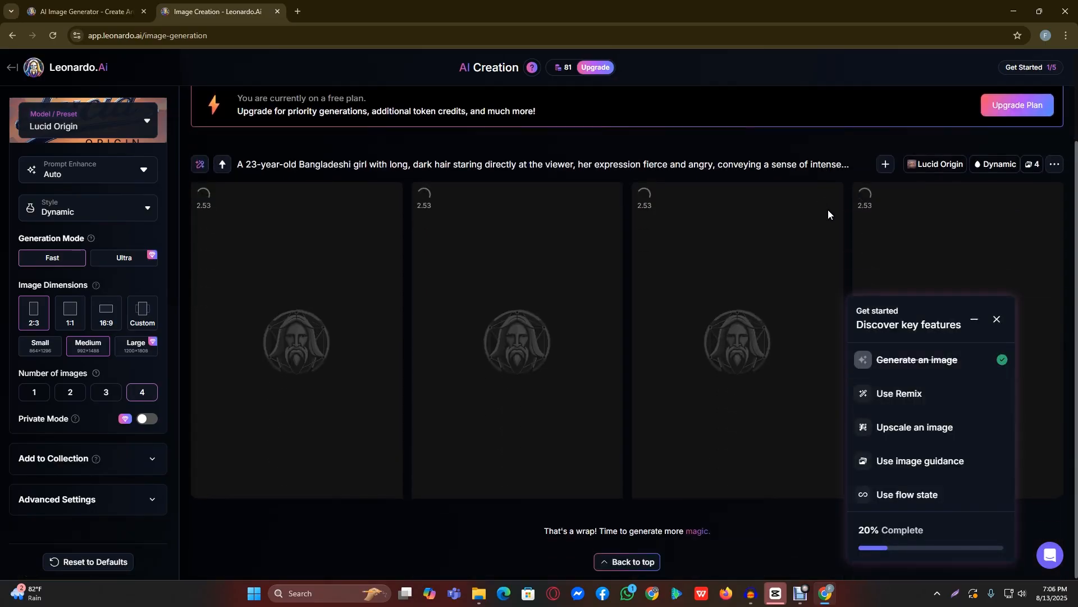
pyautogui.click(997, 319)
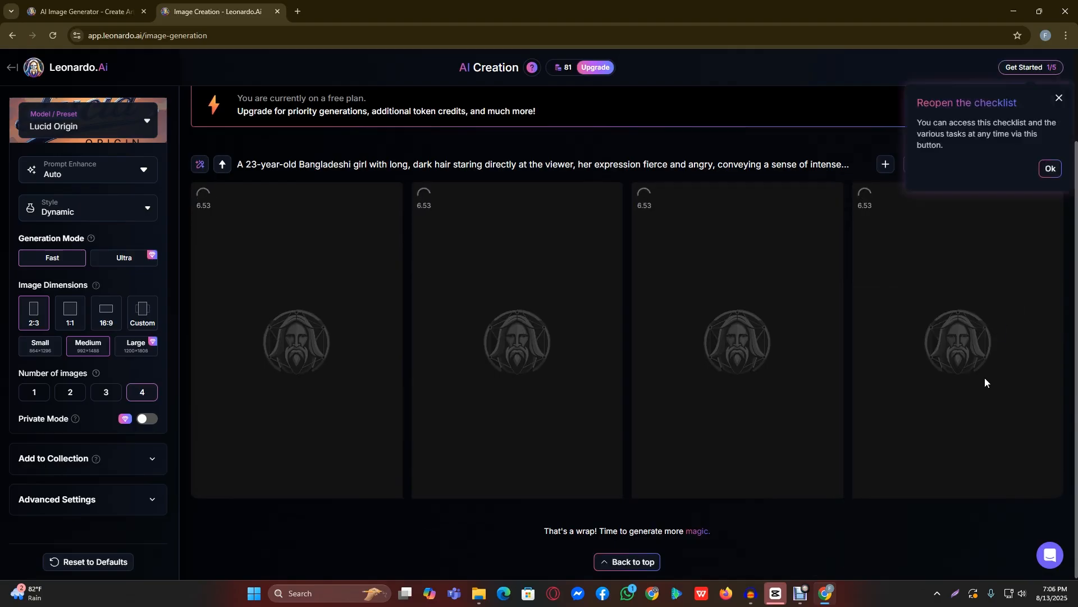
pyautogui.click(1049, 168)
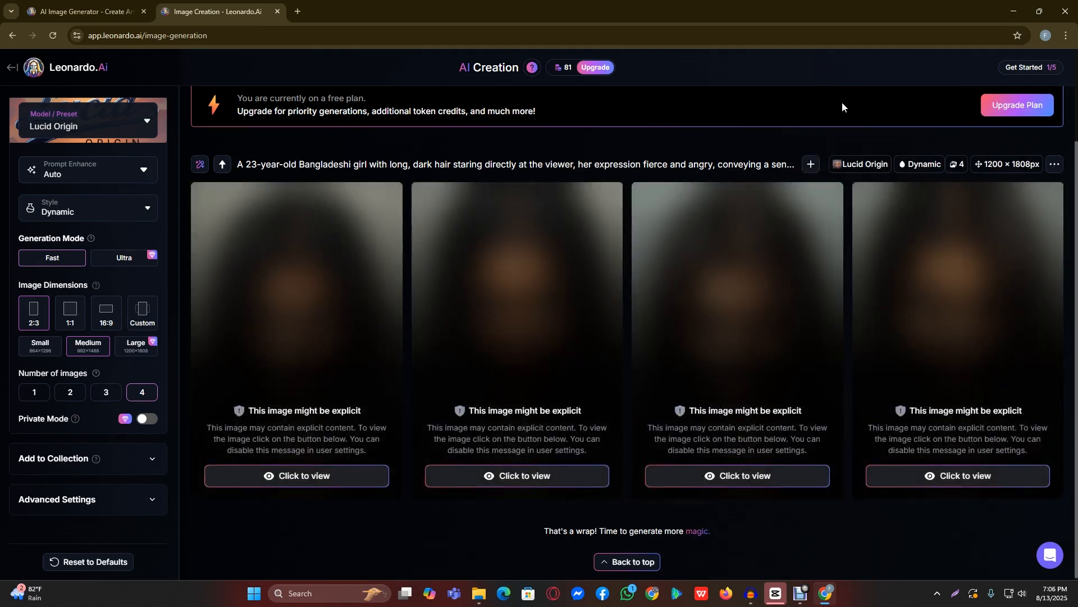
# Step: Reveal all four blurred images generated from the prompt
pyautogui.click(329, 478)
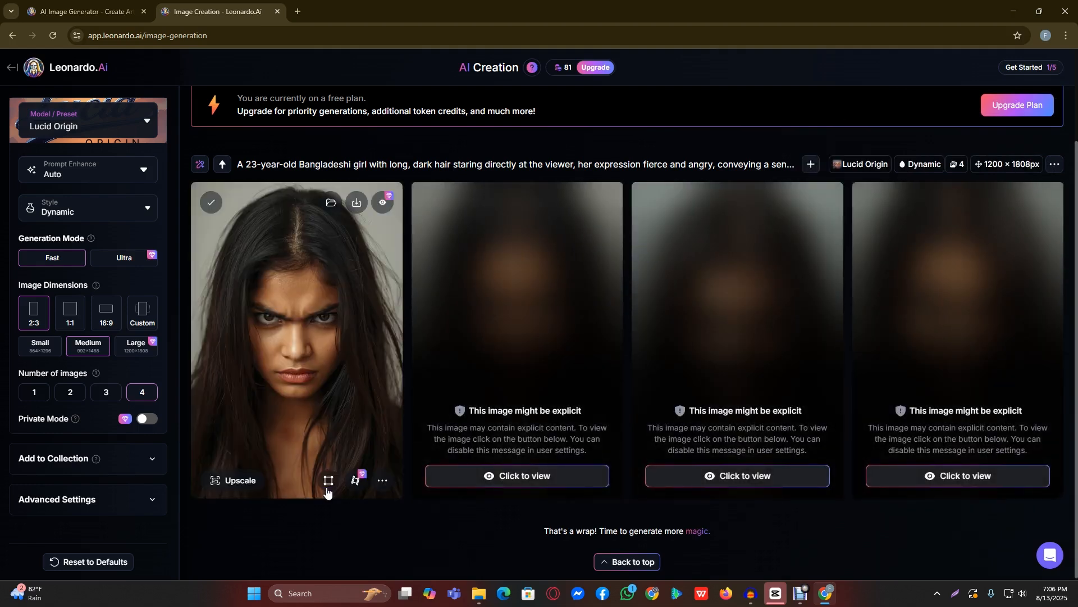
pyautogui.click(500, 476)
pyautogui.click(738, 475)
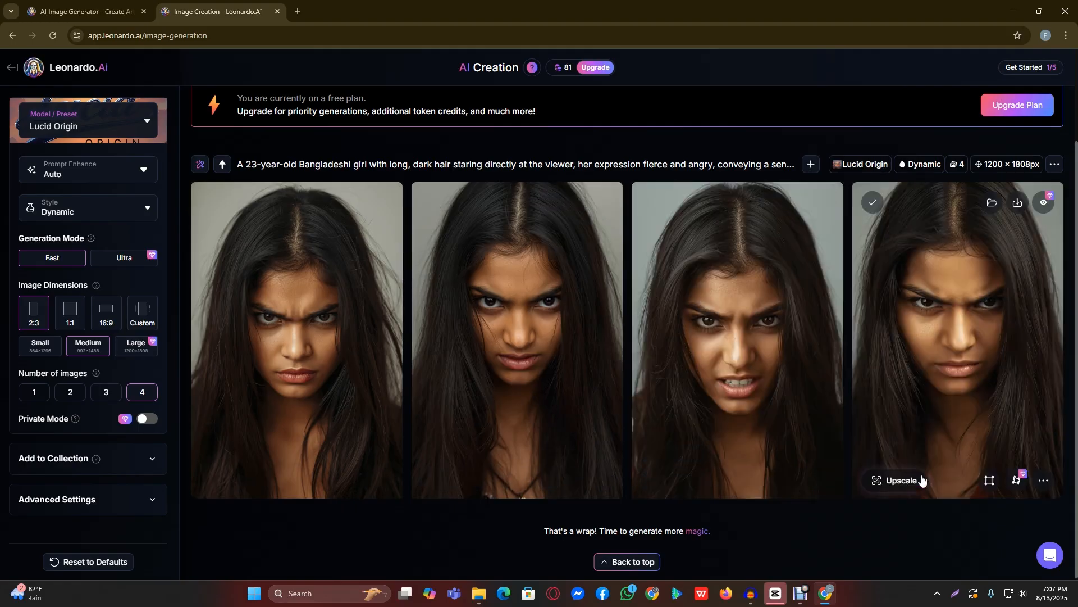
pyautogui.click(958, 475)
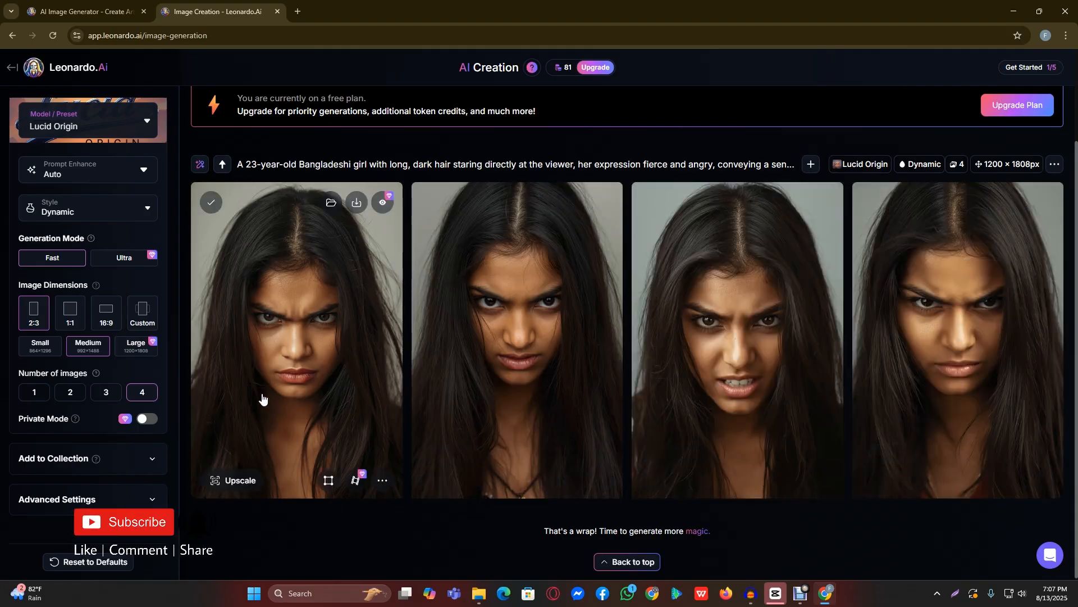
# Step: Remove "with long hair" from the prompt, append ", and horrified smile", and generate a new image set, dismissing the upgrade offer
pyautogui.scroll(2, 277, 429)
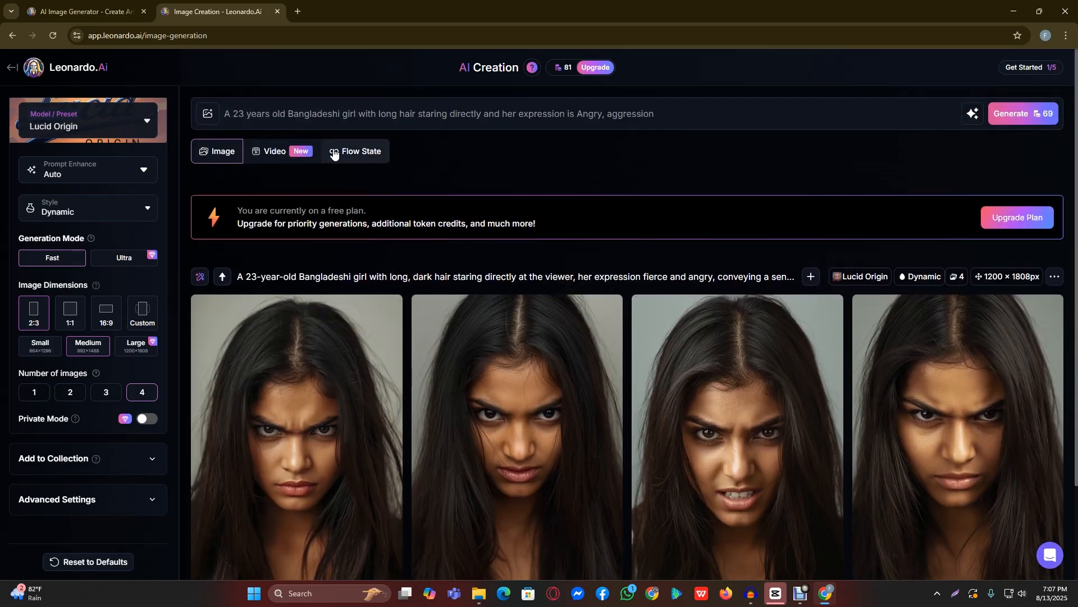
pyautogui.moveTo(419, 114); pyautogui.dragTo(359, 114)
pyautogui.press('BackSpace')
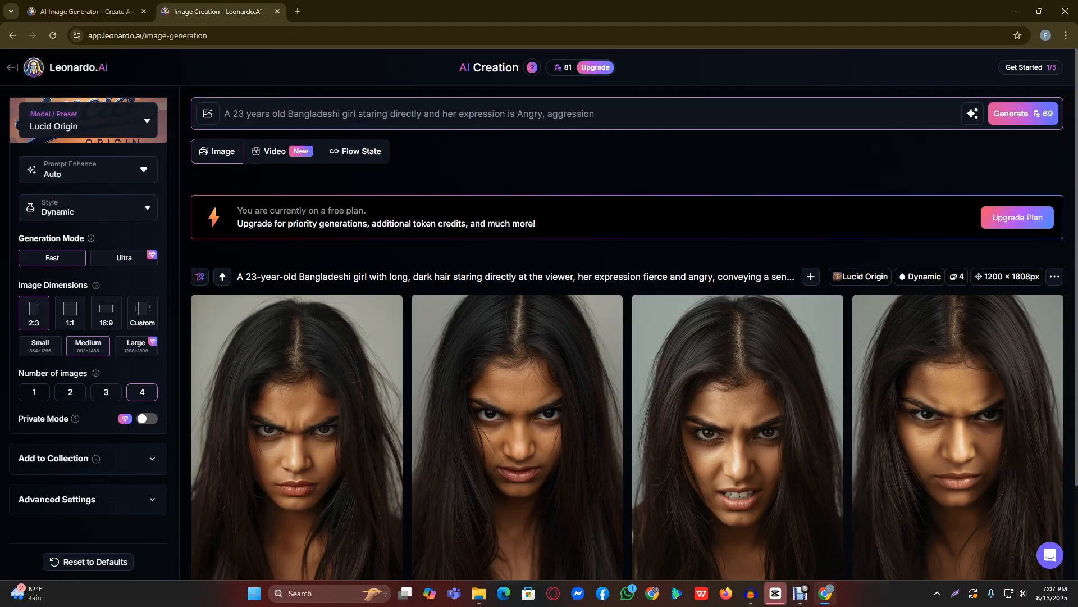
pyautogui.click(637, 117)
pyautogui.write('and')
pyautogui.write('horrified smile')
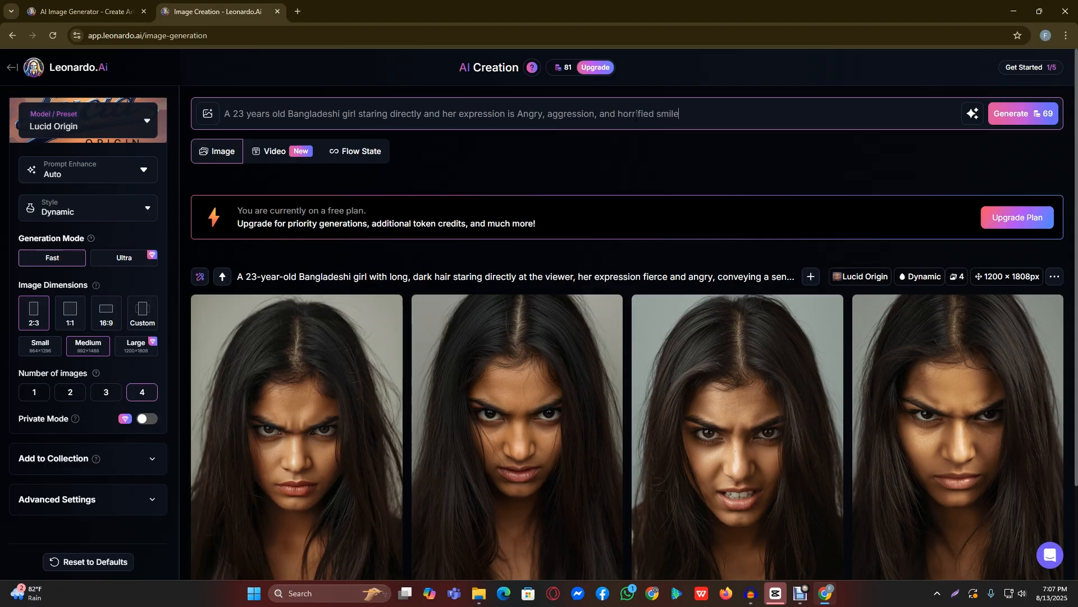
pyautogui.click(1035, 121)
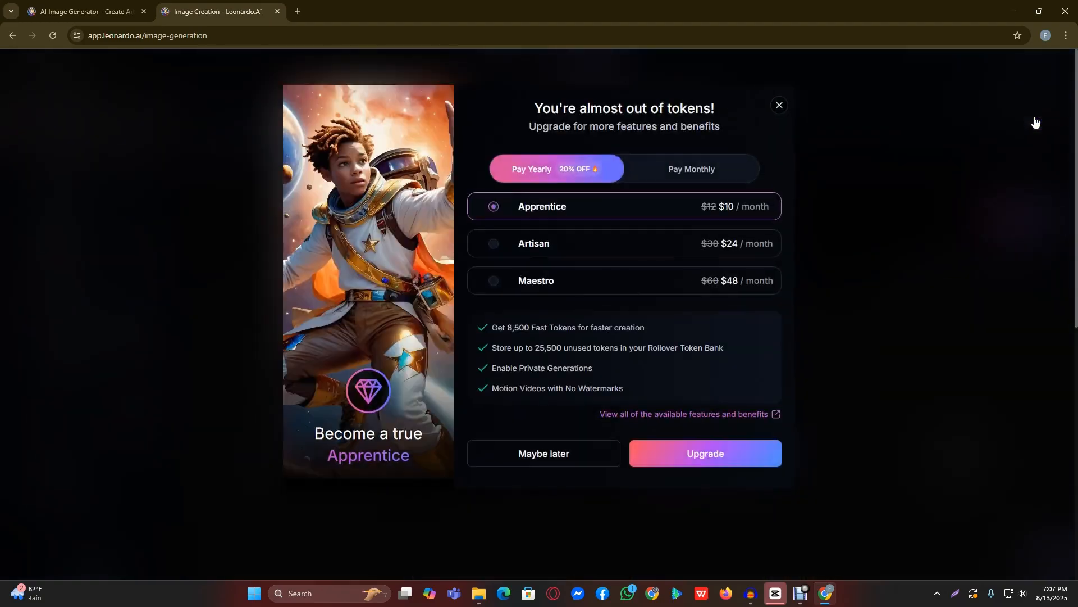
pyautogui.click(779, 107)
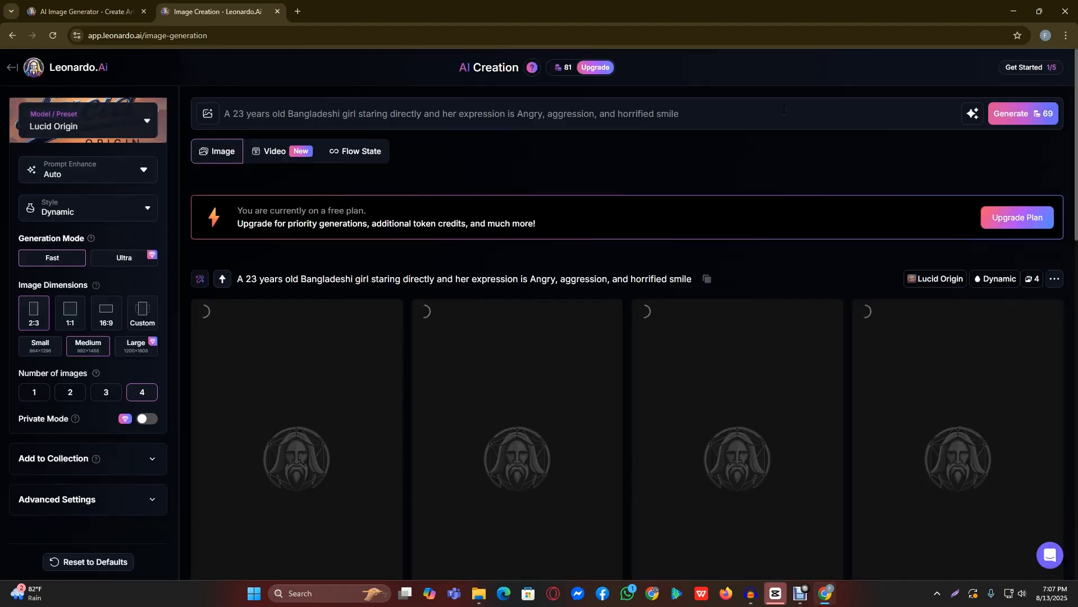
# Step: Reveal the four hidden images in the new set generated from the "horrified smile" prompt
pyautogui.scroll(-3, 578, 435)
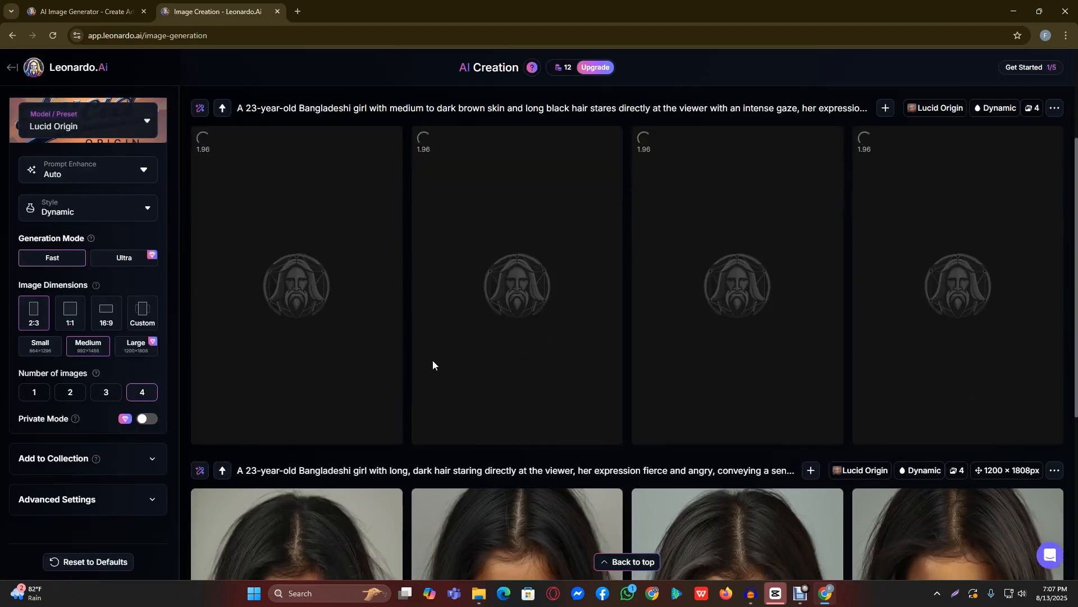
pyautogui.scroll(3, 496, 335)
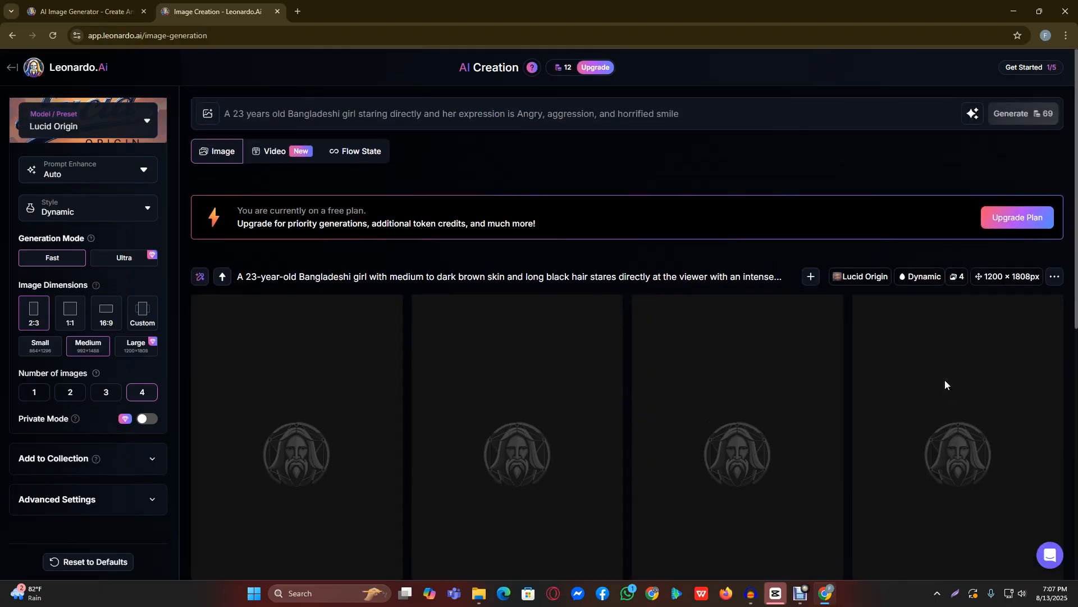
pyautogui.scroll(-2, 945, 380)
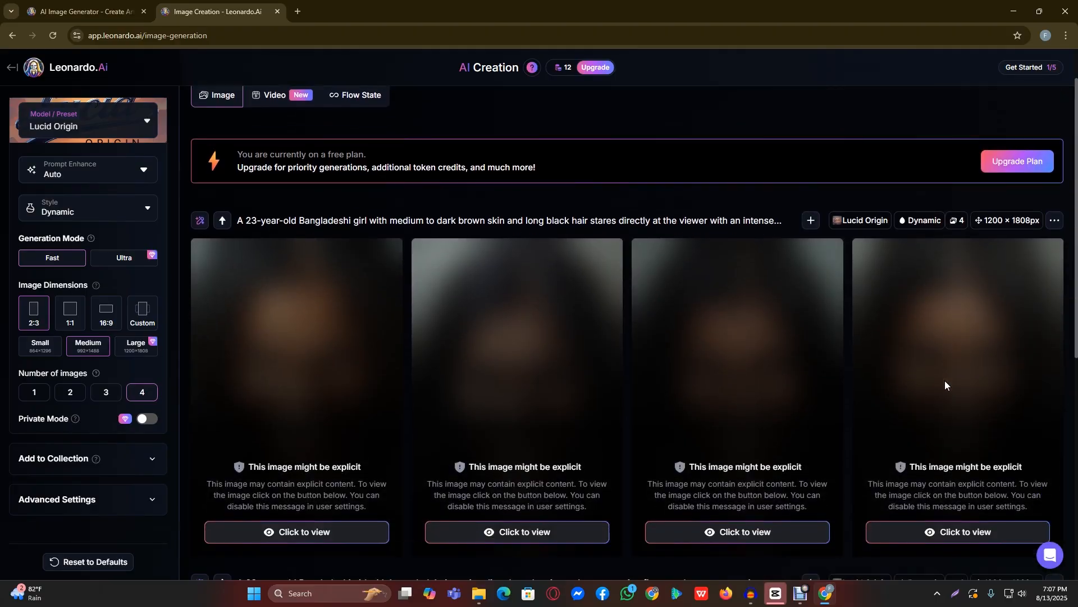
pyautogui.click(375, 482)
pyautogui.click(517, 476)
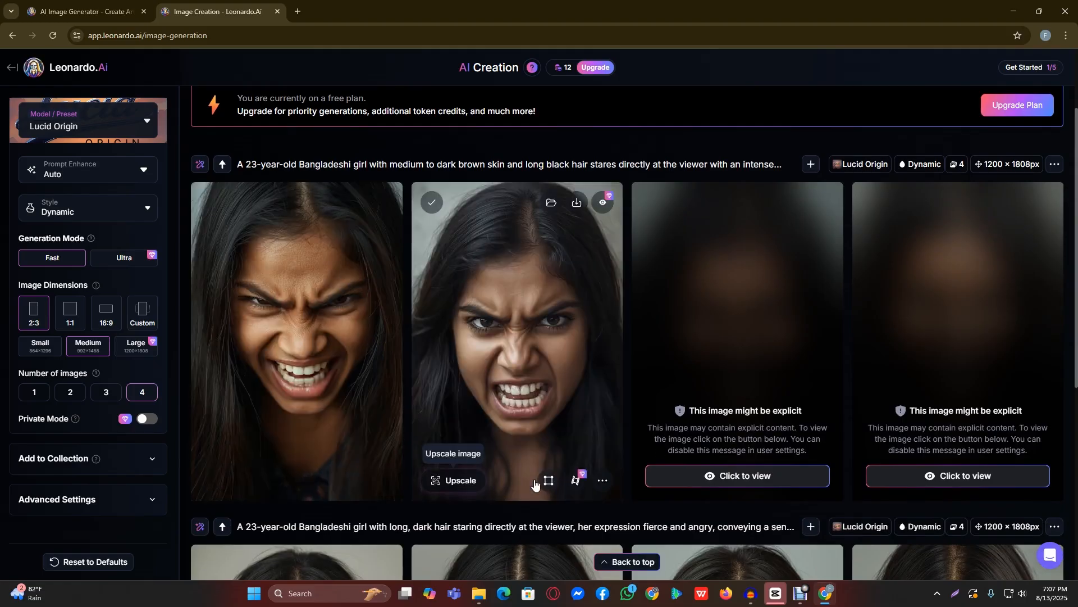
pyautogui.click(738, 476)
pyautogui.click(949, 475)
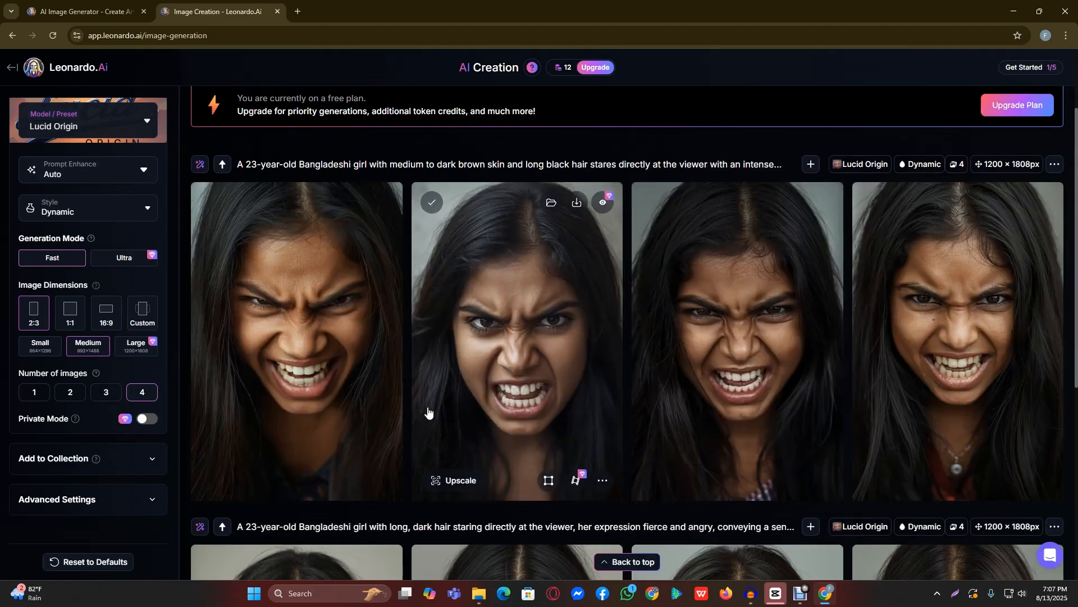
# Step: Review the prompt's expression wording and compare the new image set with the earlier angry portraits
pyautogui.scroll(2, 428, 413)
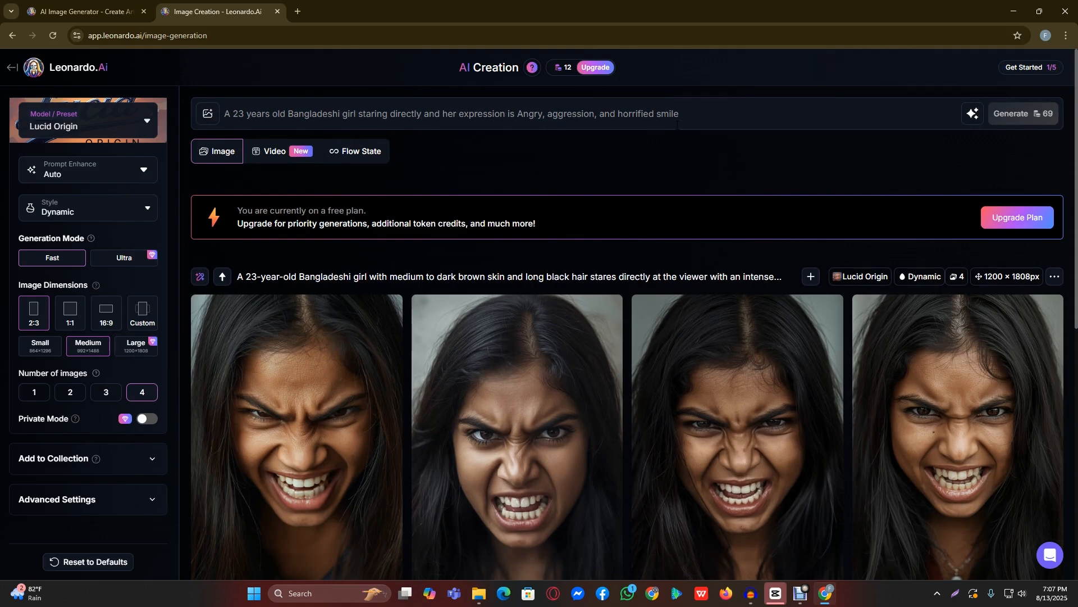
pyautogui.moveTo(679, 122); pyautogui.dragTo(618, 120)
pyautogui.click(633, 169)
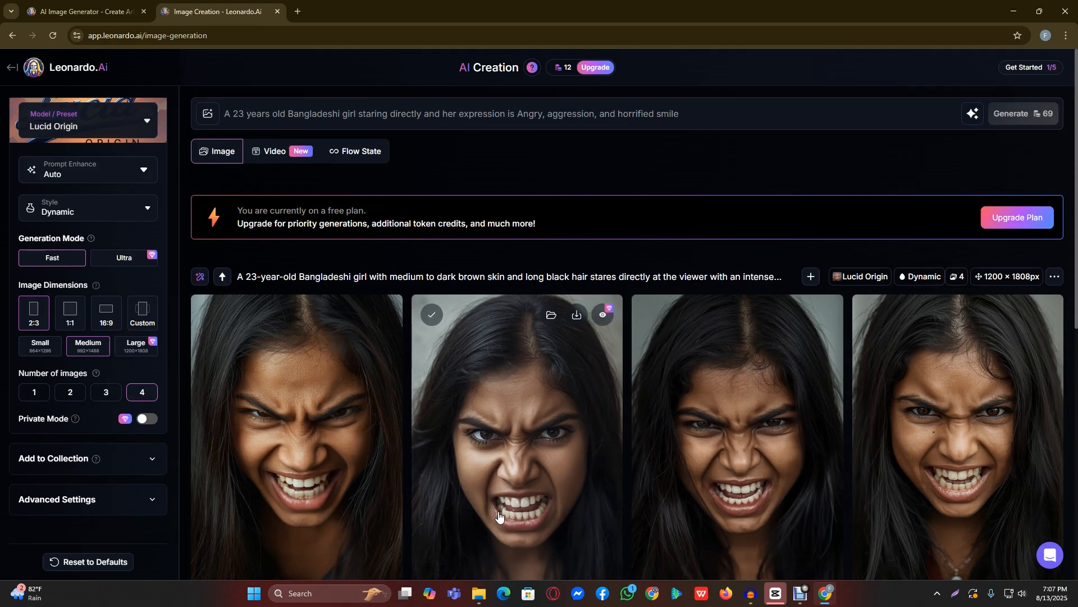
pyautogui.scroll(-7, 499, 516)
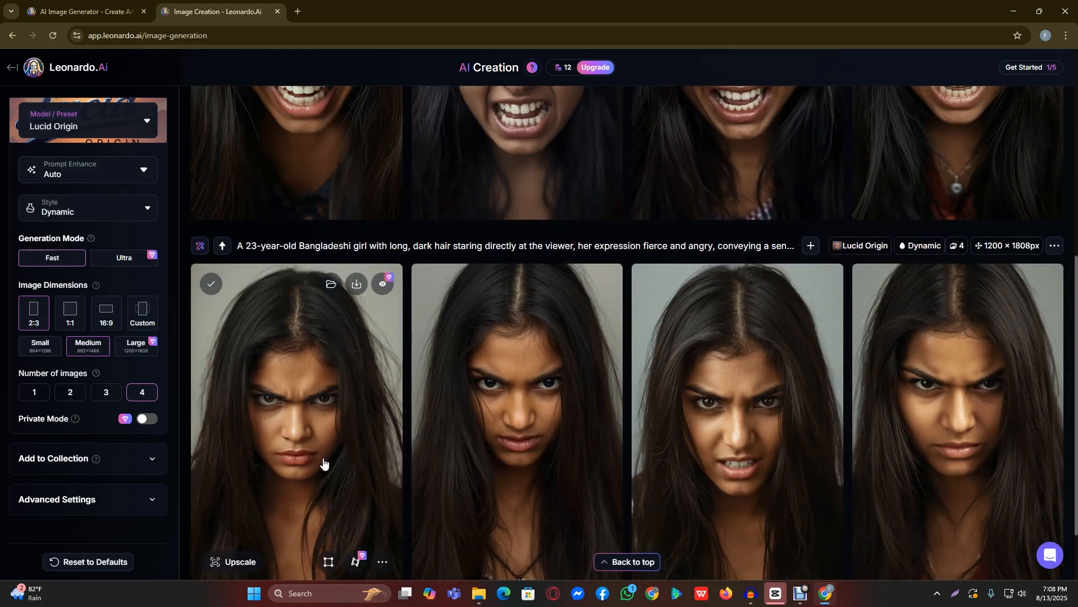
pyautogui.scroll(-3, 831, 443)
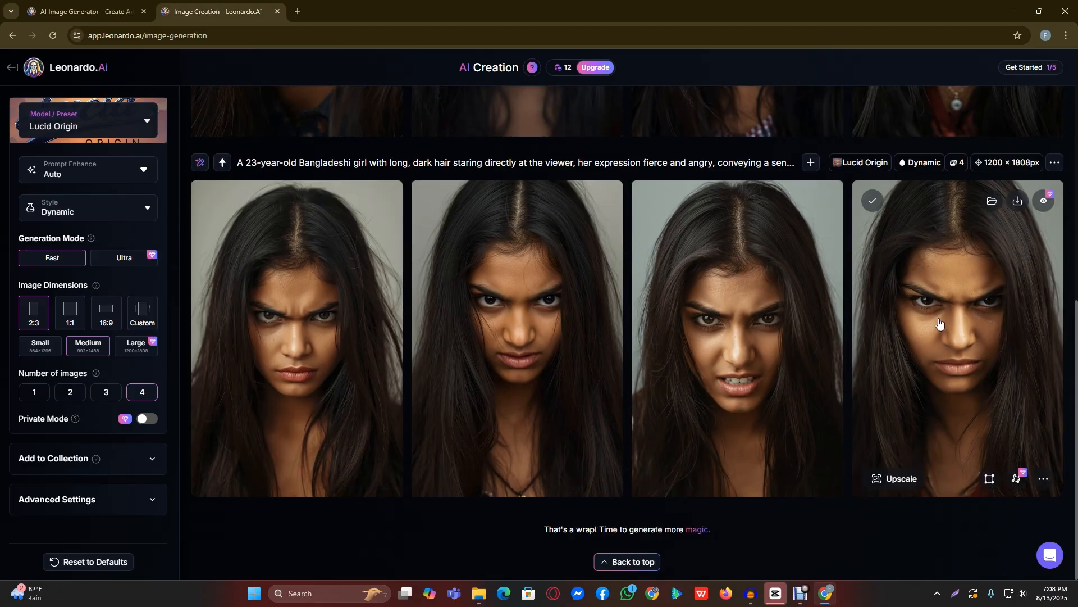
pyautogui.scroll(4, 387, 334)
pyautogui.scroll(3, 530, 414)
pyautogui.scroll(-7, 530, 414)
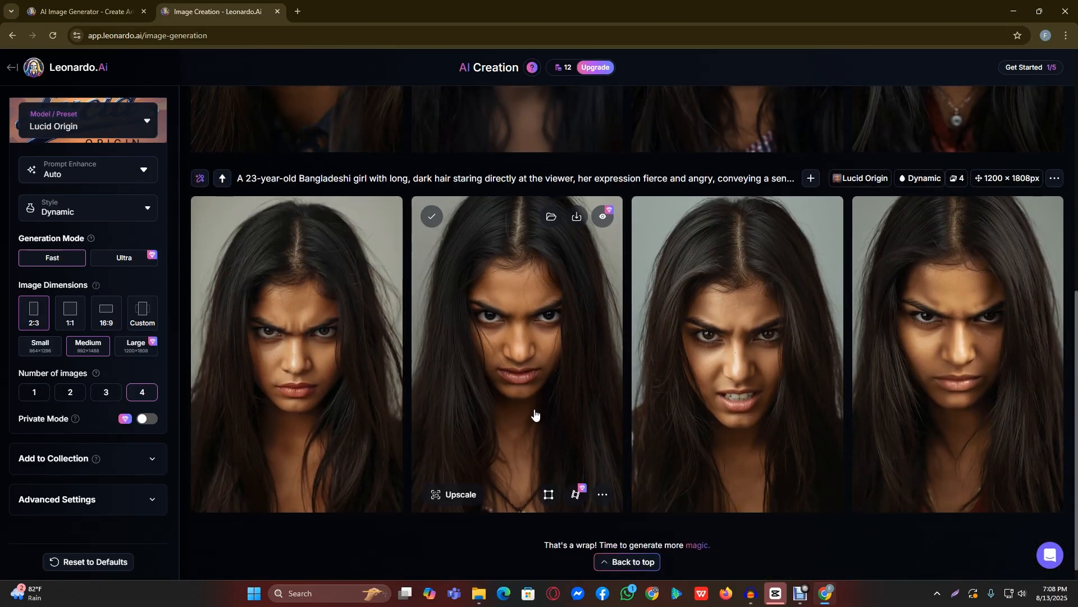
# Step: Open the fourth portrait of the earlier long-haired set, download it, and close the preview
pyautogui.click(974, 362)
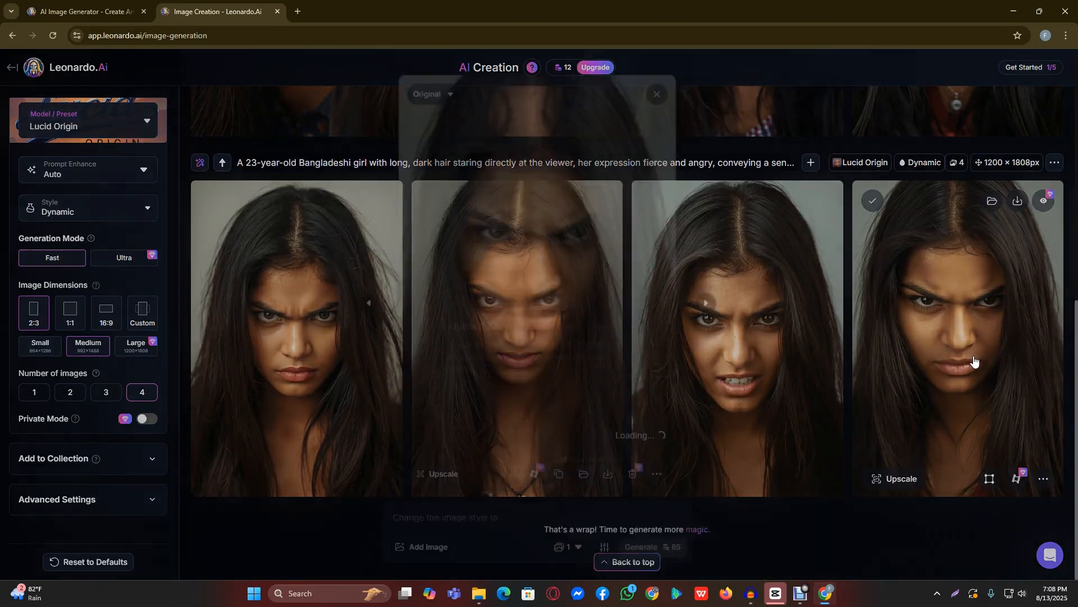
pyautogui.click(628, 339)
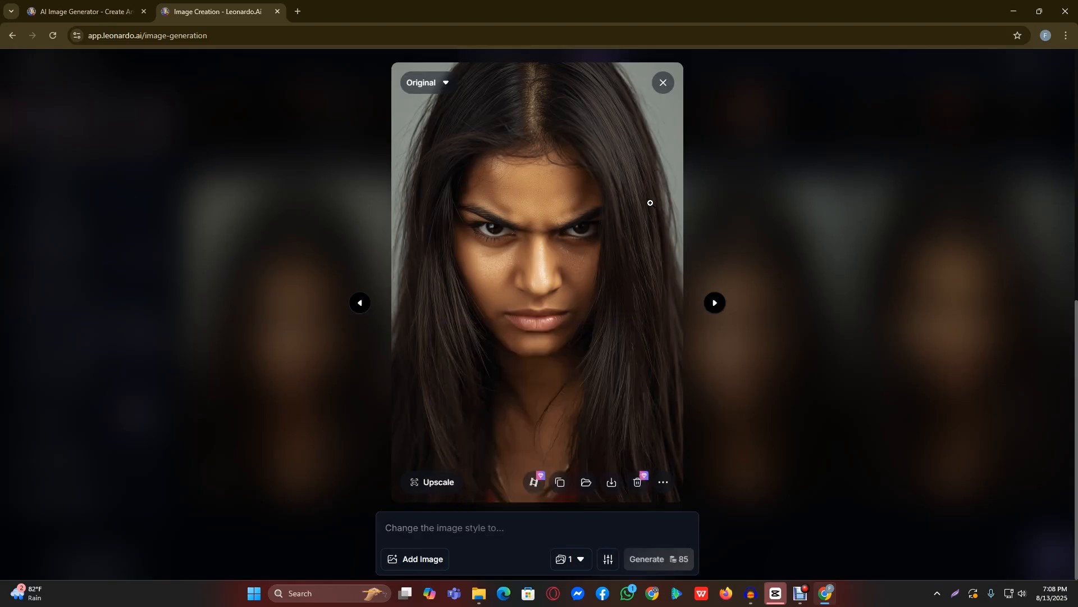
pyautogui.click(612, 482)
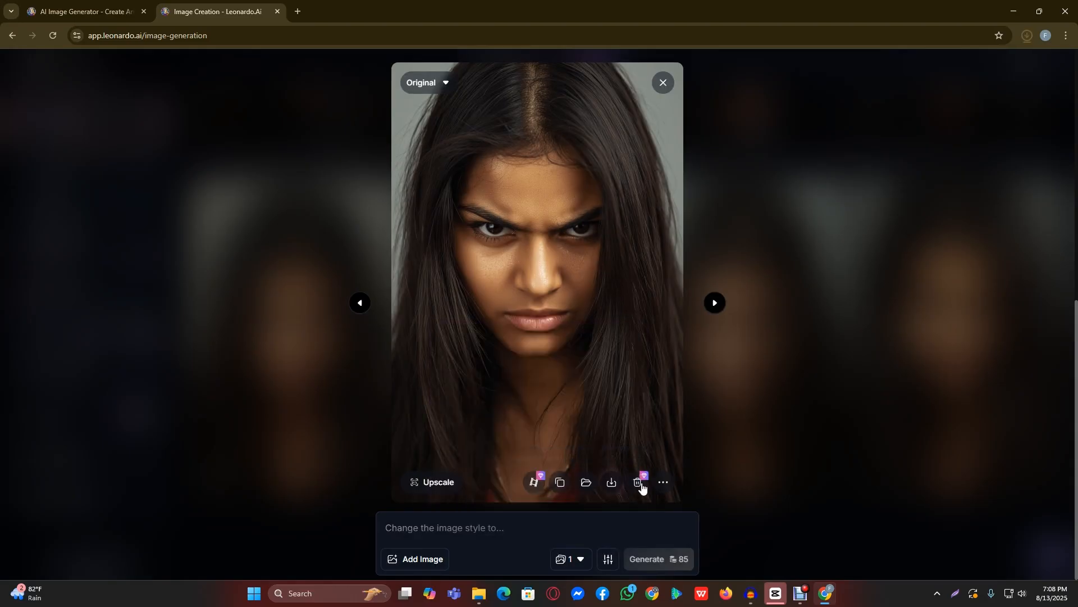
pyautogui.click(830, 379)
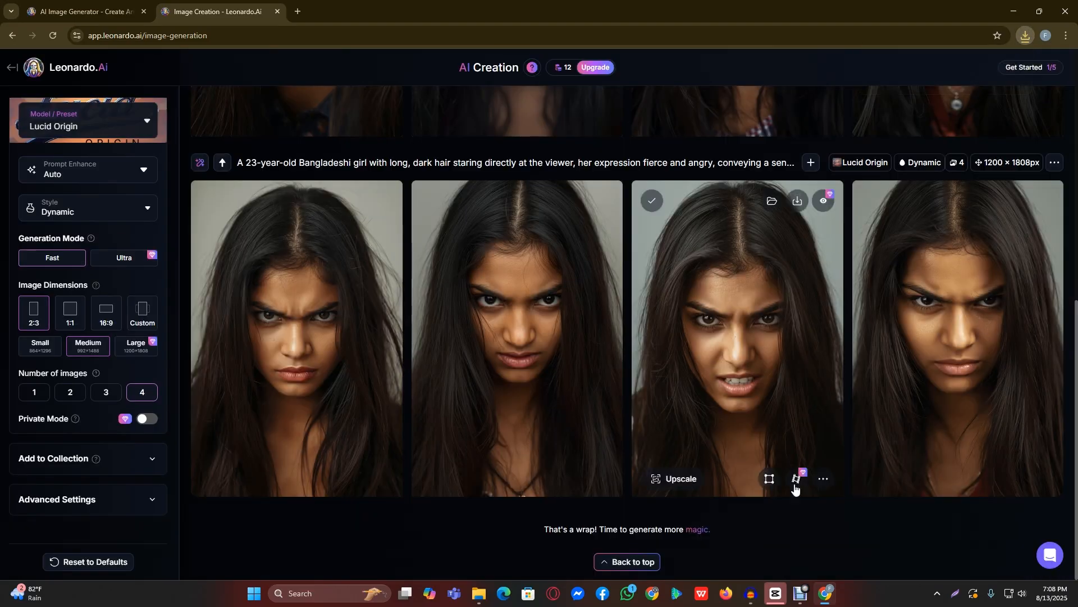
# Step: Open canva.com in a new browser tab and open the Canva Masterclass Class 04 thumbnail design
pyautogui.click(299, 11)
pyautogui.write('canva.com')
pyautogui.press('Return')
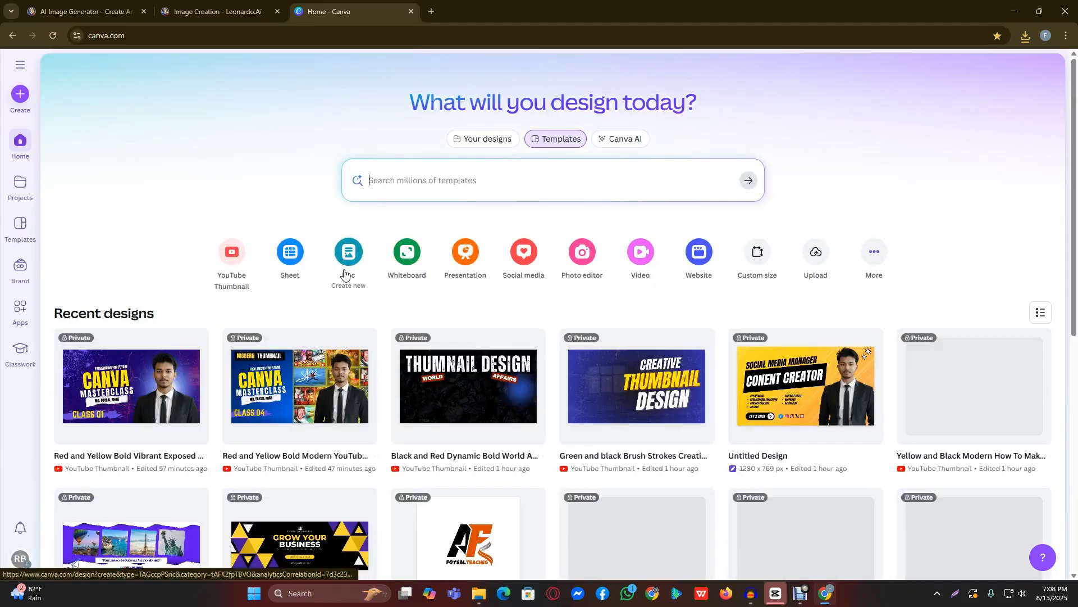
pyautogui.click(311, 390)
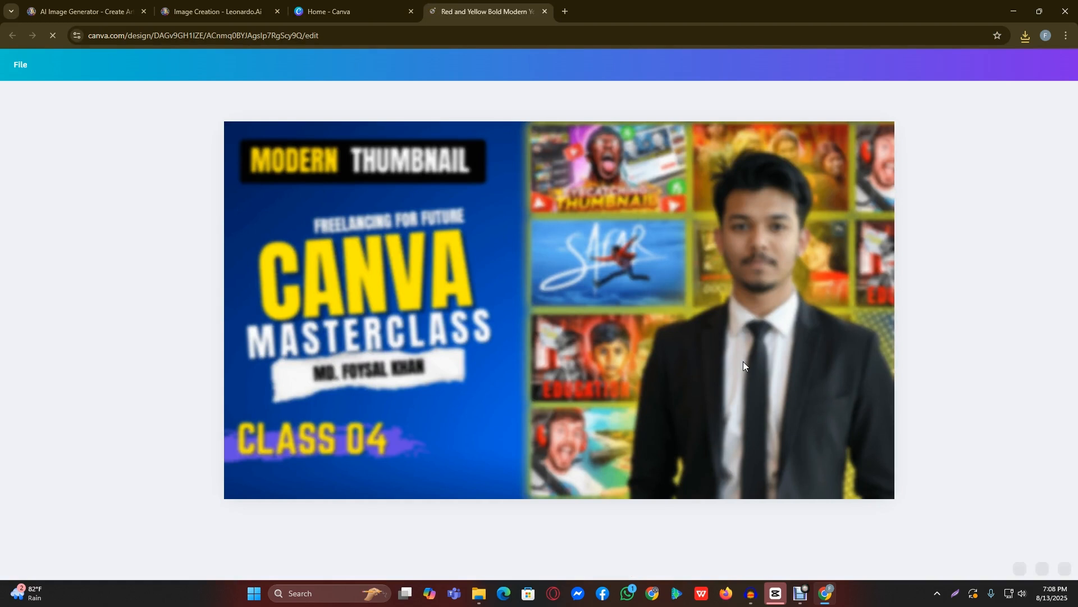
# Step: Duplicate the thumbnail page and delete the suited man's portrait from the copy
pyautogui.click(744, 361)
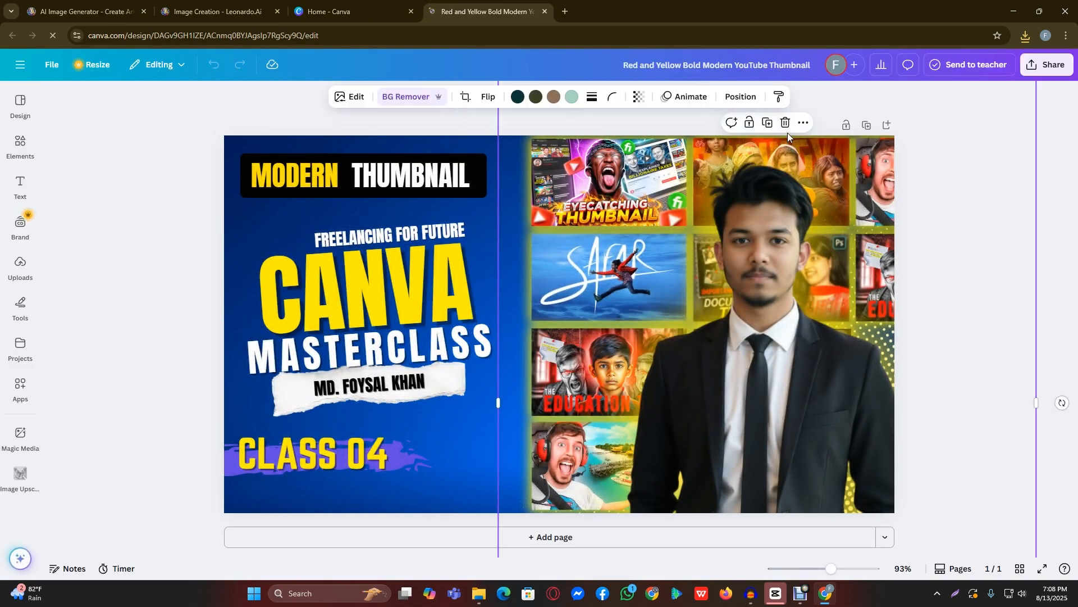
pyautogui.click(868, 126)
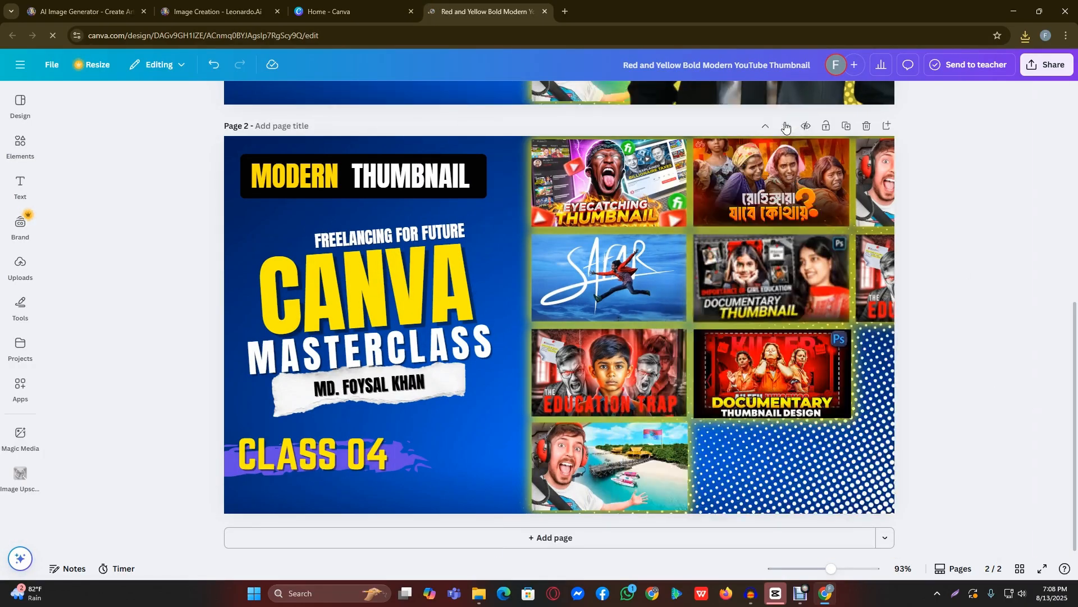
# Step: Upload the downloaded Lucid_Origin portrait JPG from Downloads and place it on page 2
pyautogui.click(20, 267)
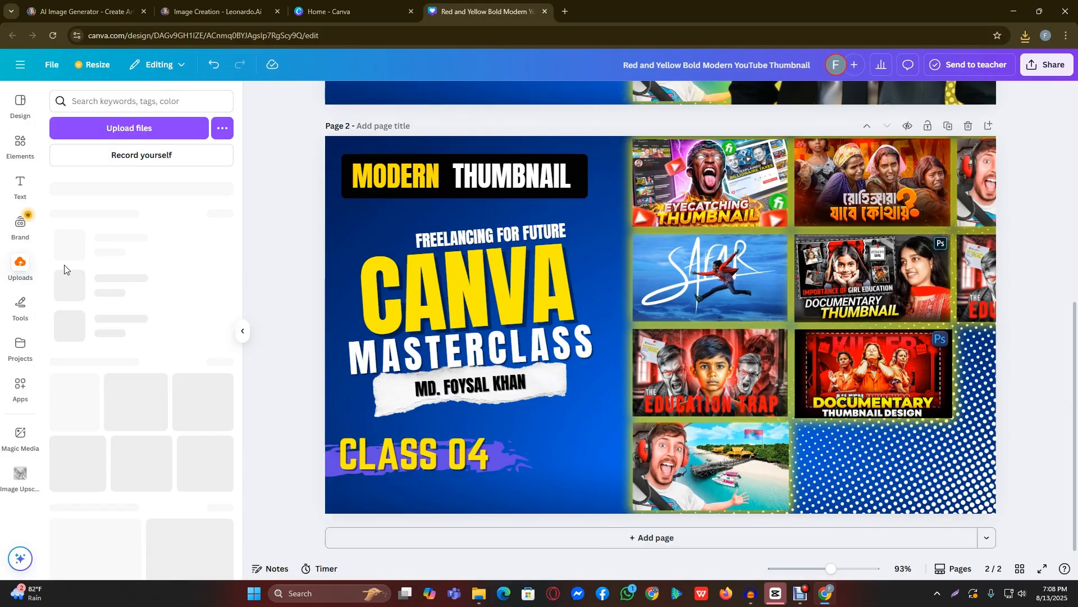
pyautogui.click(128, 133)
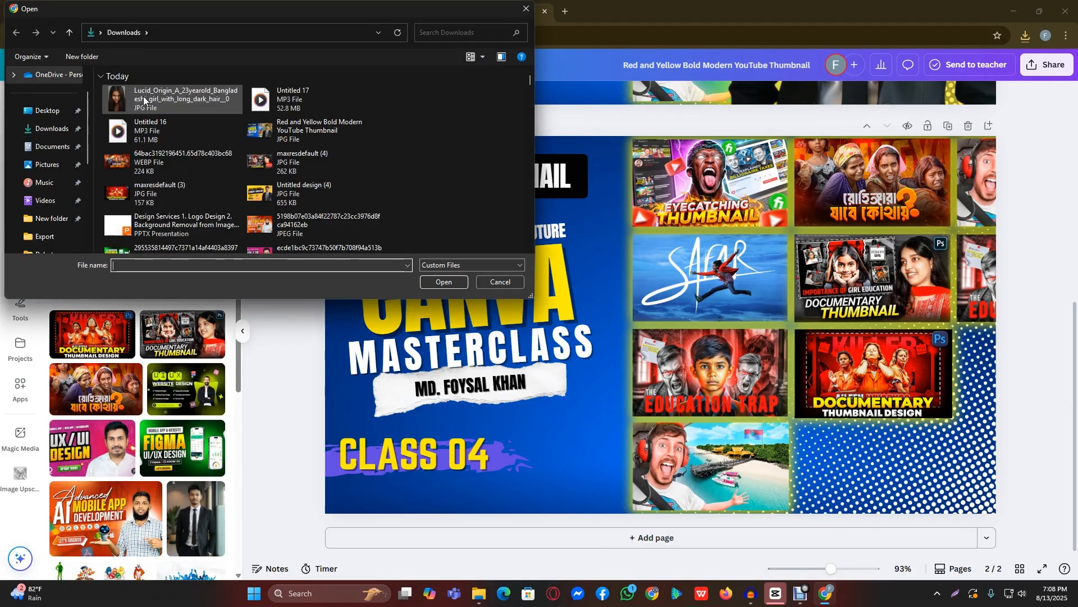
pyautogui.click(144, 100)
pyautogui.click(433, 282)
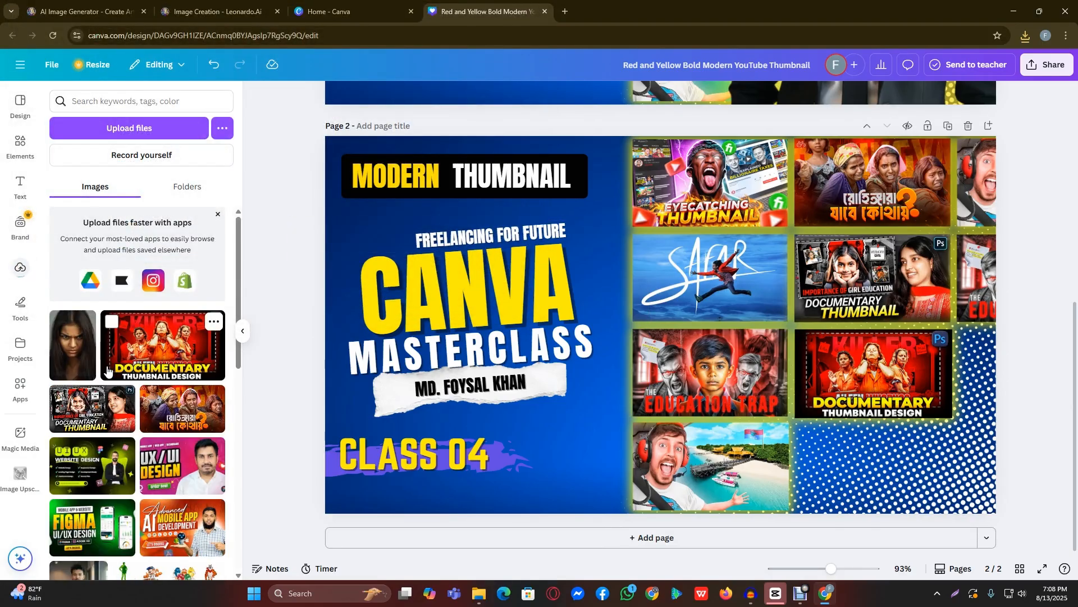
pyautogui.click(77, 363)
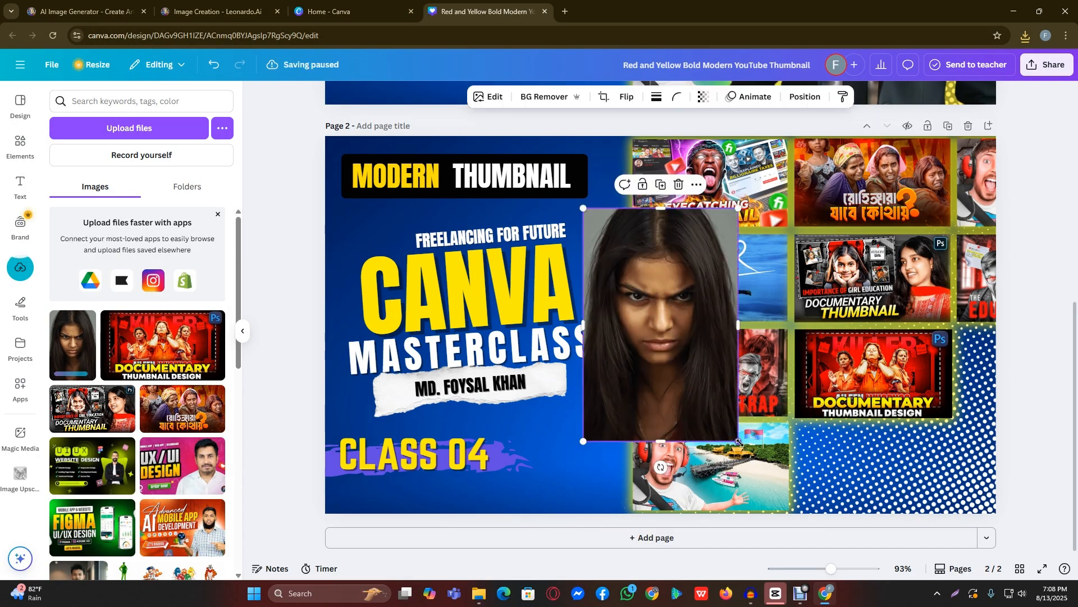
# Step: Enlarge the portrait to page 2's full height, align it with the page's right edge, and remove its background
pyautogui.moveTo(585, 213); pyautogui.dragTo(545, 150)
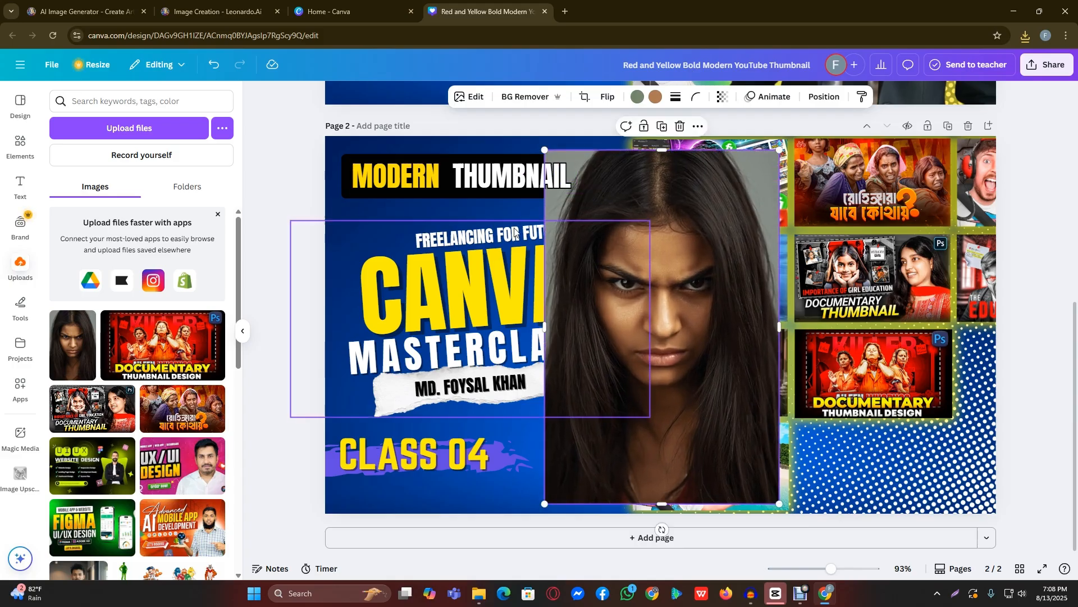
pyautogui.moveTo(668, 329); pyautogui.dragTo(885, 326)
pyautogui.moveTo(762, 490); pyautogui.dragTo(741, 515)
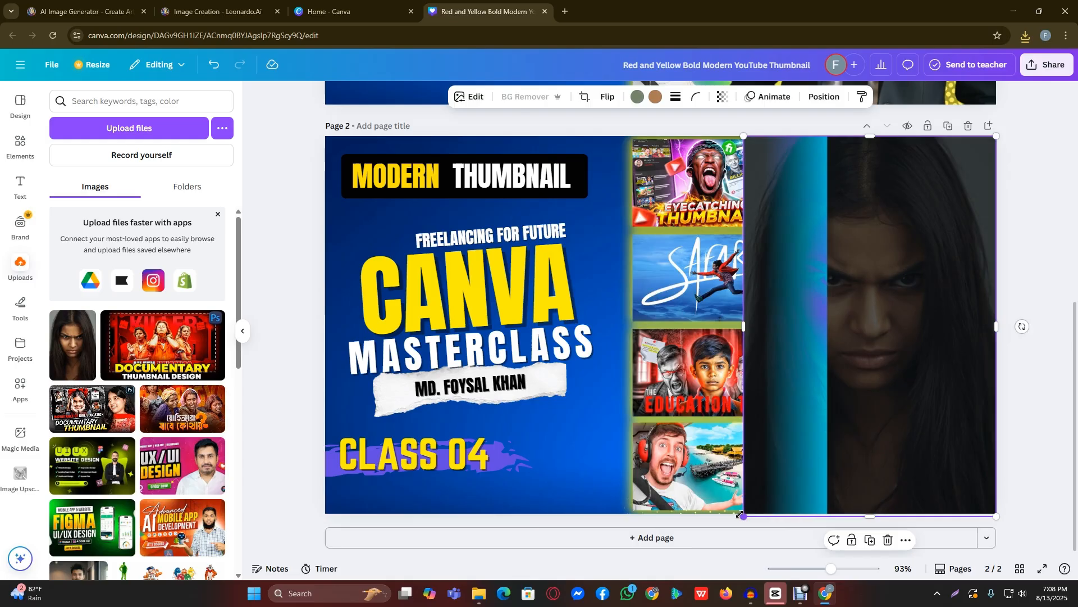
pyautogui.click(1023, 425)
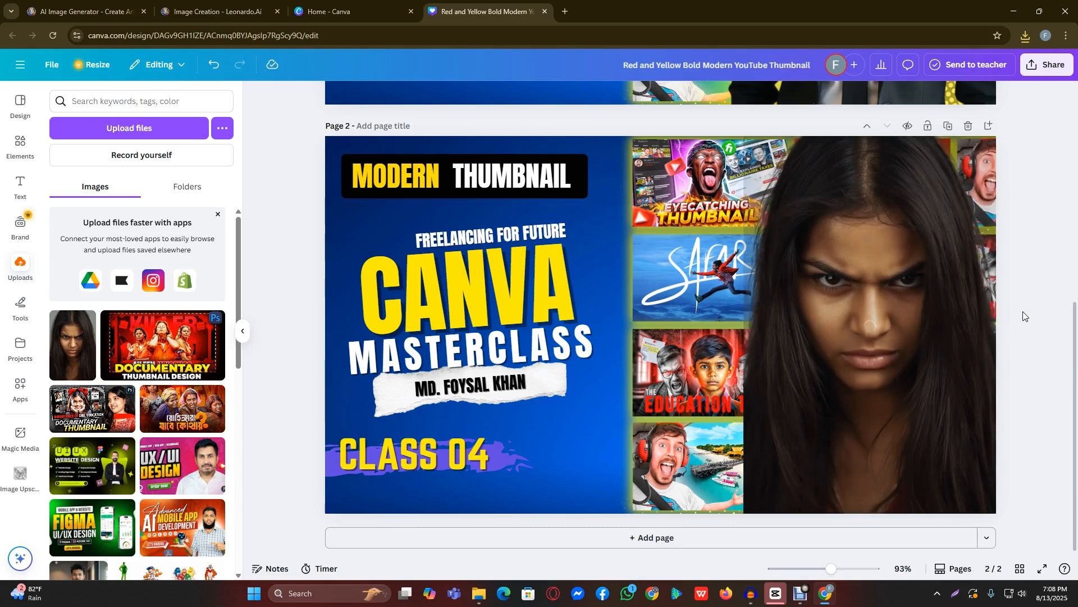
pyautogui.click(820, 342)
pyautogui.click(1065, 301)
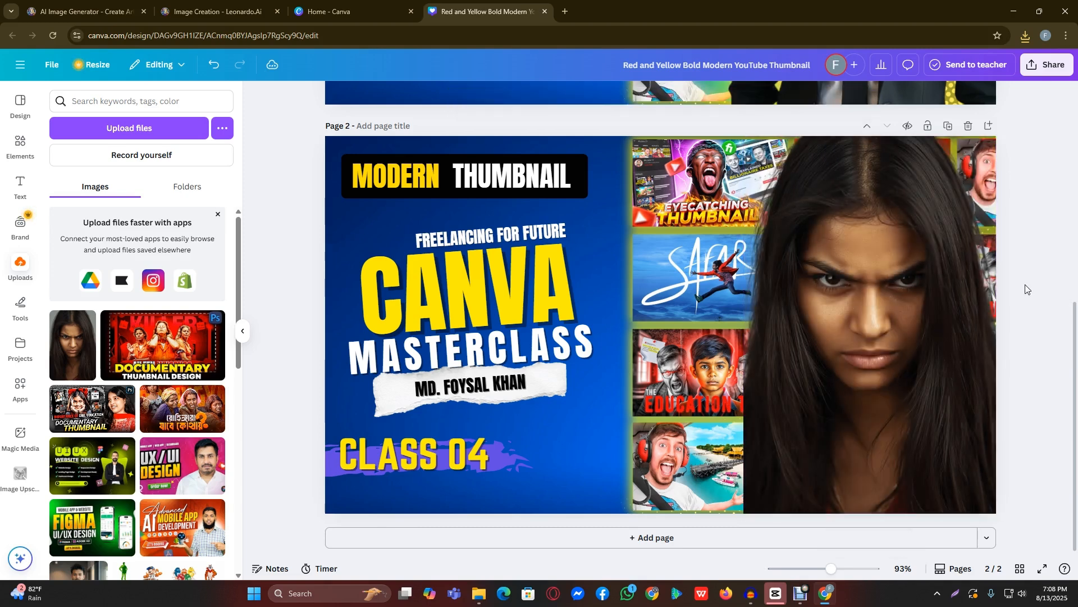
# Step: Enlarge the cut-out portrait further and position the face large over the right part of page 2
pyautogui.click(752, 336)
pyautogui.moveTo(745, 328); pyautogui.dragTo(626, 331)
pyautogui.moveTo(802, 348); pyautogui.dragTo(877, 364)
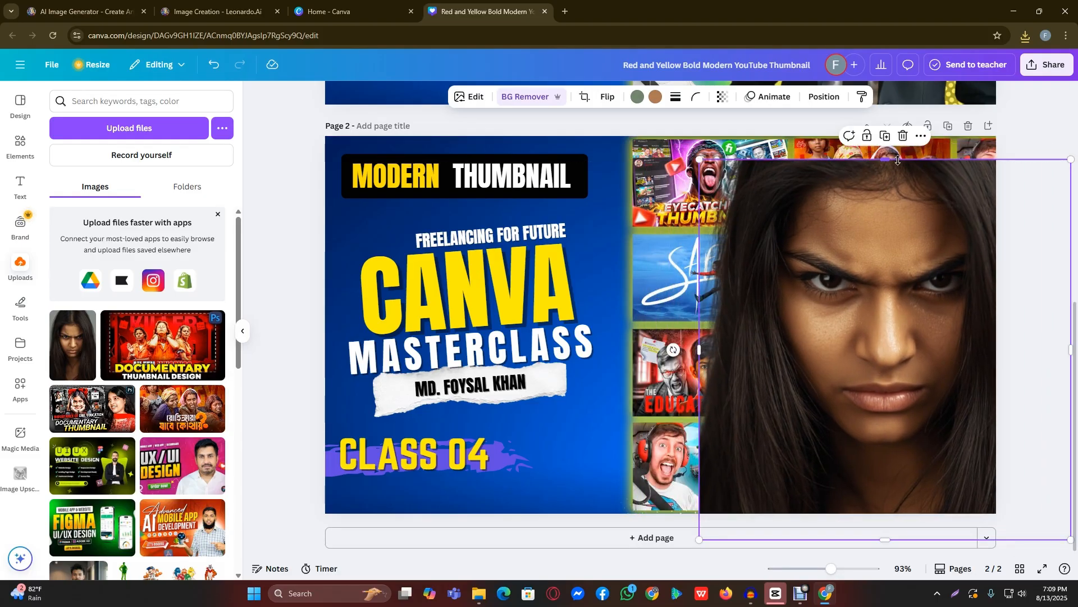
pyautogui.moveTo(886, 152); pyautogui.dragTo(884, 130)
pyautogui.moveTo(869, 228); pyautogui.dragTo(876, 234)
pyautogui.click(618, 129)
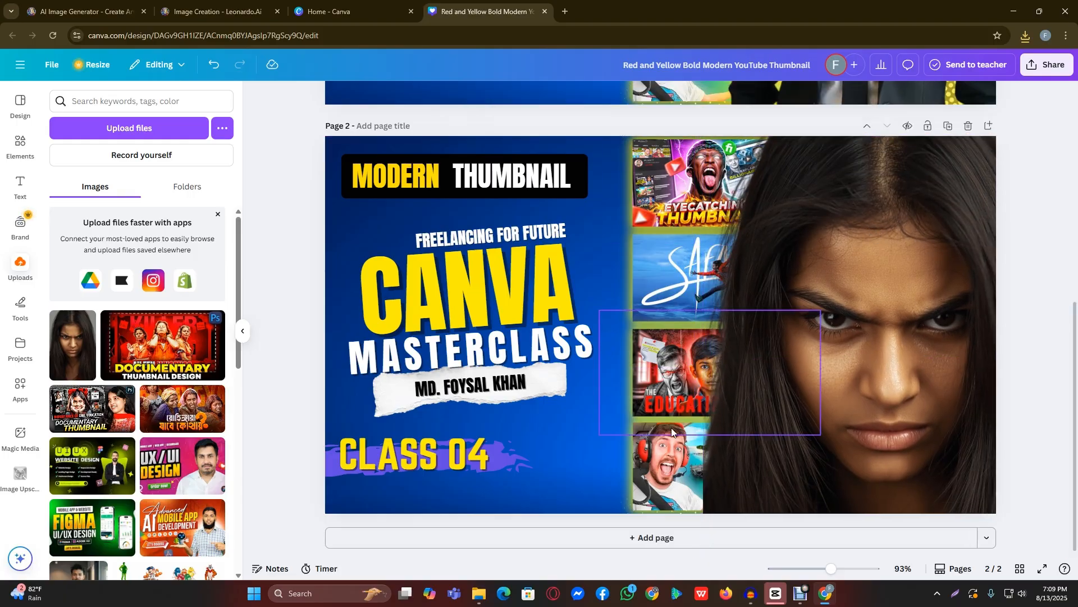
# Step: Review the original thumbnail on page 1 and the recent designs on the Canva home page
pyautogui.scroll(7, 668, 393)
pyautogui.click(663, 360)
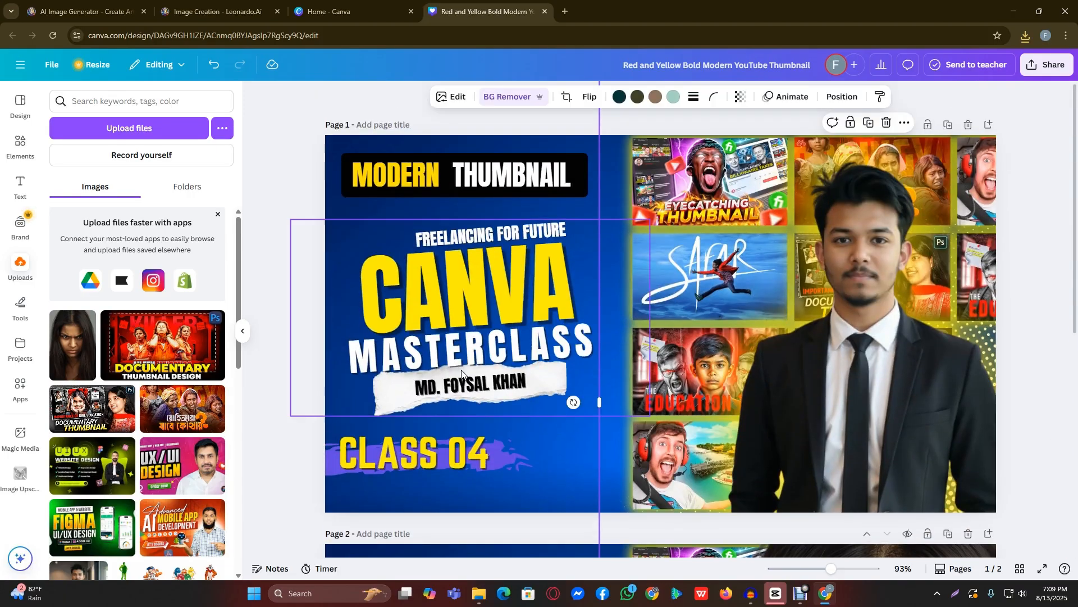
pyautogui.scroll(-3, 141, 442)
pyautogui.scroll(5, 141, 442)
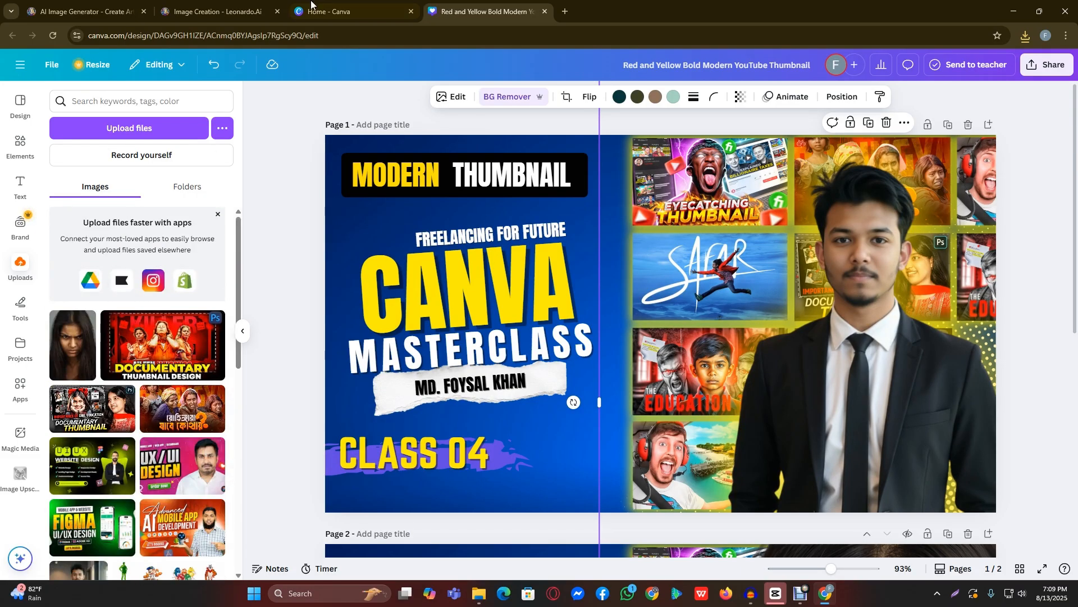
pyautogui.click(332, 11)
pyautogui.scroll(-4, 337, 382)
pyautogui.scroll(2, 722, 441)
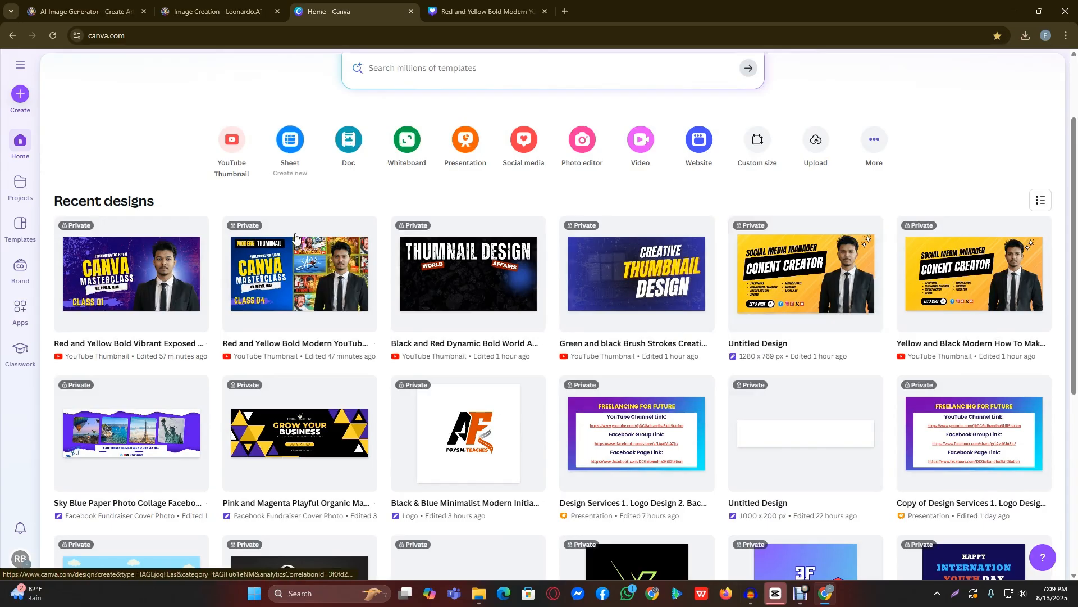
pyautogui.click(441, 11)
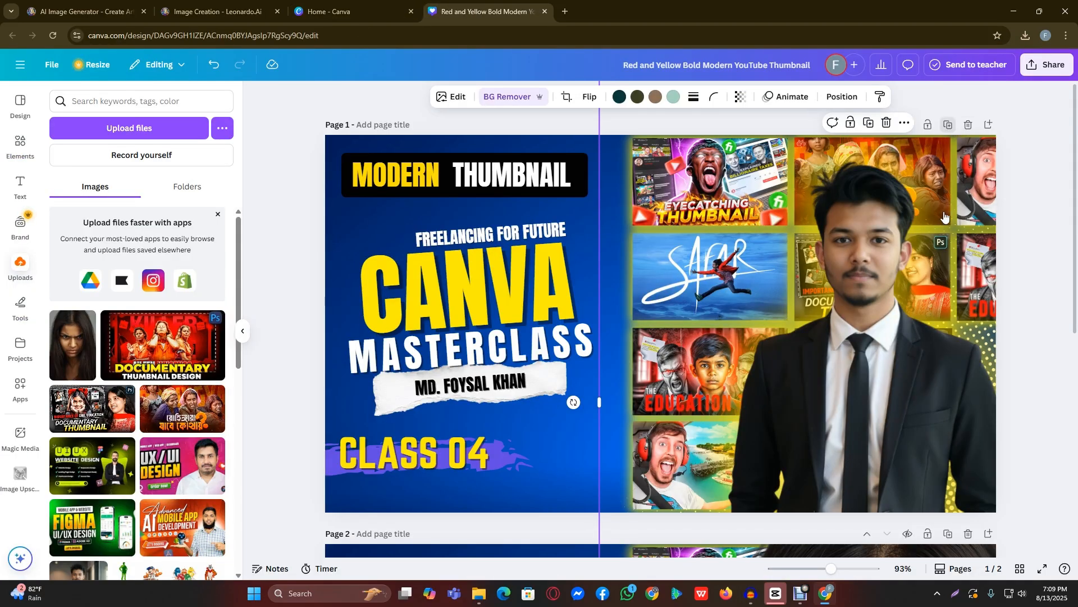
# Step: Duplicate page 1 and shift the suited man toward the right edge of the copy
pyautogui.click(948, 124)
pyautogui.scroll(-5, 898, 360)
pyautogui.scroll(3, 891, 385)
pyautogui.moveTo(858, 267); pyautogui.dragTo(963, 272)
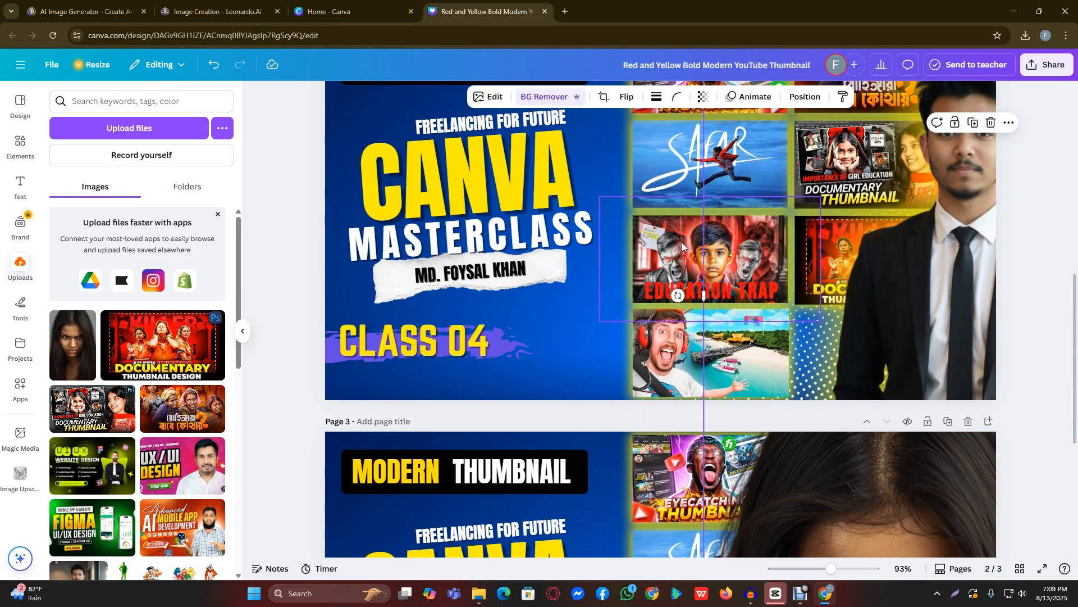
# Step: Enlarge "The Education Trap" thumbnail image on the duplicated page and move it toward the page's centre
pyautogui.click(681, 244)
pyautogui.moveTo(599, 197); pyautogui.dragTo(357, 60)
pyautogui.moveTo(642, 203); pyautogui.dragTo(713, 296)
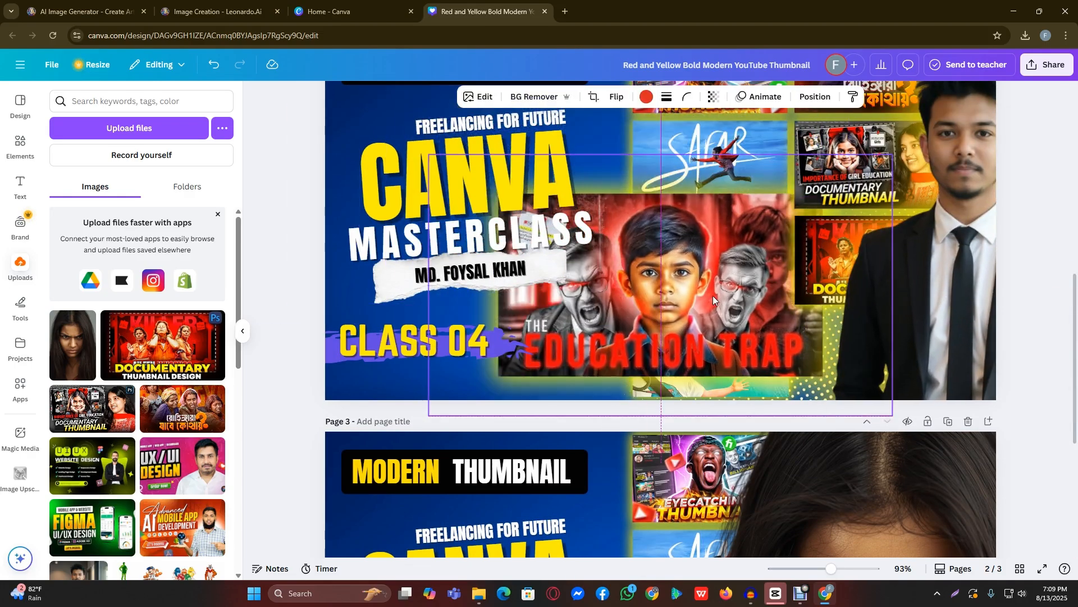
# Step: Delete the Canva Masterclass title group from page 2 and move "The Education Trap" image into its place
pyautogui.moveTo(287, 143); pyautogui.dragTo(426, 249)
pyautogui.press('Delete')
pyautogui.moveTo(593, 231); pyautogui.dragTo(455, 139)
pyautogui.scroll(3, 557, 302)
pyautogui.click(275, 298)
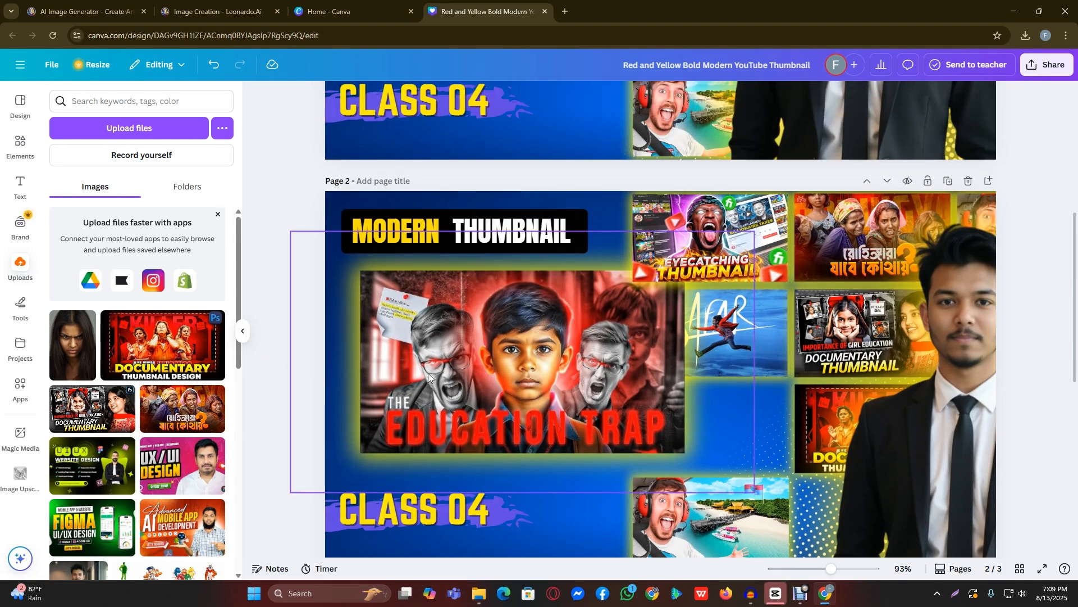
# Step: Move "The Education Trap" image down to the left edge of page 2 and shift the woman's portrait slightly downward on page 3
pyautogui.moveTo(573, 385); pyautogui.dragTo(542, 404)
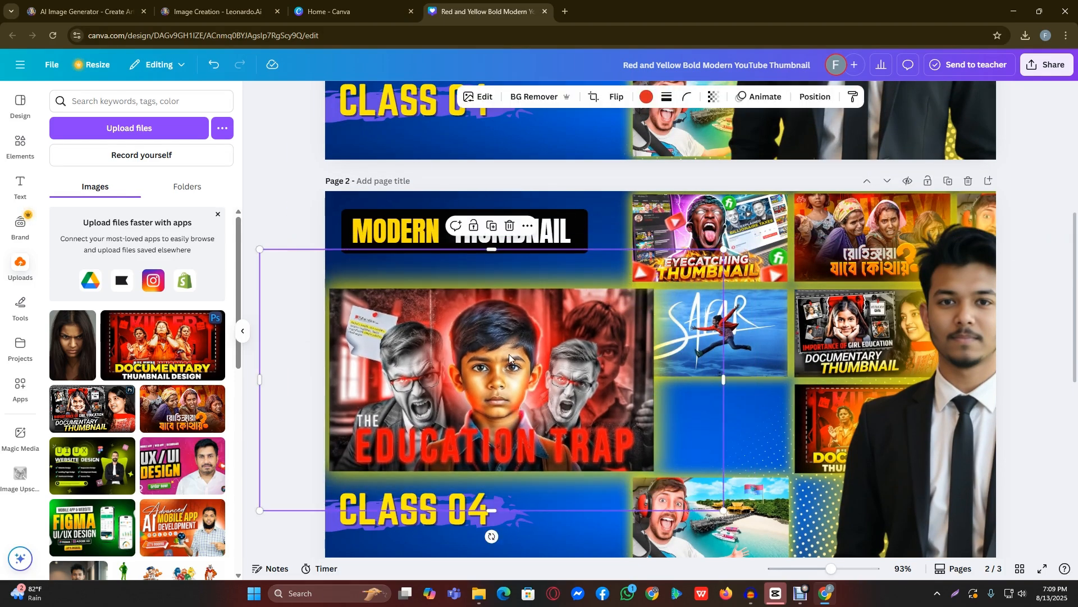
pyautogui.scroll(-8, 713, 429)
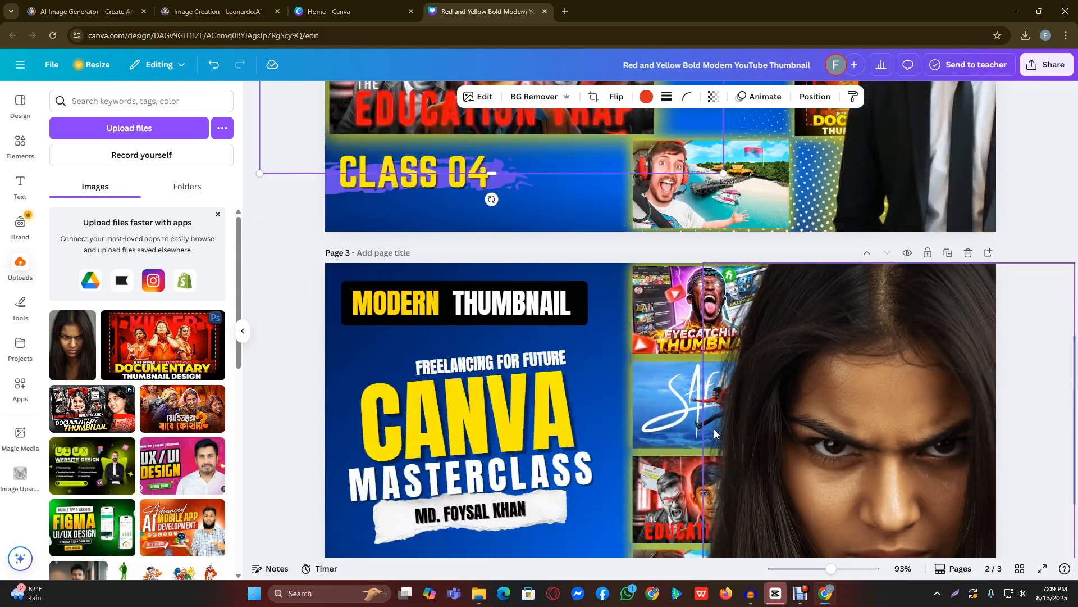
pyautogui.scroll(1, 1010, 299)
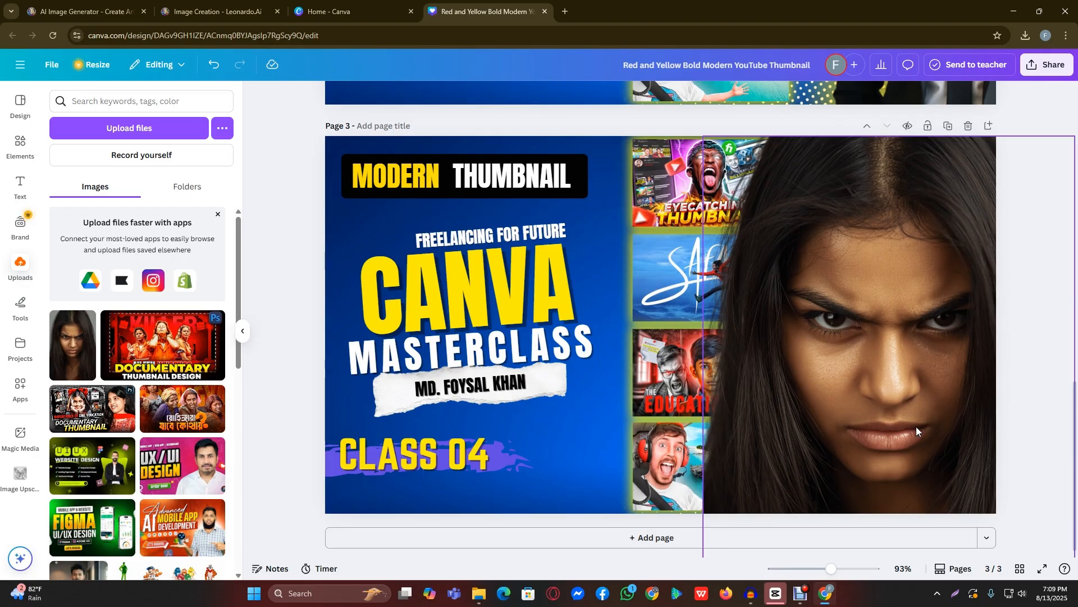
pyautogui.moveTo(800, 300); pyautogui.dragTo(802, 349)
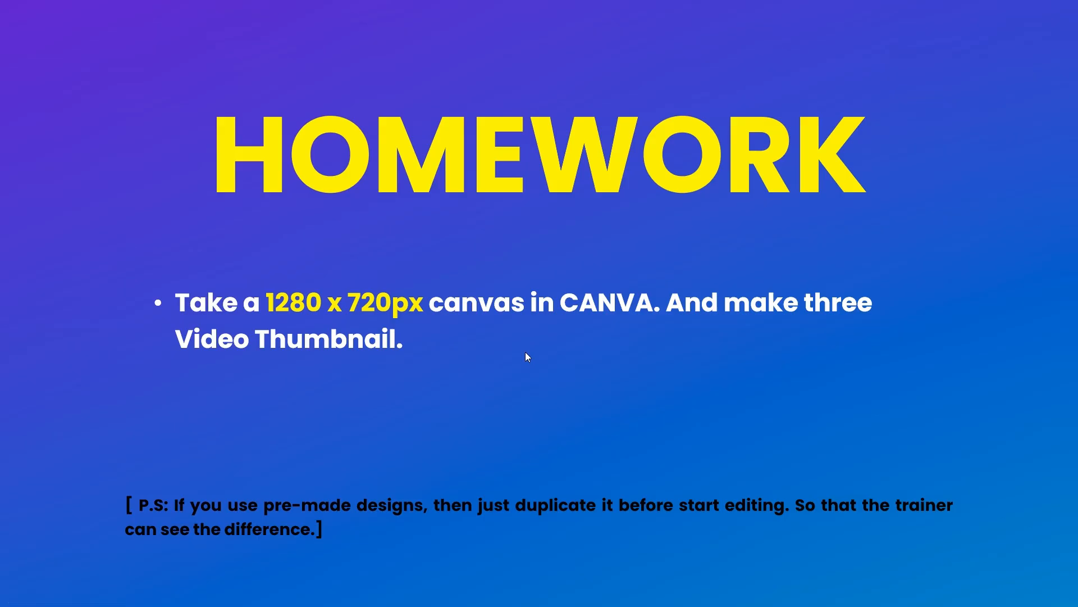
# Step: End the homework slideshow in PowerPoint and switch to the Projects page of Canva in the browser
pyautogui.press('Escape')
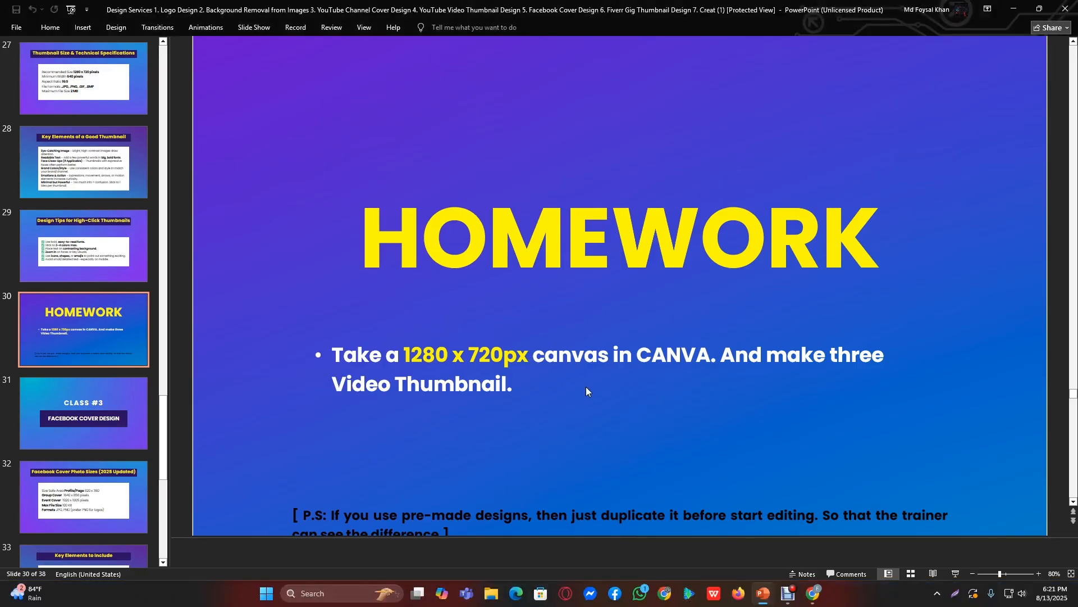
pyautogui.click(813, 594)
pyautogui.click(188, 10)
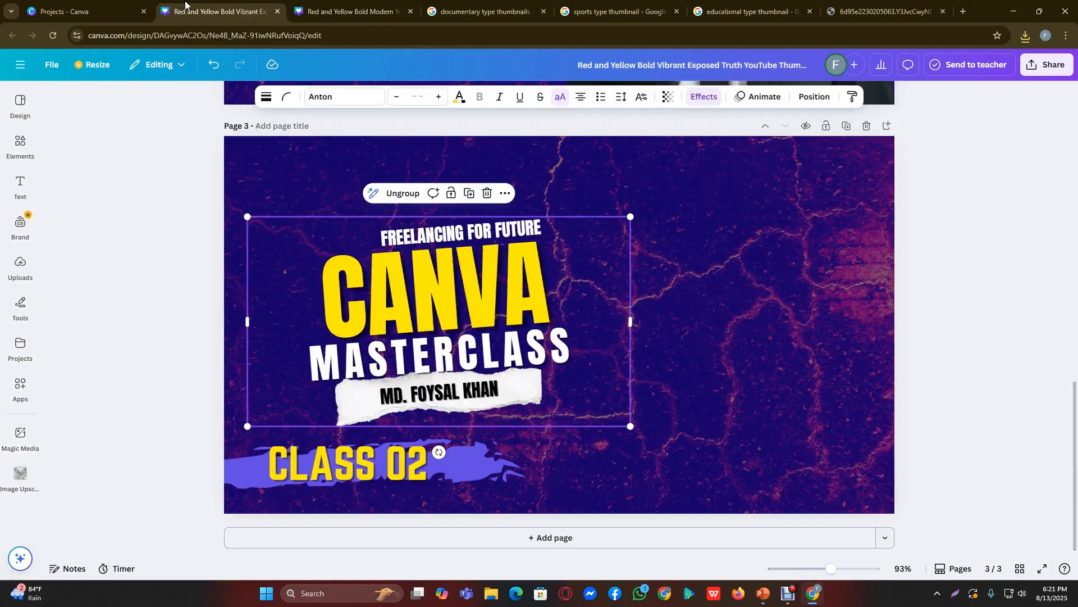
pyautogui.click(99, 6)
pyautogui.scroll(4, 430, 267)
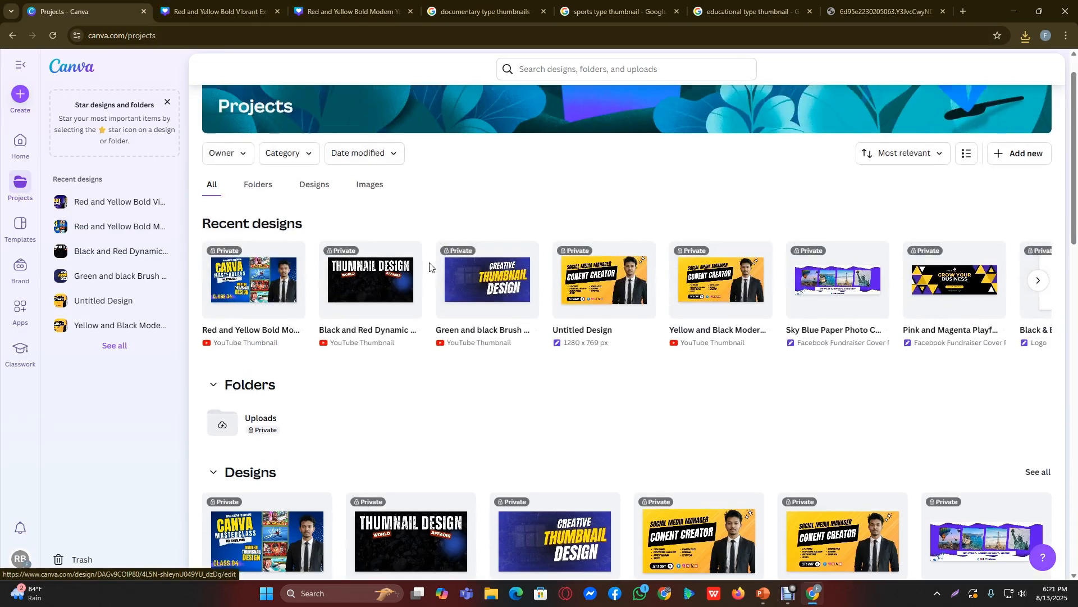
pyautogui.scroll(1, 430, 267)
# Step: Search all of your own Canva content for "thumbnail"
pyautogui.click(564, 72)
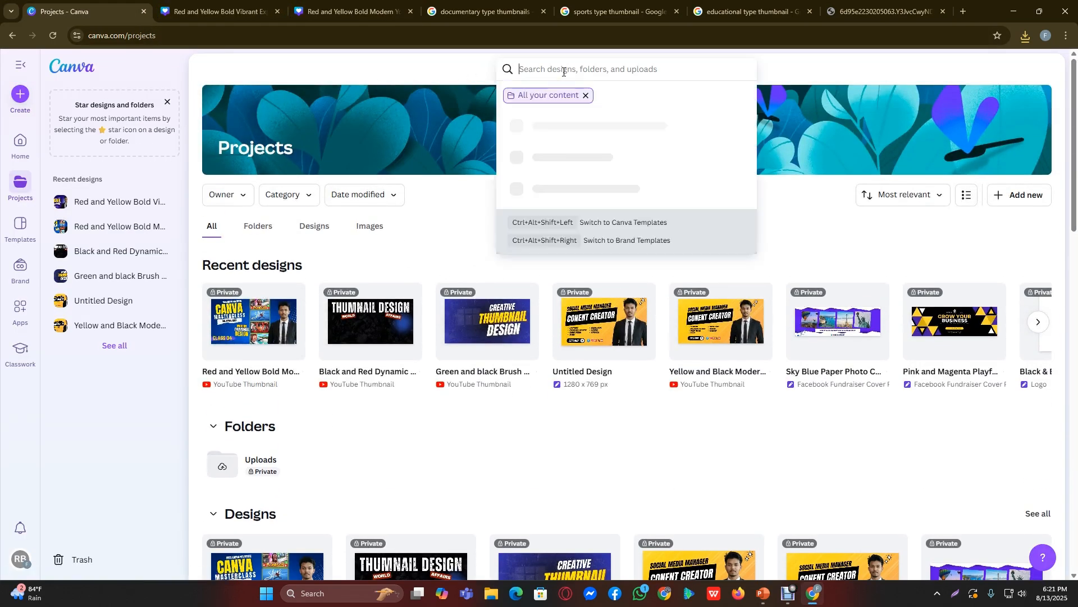
pyautogui.write('thumn')
pyautogui.press('BackSpace')
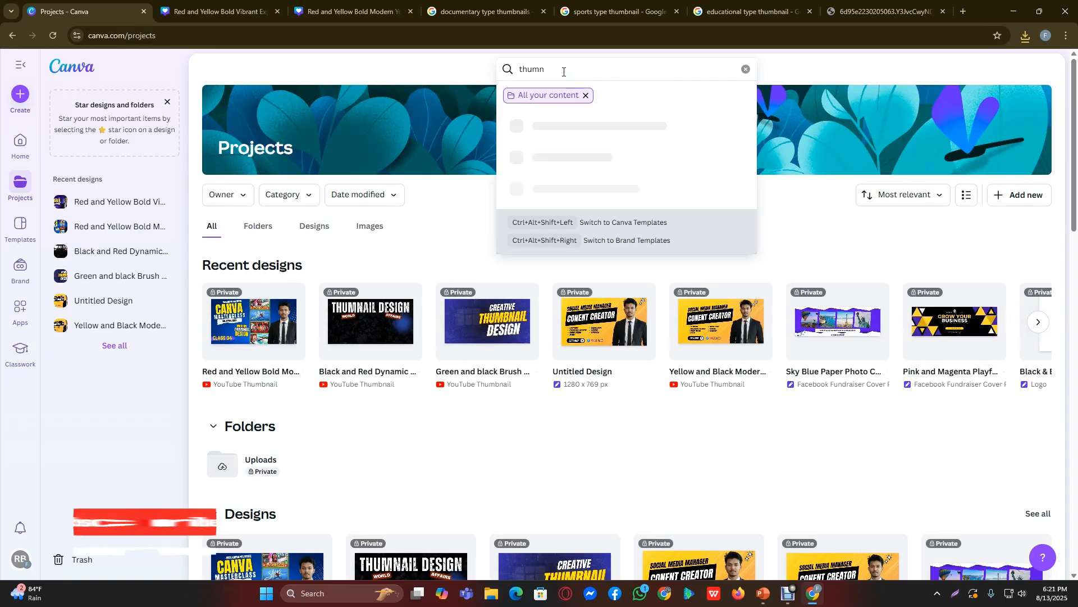
pyautogui.write('bnau')
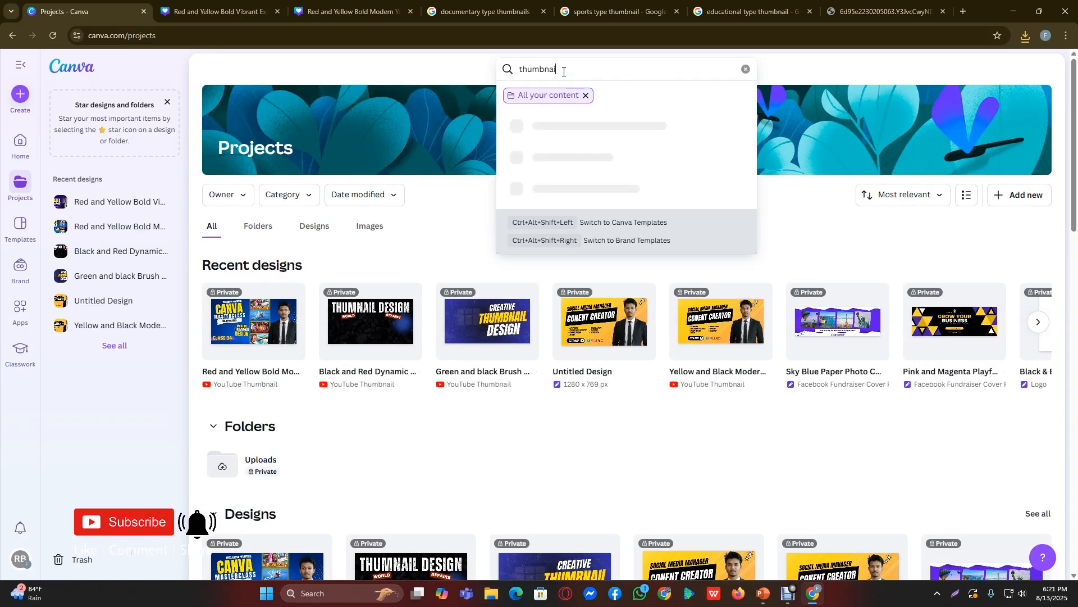
pyautogui.write('l')
pyautogui.press('Return')
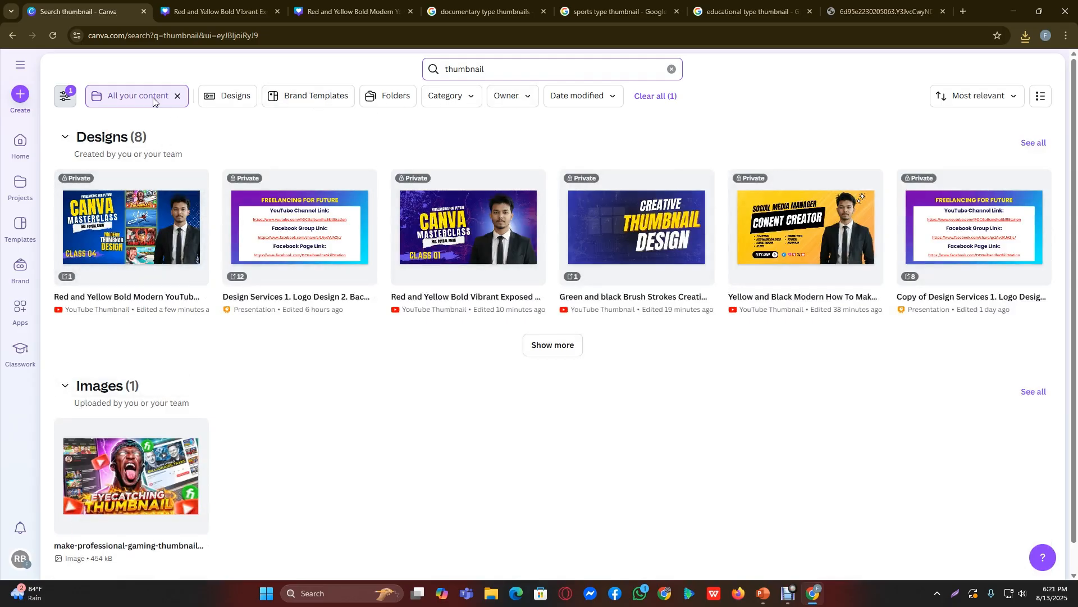
# Step: Return to the Canva home page and search the templates for "thumbnail"
pyautogui.click(176, 97)
pyautogui.click(22, 146)
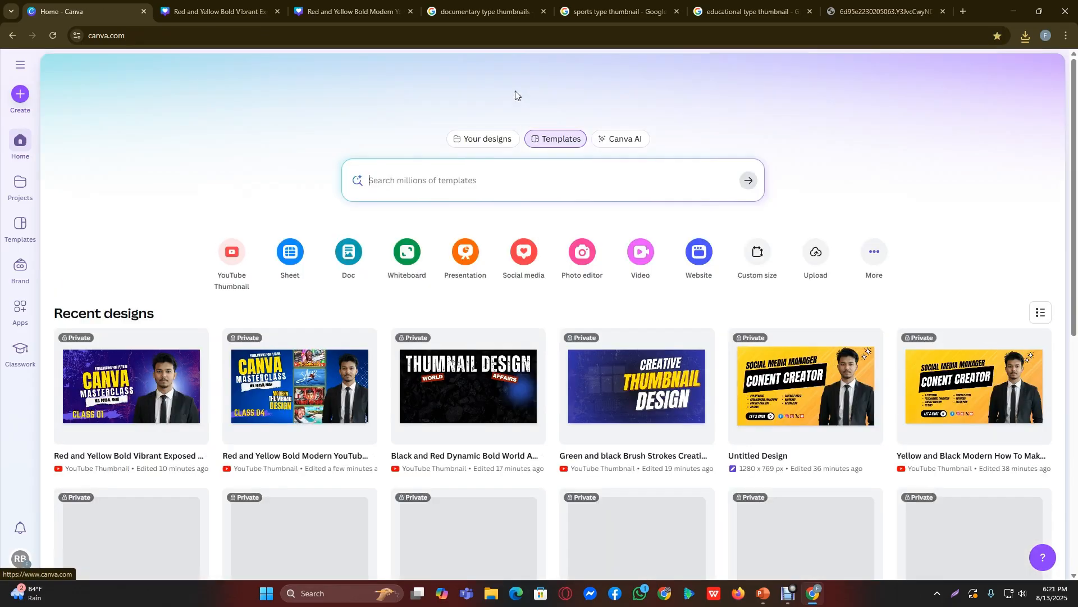
pyautogui.write('thumbnail')
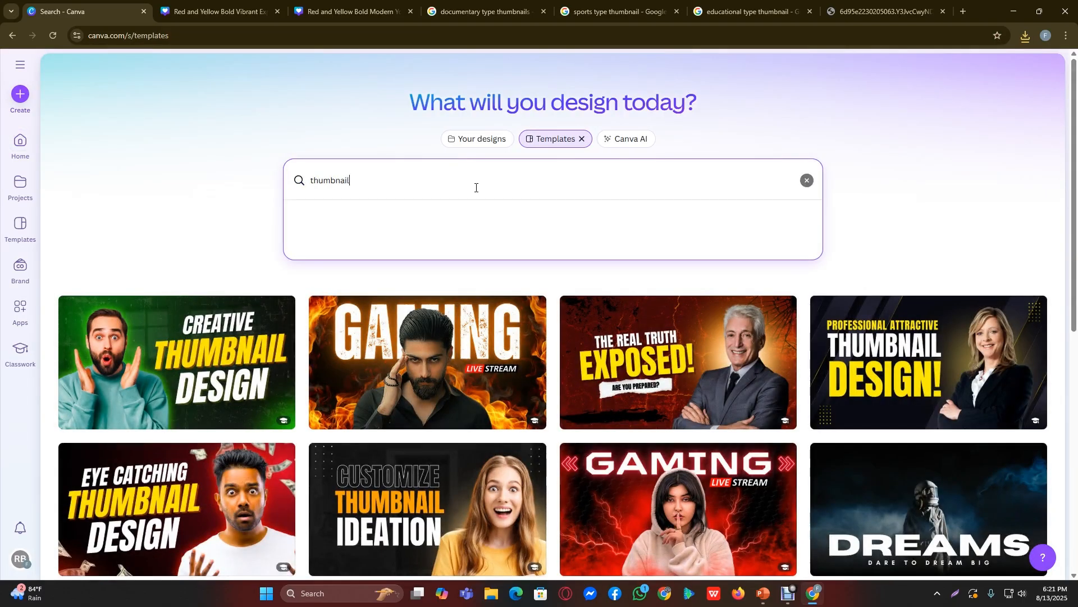
pyautogui.press('Return')
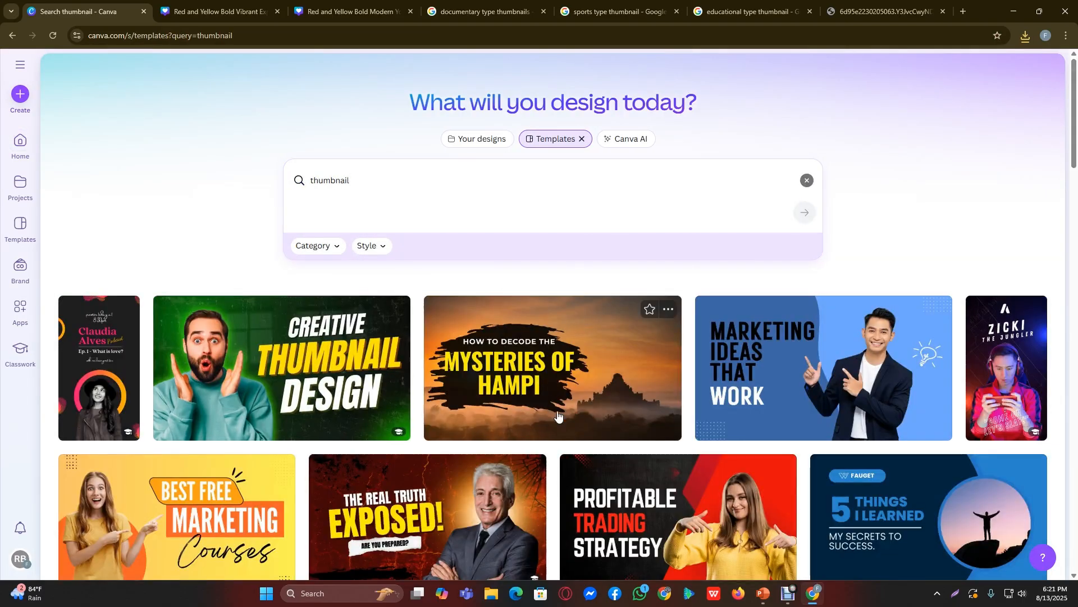
# Step: Browse the thumbnail template results and examine their layouts, title text and portrait styles as design references
pyautogui.scroll(-3, 554, 404)
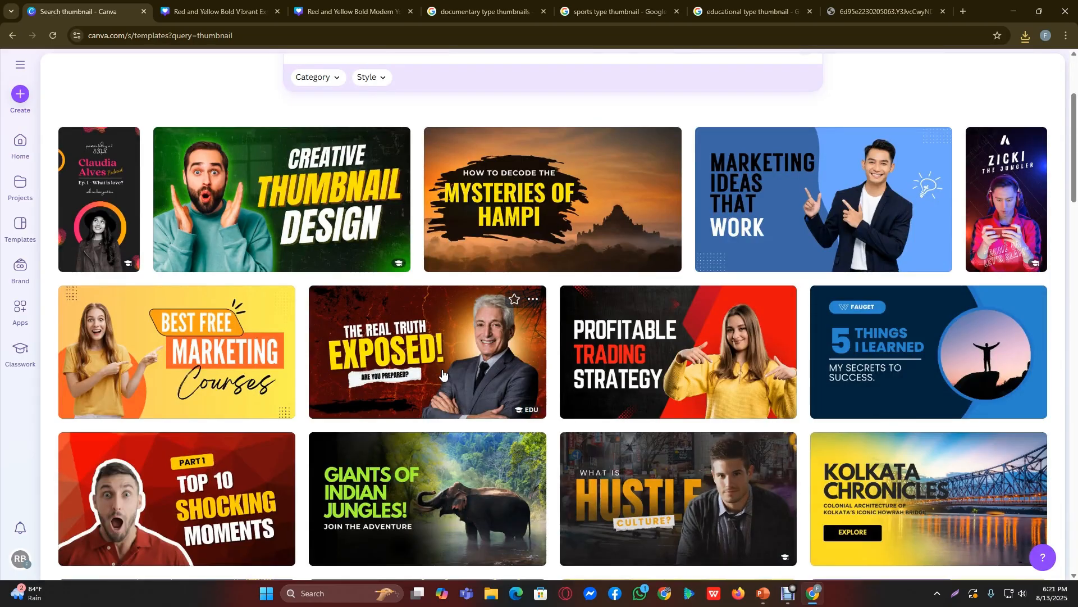
pyautogui.scroll(-3, 219, 507)
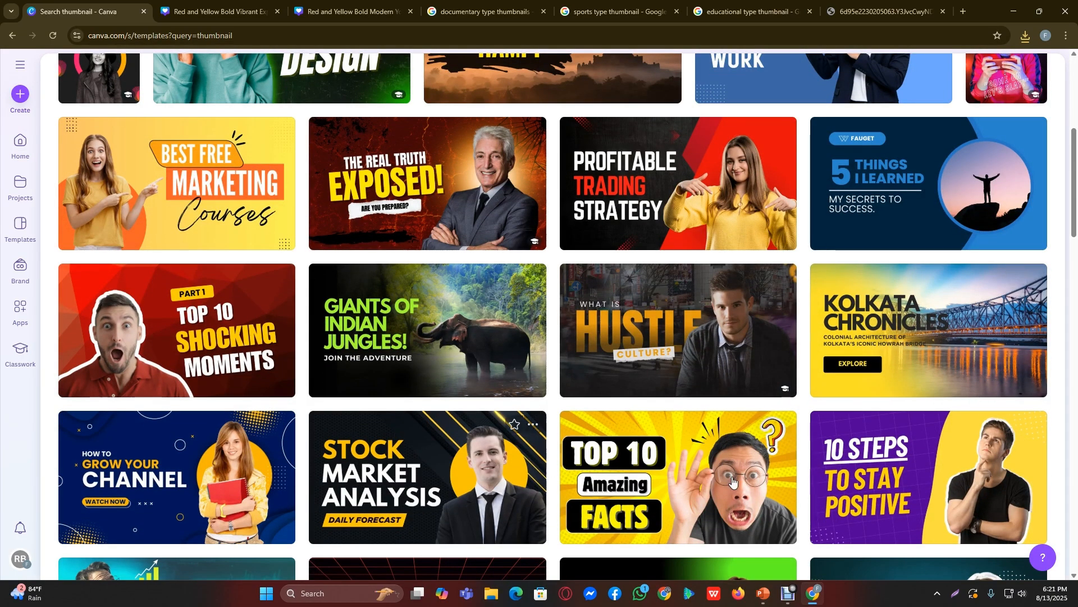
pyautogui.scroll(-2, 884, 482)
pyautogui.scroll(-3, 884, 482)
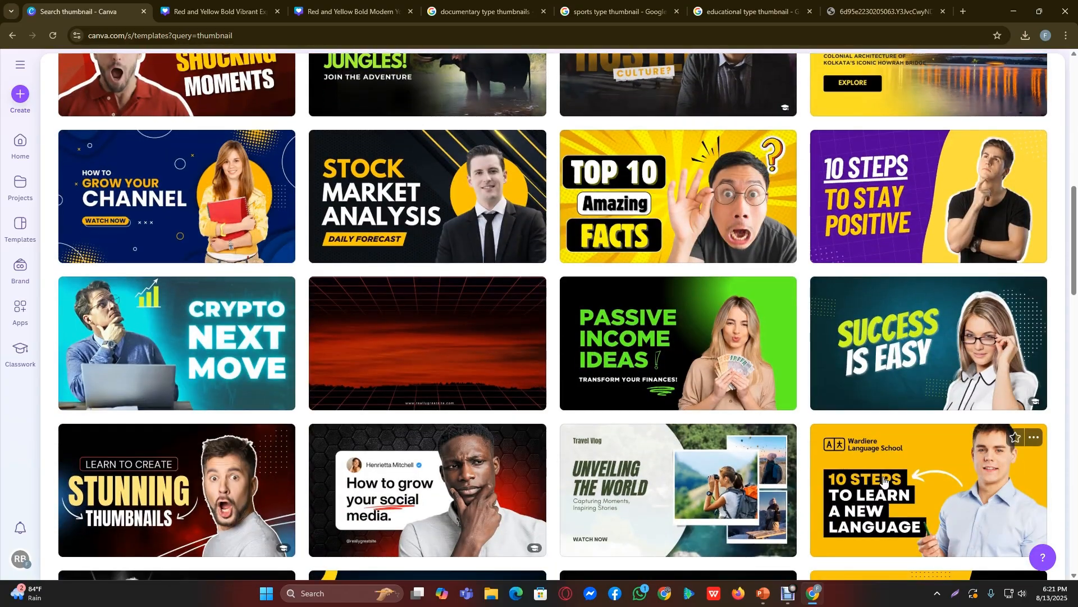
pyautogui.scroll(-2, 884, 482)
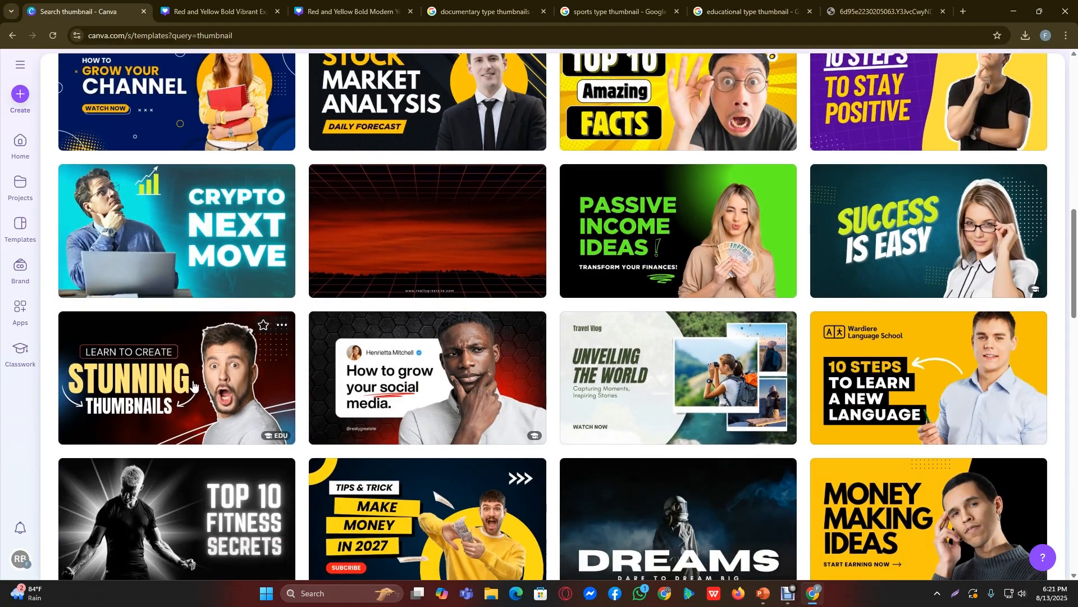
pyautogui.scroll(-2, 776, 424)
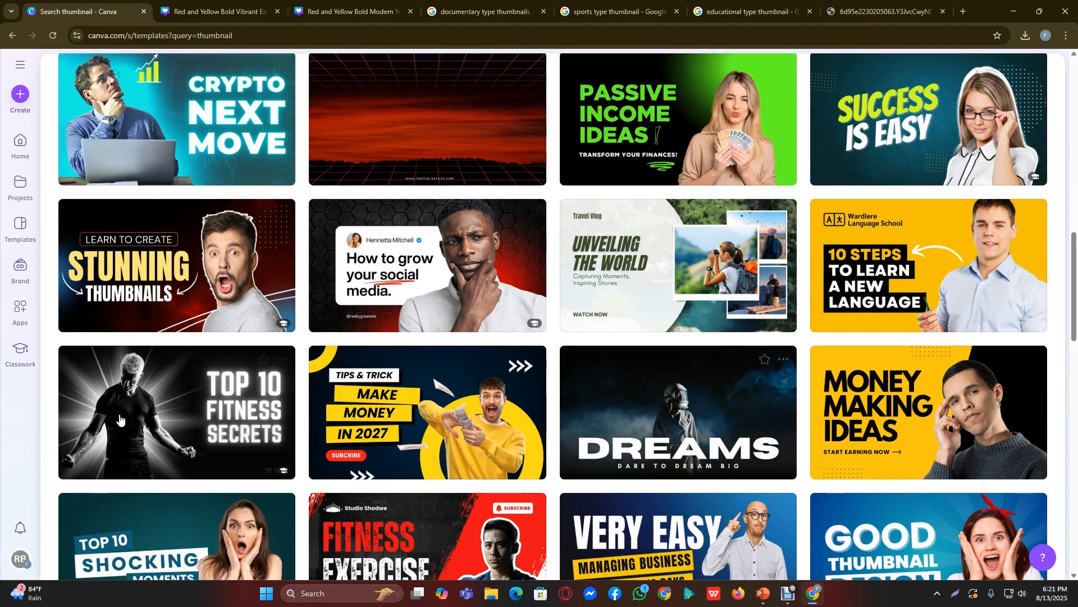
pyautogui.scroll(-5, 683, 338)
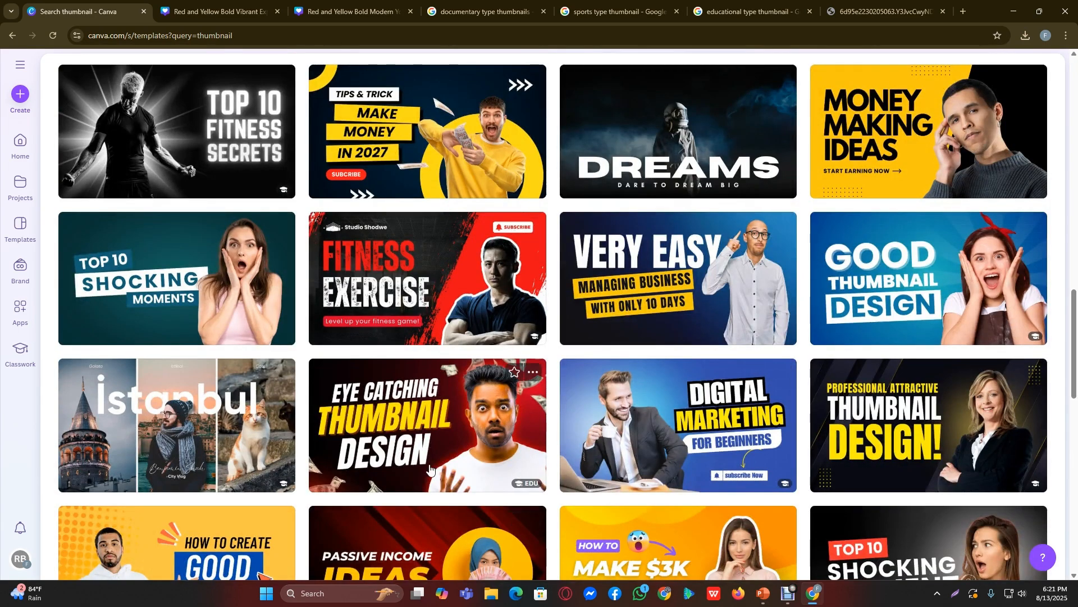
pyautogui.scroll(-7, 430, 468)
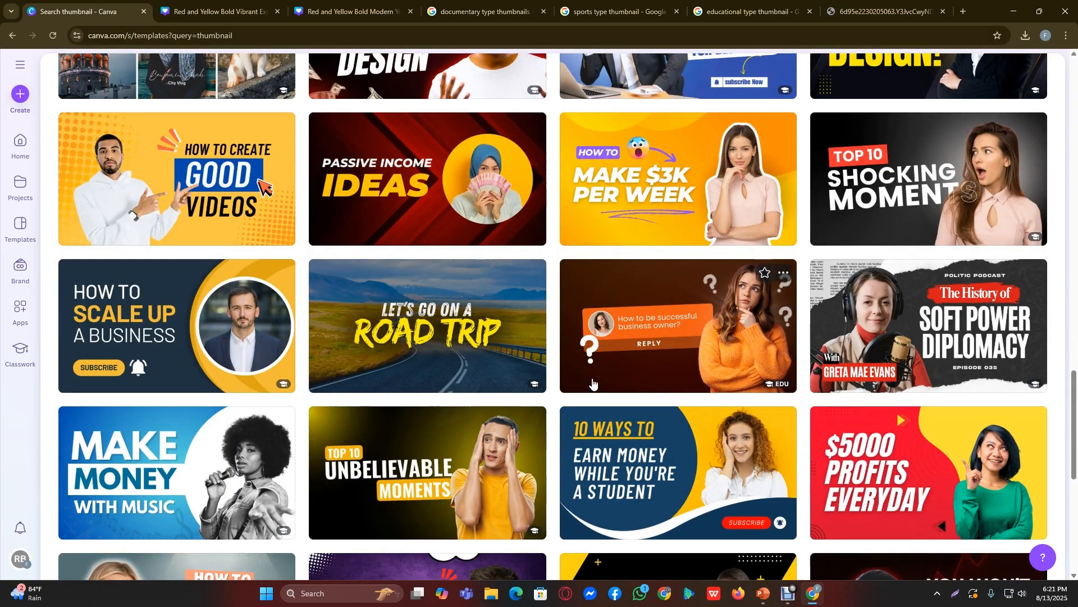
# Step: Switch back to PowerPoint and present the Homework slide full screen
pyautogui.click(769, 593)
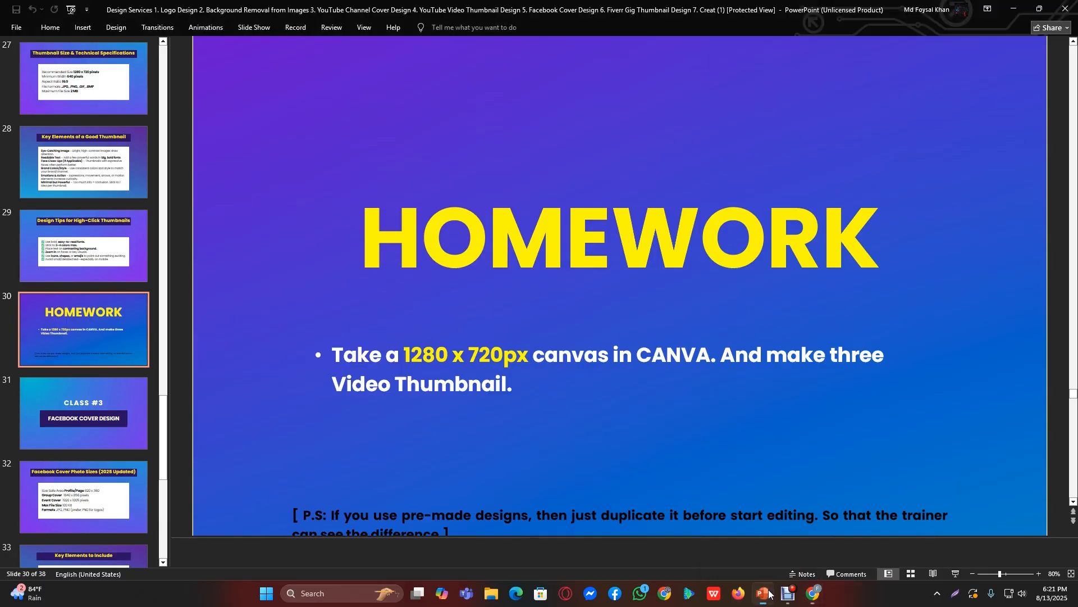
pyautogui.click(956, 576)
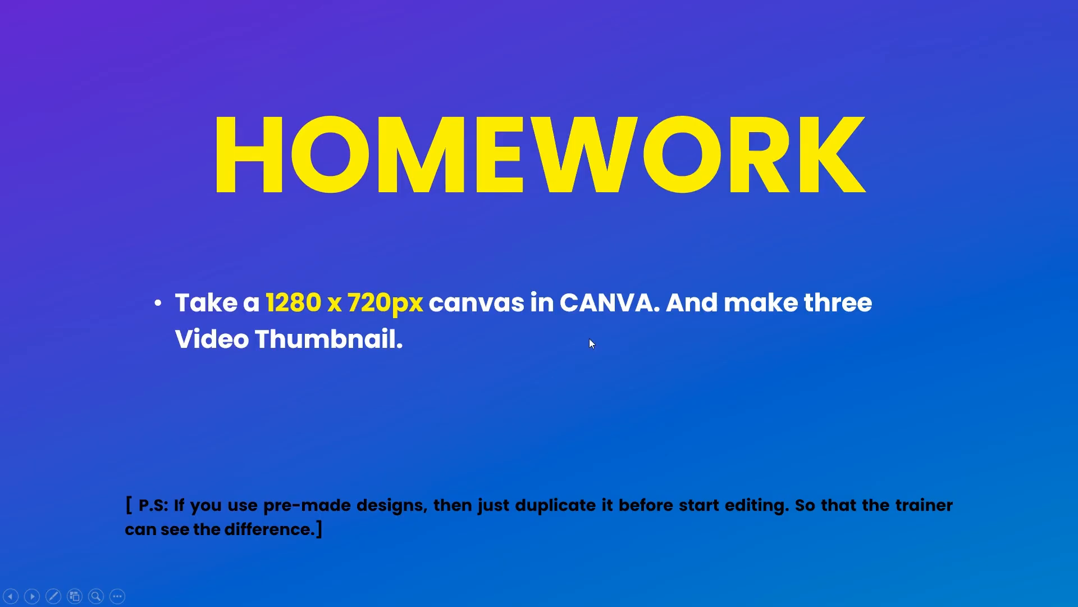